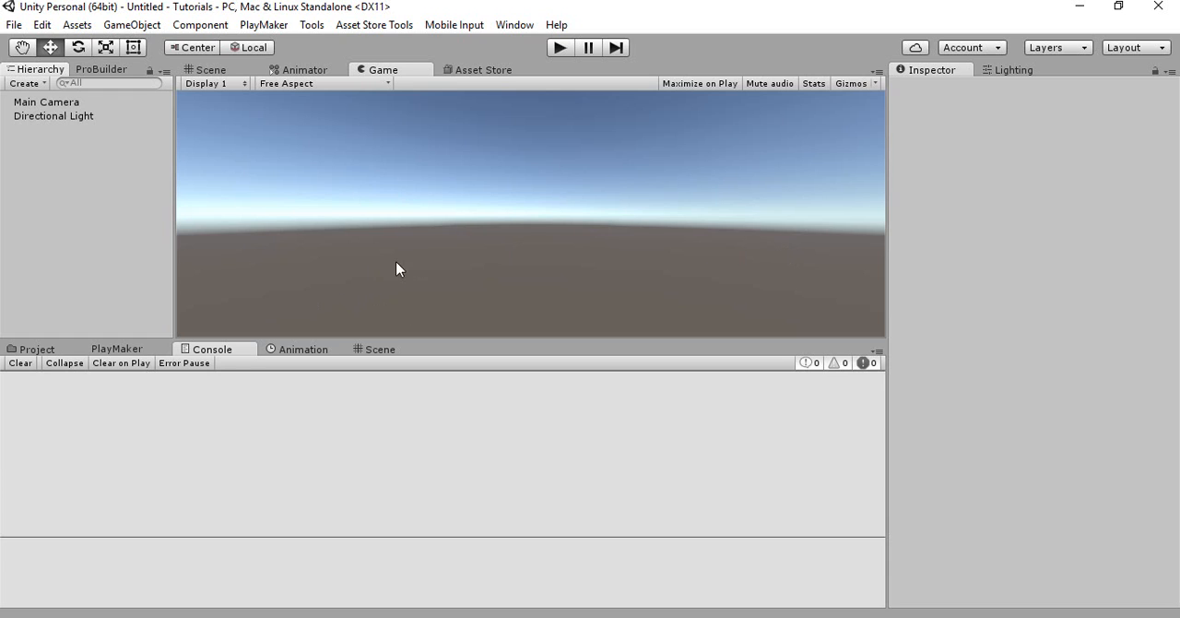
Switch to the Scene view and set the ProBuilder selection mode to whole objects
click(225, 71)
alt+drag(359, 138, 434, 166)
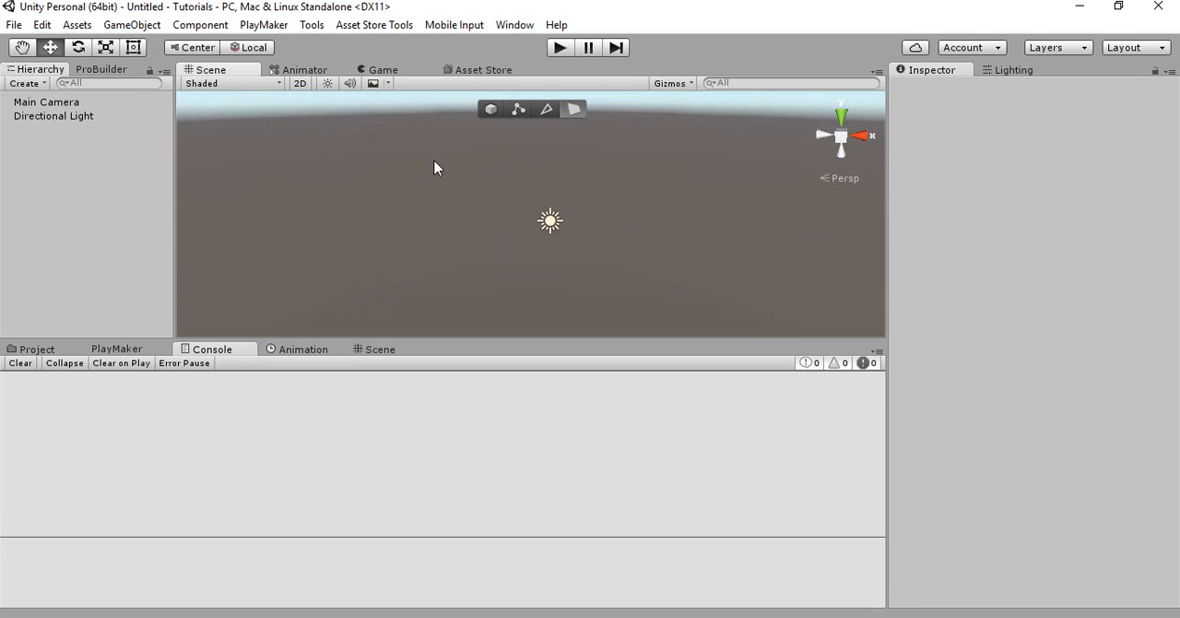
right_click(86, 151)
click(52, 231)
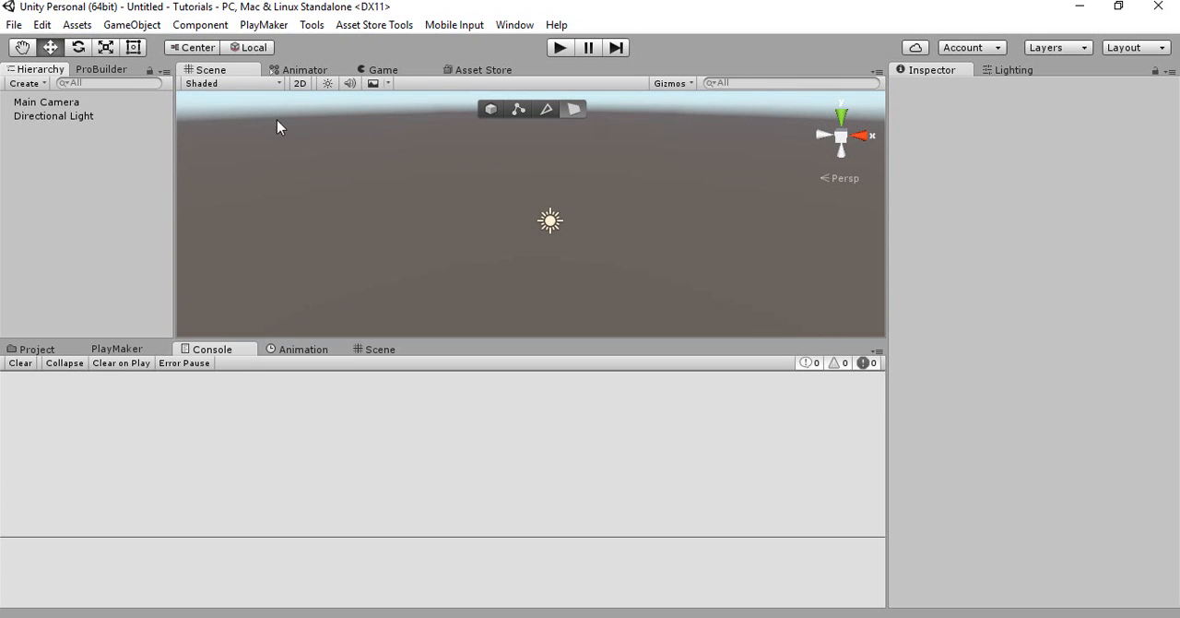
click(489, 112)
right_drag(448, 163, 481, 163)
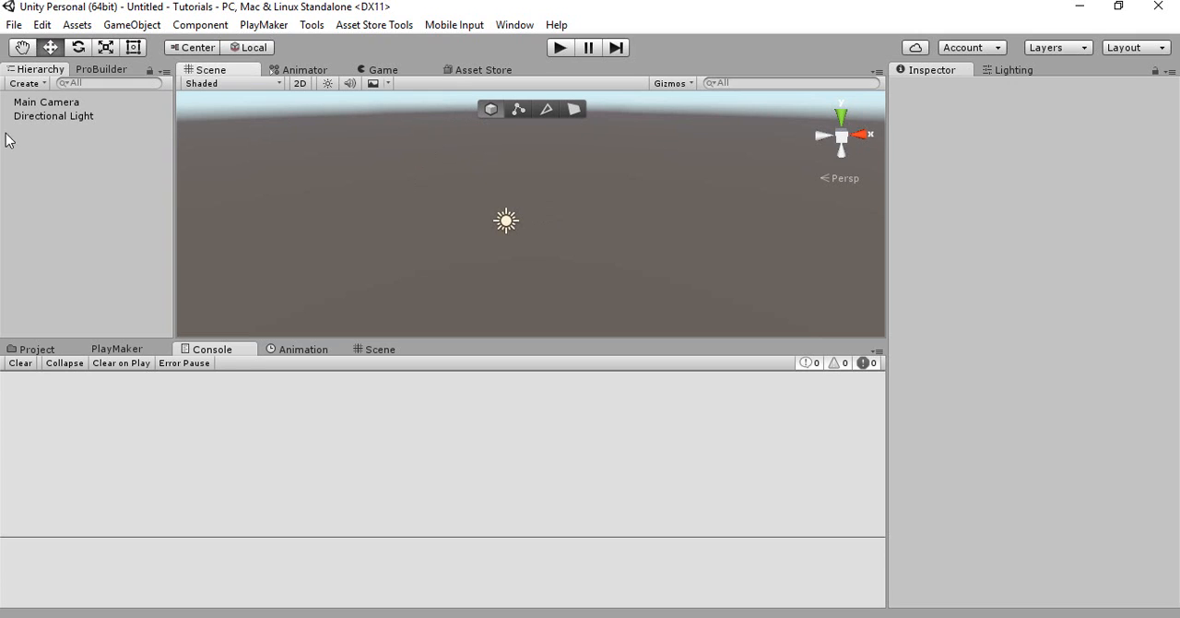
click(21, 144)
right_click(21, 144)
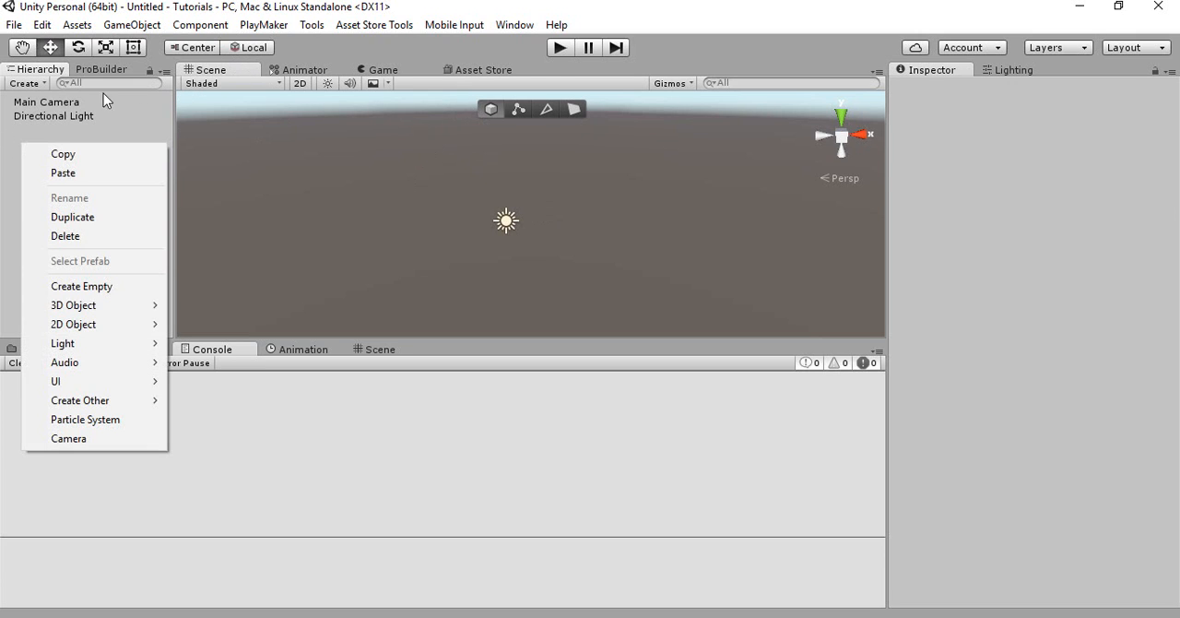
click(103, 100)
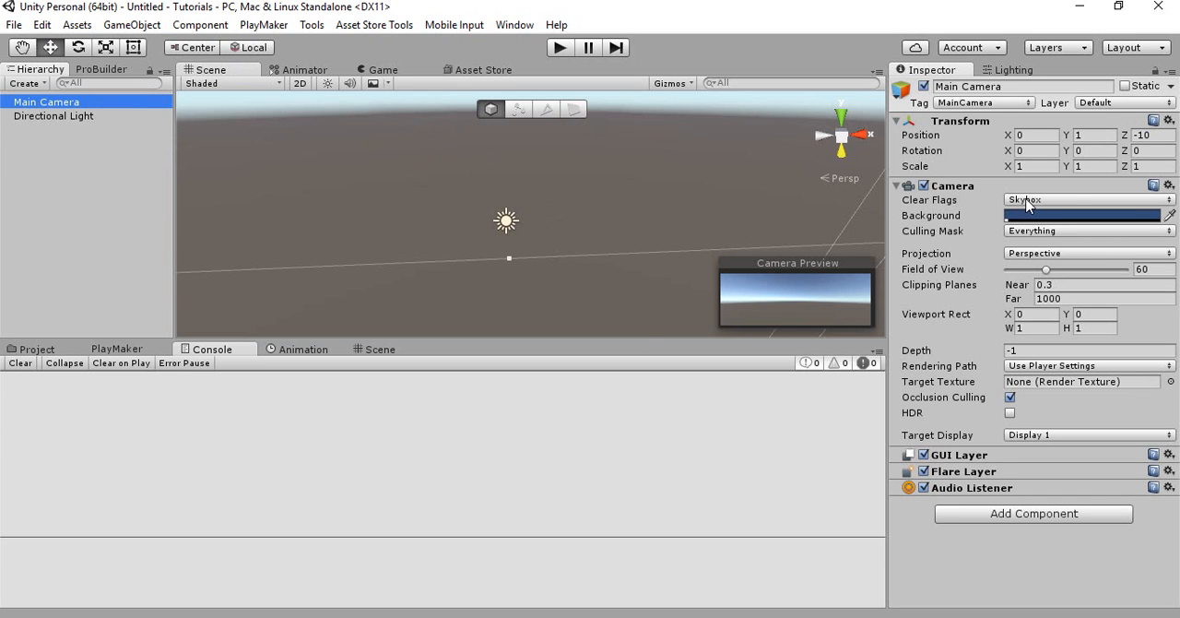
Create a 3D cube in the scene and reset its transform
right_click(73, 164)
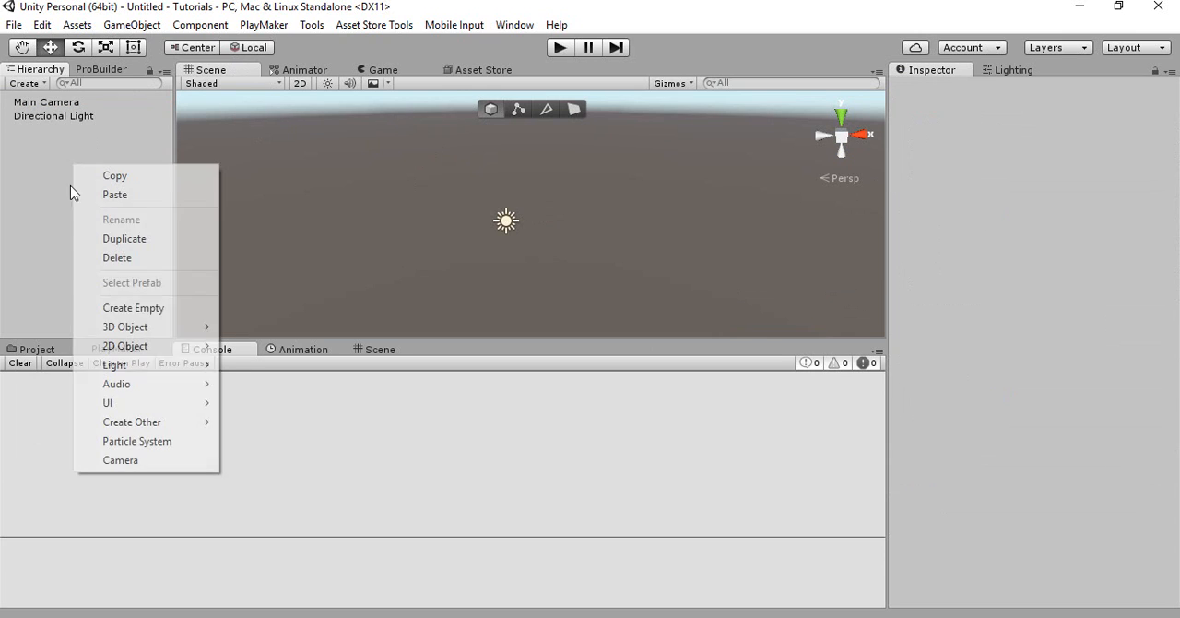
mouse_move(138, 327)
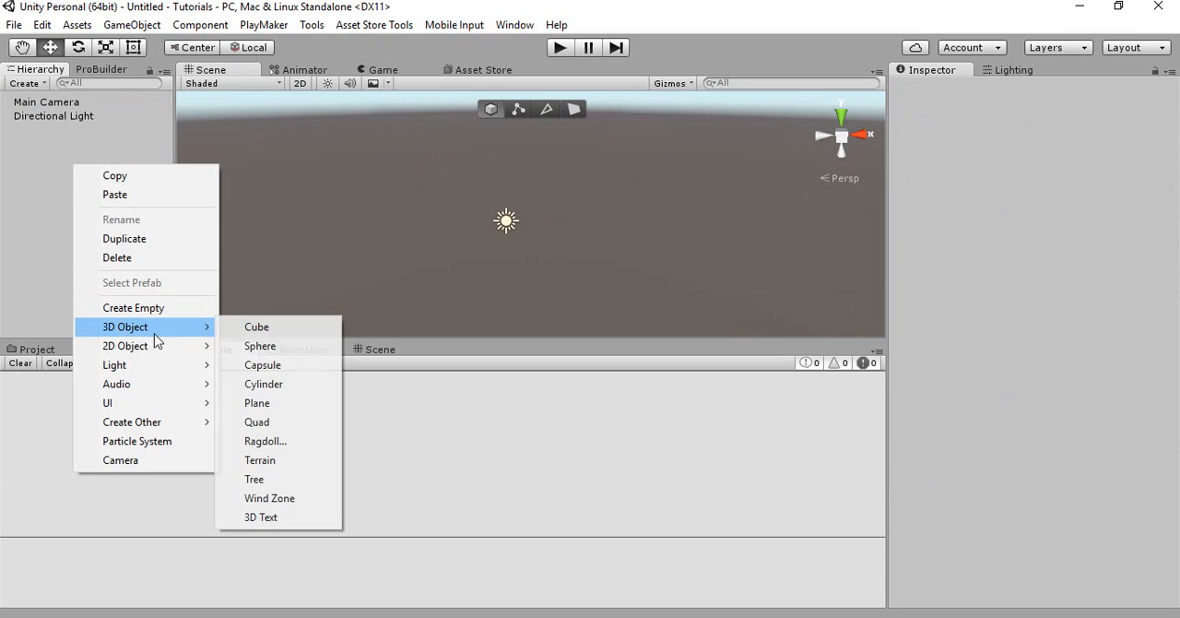
click(257, 328)
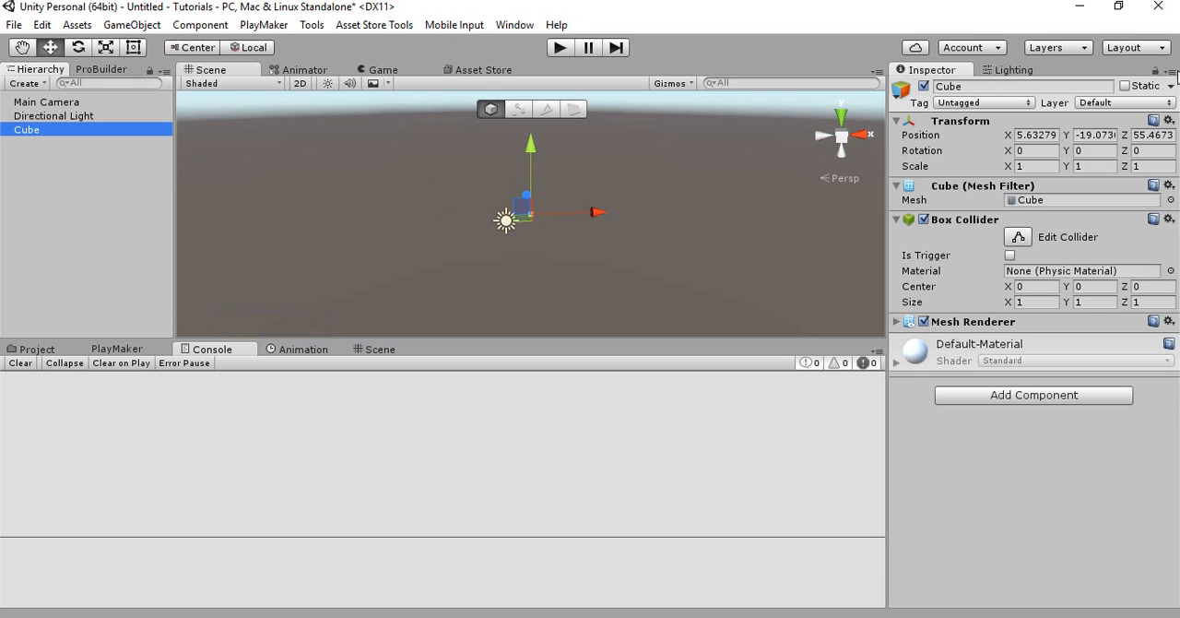
click(1169, 121)
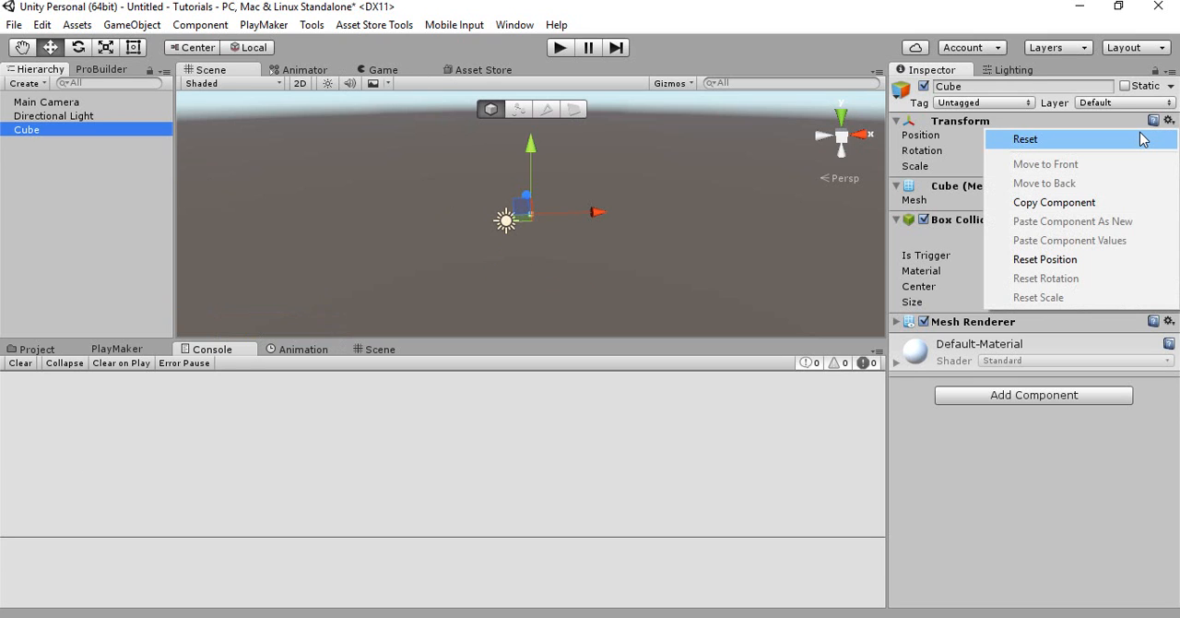
click(1025, 139)
Show the Game view and set the Main Camera's Z position to -6
click(35, 103)
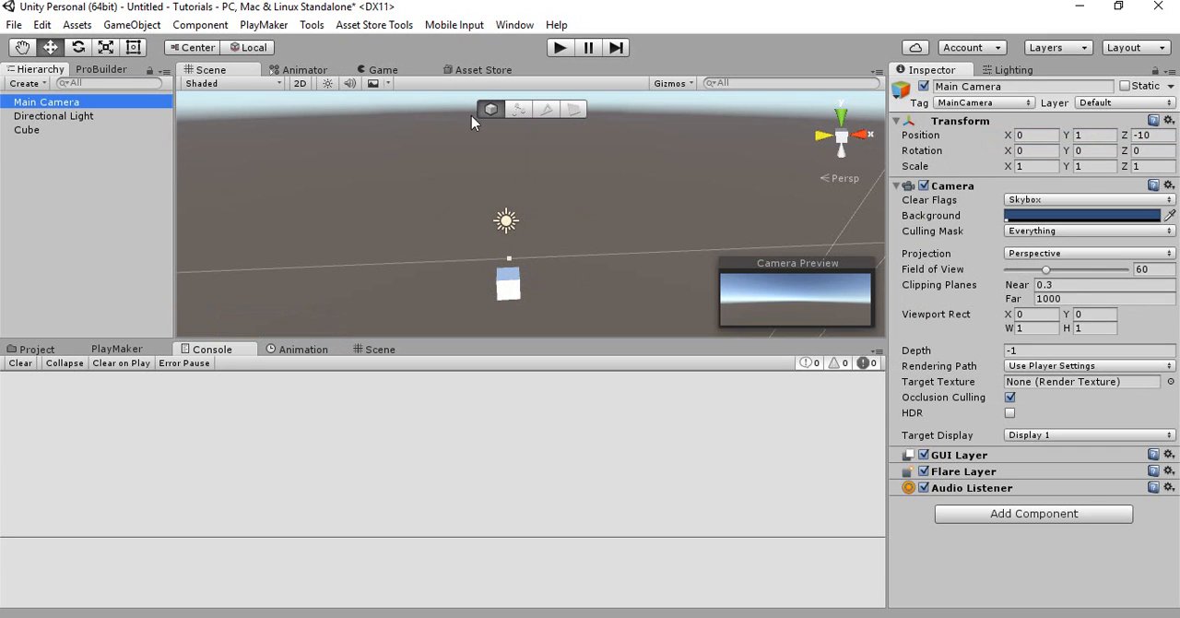
click(378, 70)
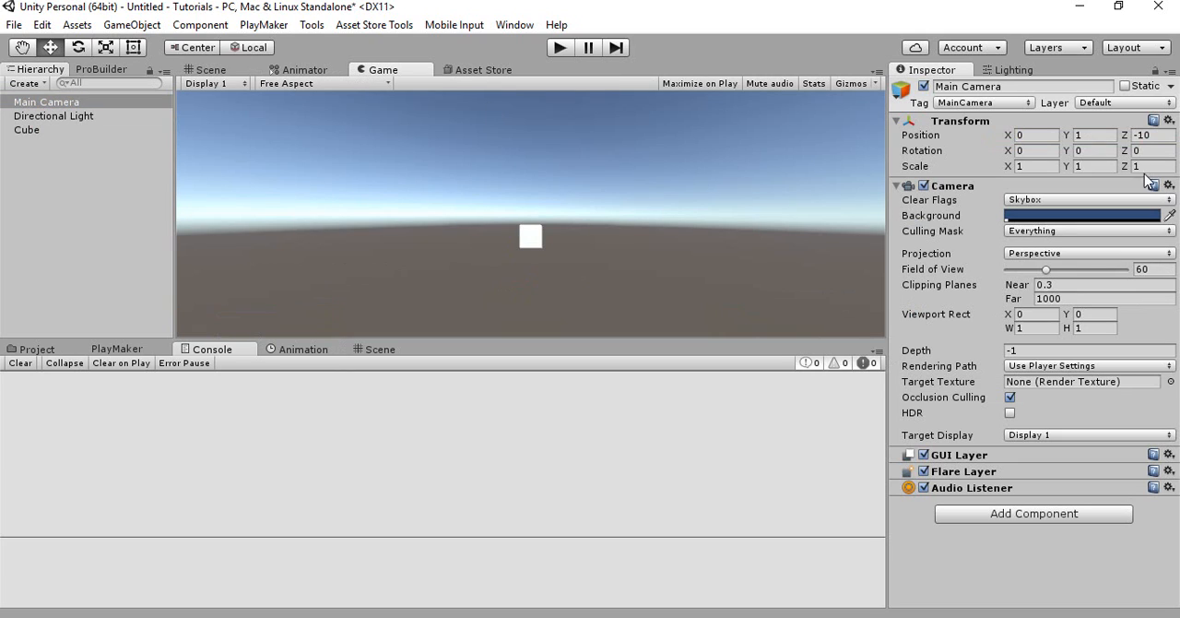
click(1144, 135)
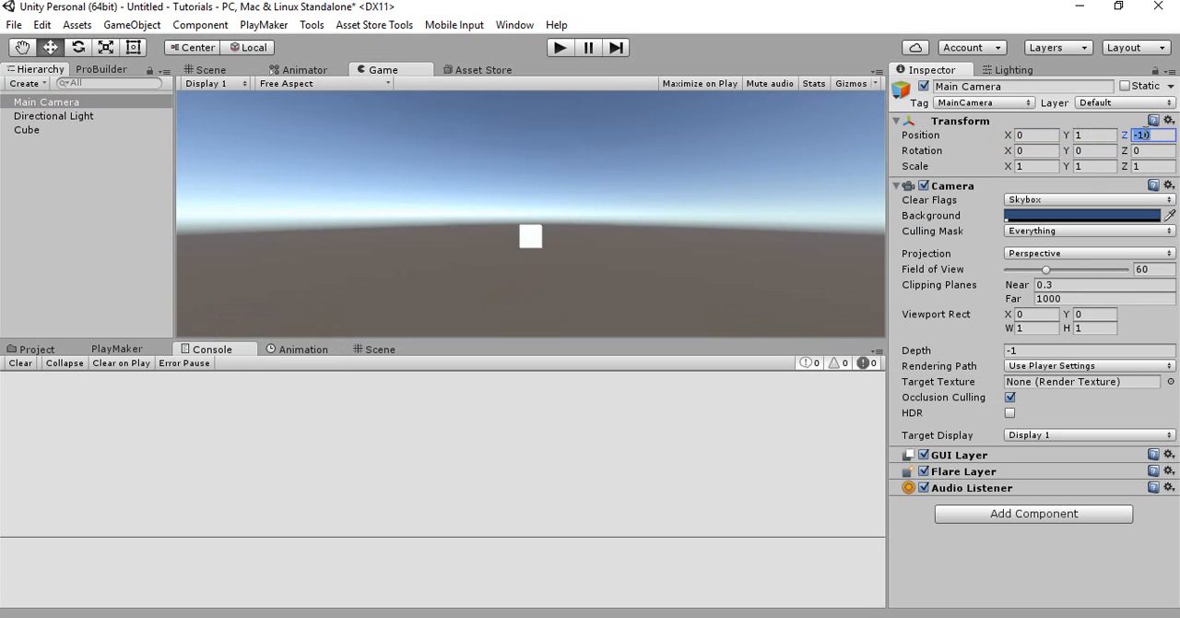
text(-5)
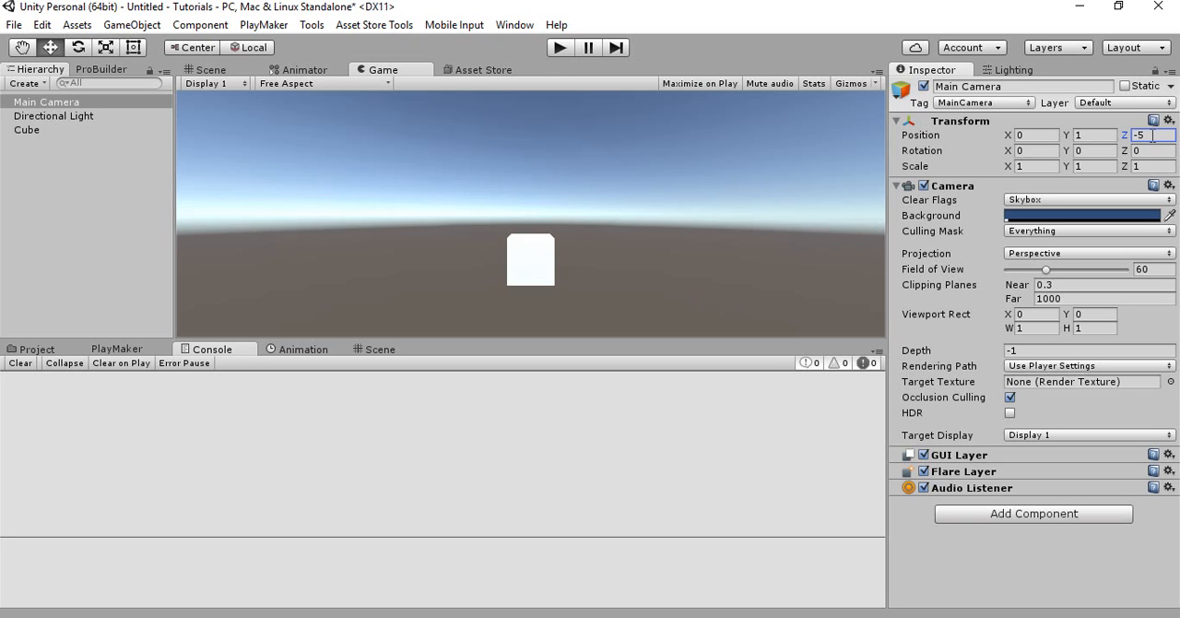
text(-)
click(605, 246)
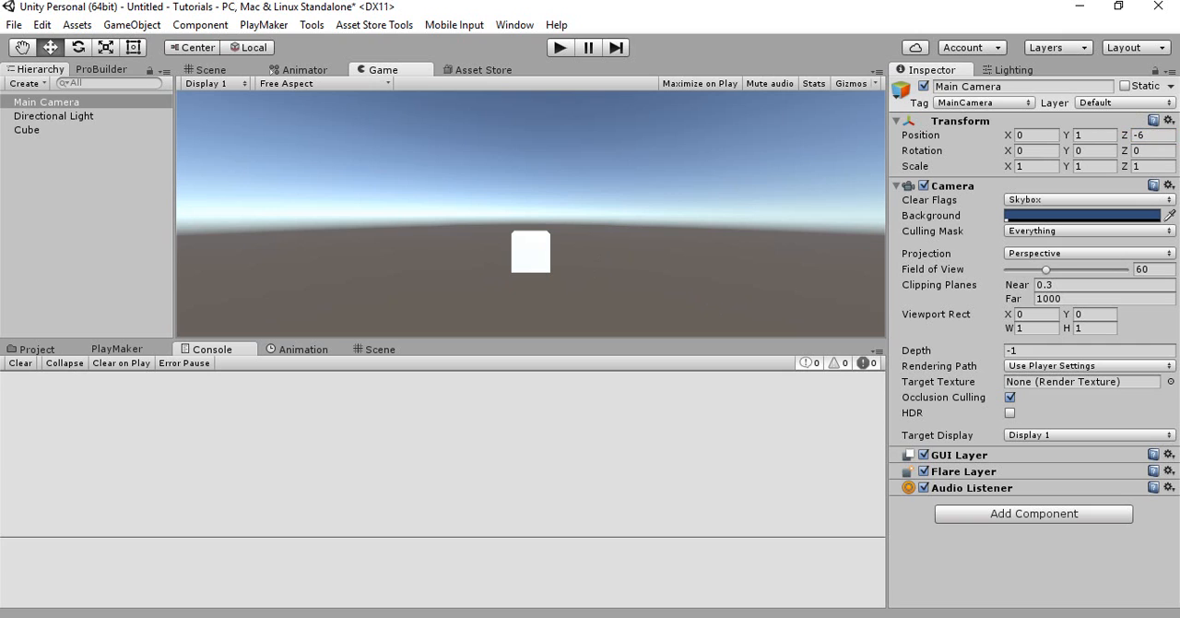
Stretch the cube to a Y scale of about 1.86, lower it to about Y -0.56, and return to the Game view
click(218, 74)
right_drag(398, 177, 450, 158)
key(w)
click(450, 181)
key(r)
drag(469, 150, 455, 101)
key(w)
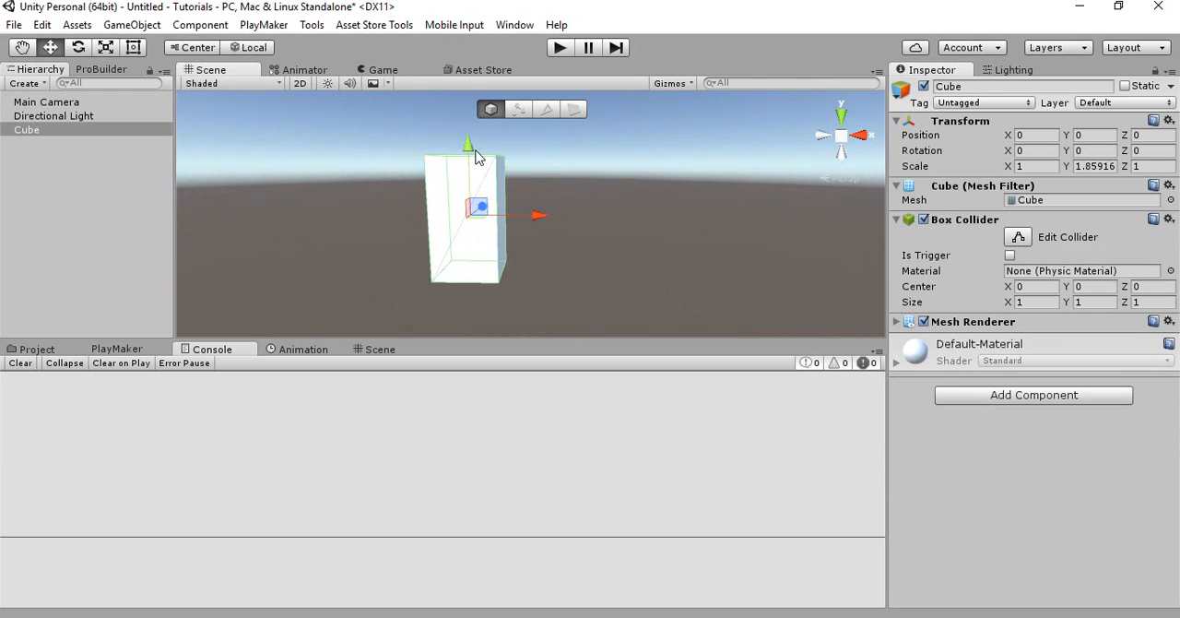
drag(473, 153, 511, 201)
right_drag(412, 129, 359, 112)
click(378, 70)
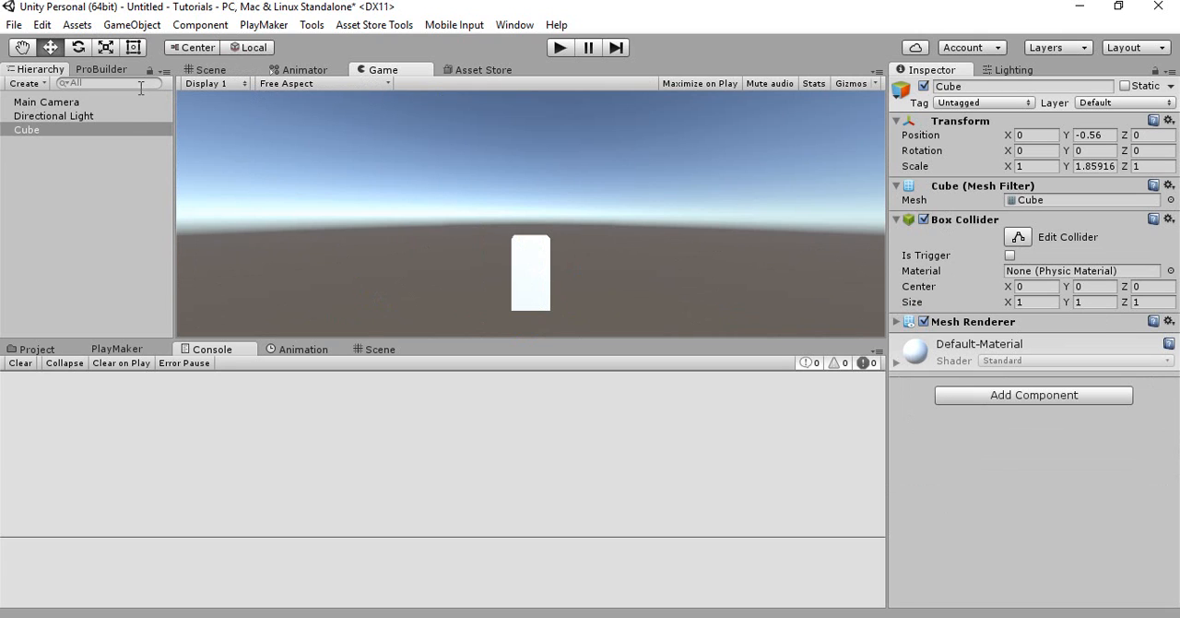
Set the Main Camera's clear flags to Solid Color and its background to a muted teal
click(67, 105)
click(1085, 201)
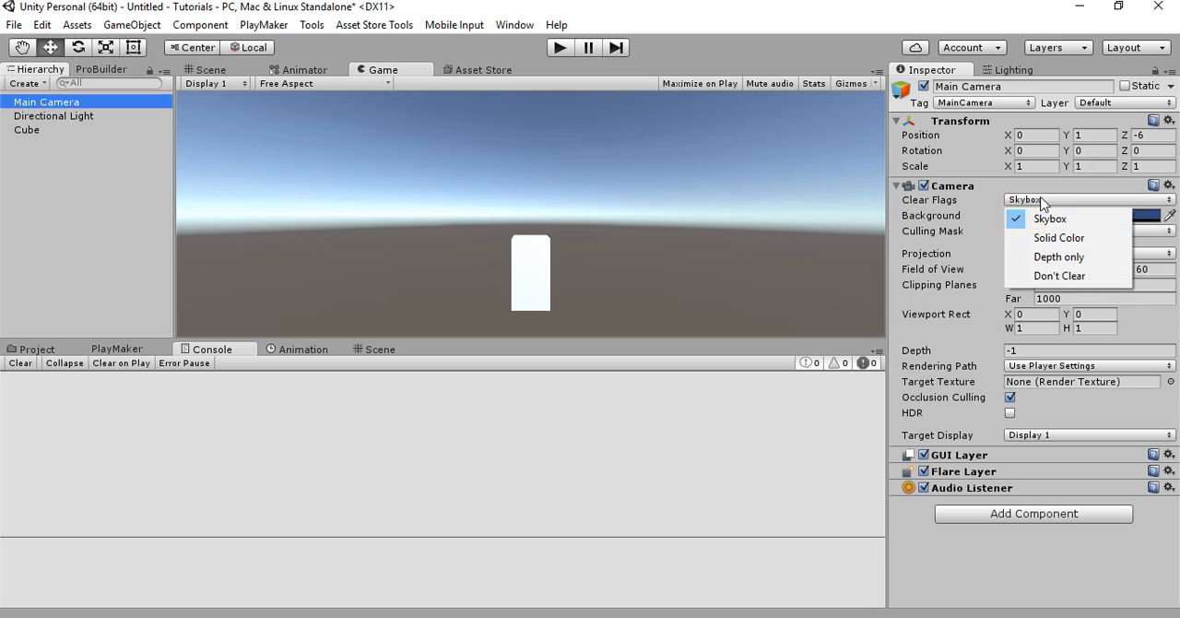
click(1058, 237)
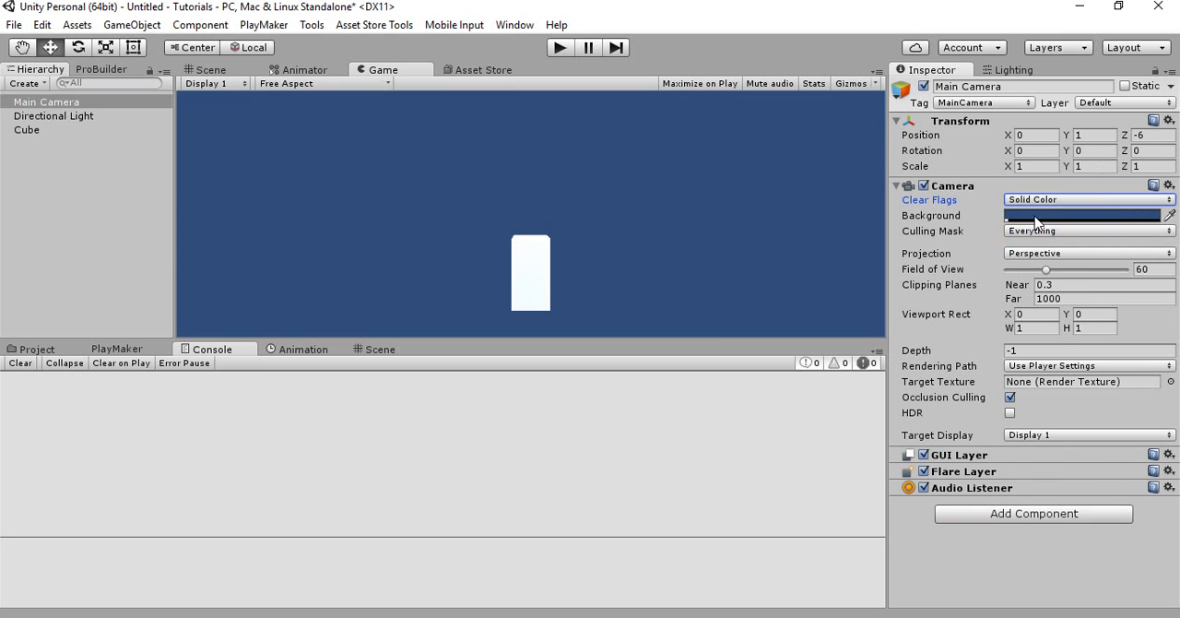
click(1120, 214)
drag(930, 248, 852, 305)
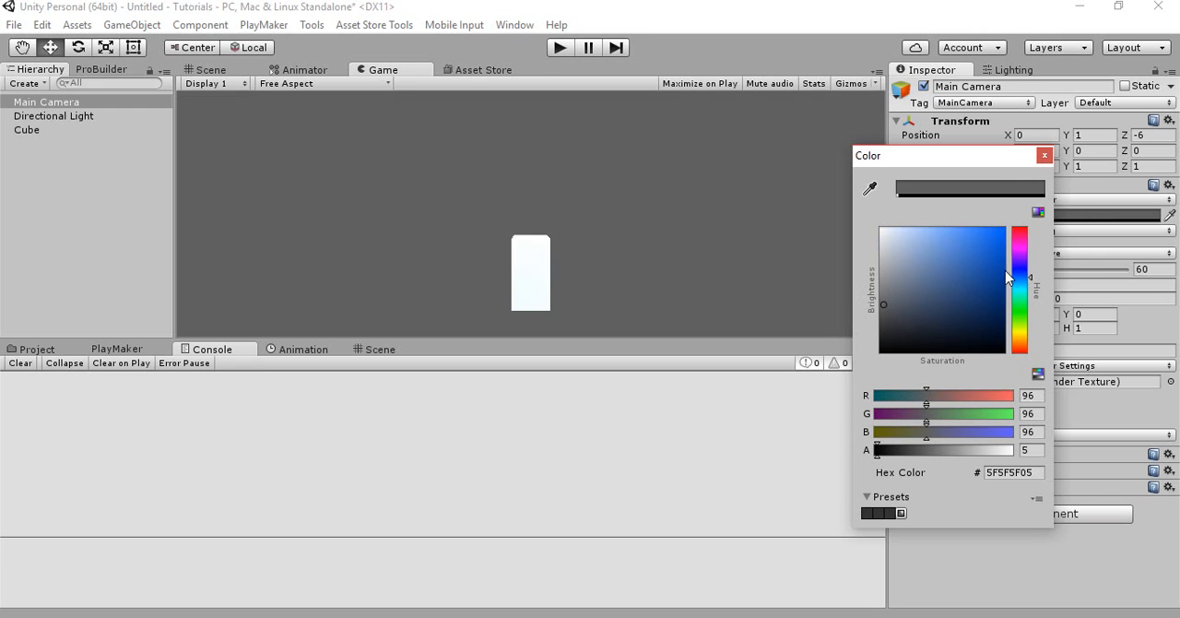
drag(1014, 279, 921, 288)
drag(959, 247, 930, 270)
click(1045, 155)
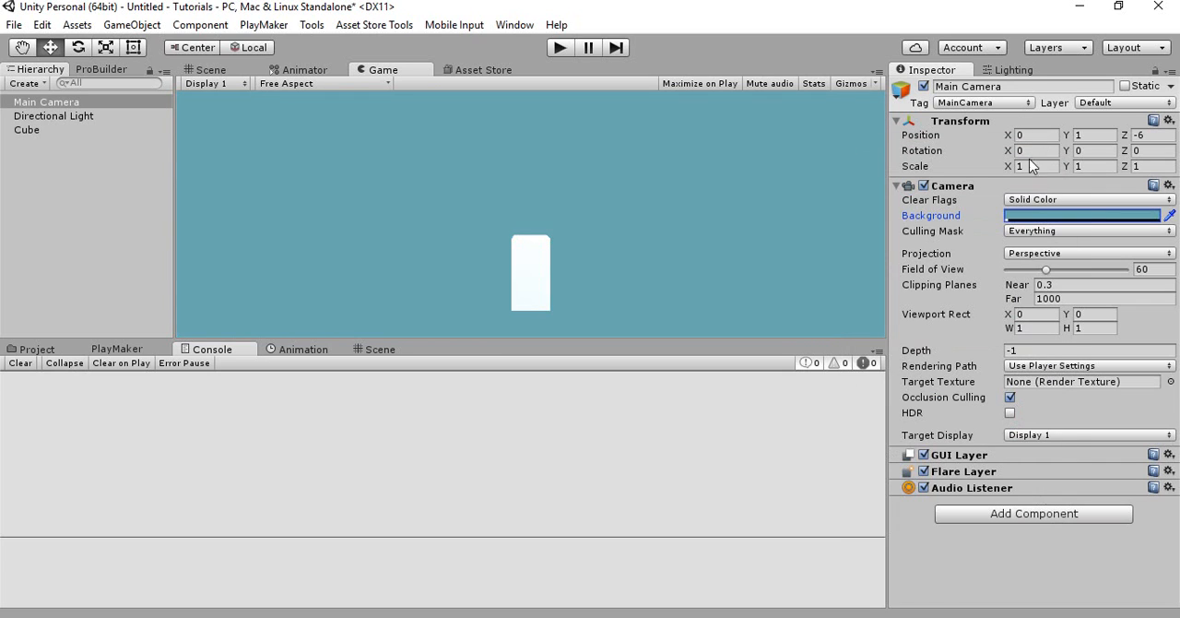
Show the Scene and Game views together and move the cube to about X -6.39, Z -0.32
click(85, 129)
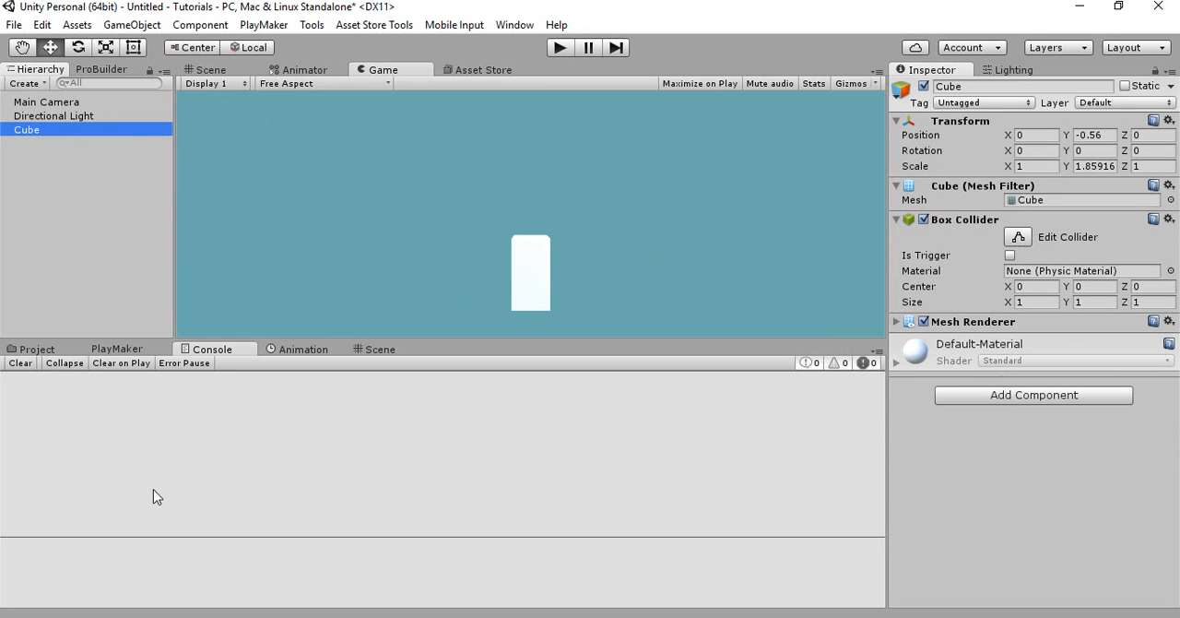
click(97, 187)
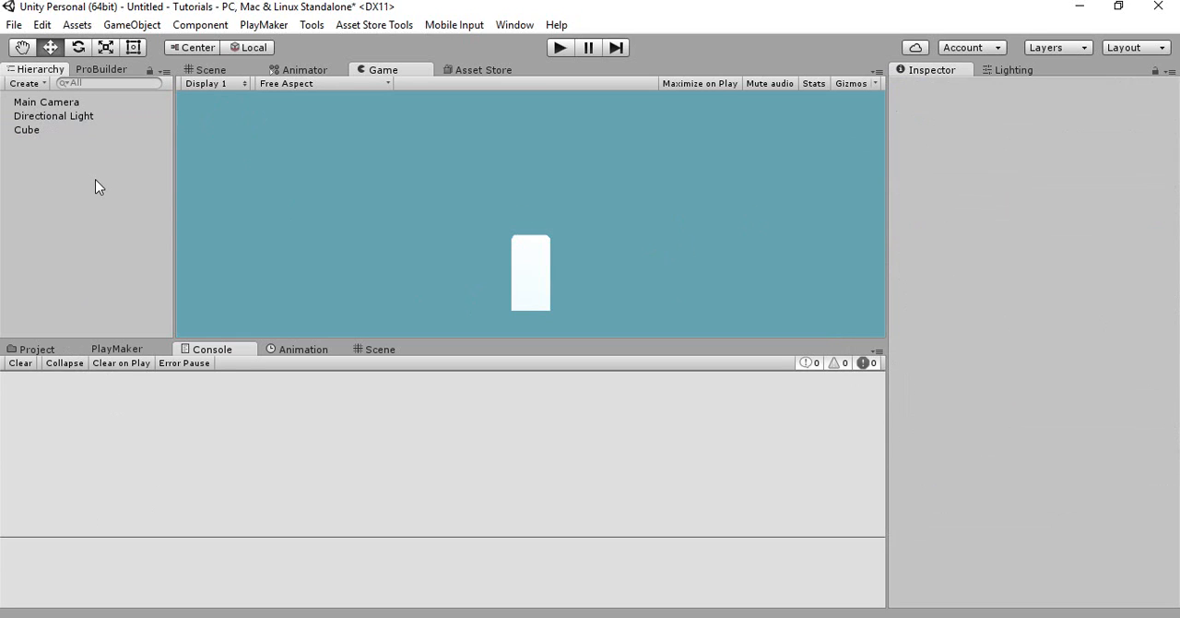
click(71, 130)
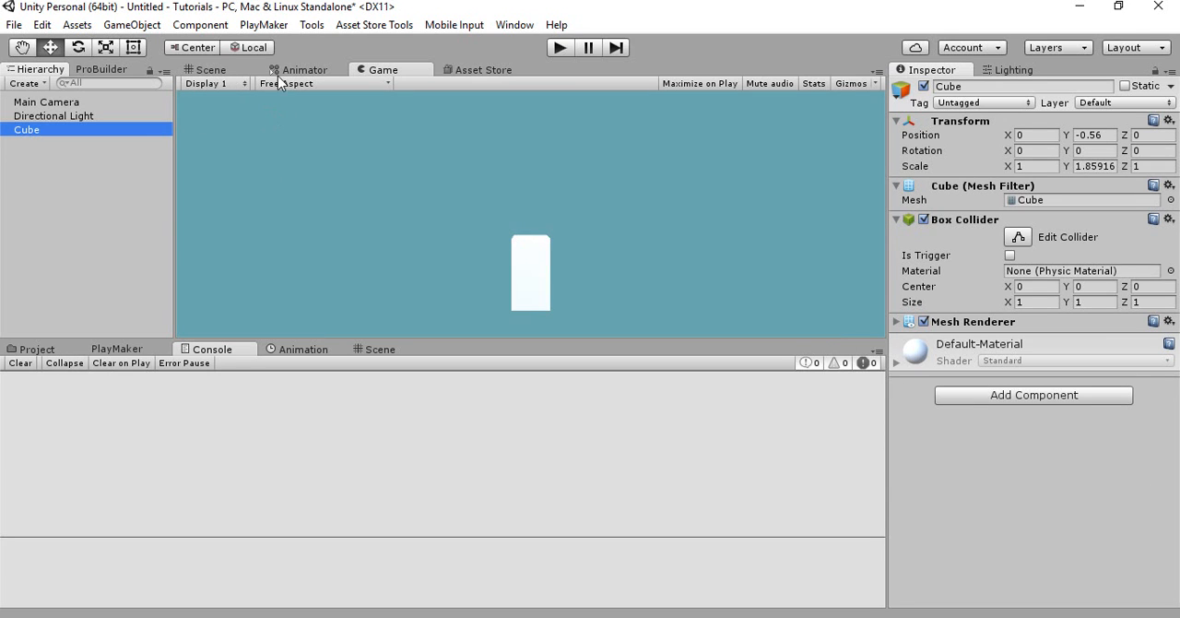
click(236, 69)
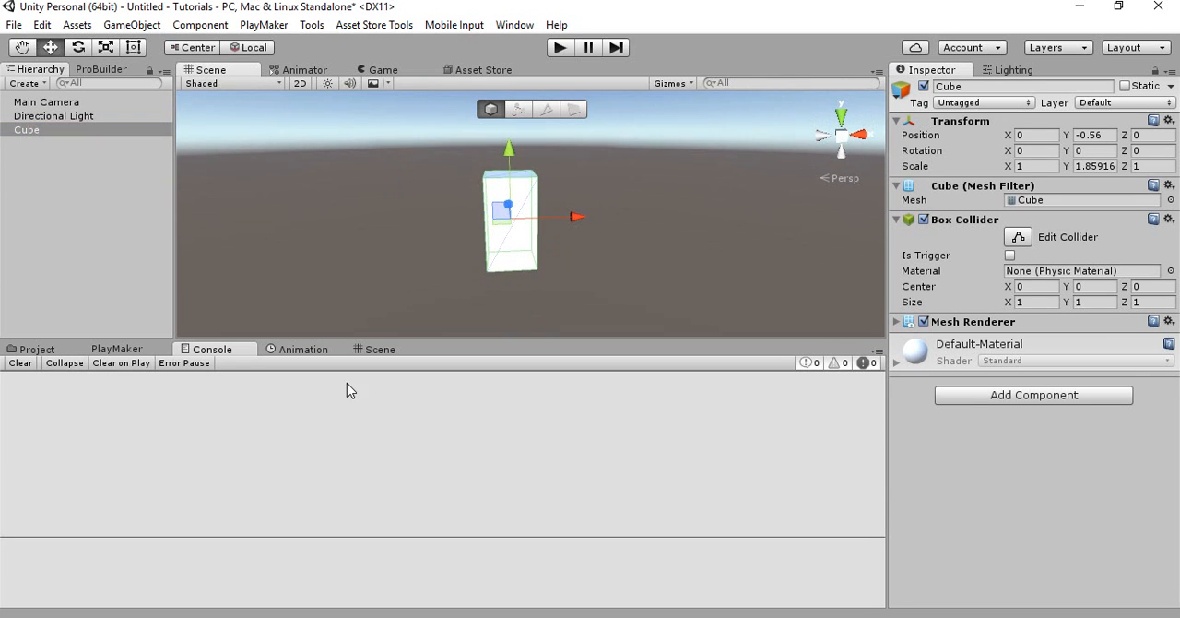
click(376, 351)
click(379, 70)
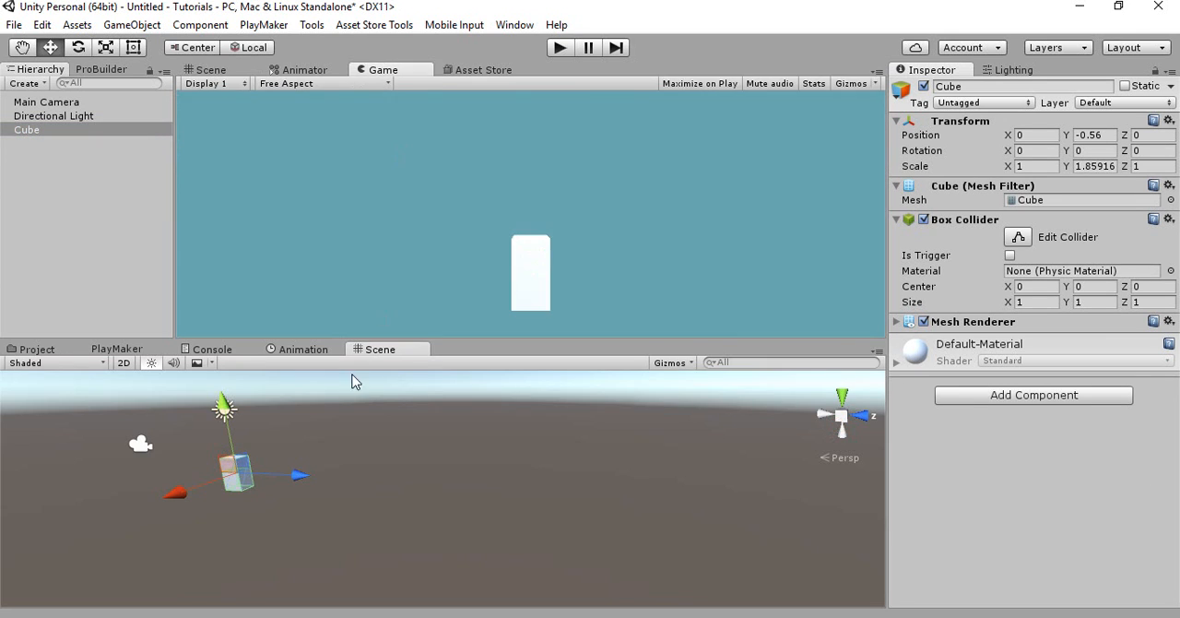
alt+drag(353, 378, 473, 504)
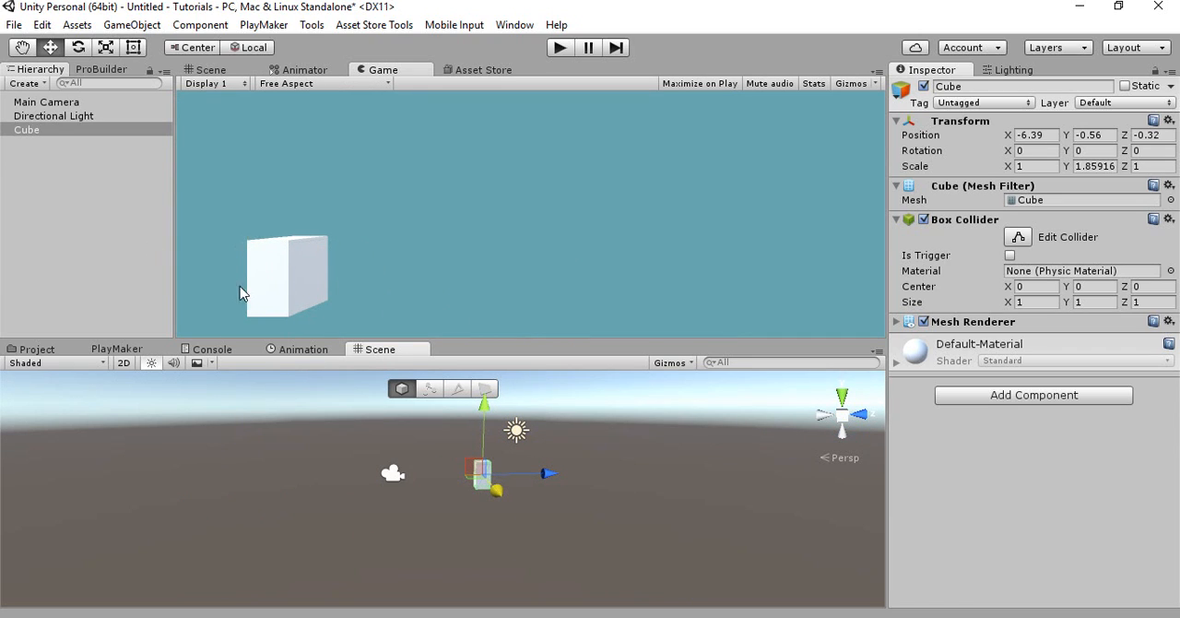
Change the Main Camera's projection to Orthographic
click(56, 102)
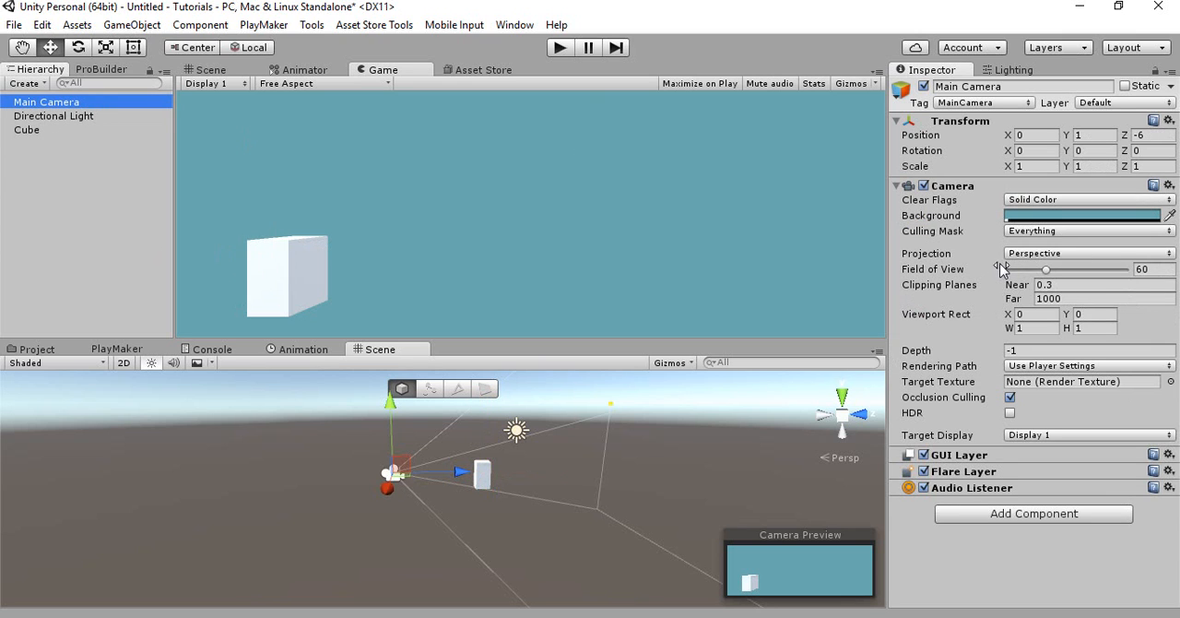
click(1028, 254)
click(1051, 292)
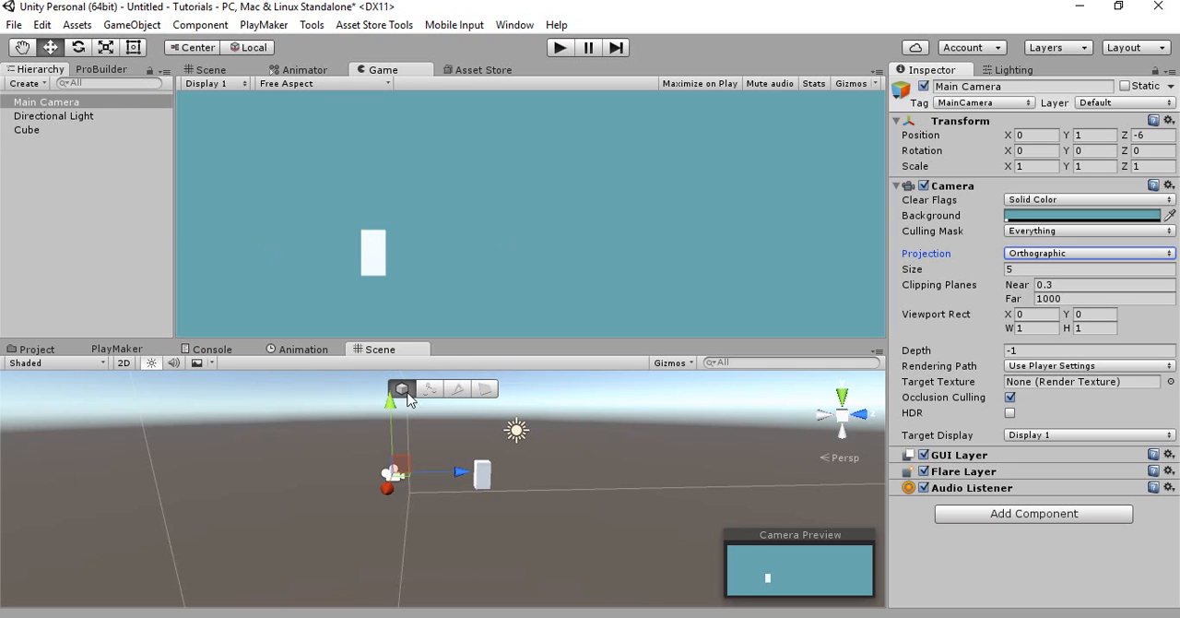
Move the cube along the X axis to about -9.93
mouse_move(417, 455)
alt+mouse_down()
mouse_move(438, 461)
mouse_move(406, 453)
mouse_move(400, 468)
alt+mouse_up()
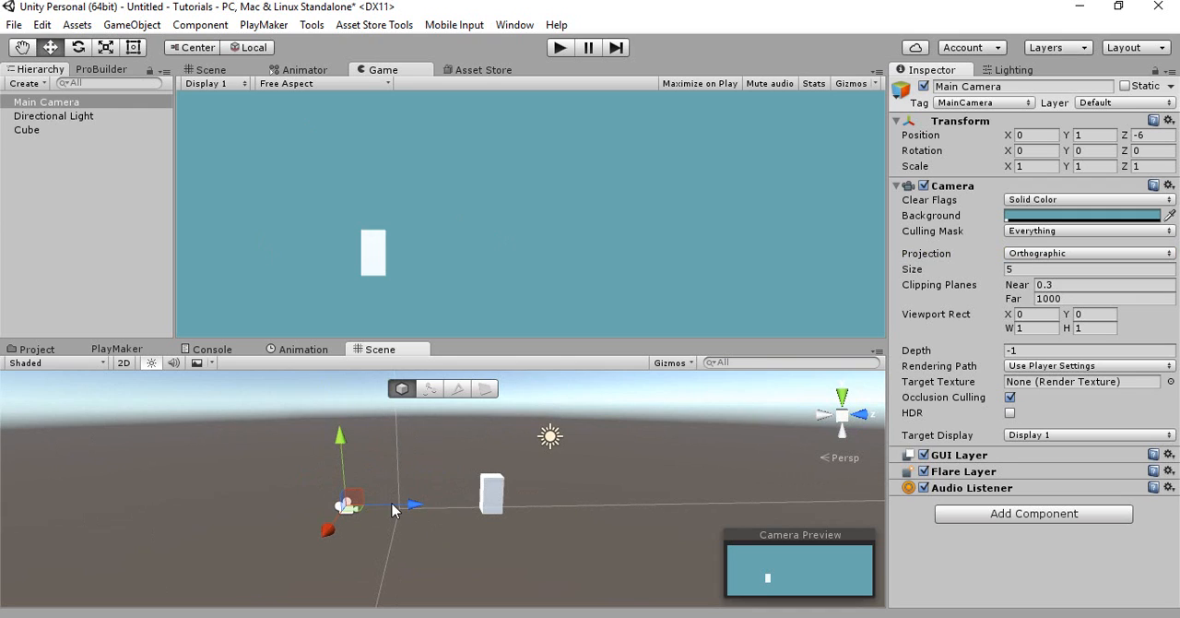
alt+drag(445, 499, 569, 501)
scroll(569, 501, up, 4)
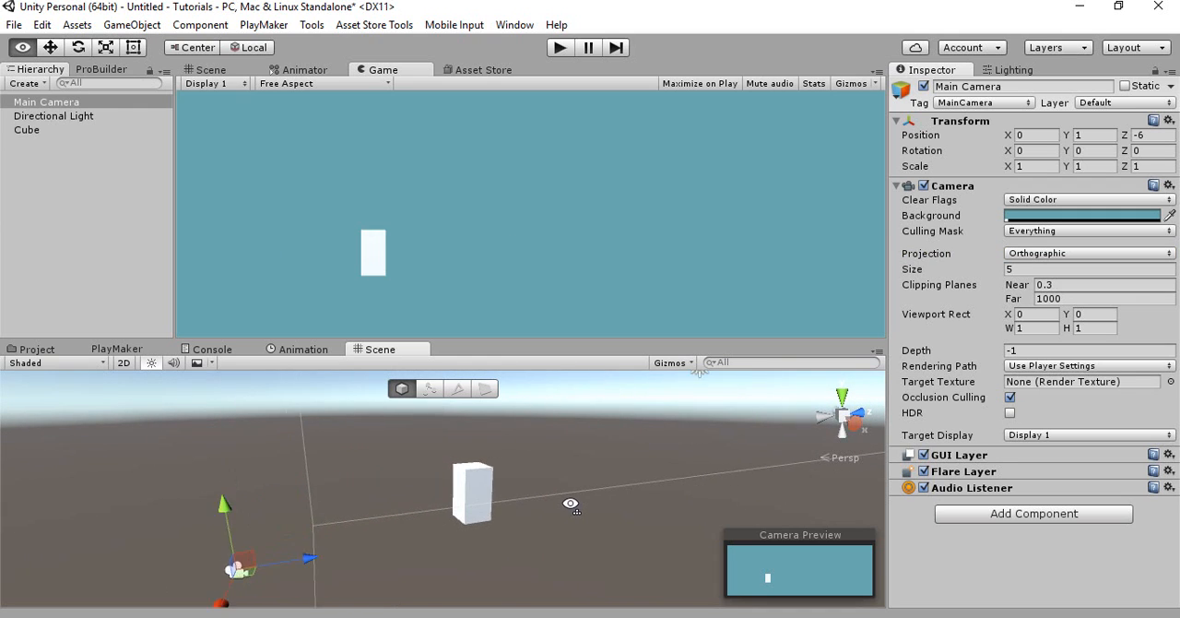
click(487, 504)
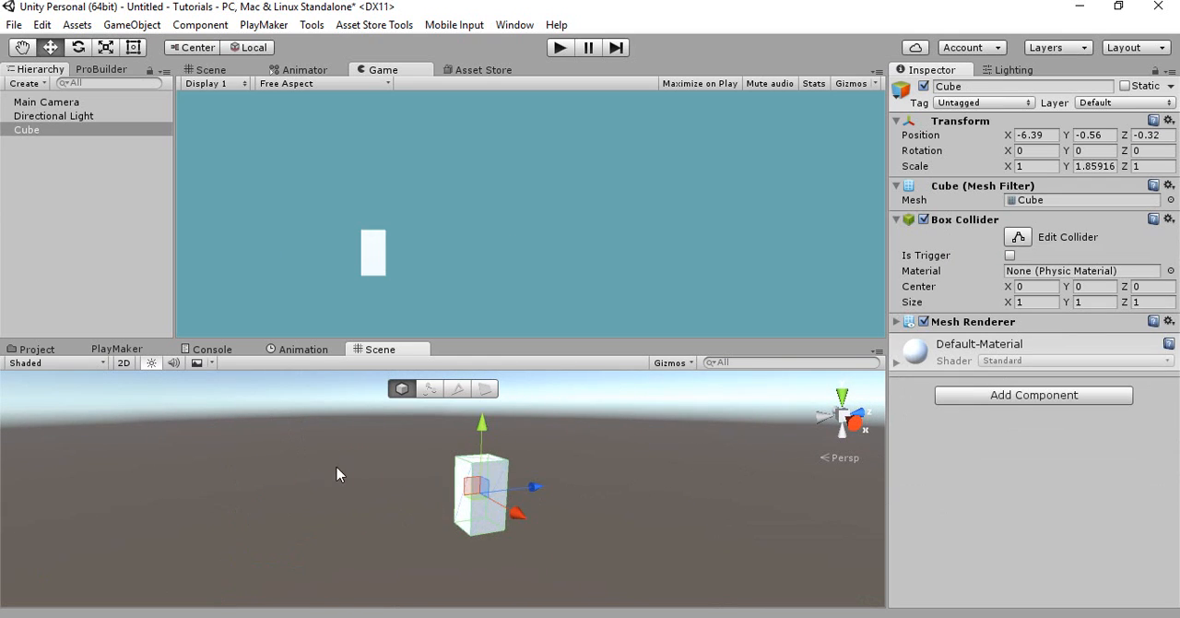
alt+drag(337, 468, 438, 478)
Scale the cube to about 2.09 × 3.06 × 0.97 and lower it to about Y -1.33
key(r)
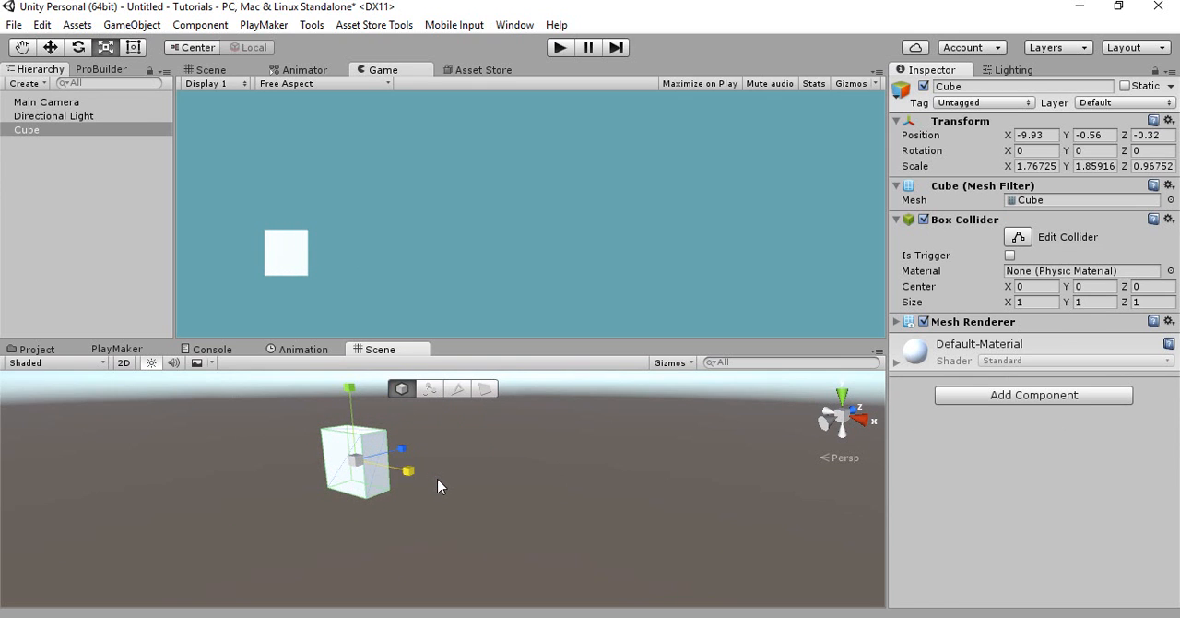
right_drag(362, 488, 332, 434)
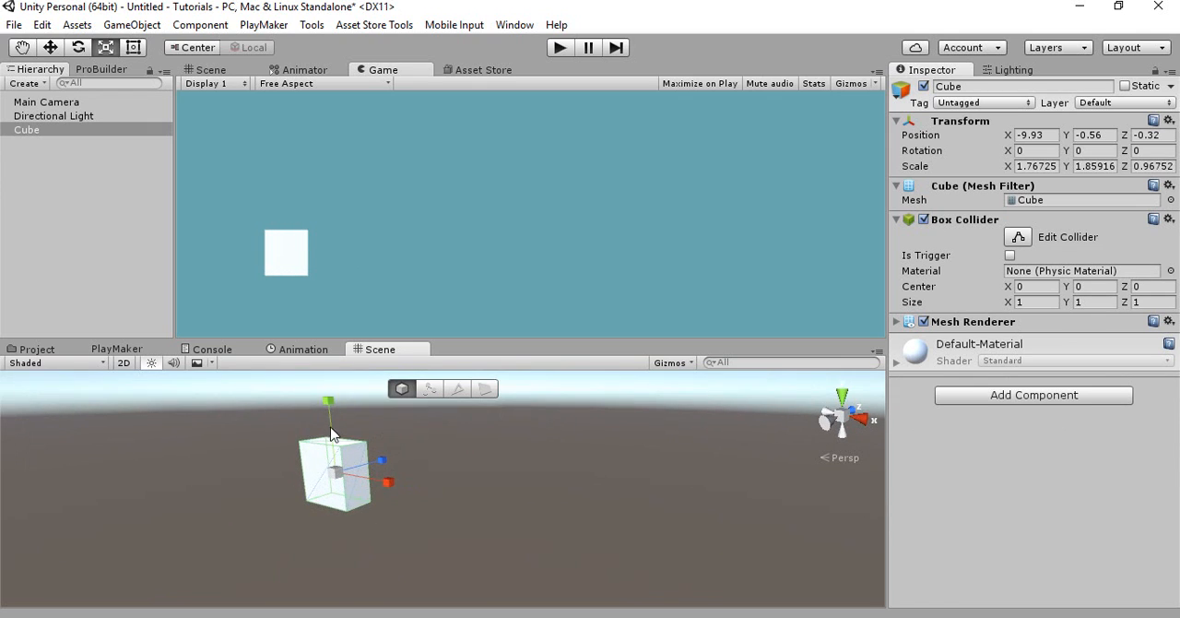
drag(335, 413, 334, 385)
drag(391, 473, 414, 487)
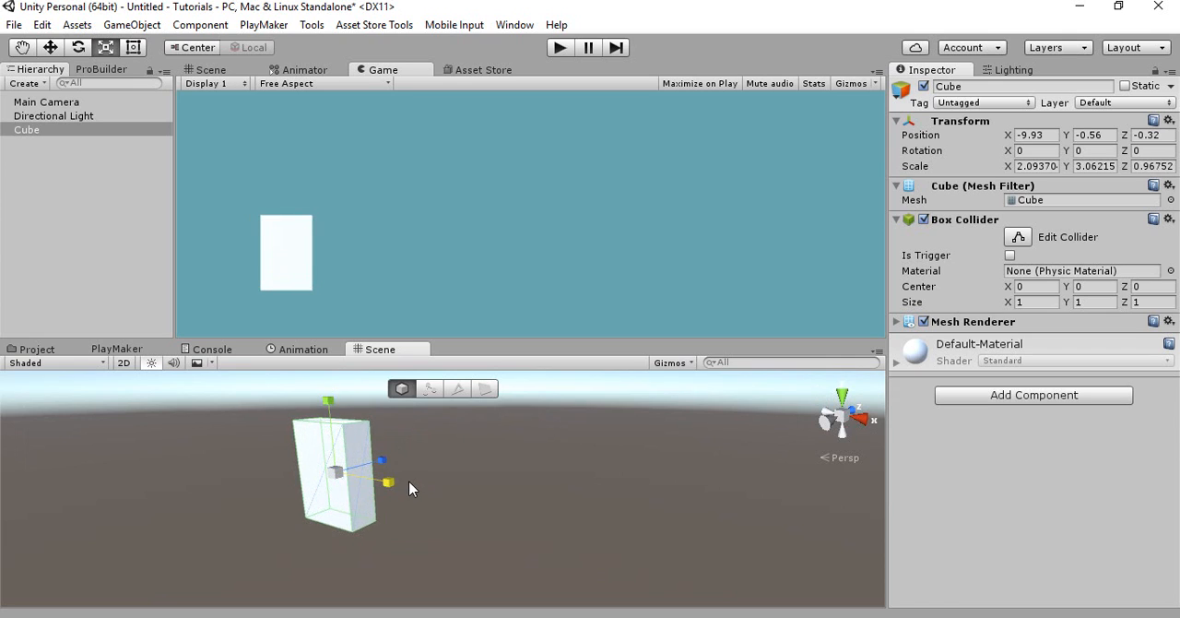
right_drag(414, 487, 393, 449)
key(w)
drag(356, 446, 356, 473)
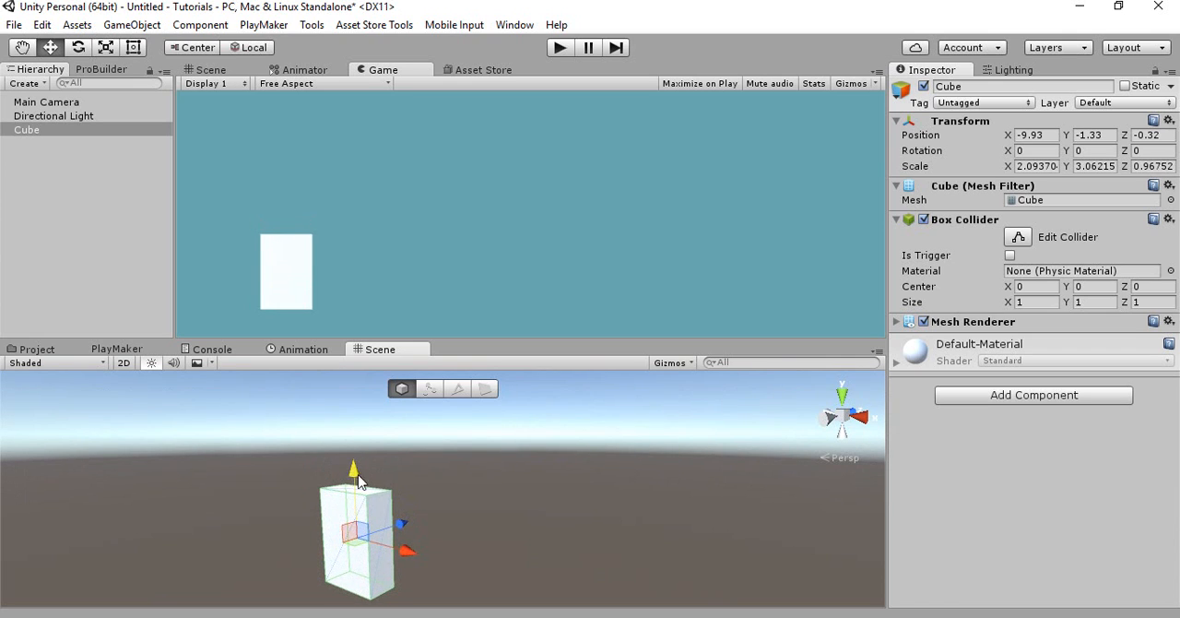
Scale the cube to about 7.47 in X and 4.93 in Y, and move it along X to about -8.42
key(r)
drag(410, 557, 487, 557)
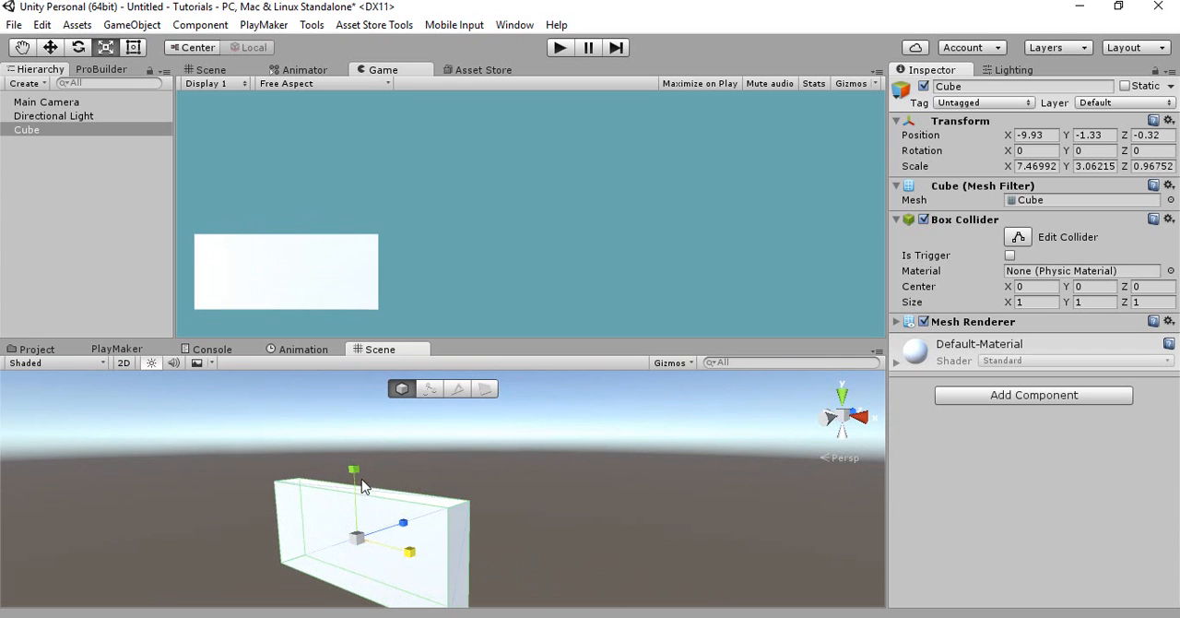
drag(360, 478, 360, 446)
key(w)
drag(411, 567, 441, 573)
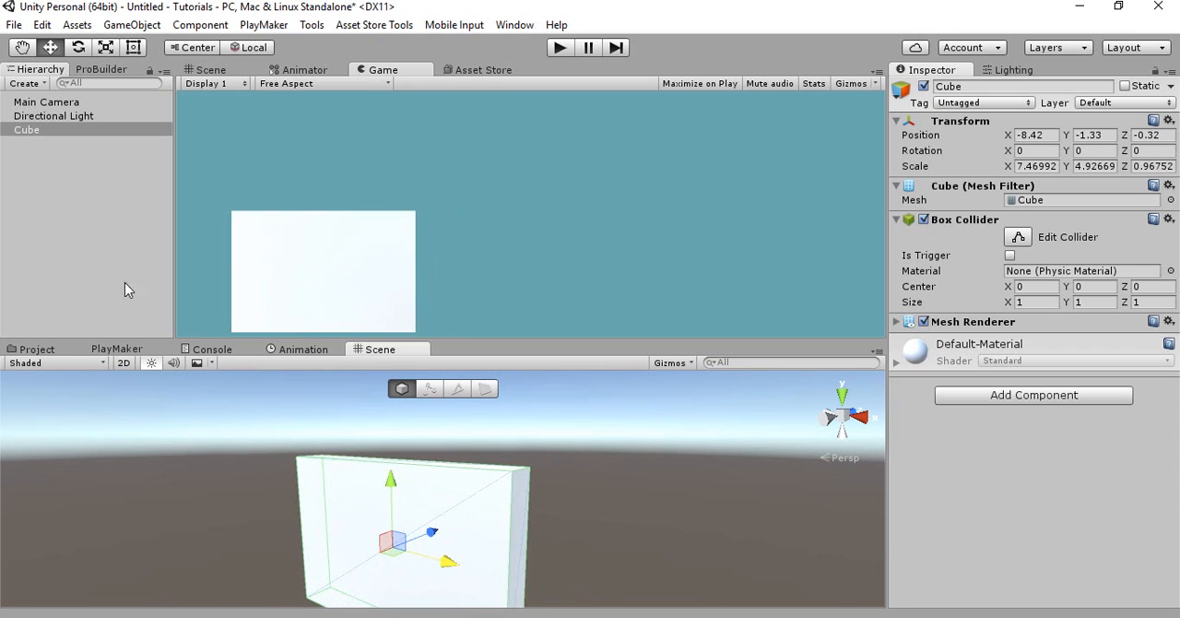
Rename the Cube object to Platform
click(101, 132)
click(86, 132)
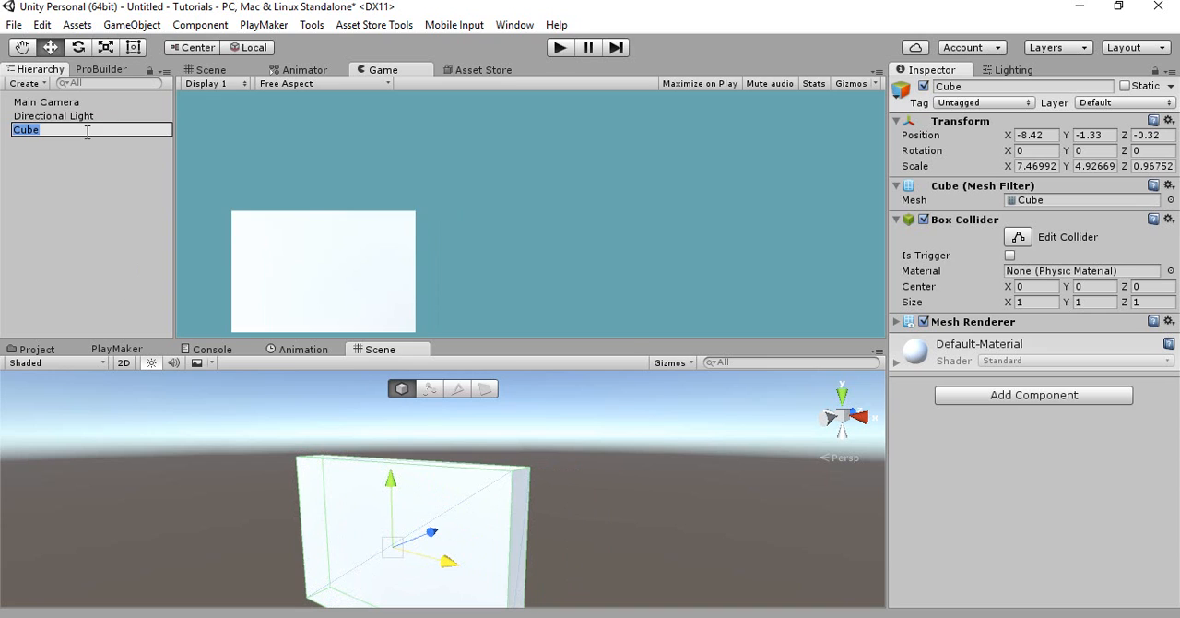
text(Platform)
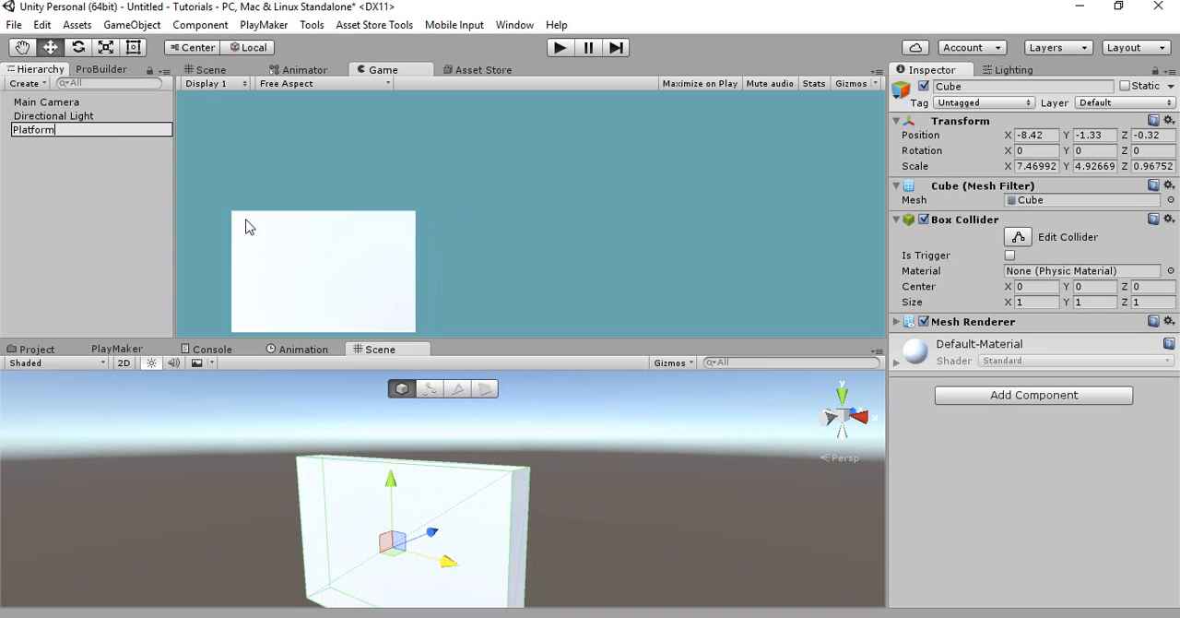
key(Return)
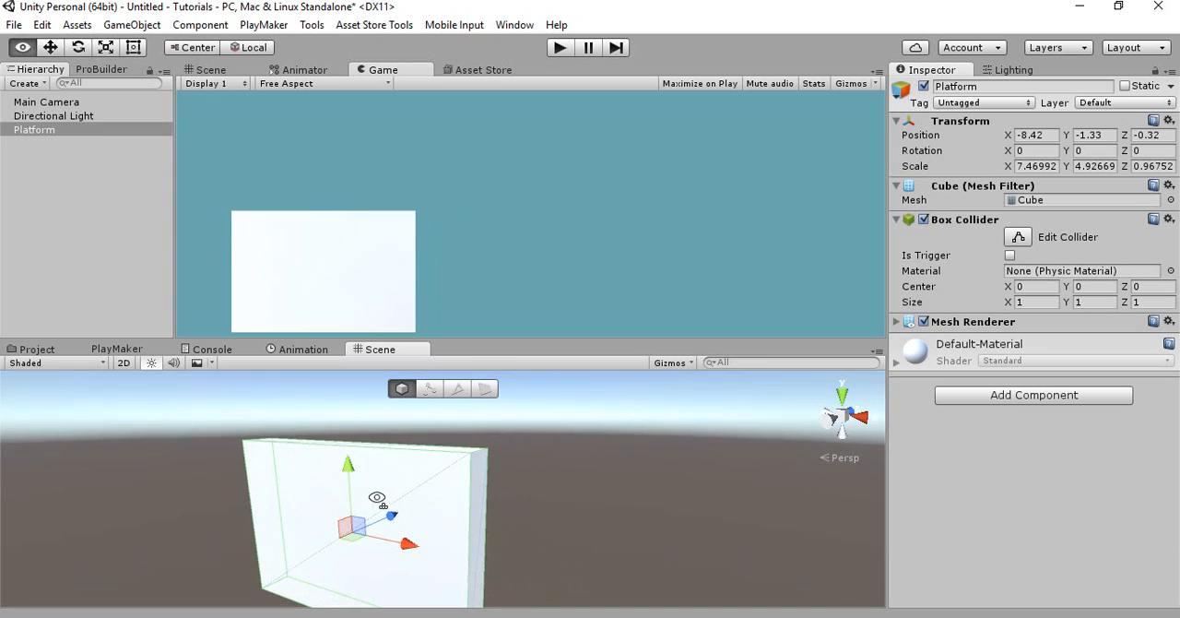
Scale the platform's width to about 7.85 from its lower-left corner vertex, keeping that corner fixed
click(138, 261)
click(324, 554)
alt+drag(324, 554, 218, 595)
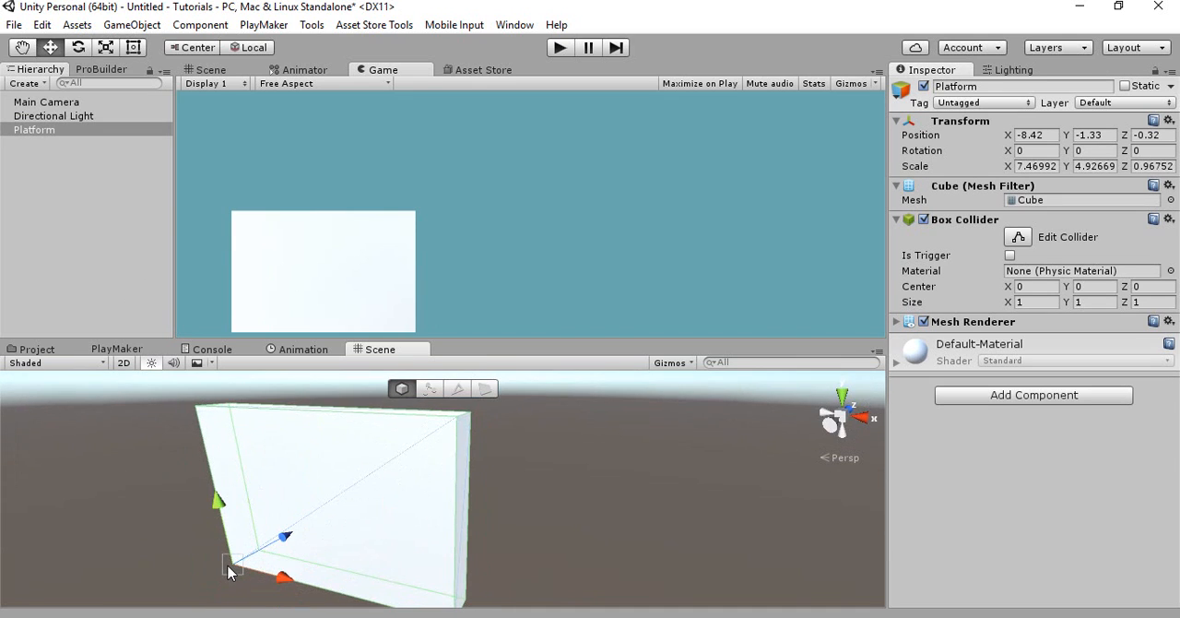
key(r)
mouse_move(290, 584)
mouse_down()
mouse_move(235, 573)
mouse_move(297, 590)
mouse_move(284, 585)
mouse_up()
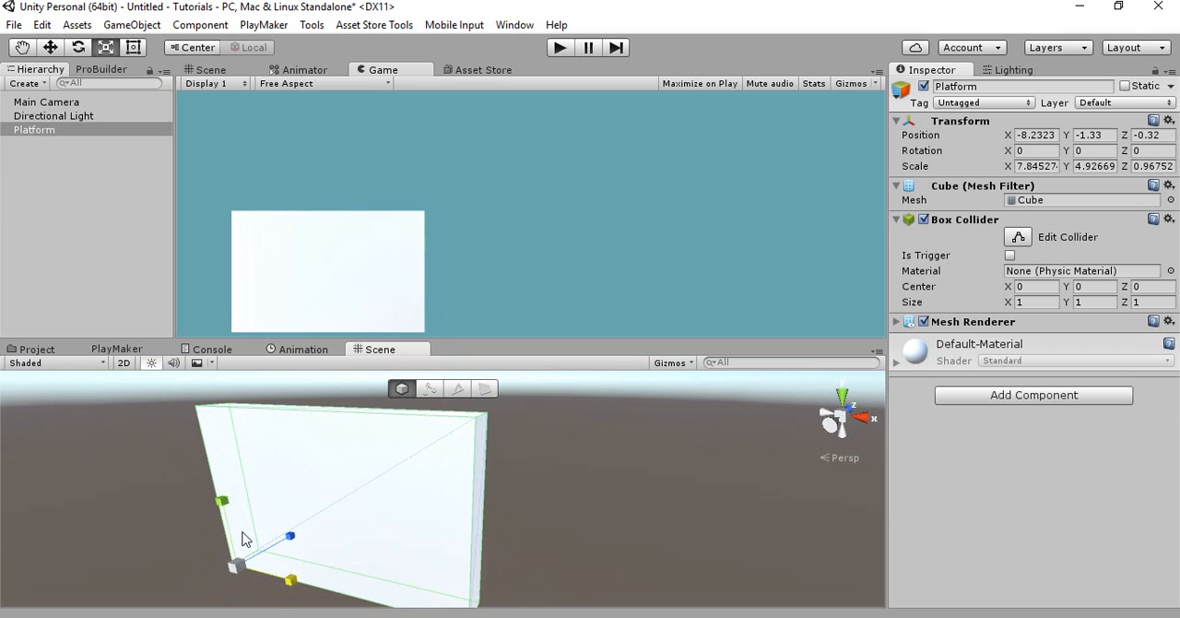
Scale the platform's height to about 4.90 from its lower-left corner vertex
right_drag(306, 548, 350, 508)
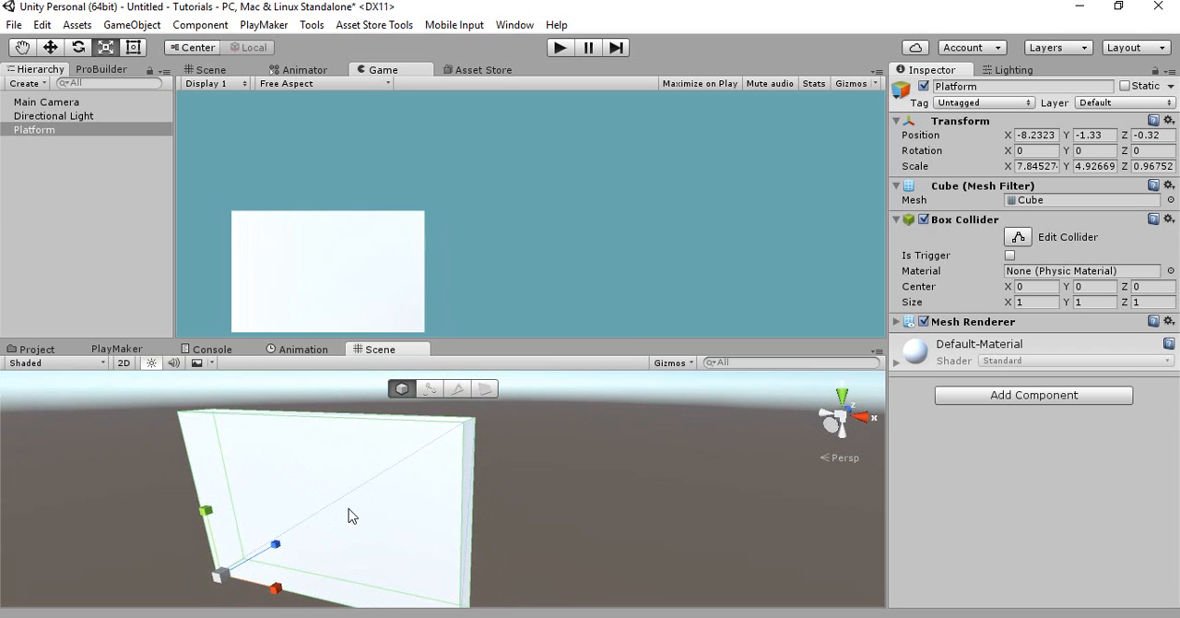
key(w)
key(v)
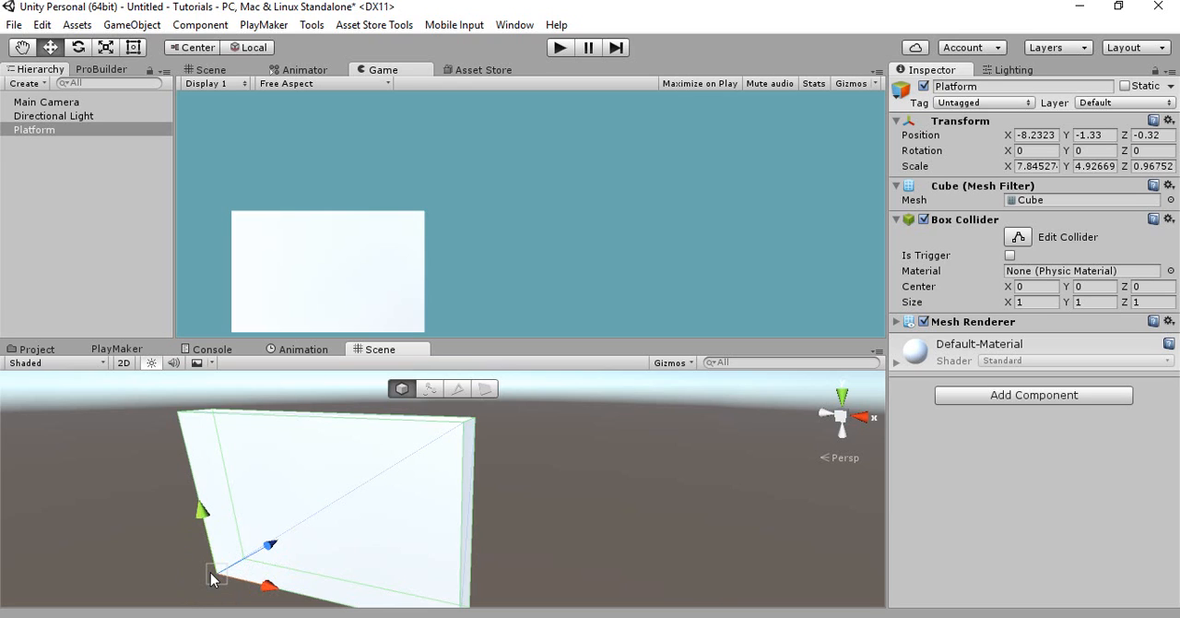
key(r)
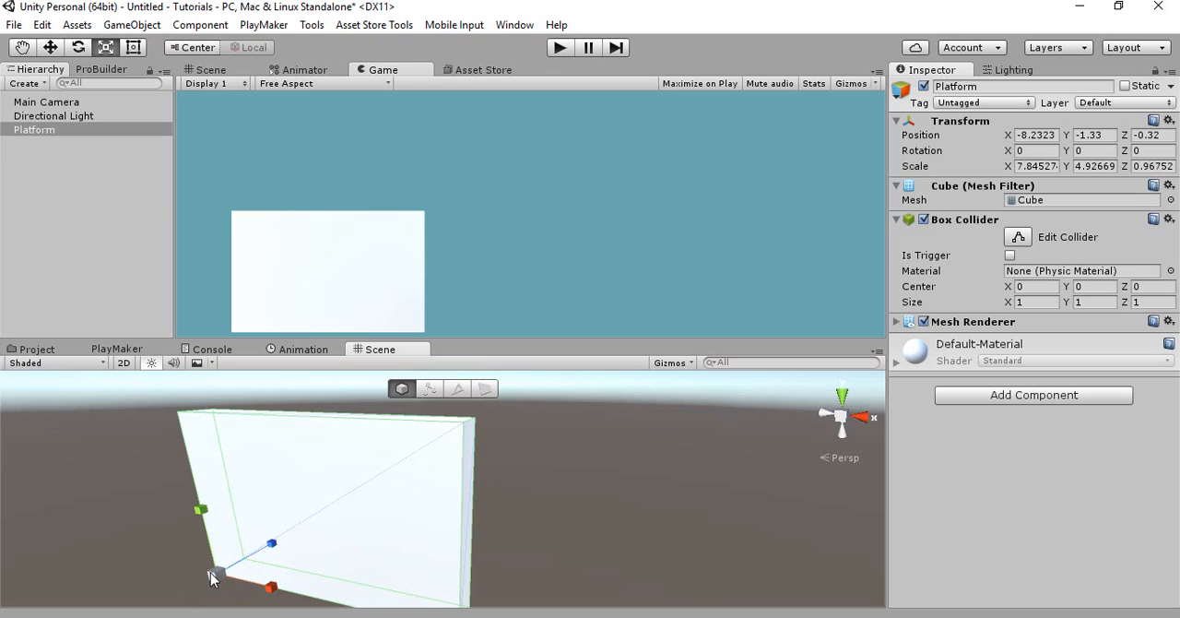
mouse_move(196, 520)
mouse_down()
mouse_move(210, 558)
mouse_move(211, 502)
mouse_move(216, 548)
mouse_move(217, 522)
mouse_up()
key(w)
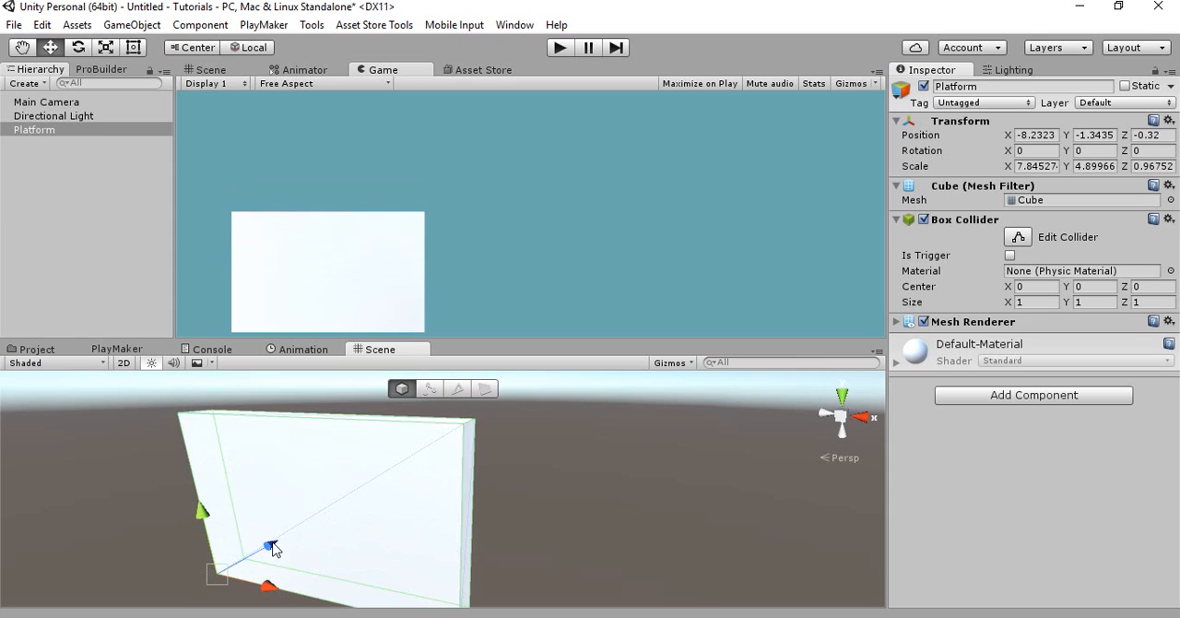
Try scaling the platform's height to about 3.06 around its centre and undo the change
key(r)
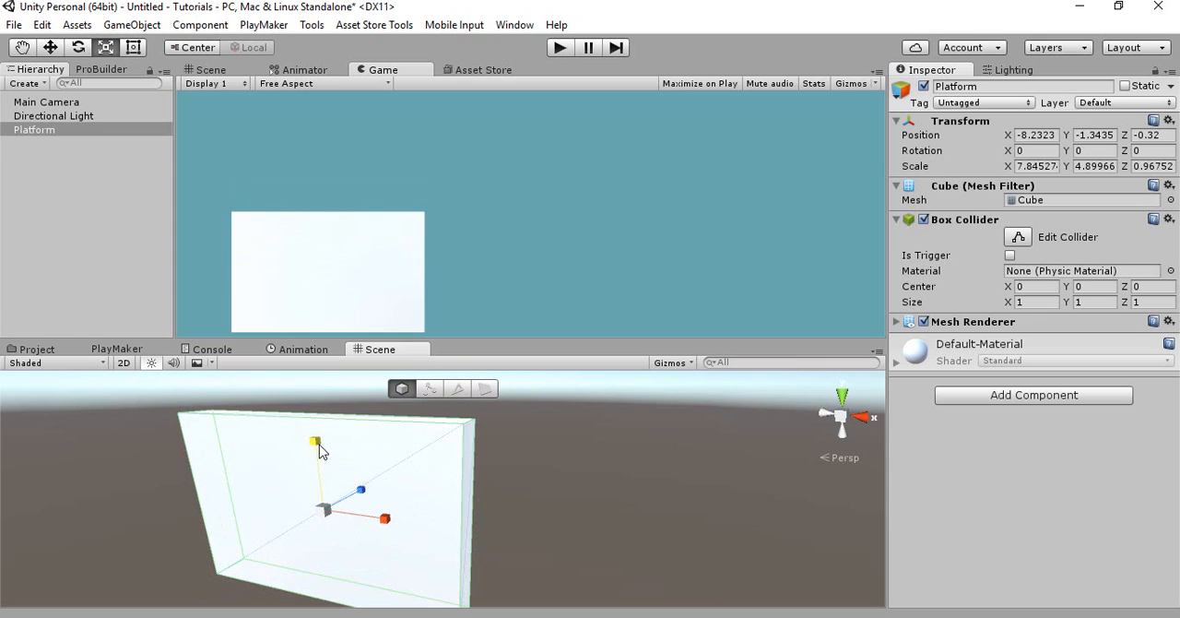
drag(321, 449, 314, 477)
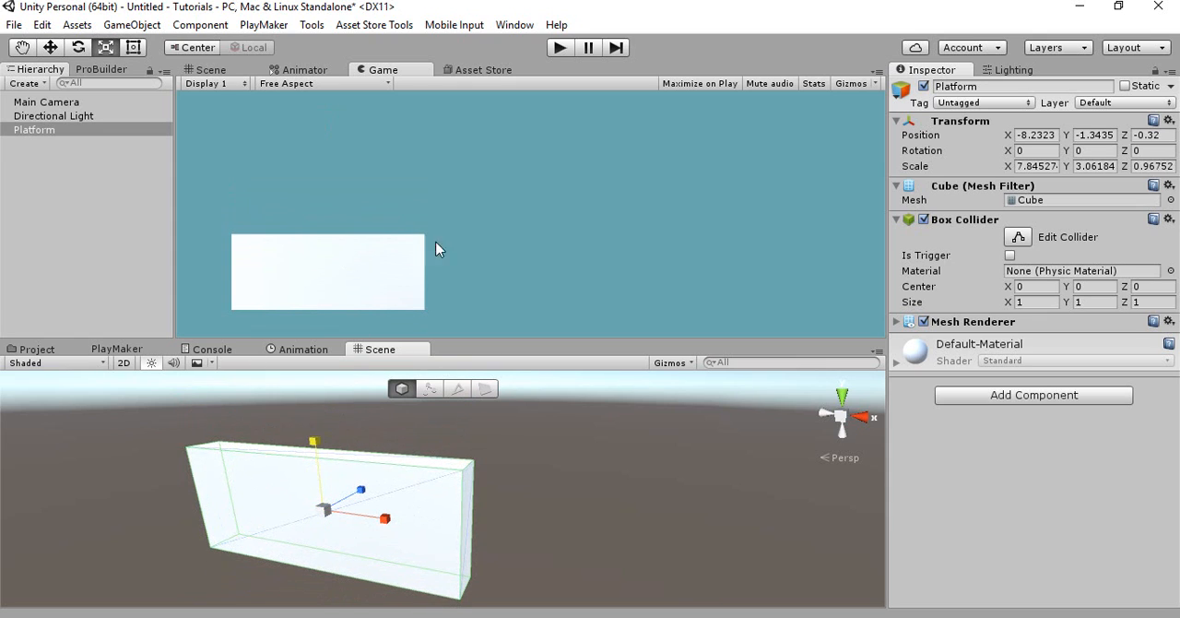
key(ctrl+z)
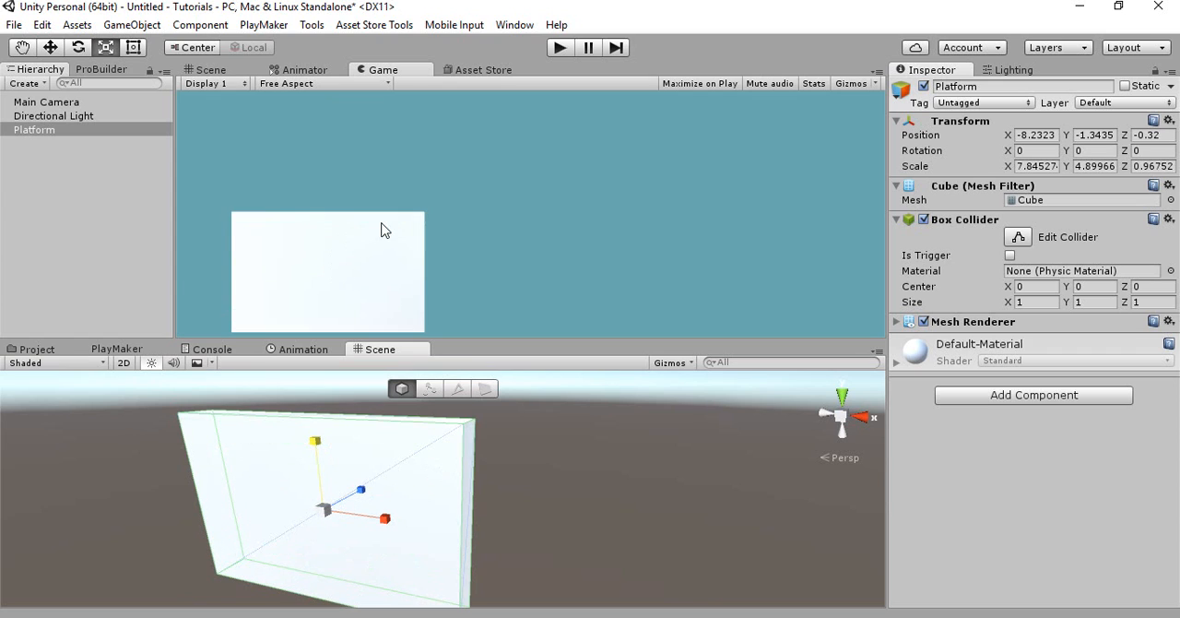
Try scaling the platform's height from its lower-left corner vertex and undo the change
right_drag(272, 529, 254, 538)
key(w)
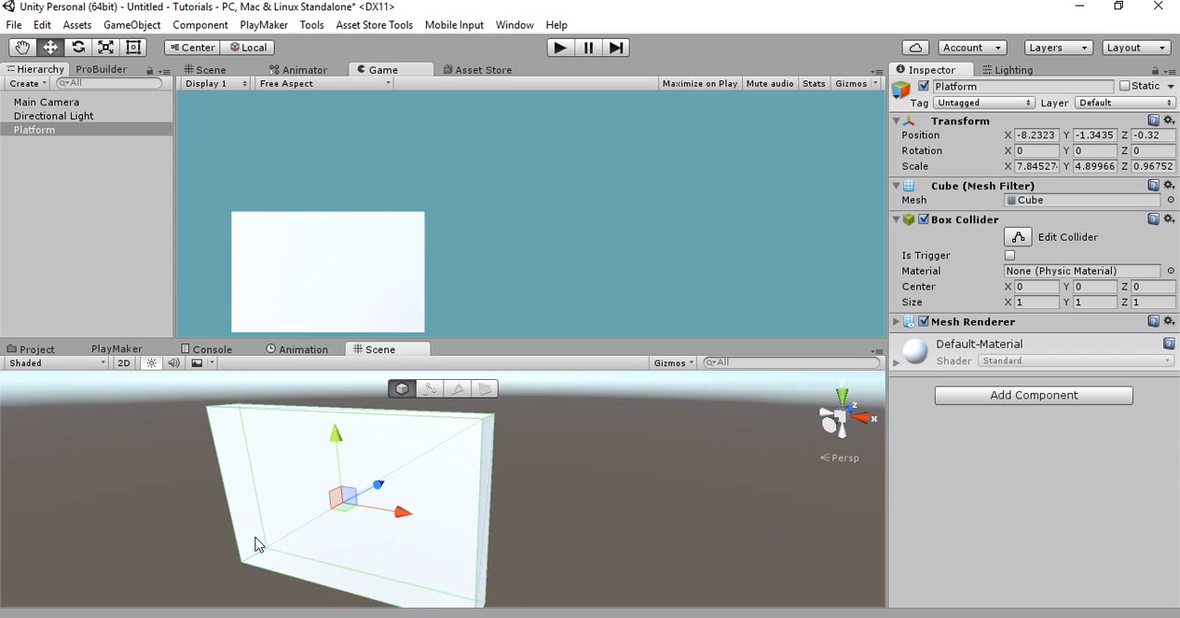
key(v)
key(r)
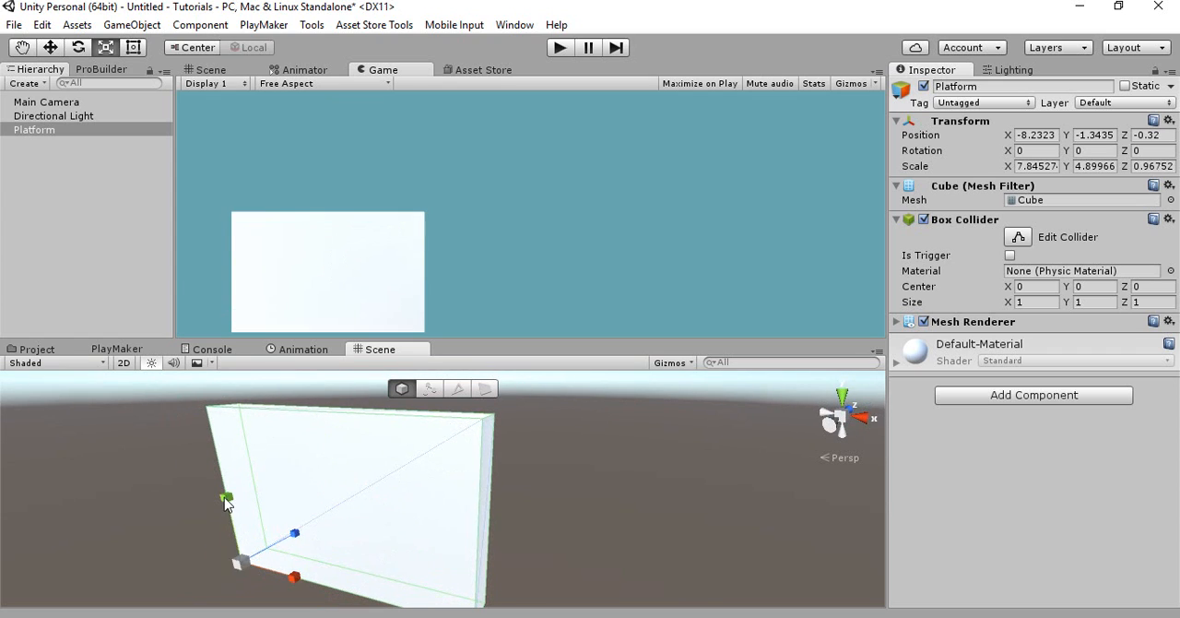
drag(228, 502, 300, 523)
key(ctrl+z)
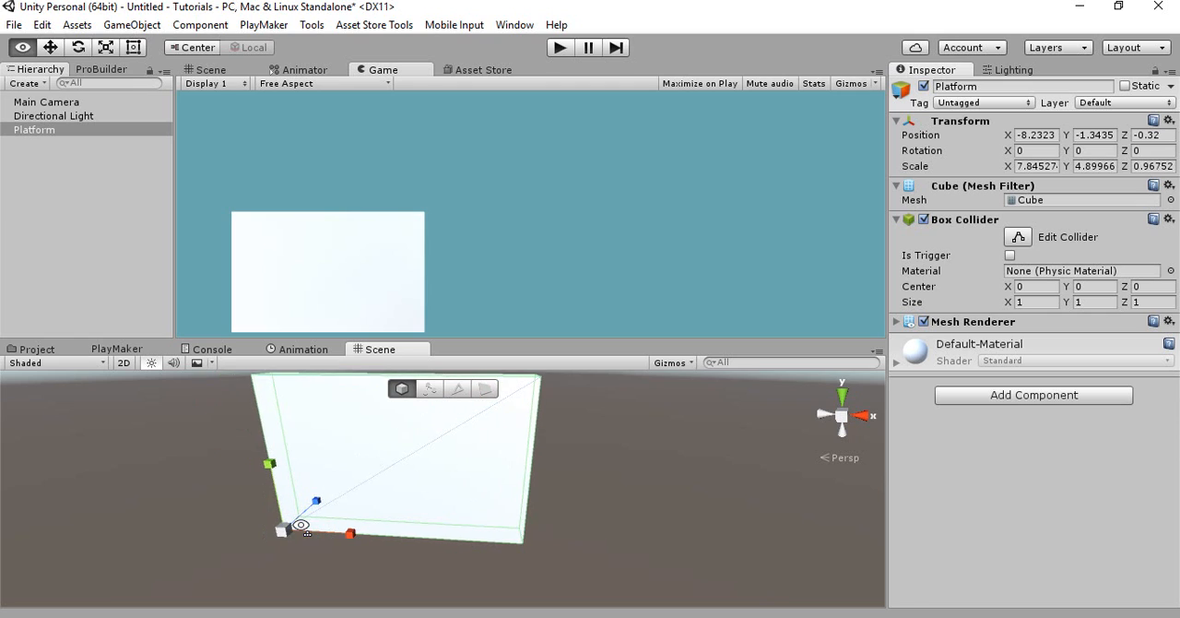
Deselect the platform and add a 3D capsule to the scene as a separate object
right_click(80, 224)
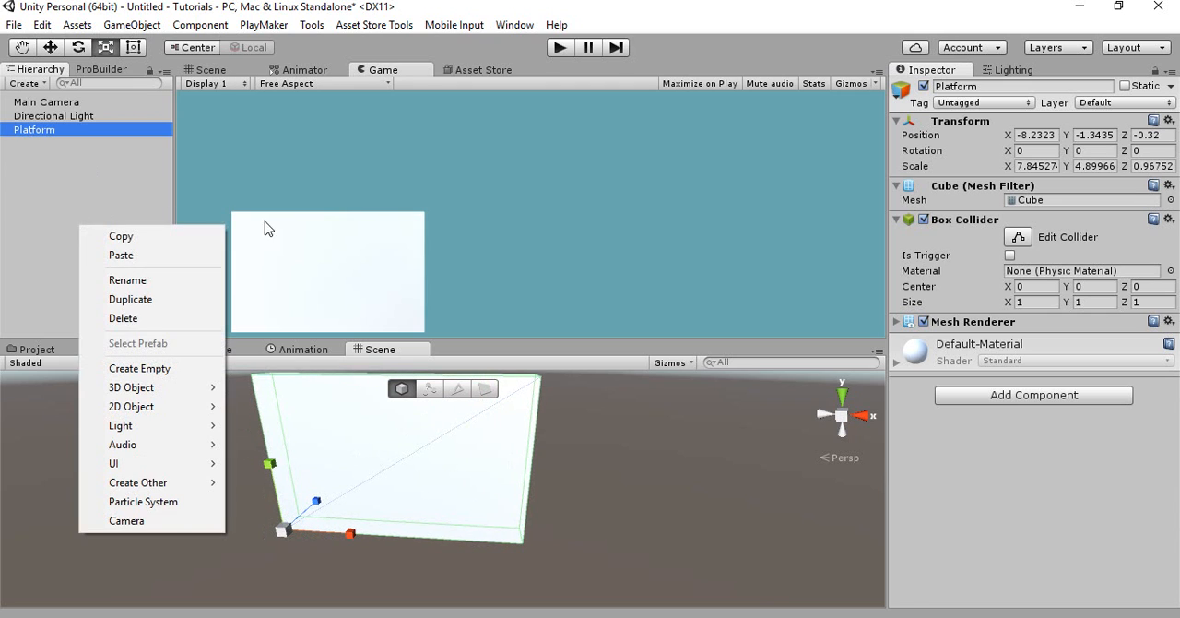
click(17, 146)
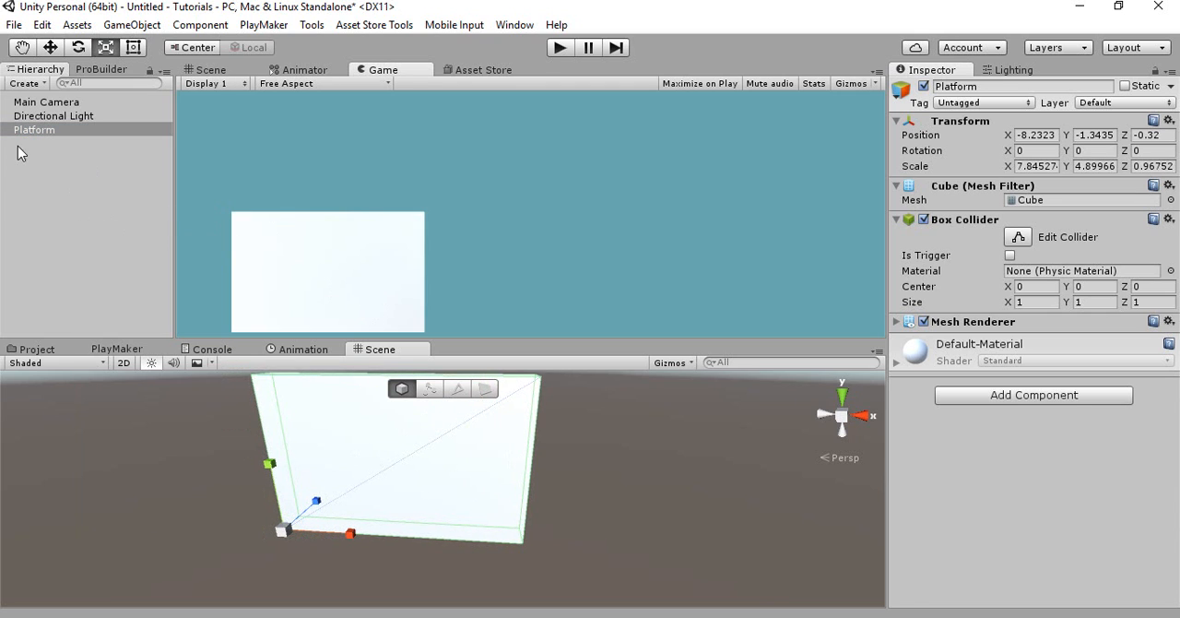
click(31, 145)
right_click(31, 145)
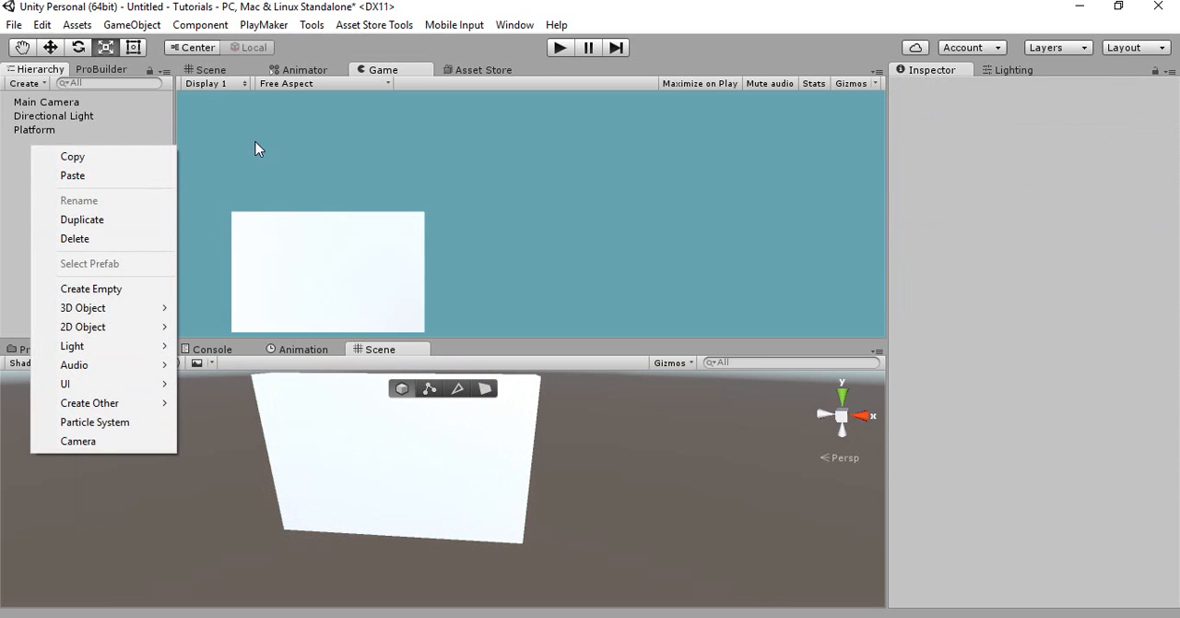
alt+drag(361, 454, 370, 387)
alt+drag(366, 418, 360, 406)
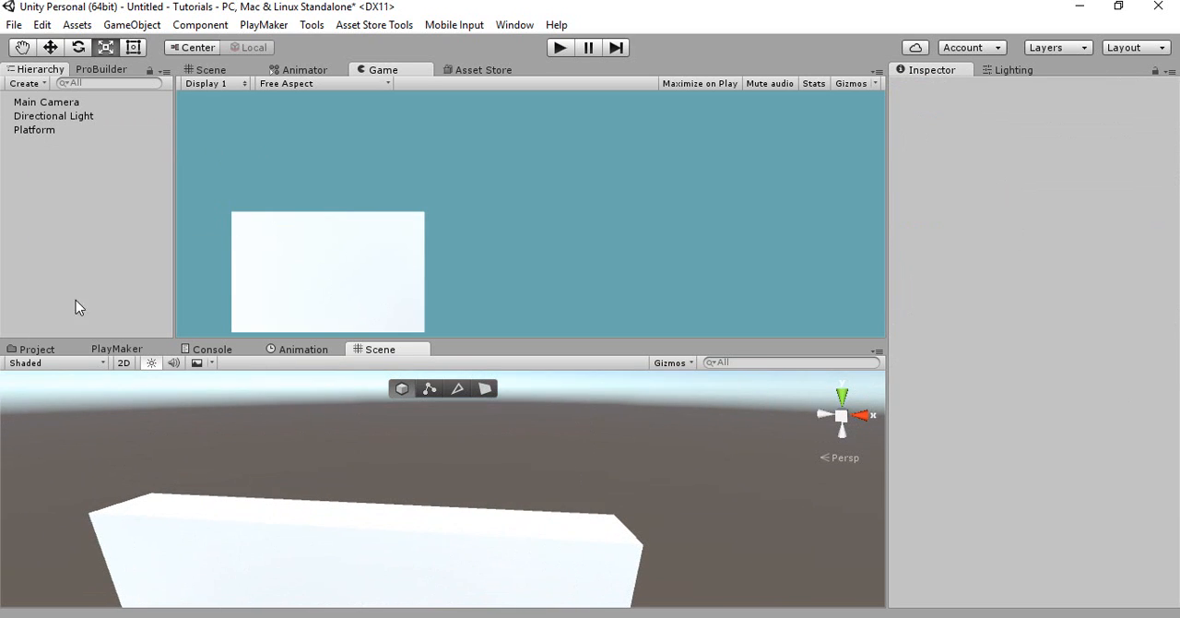
right_click(69, 252)
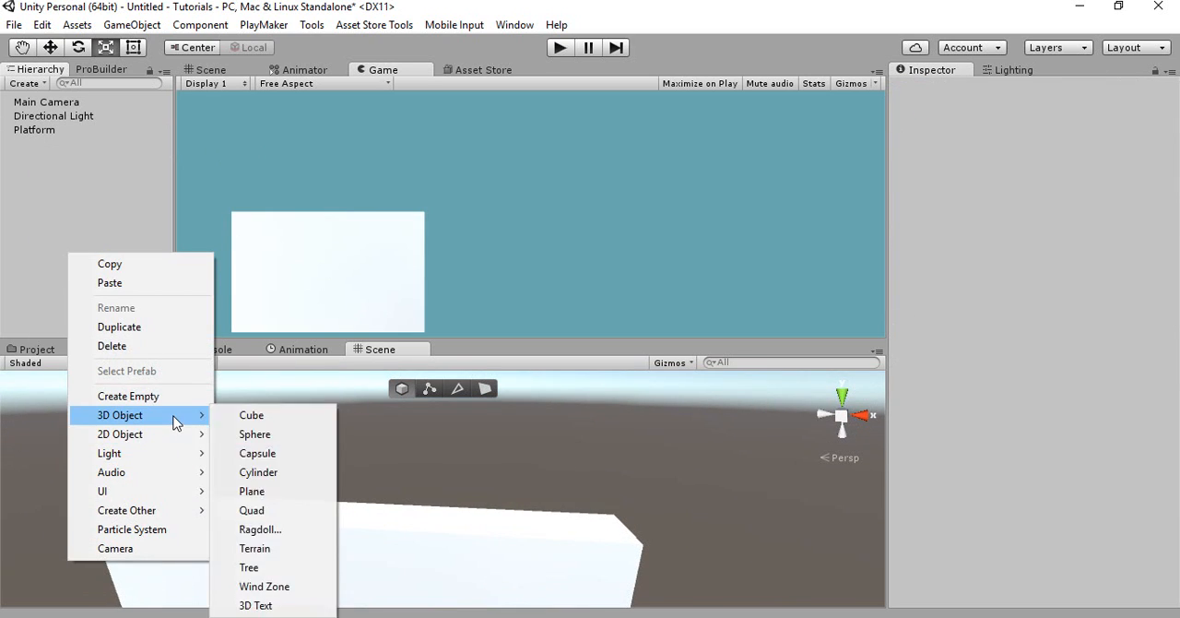
mouse_move(207, 417)
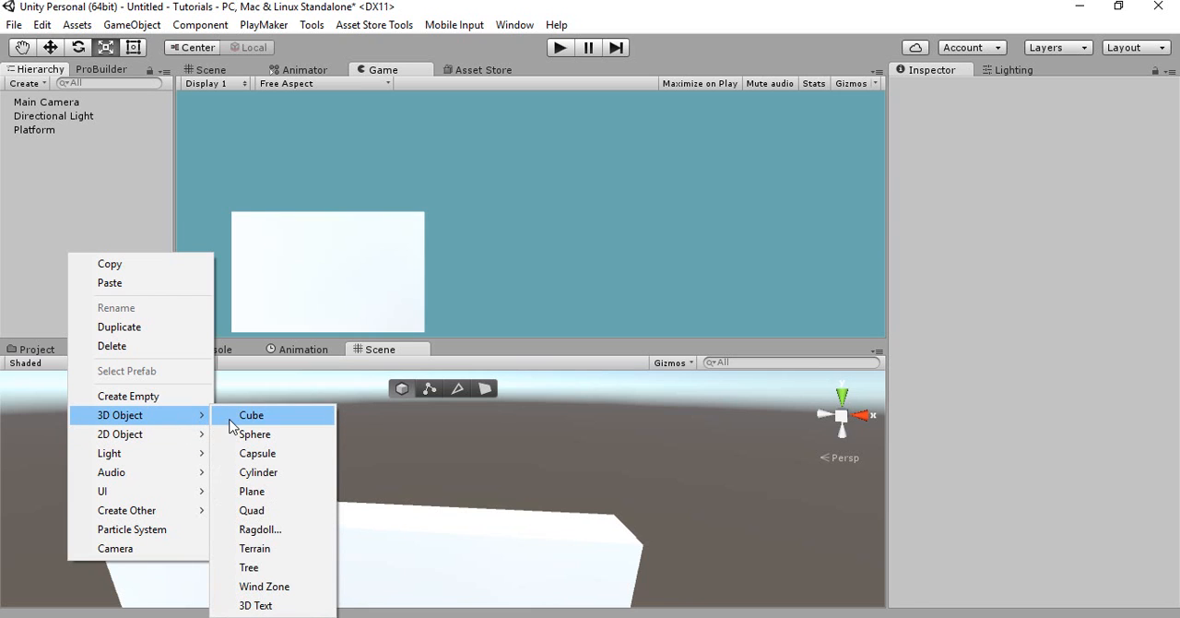
click(242, 455)
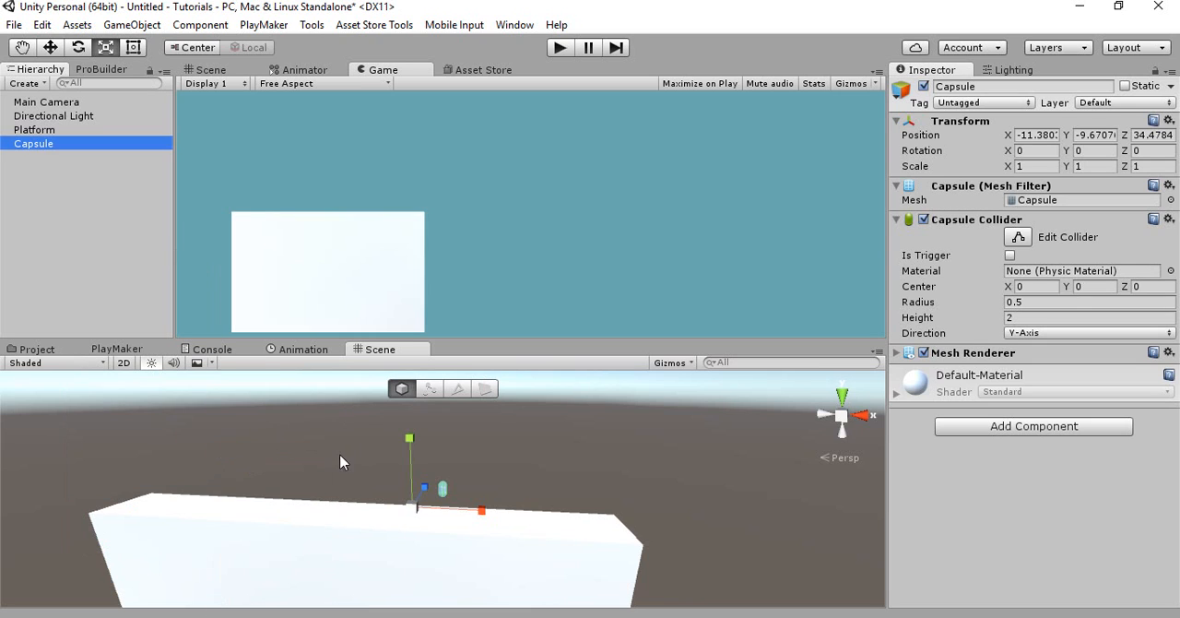
Move the capsule to about Y 1.8, Z -0.29 and along X toward the platform's left end
key(w)
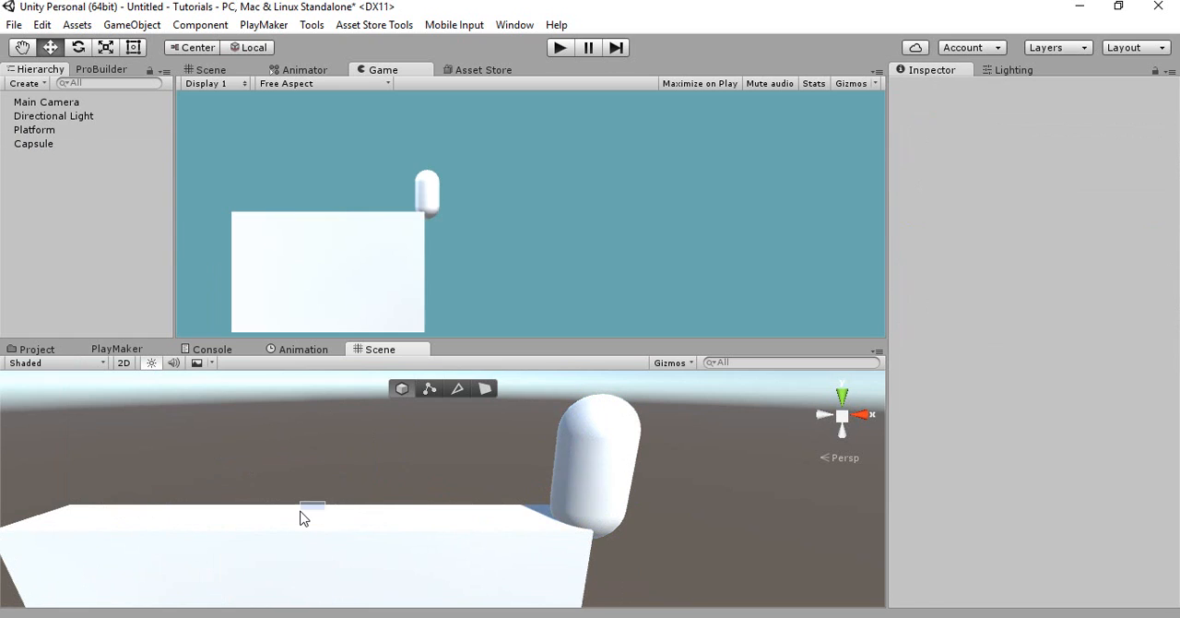
click(591, 437)
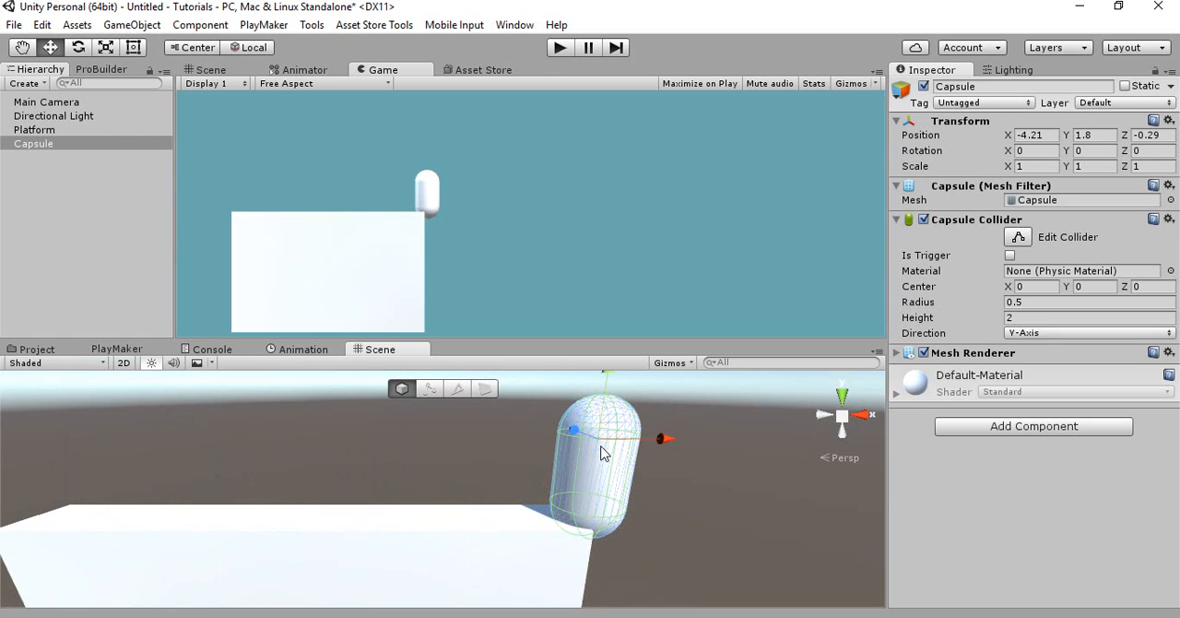
drag(632, 473, 376, 485)
Scale the capsule to about 0.84 × 0.62 × 1 and place it just above the platform at about X -11.39, Y 1.87, Z -0.21
key(r)
drag(378, 413, 335, 469)
key(w)
drag(342, 519, 345, 483)
drag(287, 448, 367, 494)
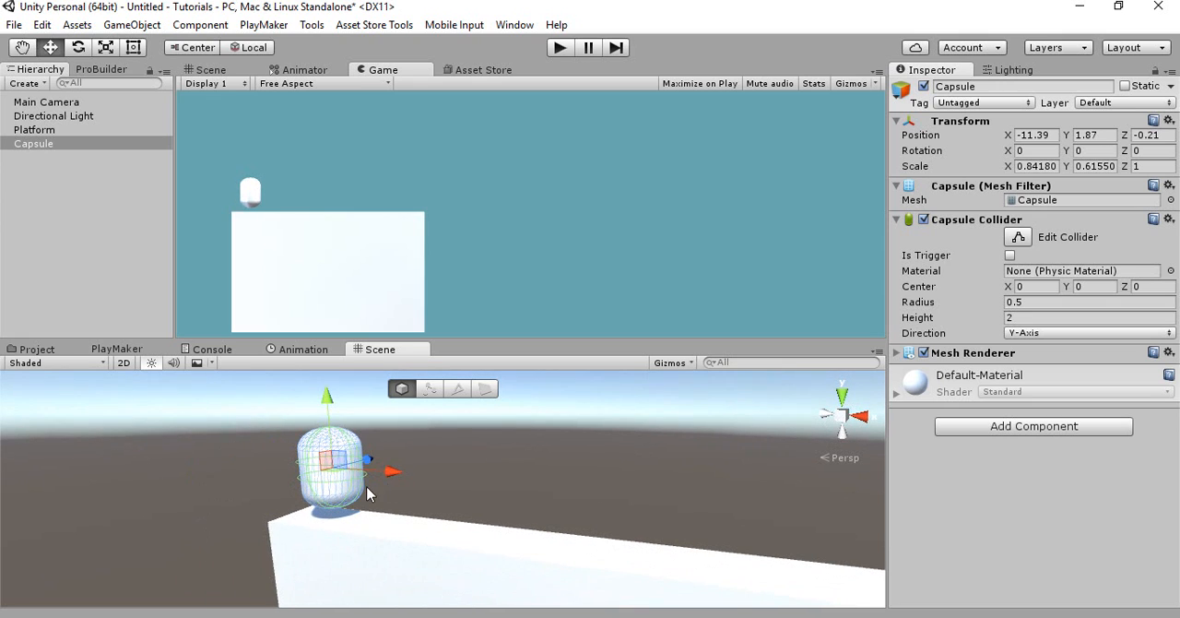
Add a Rigidbody component to the capsule
click(959, 429)
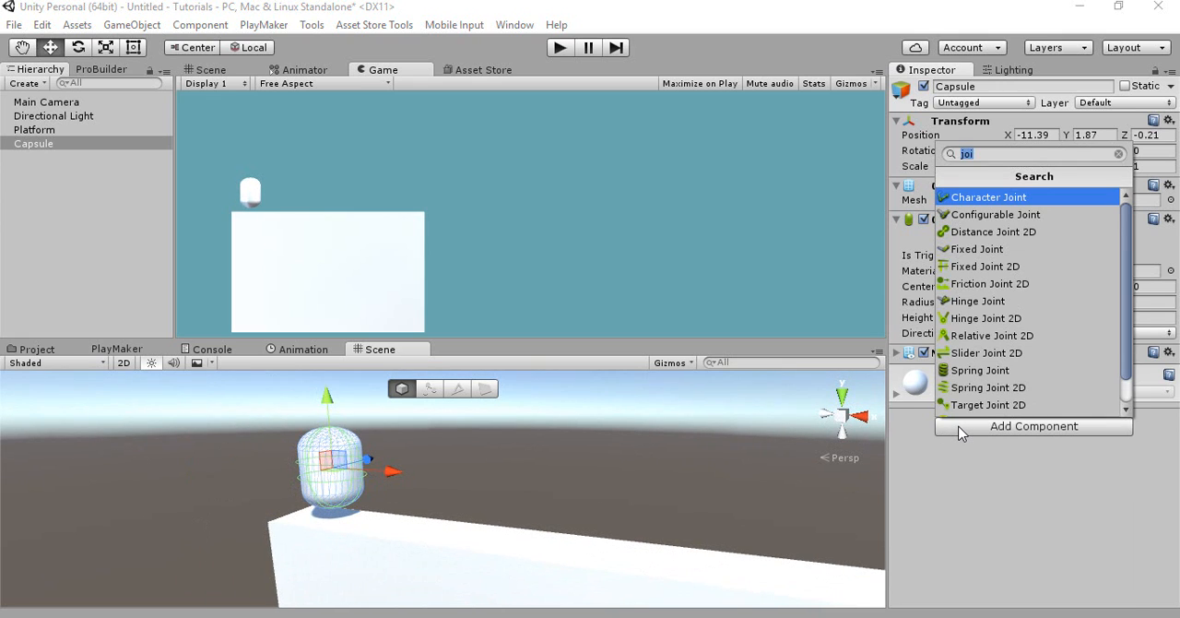
text(ru)
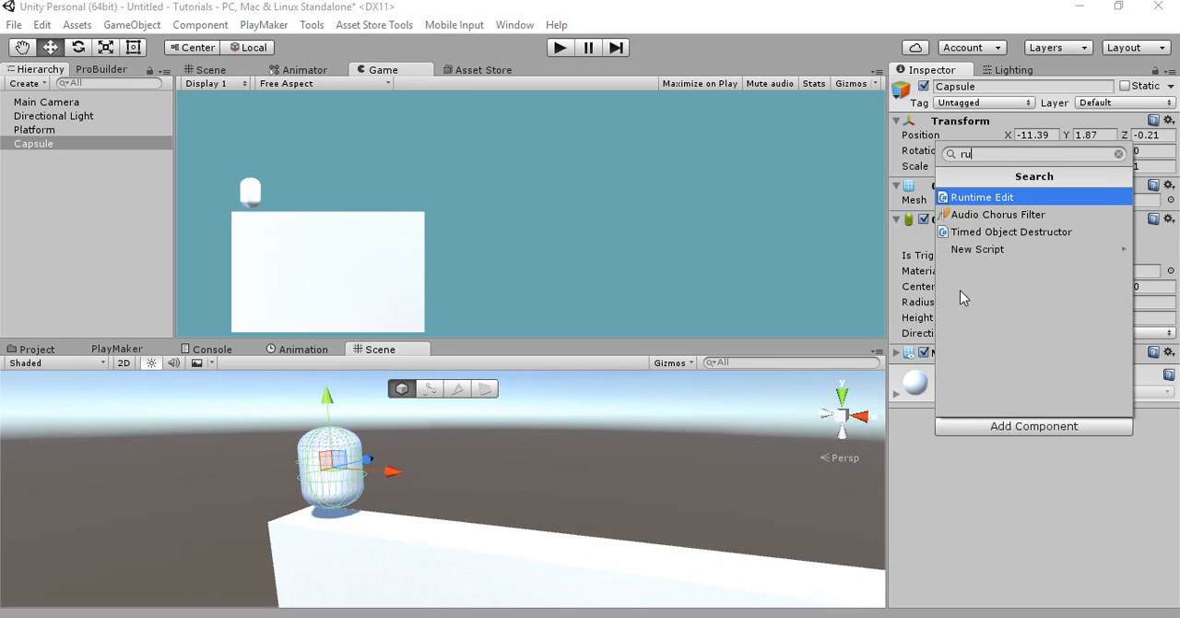
key(BackSpace)
text(igi)
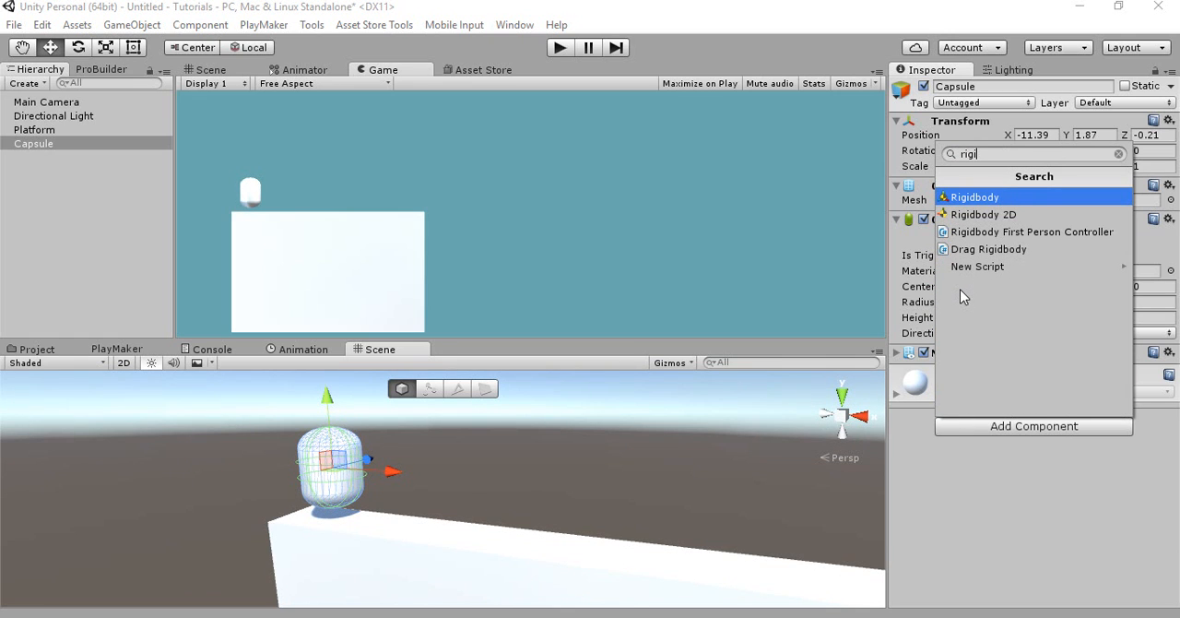
key(Return)
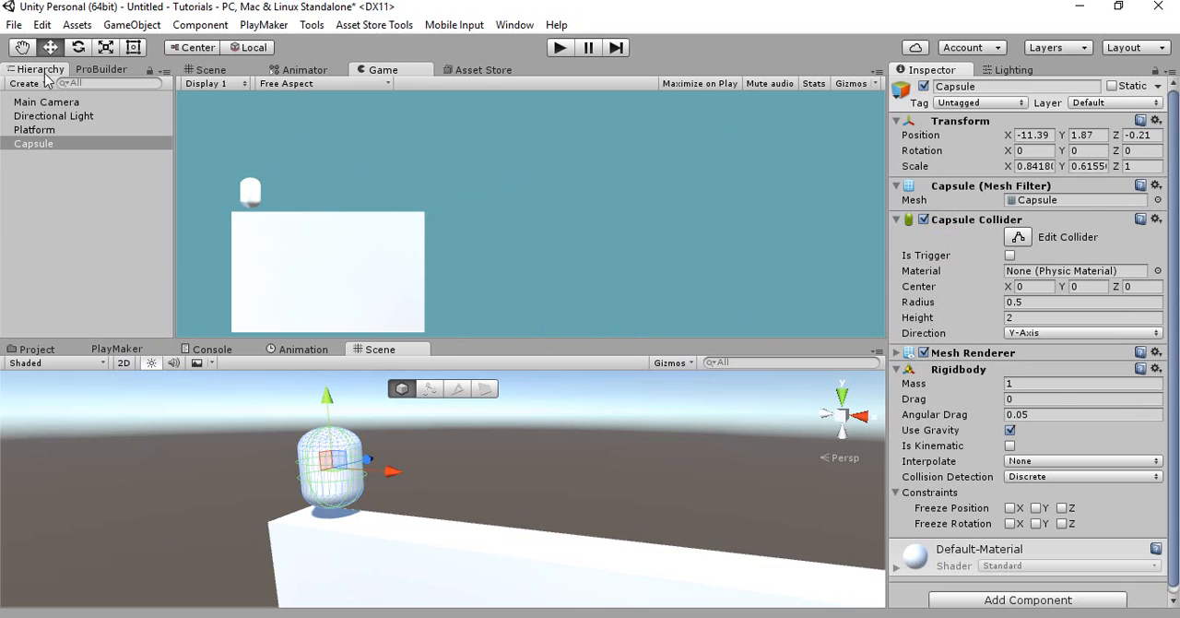
Set the Collision Detection of the capsule's Rigidbody to Continuous
alt+drag(350, 489, 411, 481)
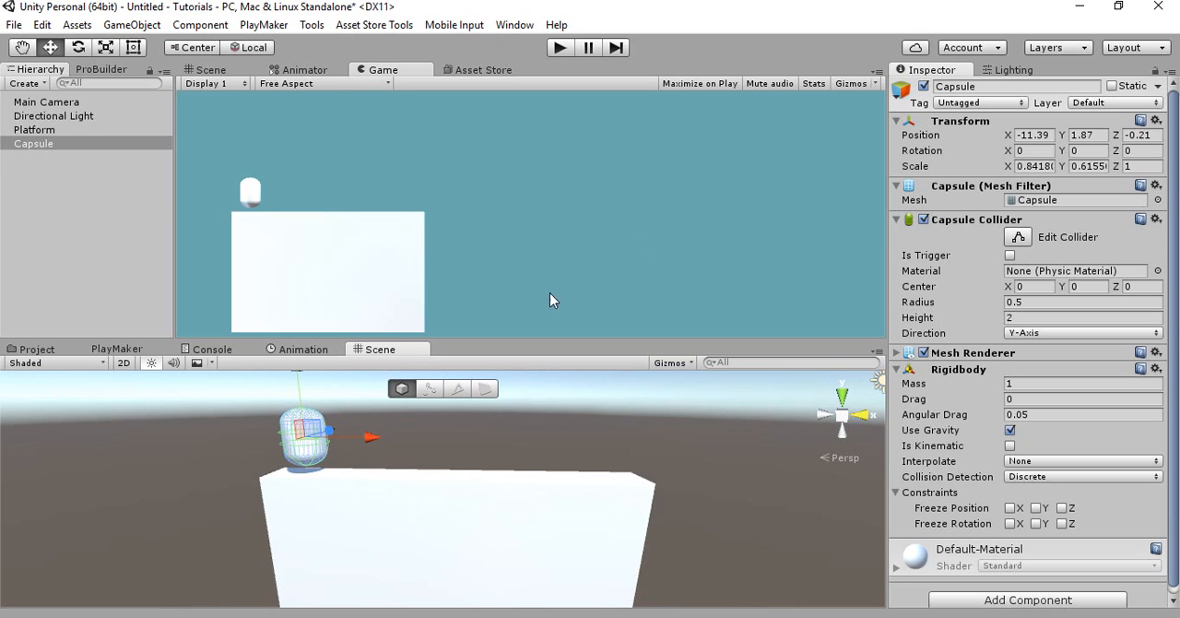
alt+drag(450, 503, 468, 490)
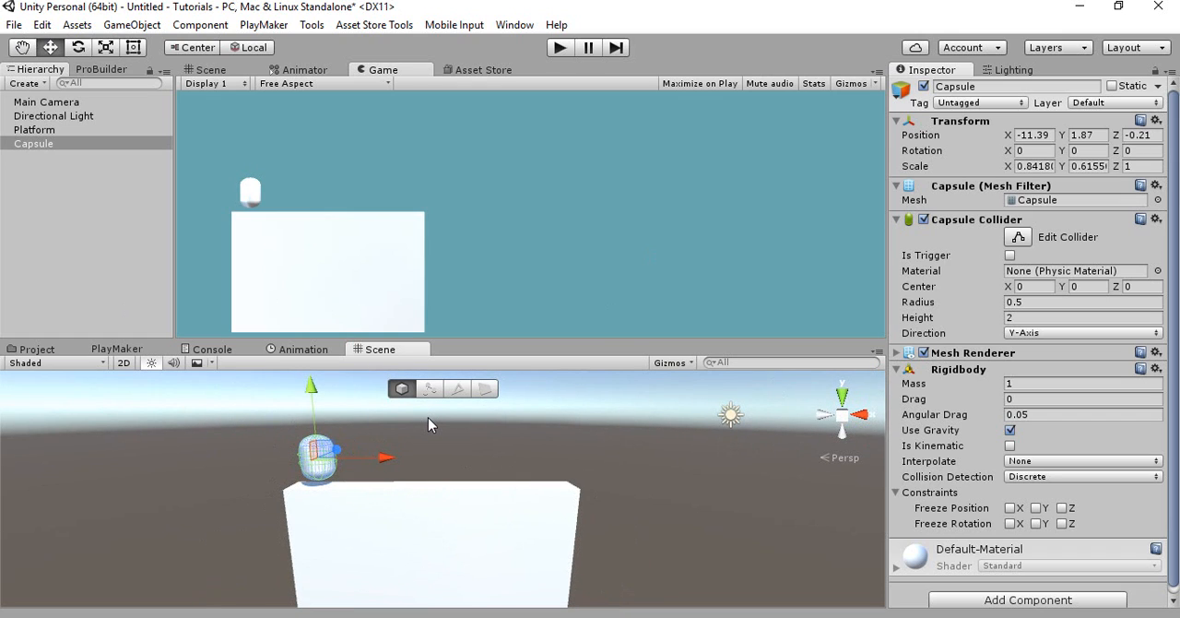
right_drag(459, 456, 525, 473)
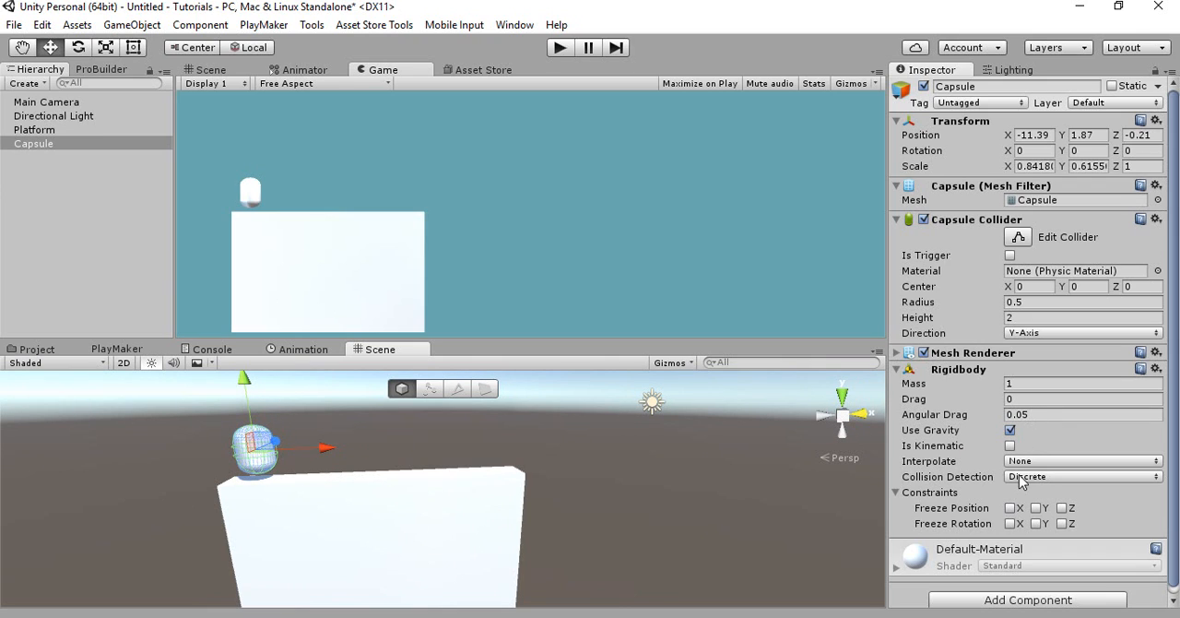
click(1021, 477)
click(1018, 478)
click(1014, 478)
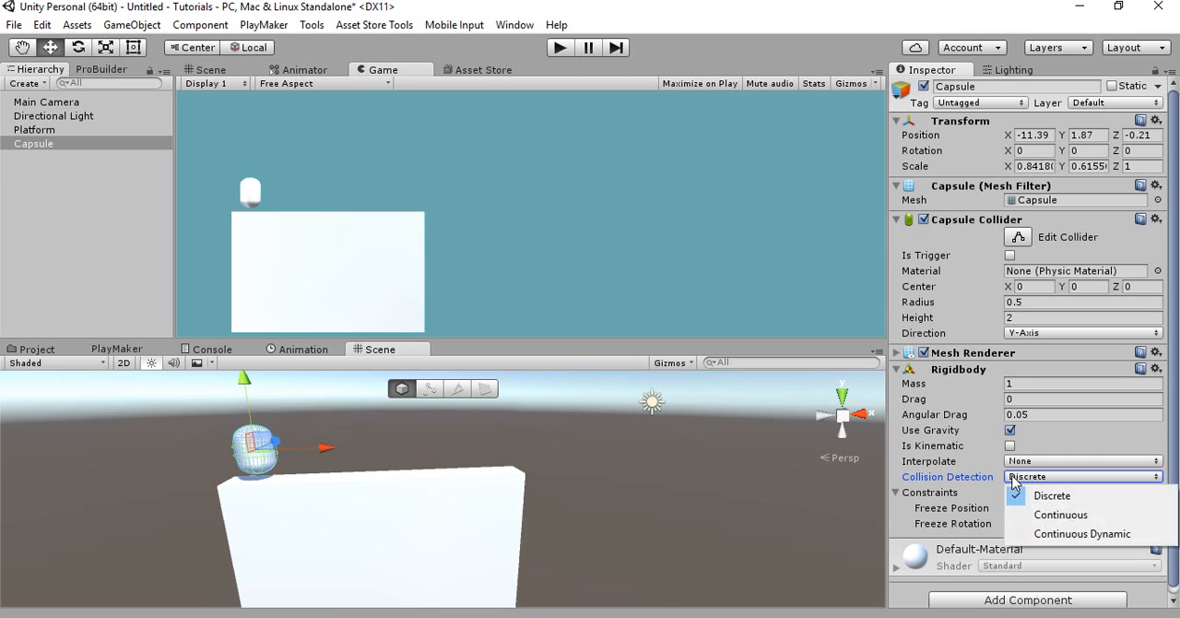
click(1024, 514)
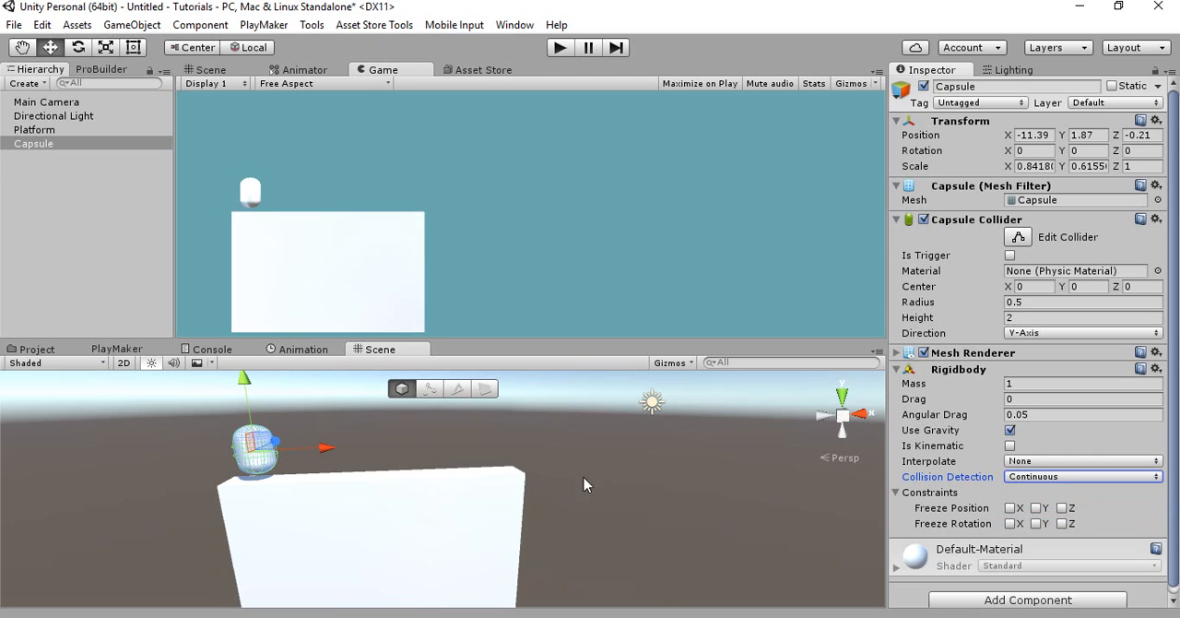
Return the Rigidbody's Collision Detection to Discrete
right_drag(413, 456, 369, 451)
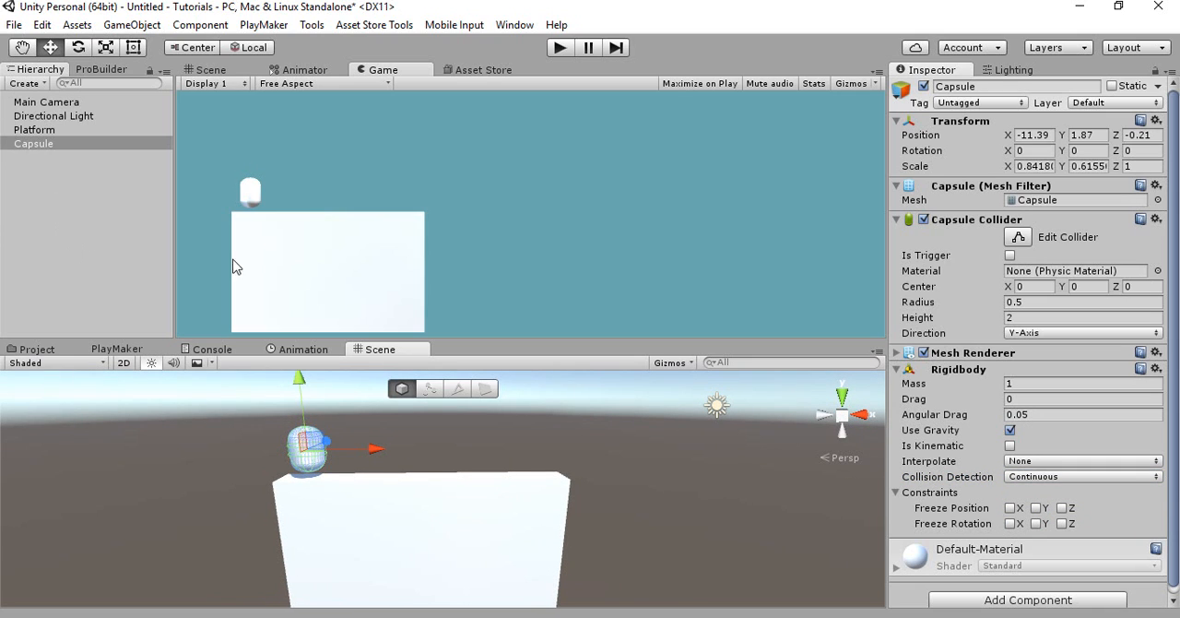
click(1040, 477)
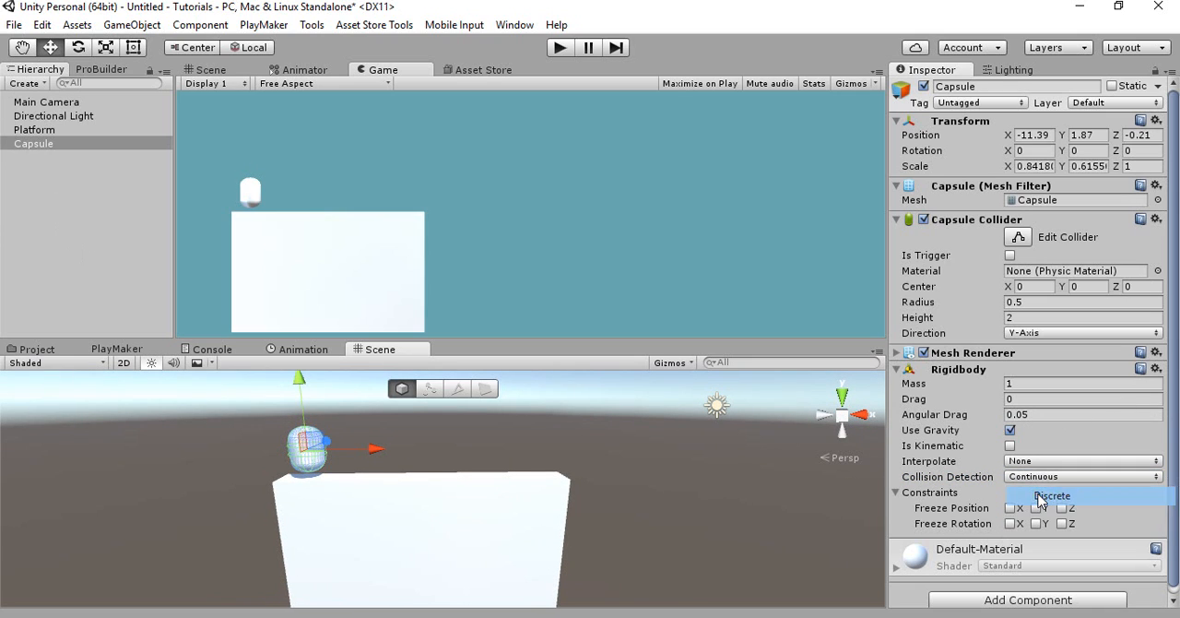
click(1052, 496)
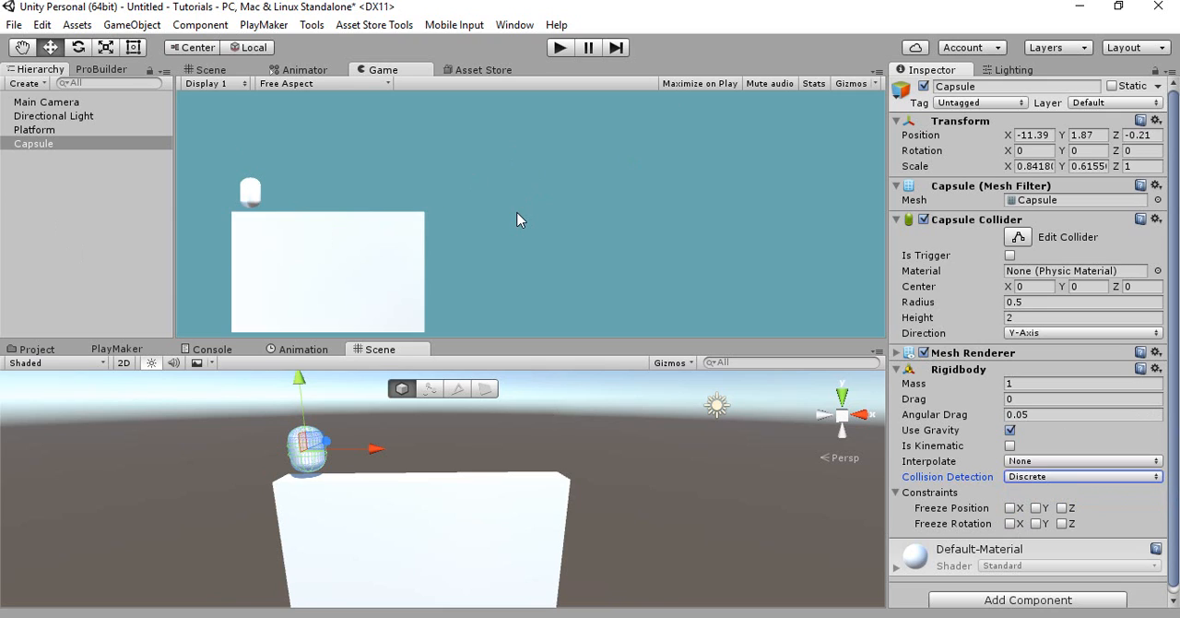
Move the capsule along X to about -10.45, further in from the platform's edge, and check it in the Game view
click(210, 69)
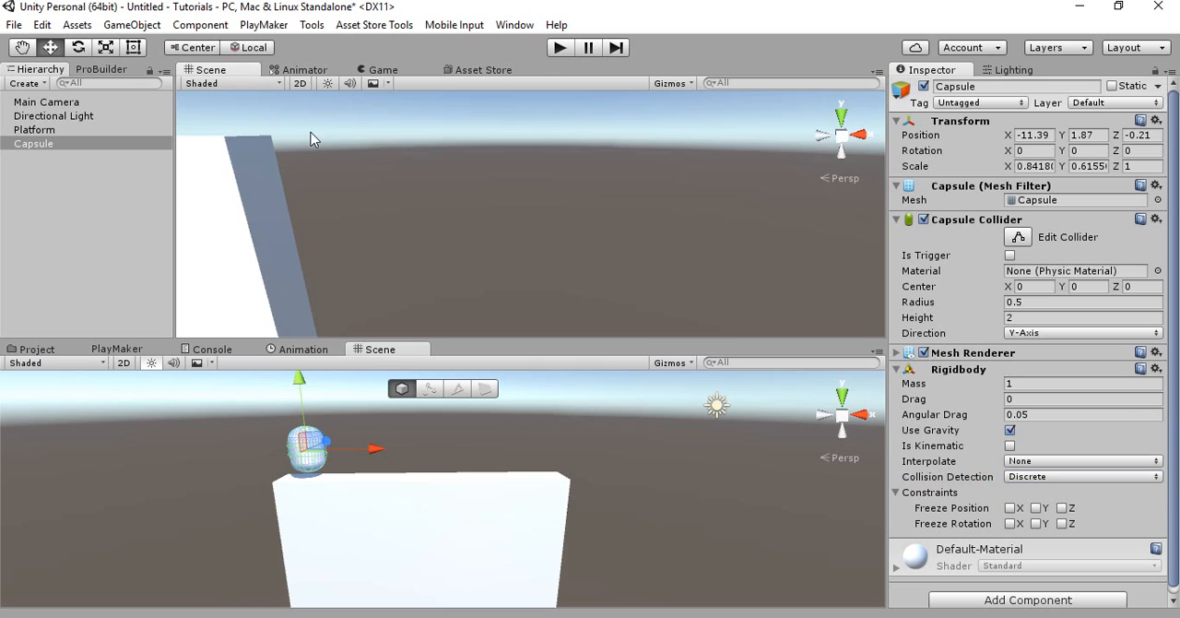
scroll(415, 218, down, 5)
click(536, 222)
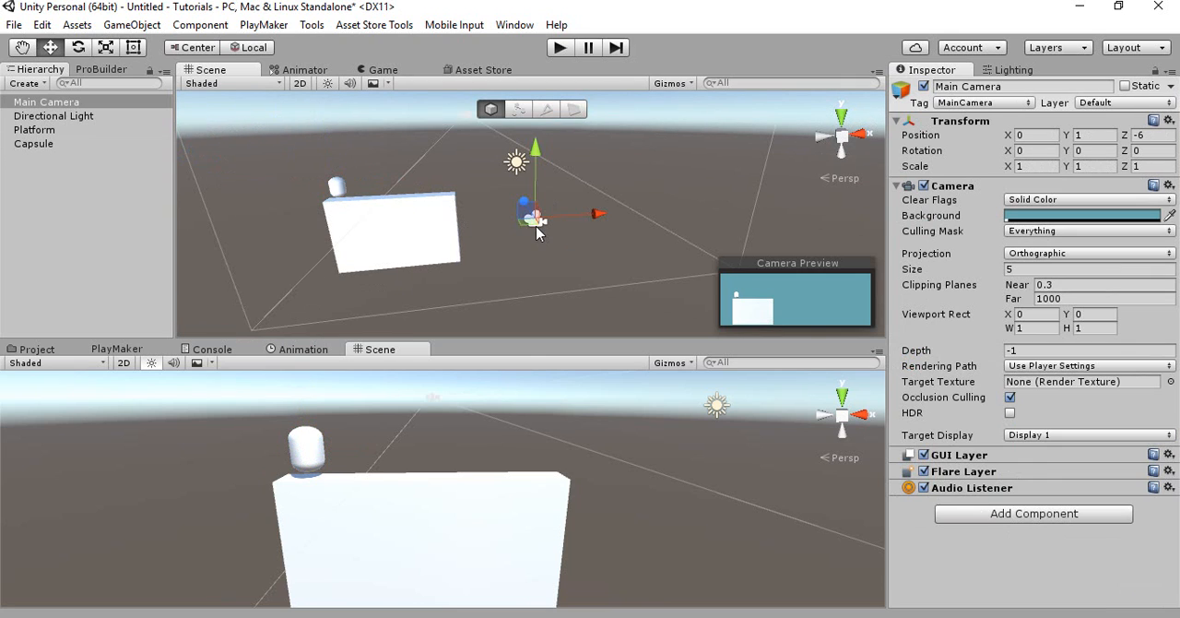
key(f)
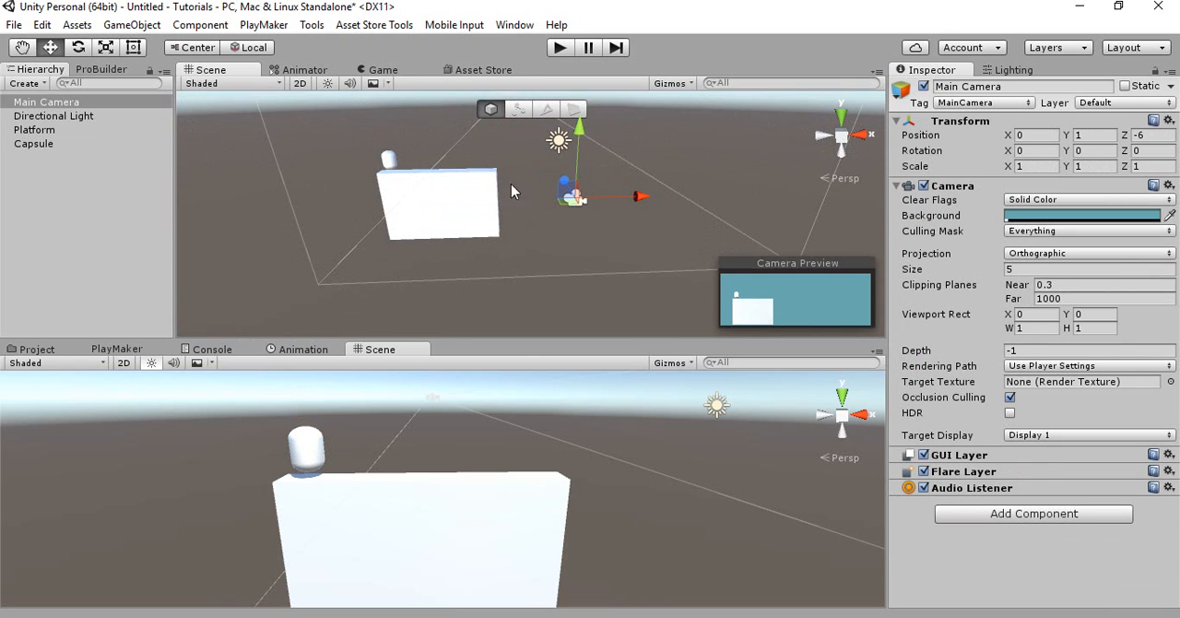
right_drag(545, 212, 490, 198)
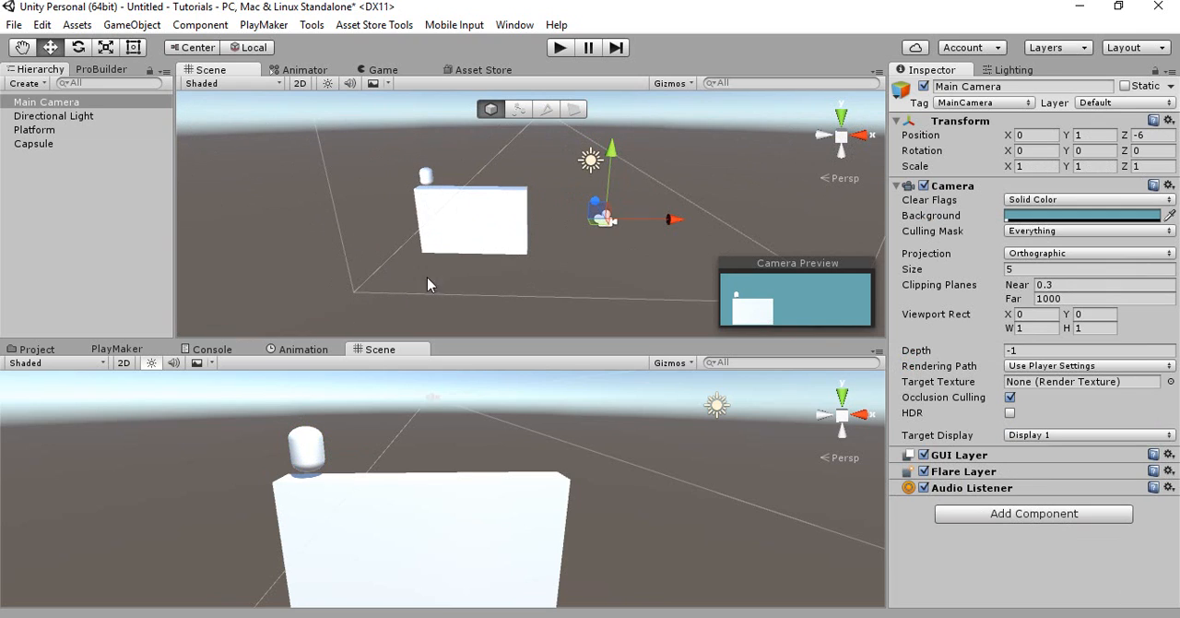
click(429, 182)
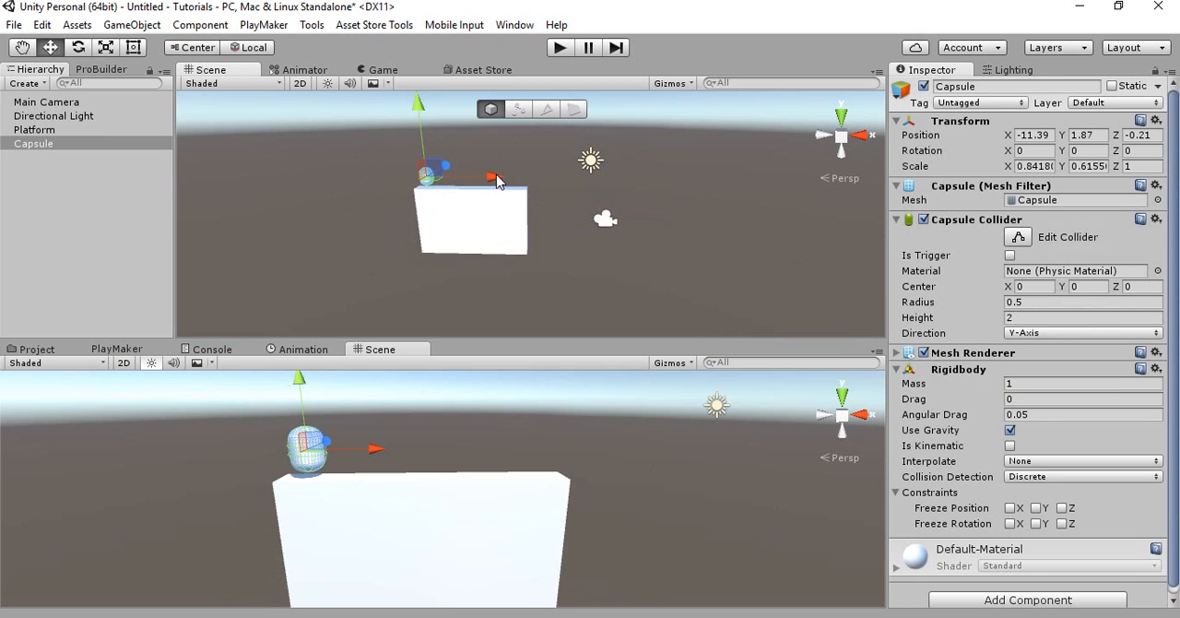
mouse_move(501, 180)
mouse_down()
mouse_move(536, 183)
mouse_move(512, 187)
mouse_up()
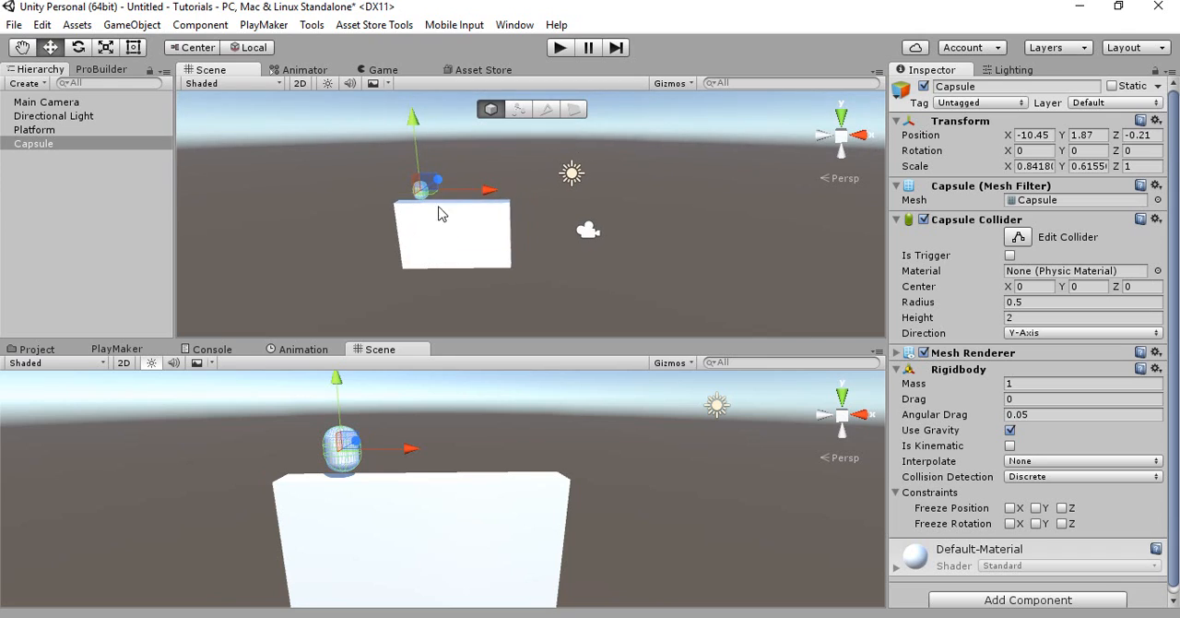
click(381, 69)
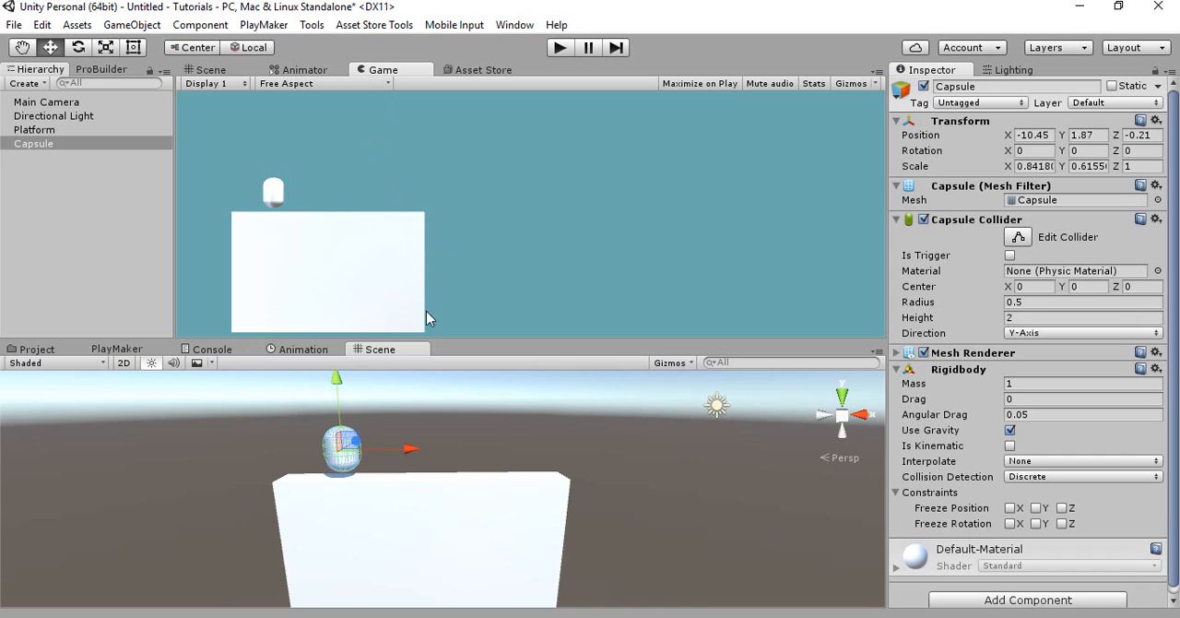
Examine the capsule's placement on the platform up close in the Scene view and compare it with the Game view
click(253, 73)
right_drag(460, 278, 473, 272)
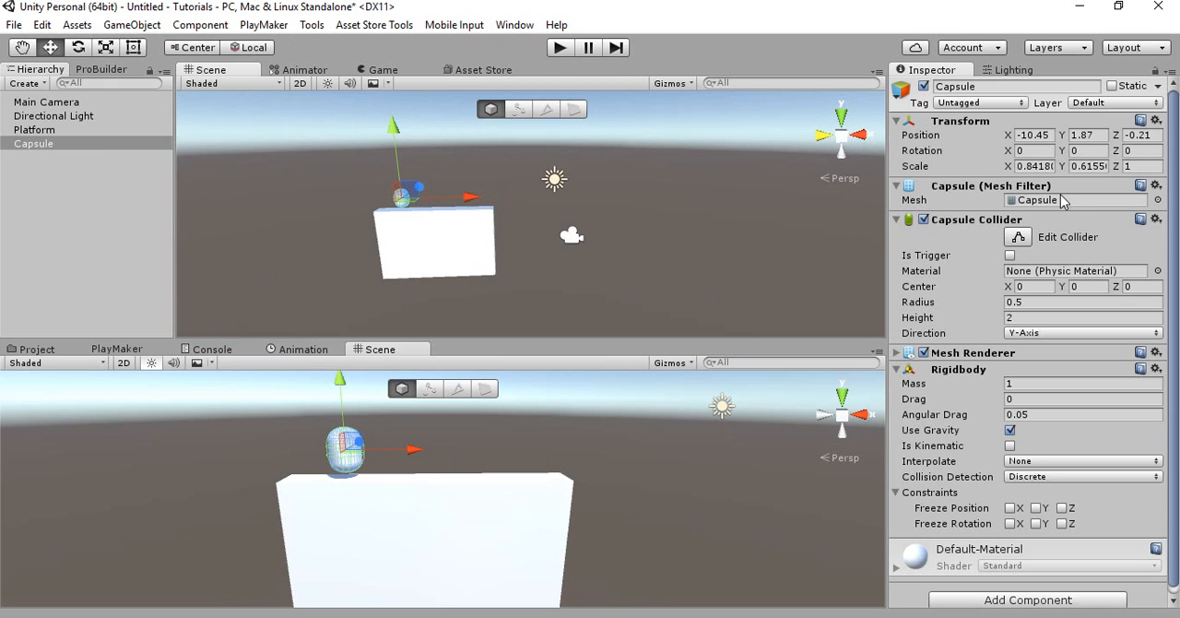
key(w)
right_drag(415, 227, 375, 204)
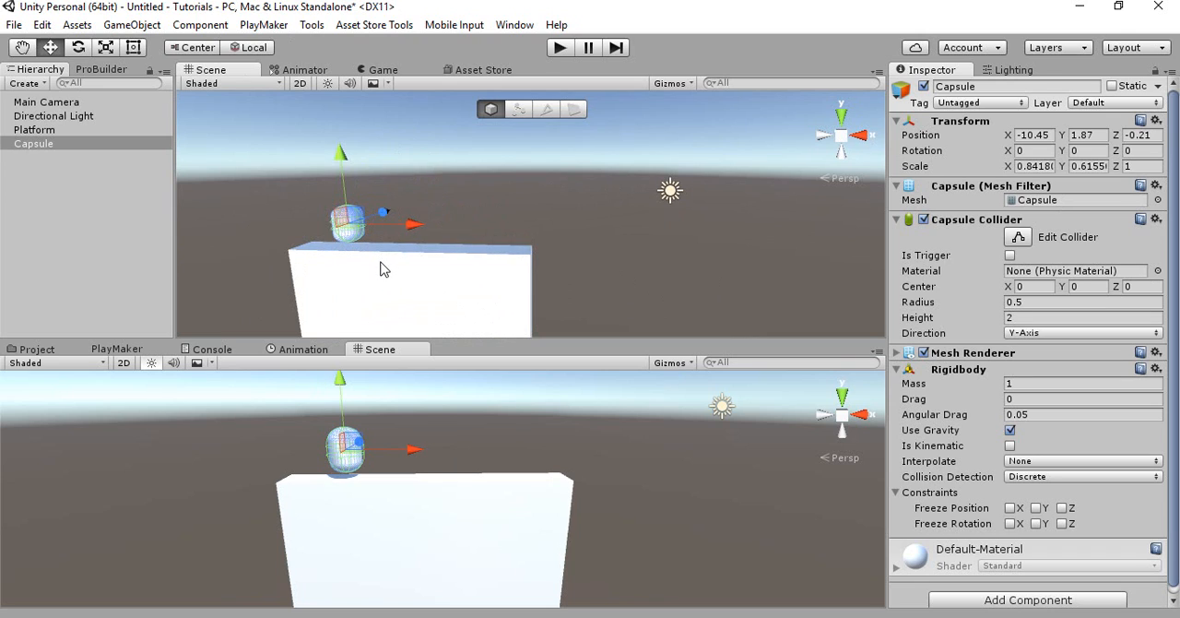
right_drag(485, 234, 409, 263)
key(w)
key(a)
key(w)
key(d)
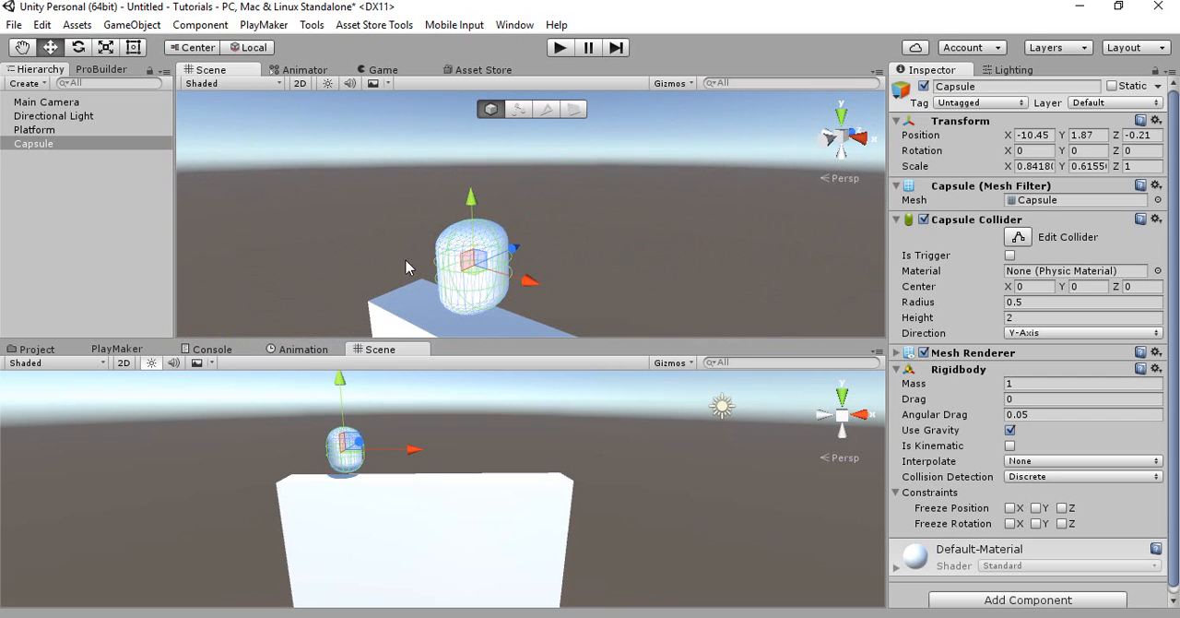
key(r)
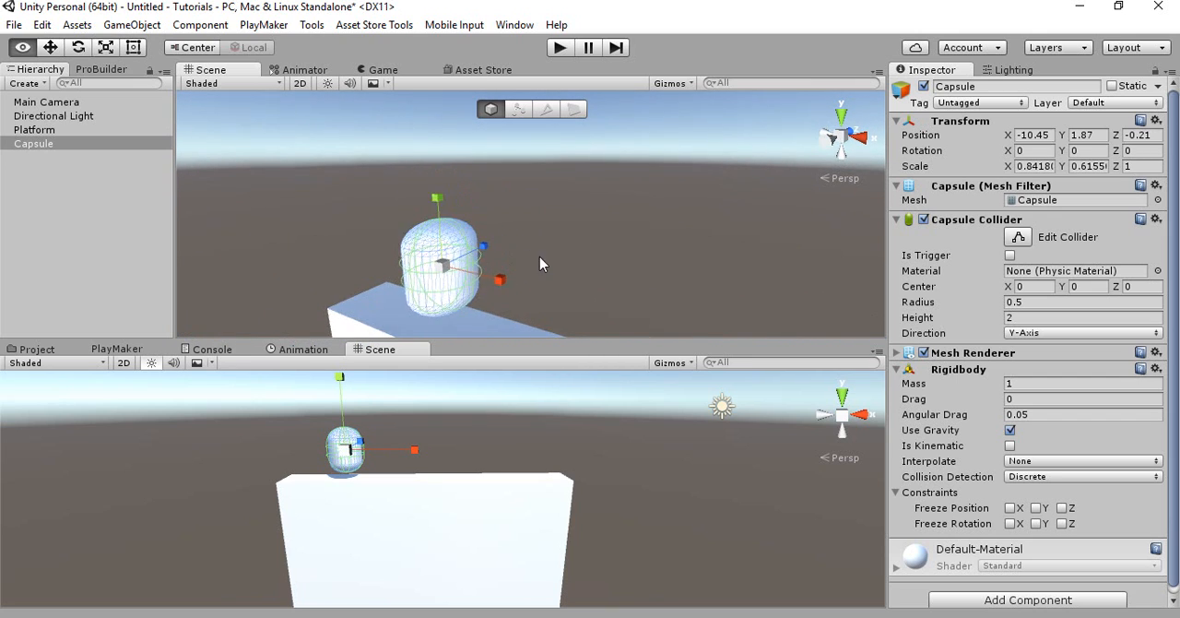
click(374, 72)
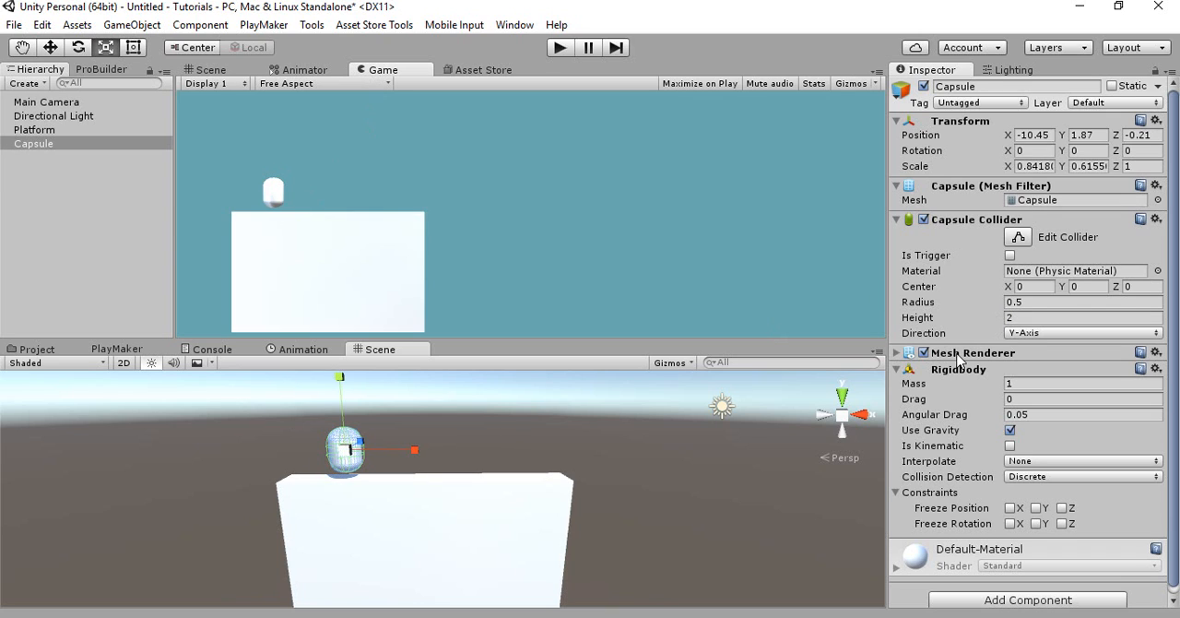
scroll(954, 365, down, 1)
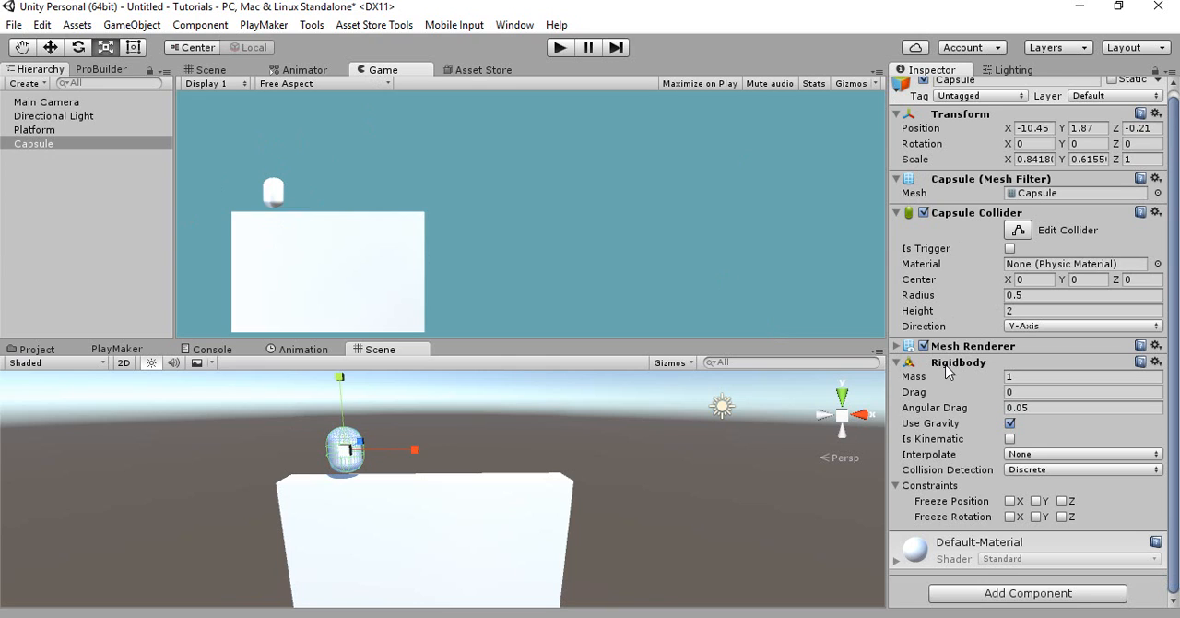
click(1006, 594)
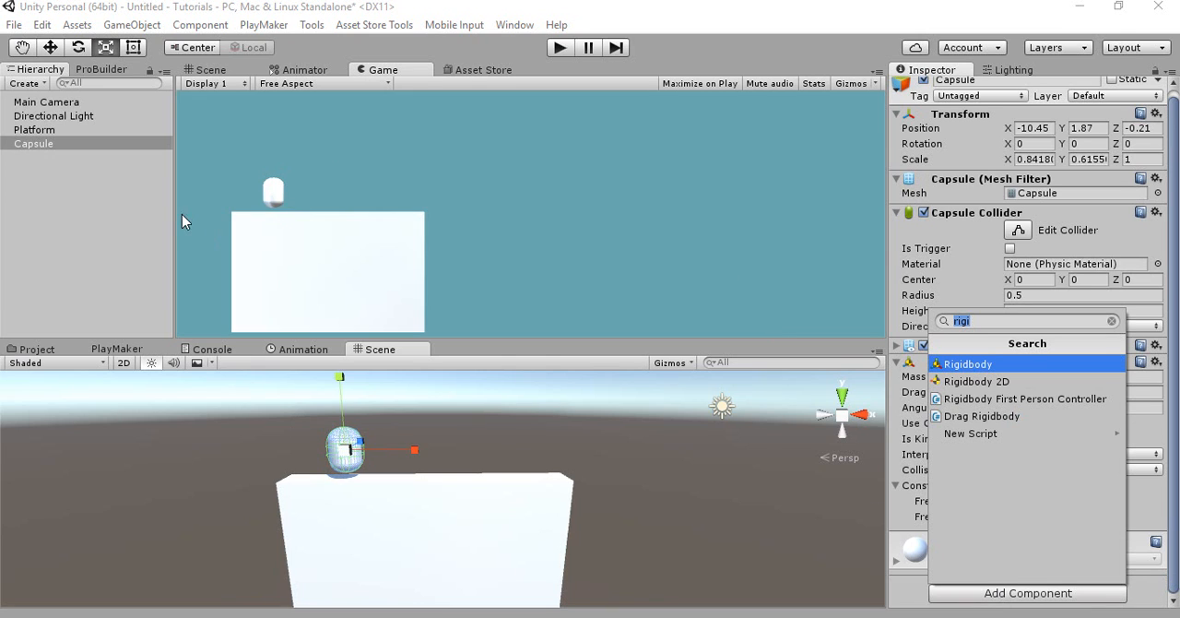
click(58, 216)
click(95, 218)
right_click(94, 218)
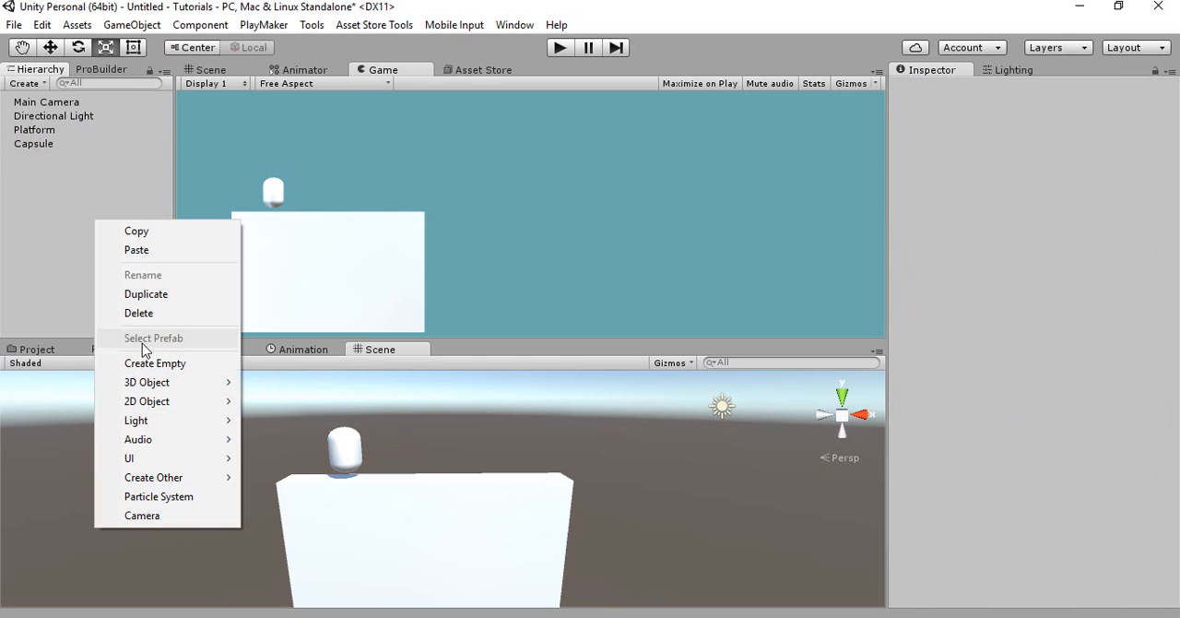
Add a PlayMaker FSM to the capsule
click(50, 144)
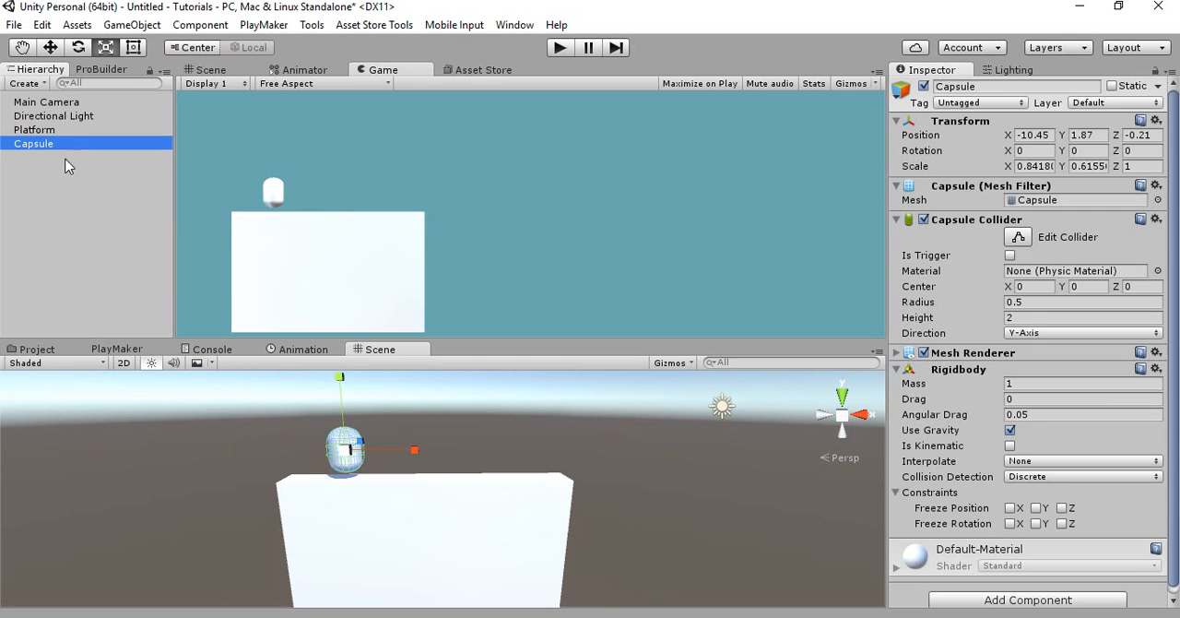
click(116, 349)
right_click(126, 400)
click(143, 412)
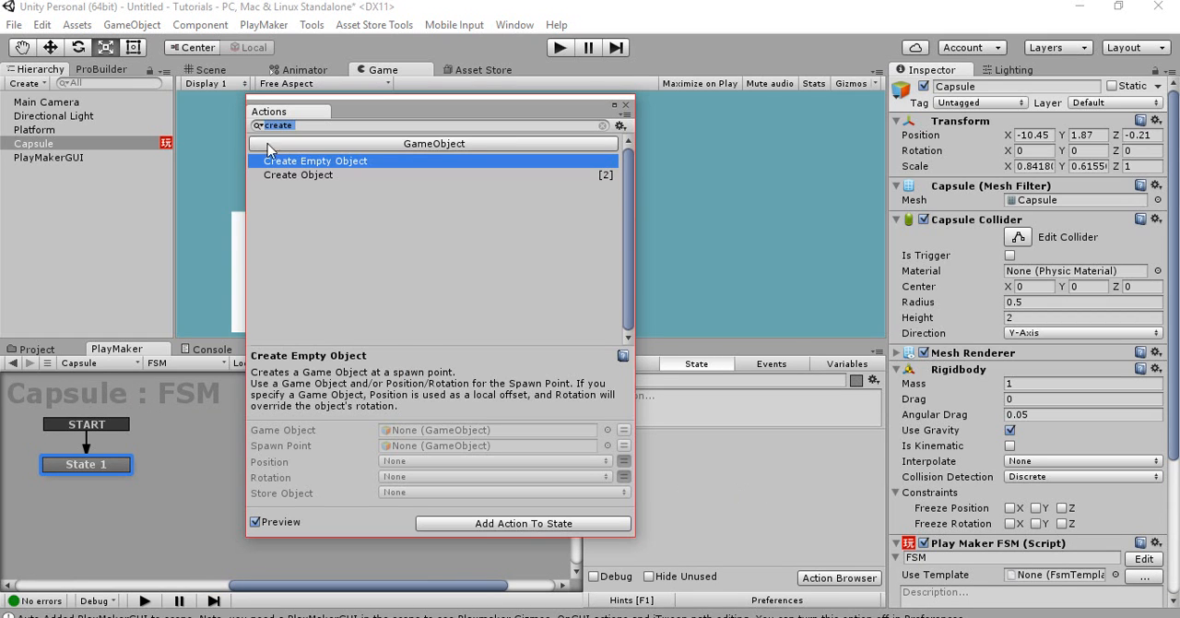
Add a Get Key Down action to State 1 and set its key to Space
key(BackSpace)
text(key)
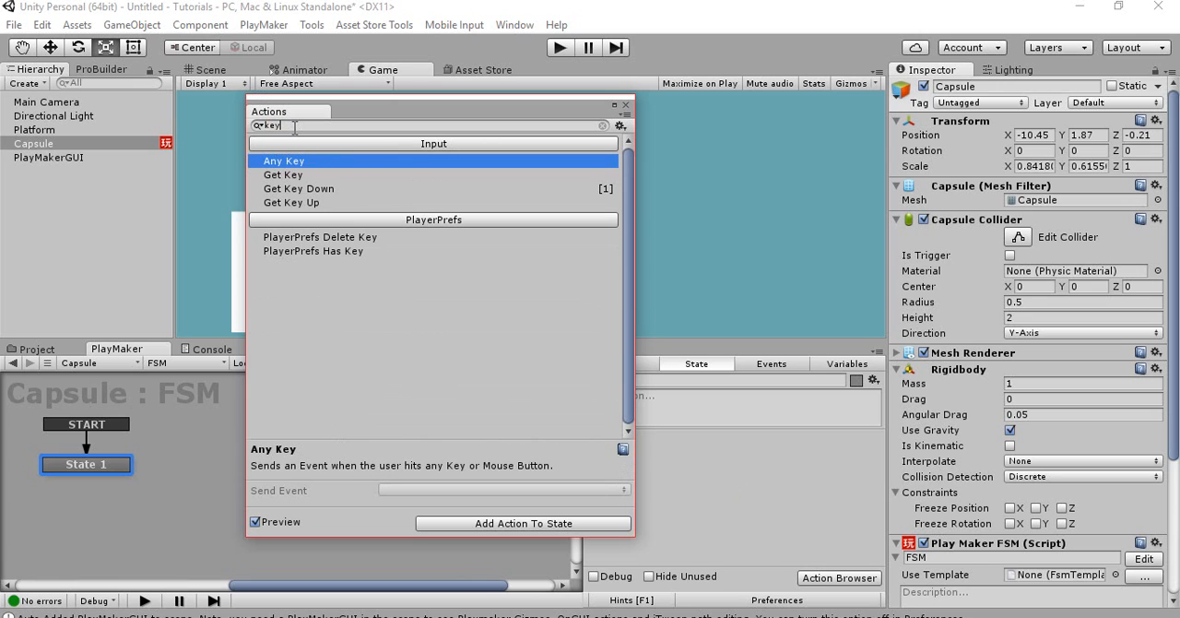
double_click(299, 188)
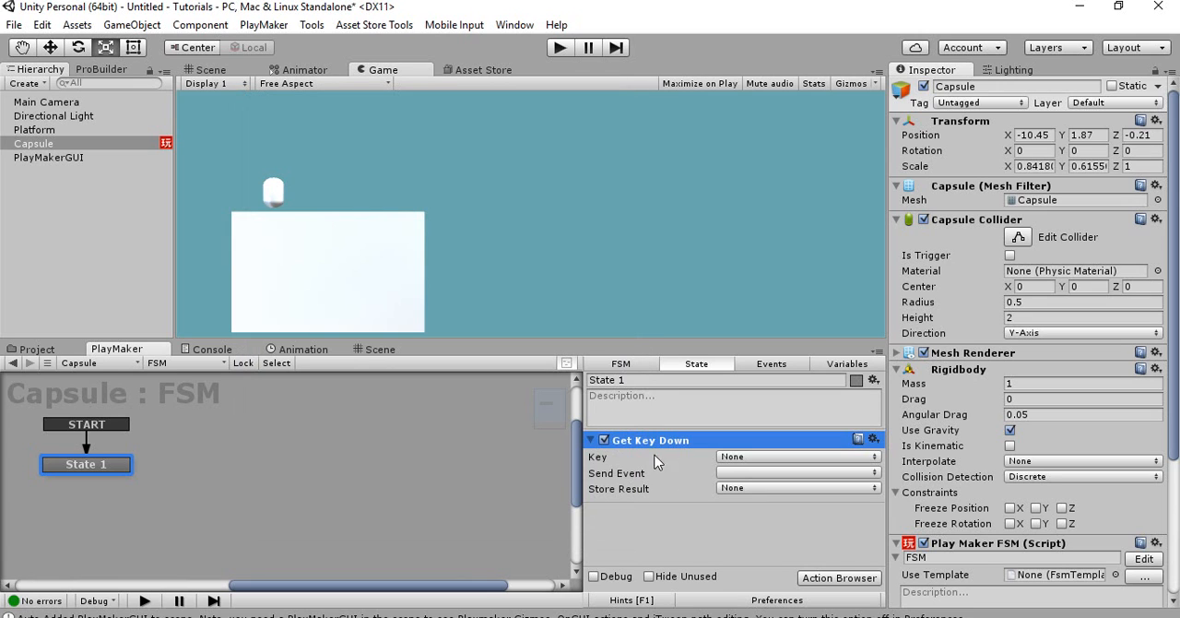
click(723, 458)
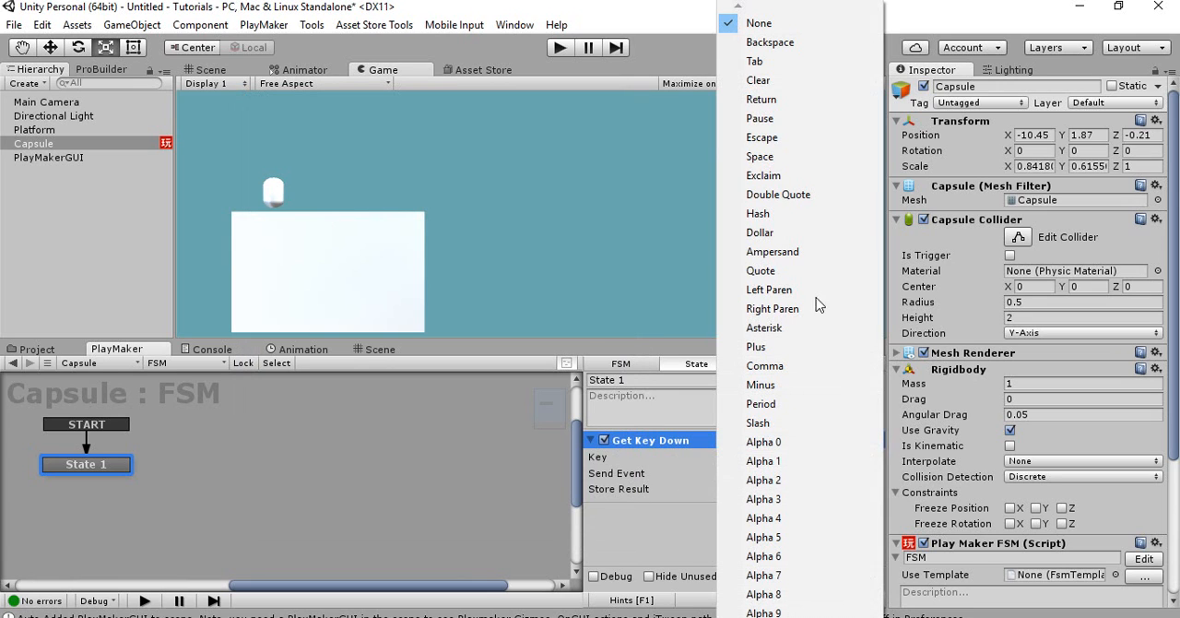
click(779, 163)
Create a new event named Jump as the event sent by the Get Key Down action
click(732, 472)
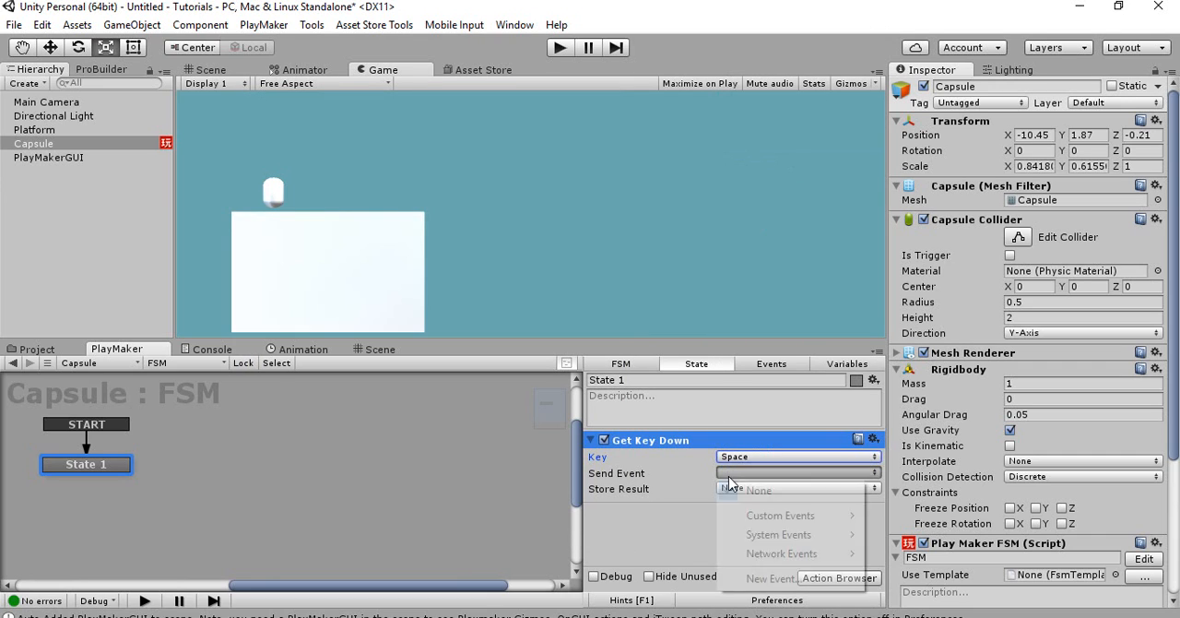
click(754, 578)
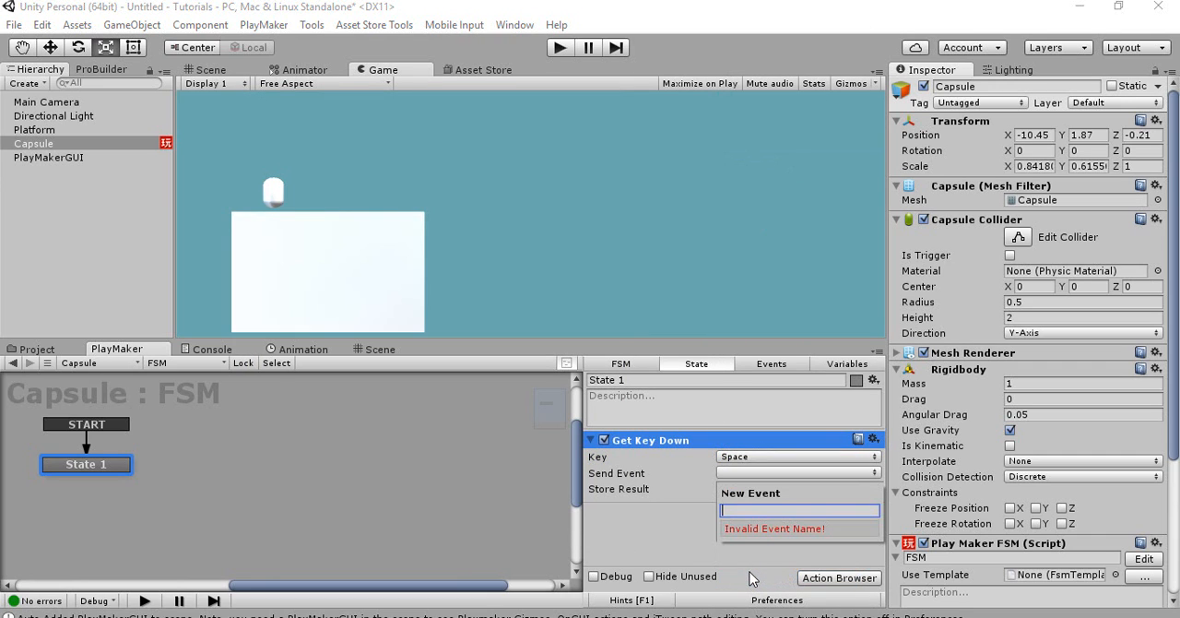
text(Jump)
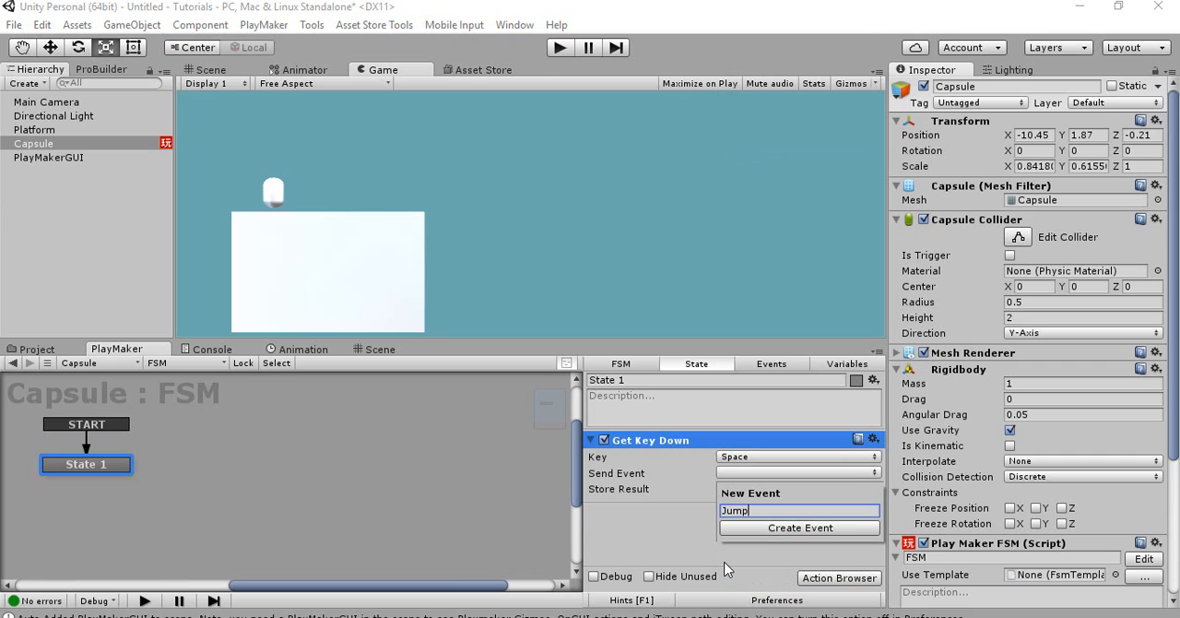
click(740, 533)
click(676, 498)
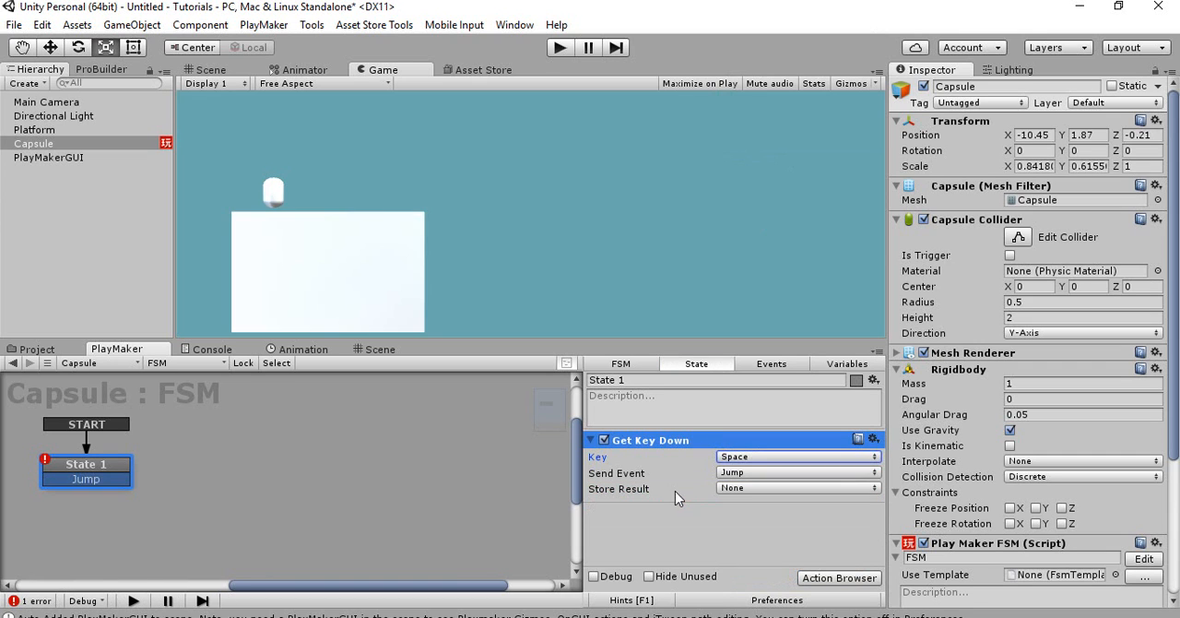
Create a second state linked from State 1's Jump transition and give it an Add Force action
ctrl+drag(75, 475, 208, 482)
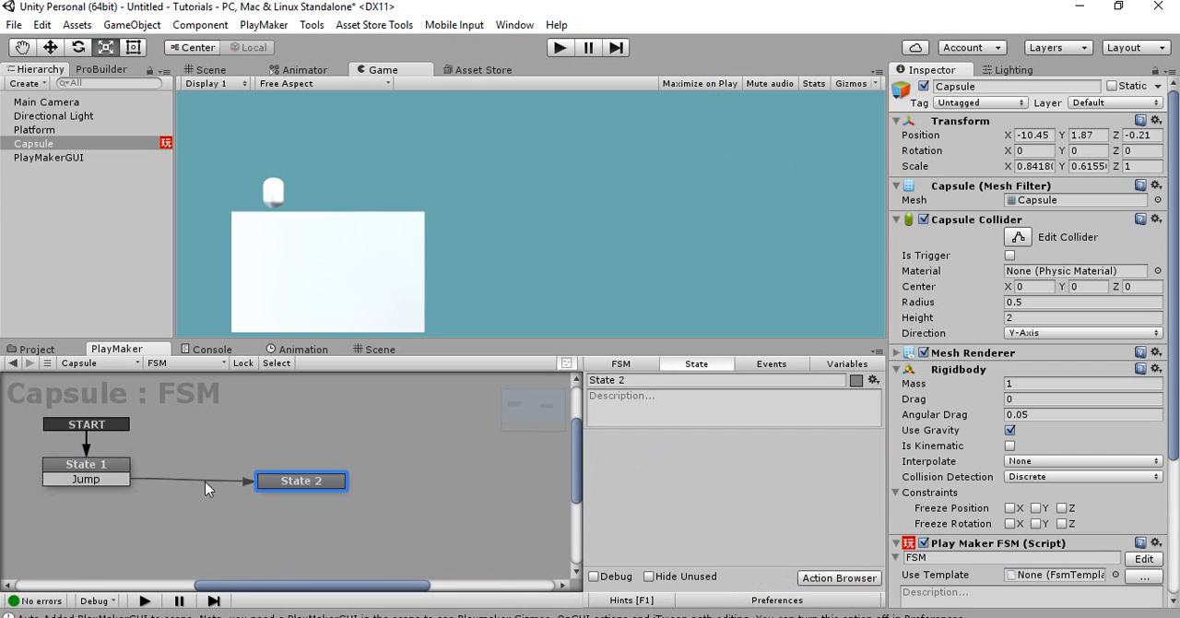
right_click(627, 481)
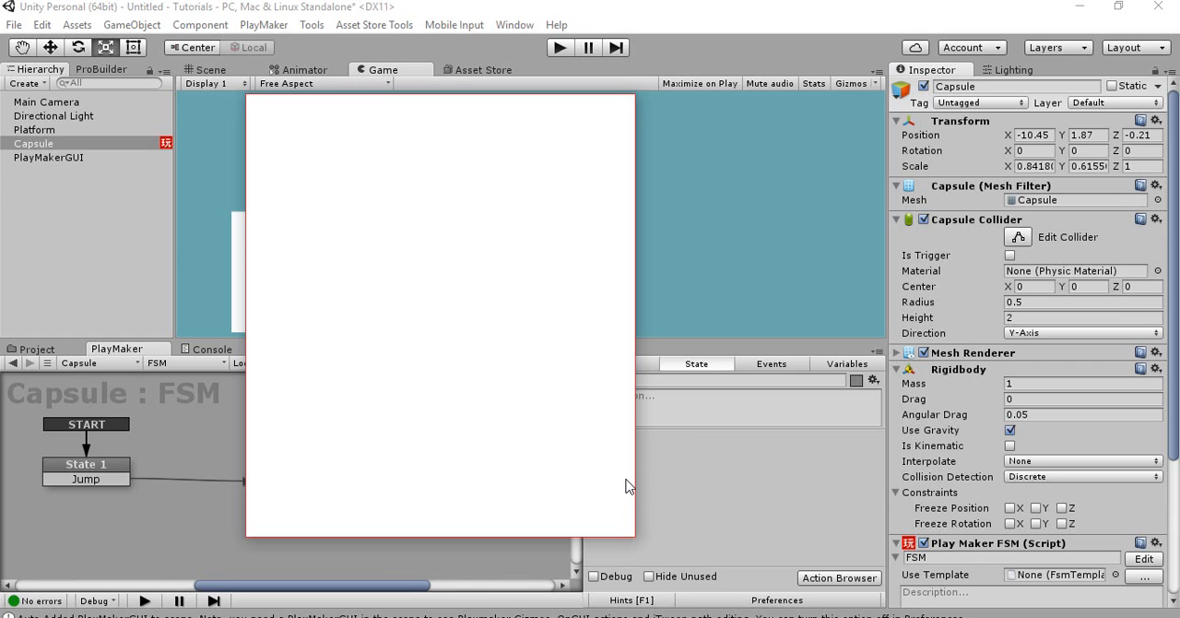
text(add force)
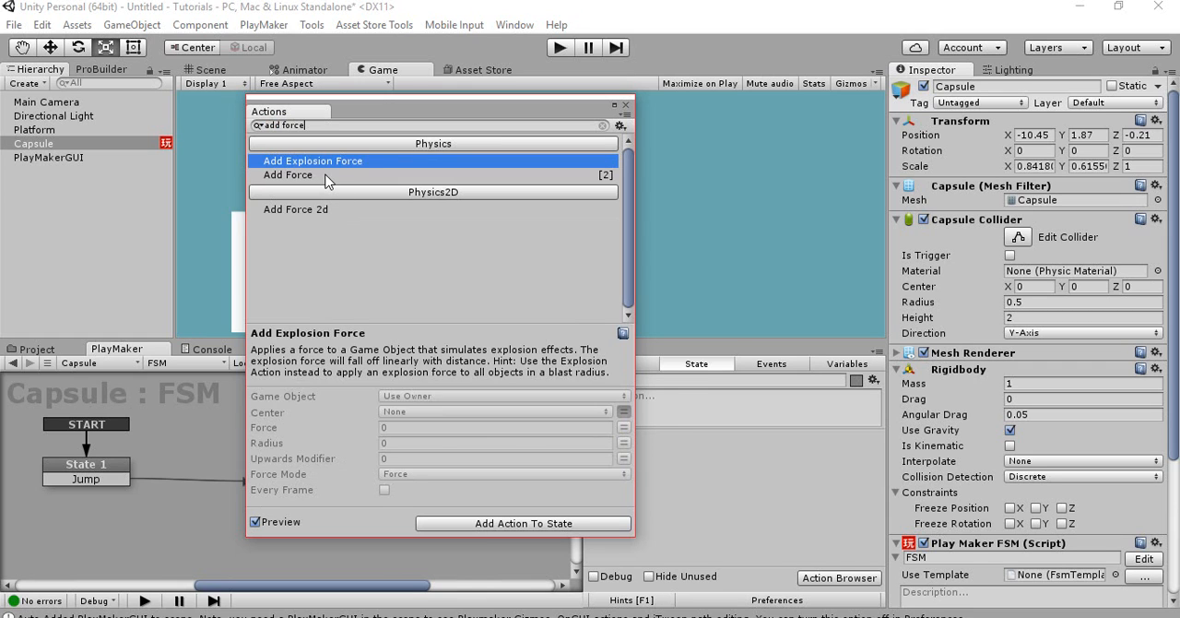
double_click(326, 176)
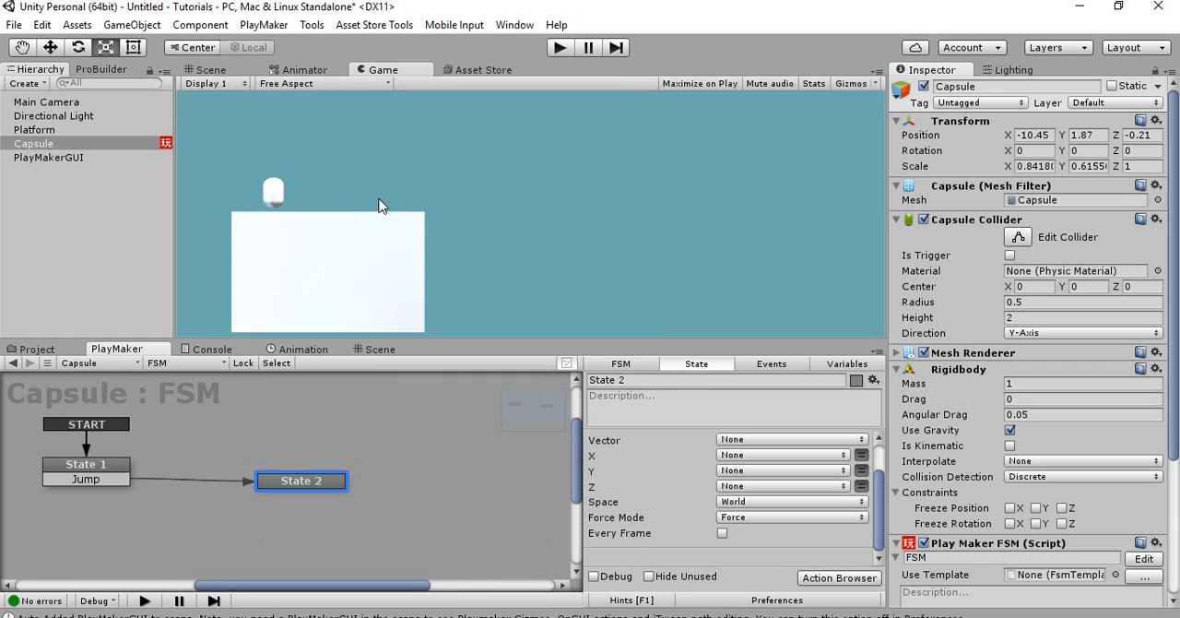
Set State 2's Add Force action to a Y force of 200 in Self space
click(861, 470)
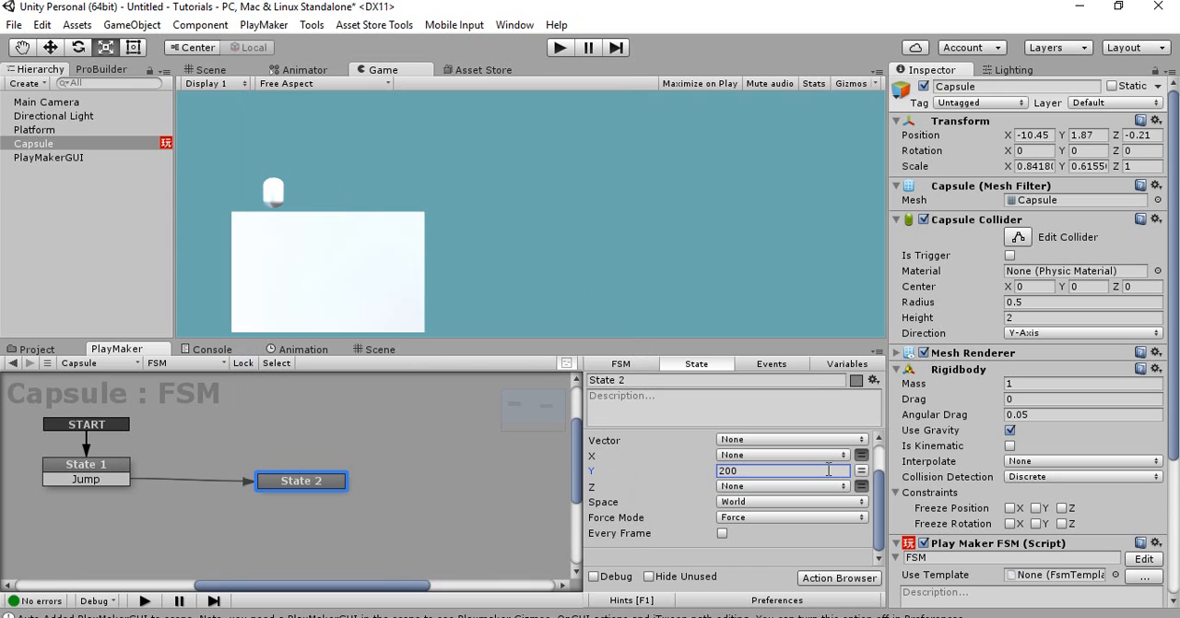
click(737, 502)
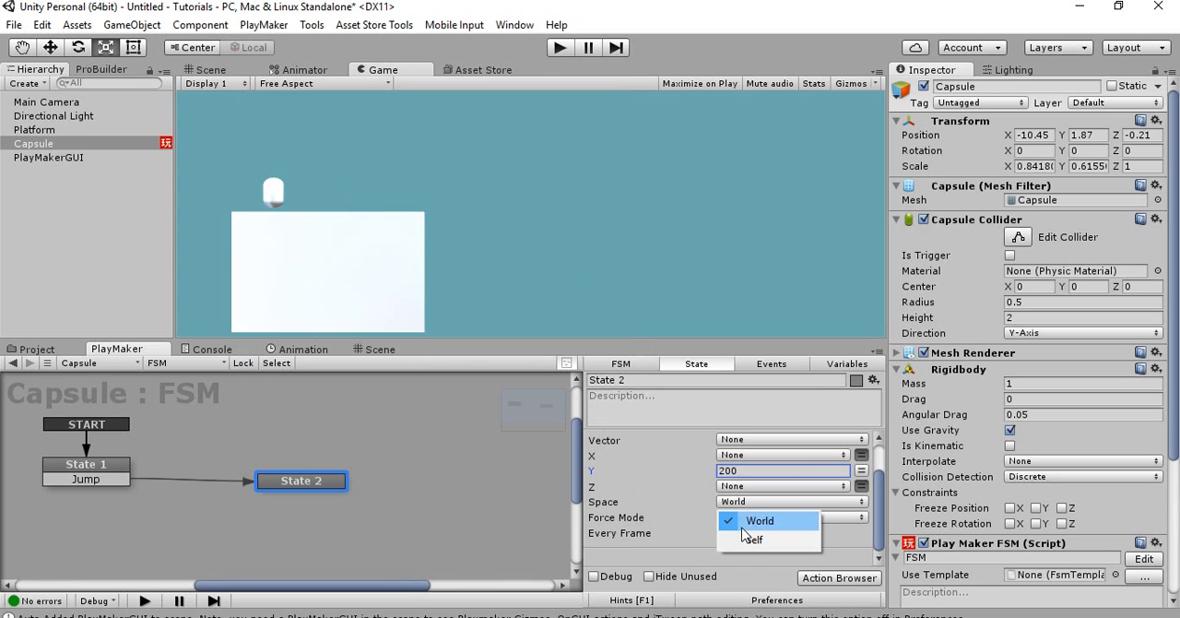
click(741, 541)
scroll(662, 509, up, 2)
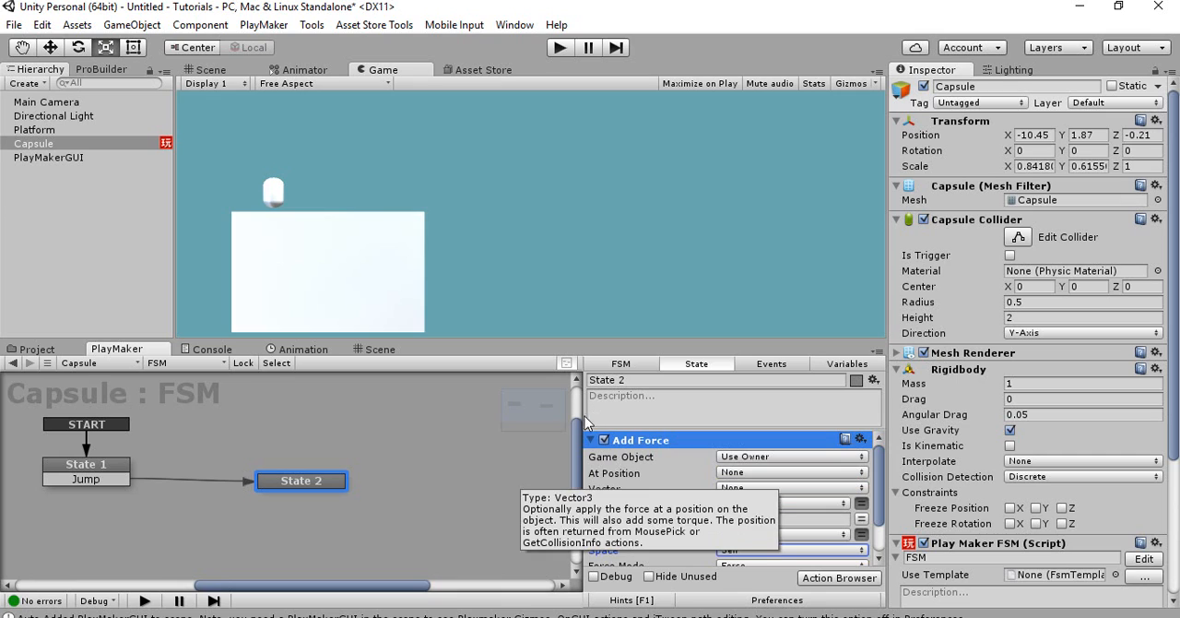
click(591, 440)
right_click(621, 504)
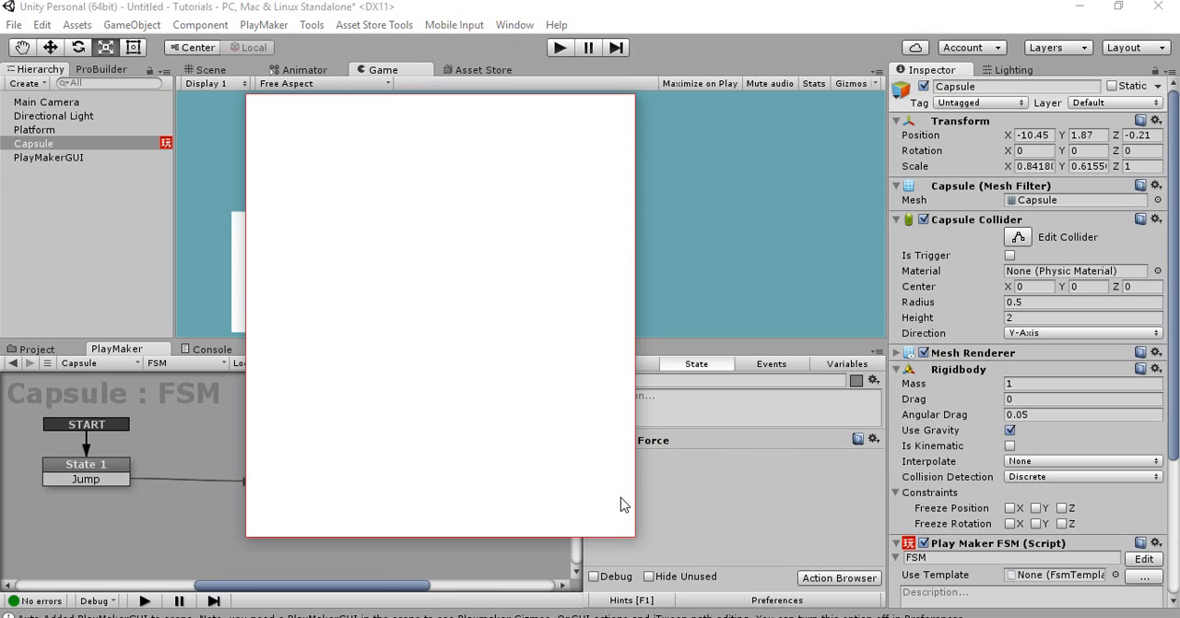
key(Escape)
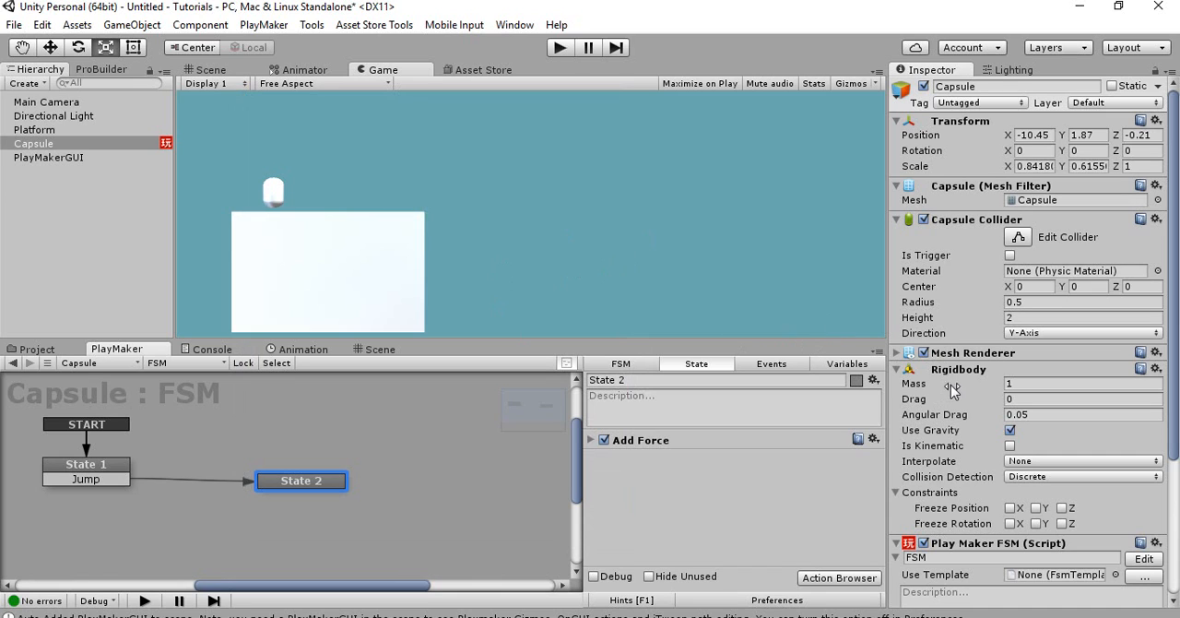
Assign the Surface 1 tag to the Platform object
click(80, 130)
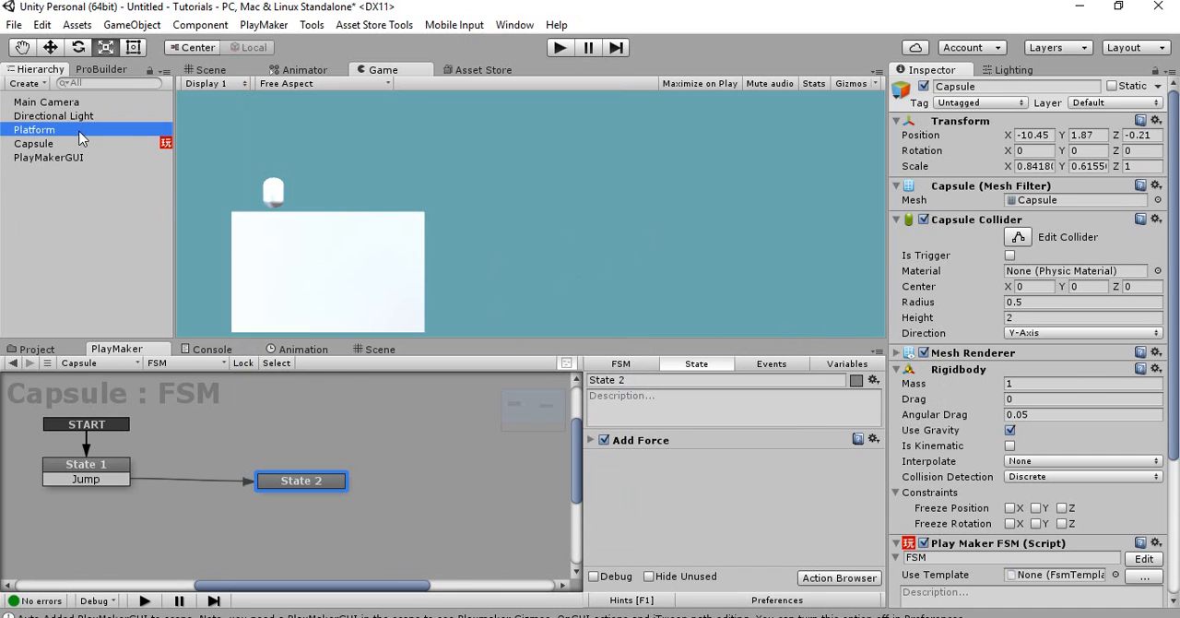
click(948, 105)
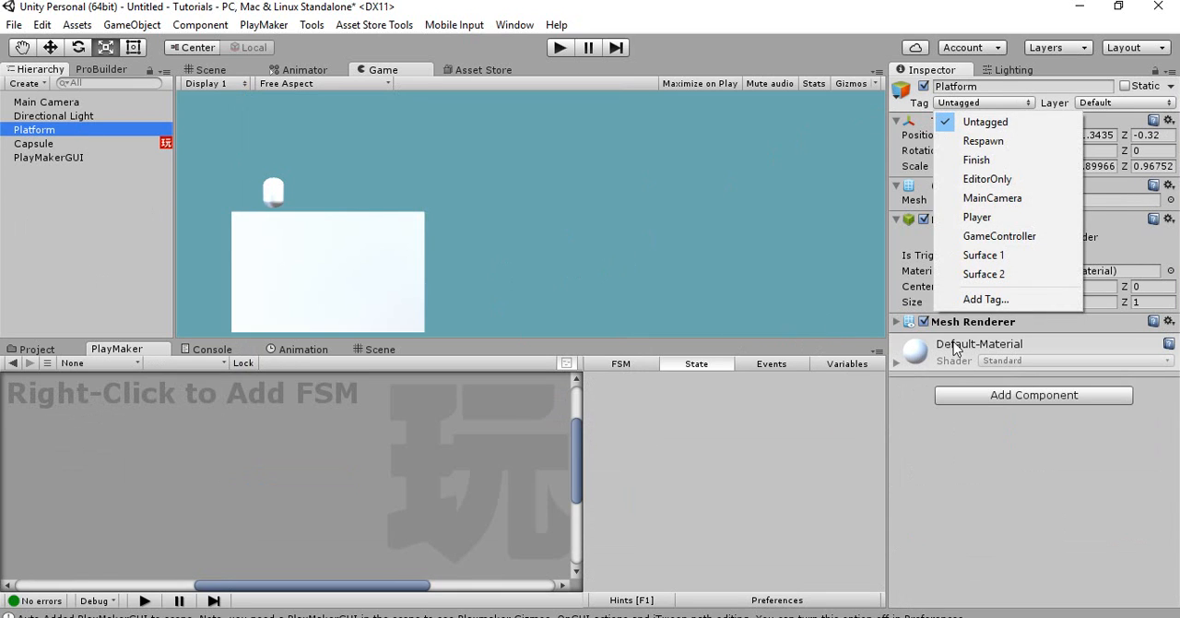
click(974, 261)
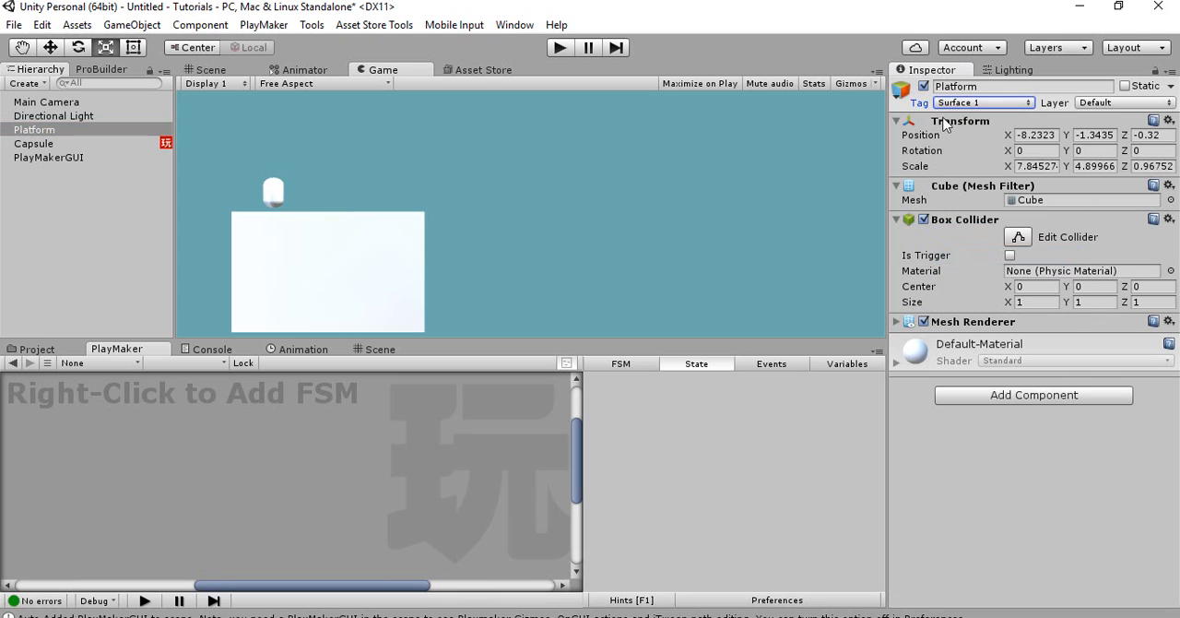
Add a Collision Event action to State 2 of the capsule's FSM
click(92, 145)
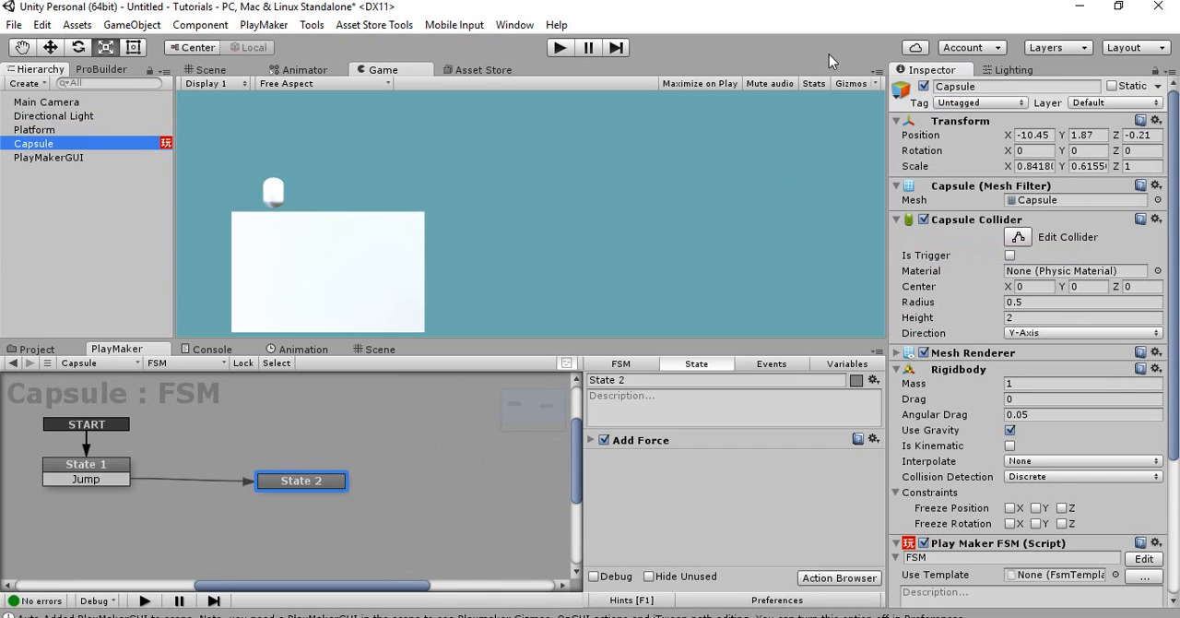
click(591, 442)
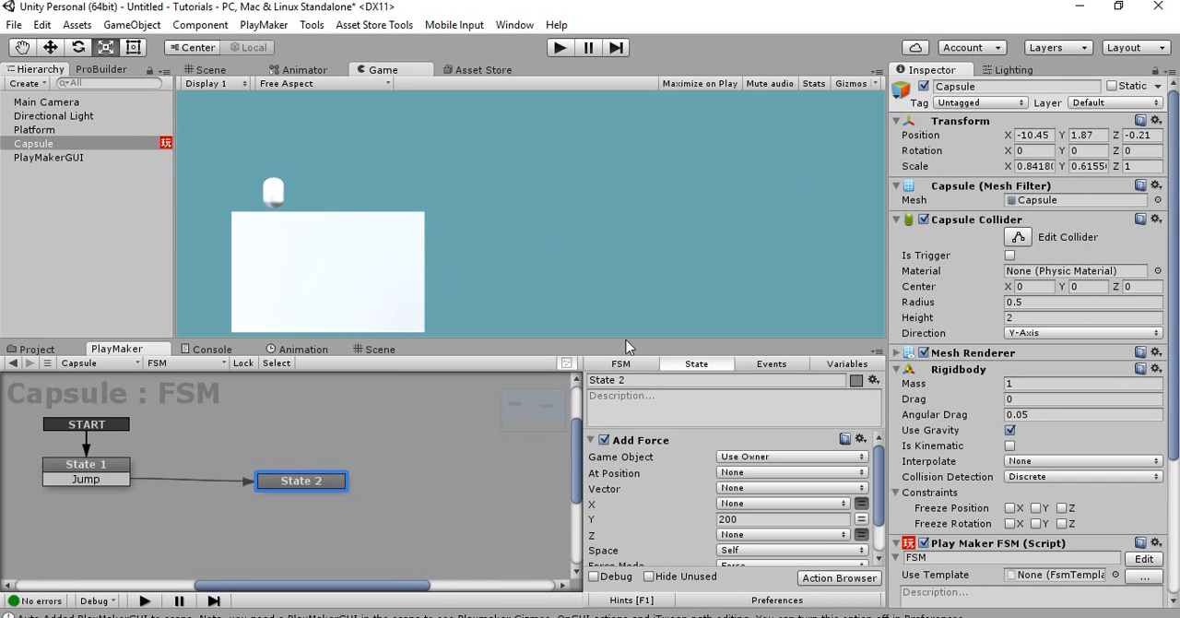
click(591, 442)
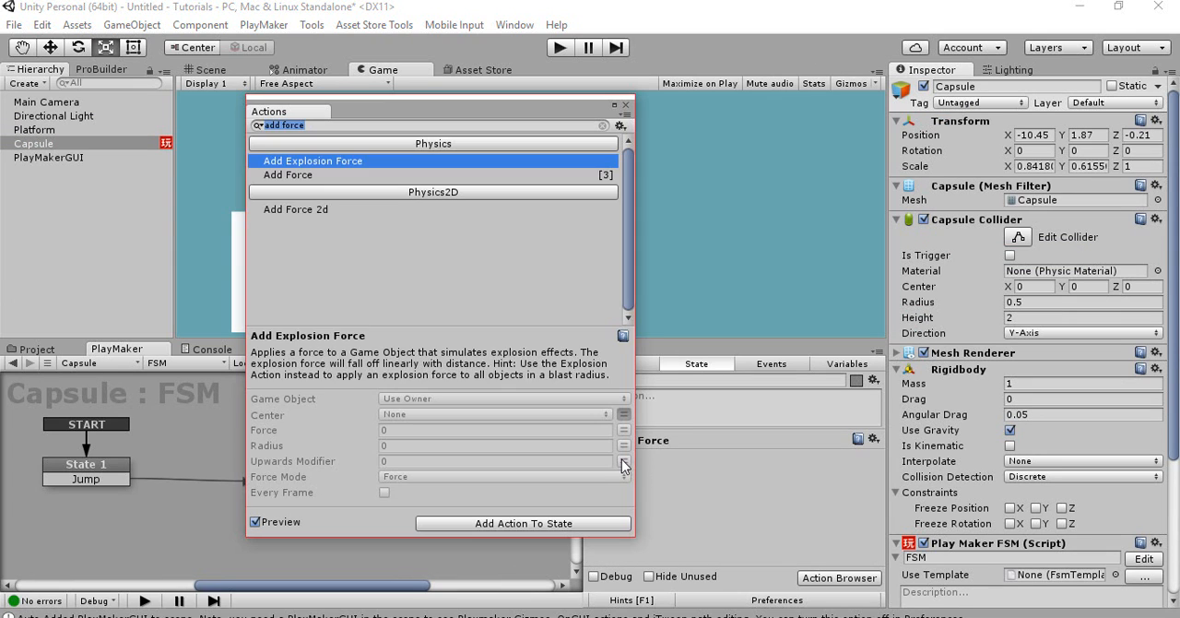
text(cool)
key(BackSpace)
key(BackSpace)
text(lli)
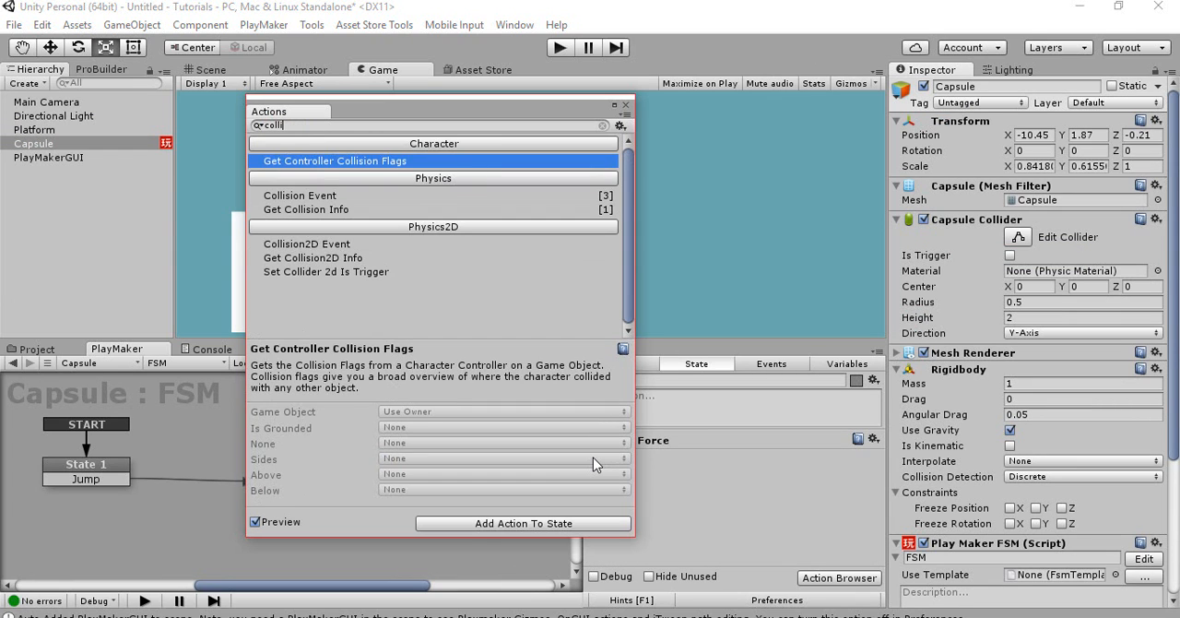
double_click(300, 196)
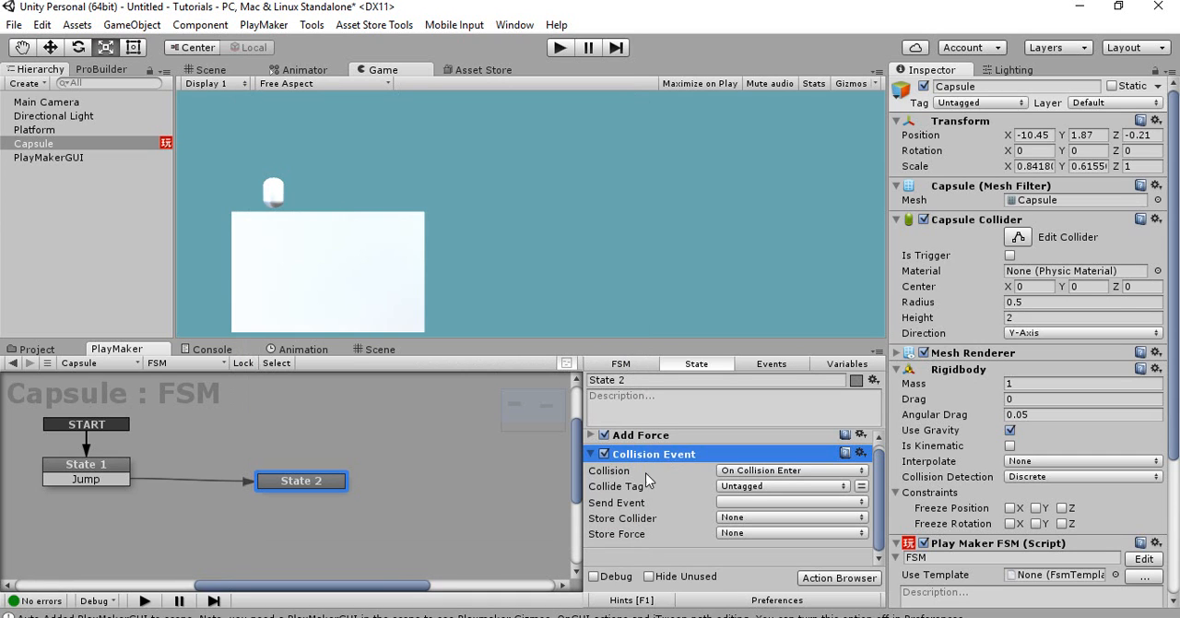
Set the Collision Event action's collide tag to Surface 1
click(733, 486)
click(733, 484)
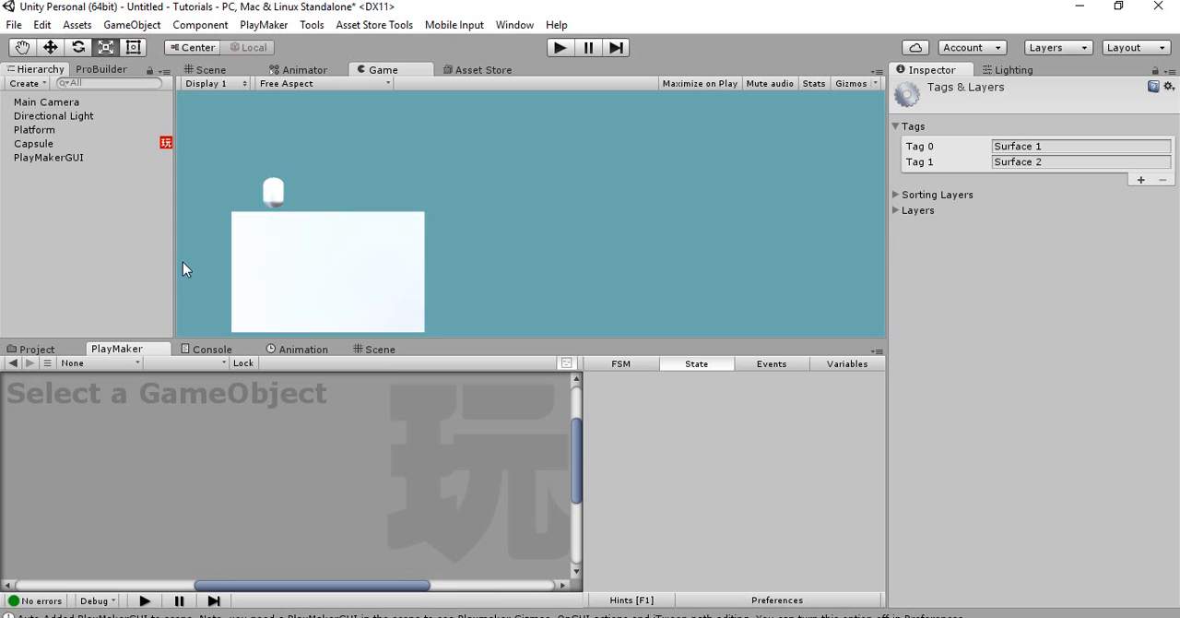
click(71, 142)
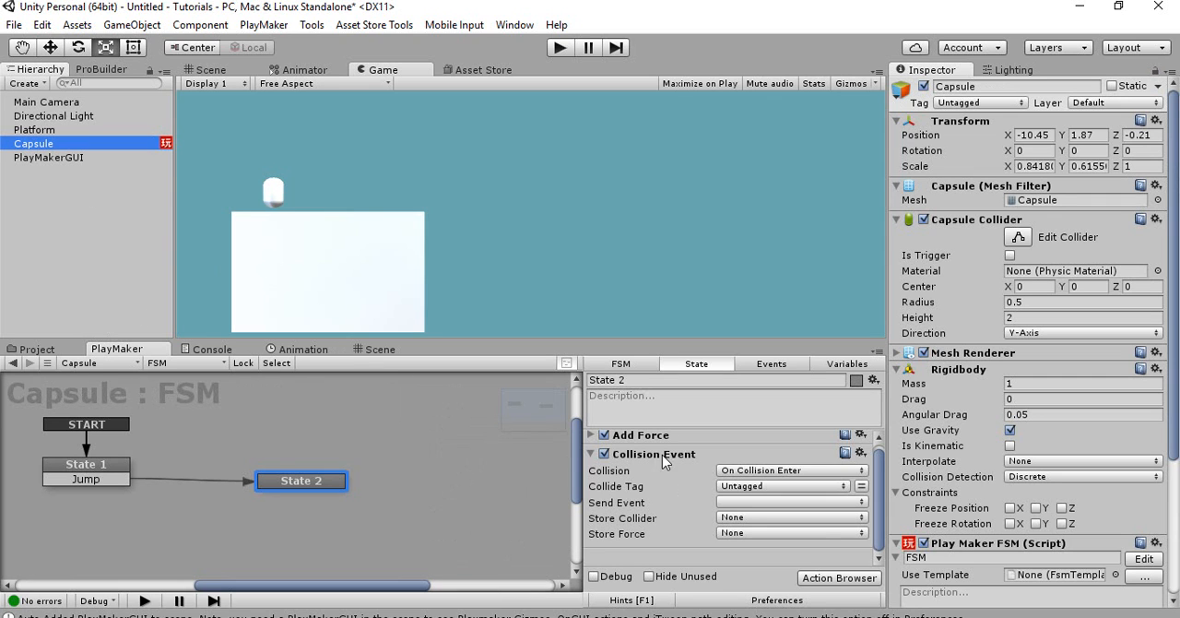
click(733, 486)
click(751, 454)
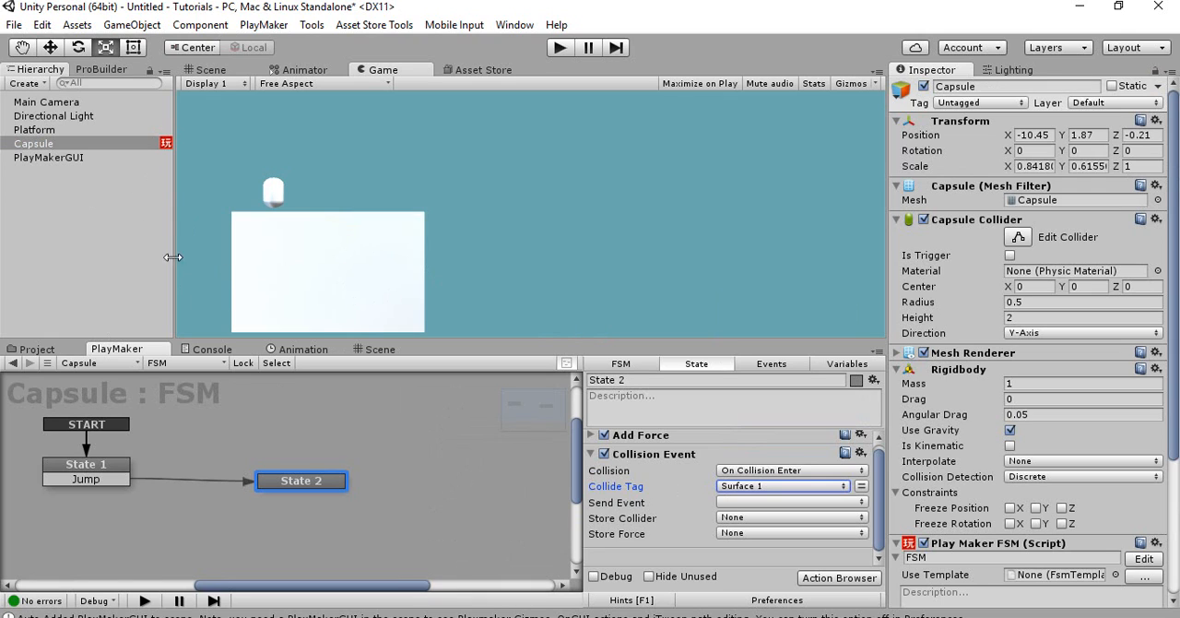
Add a FINISHED transition from State 2 back to State 1 and make the Collision Event action send FINISHED
click(732, 517)
click(738, 501)
click(325, 475)
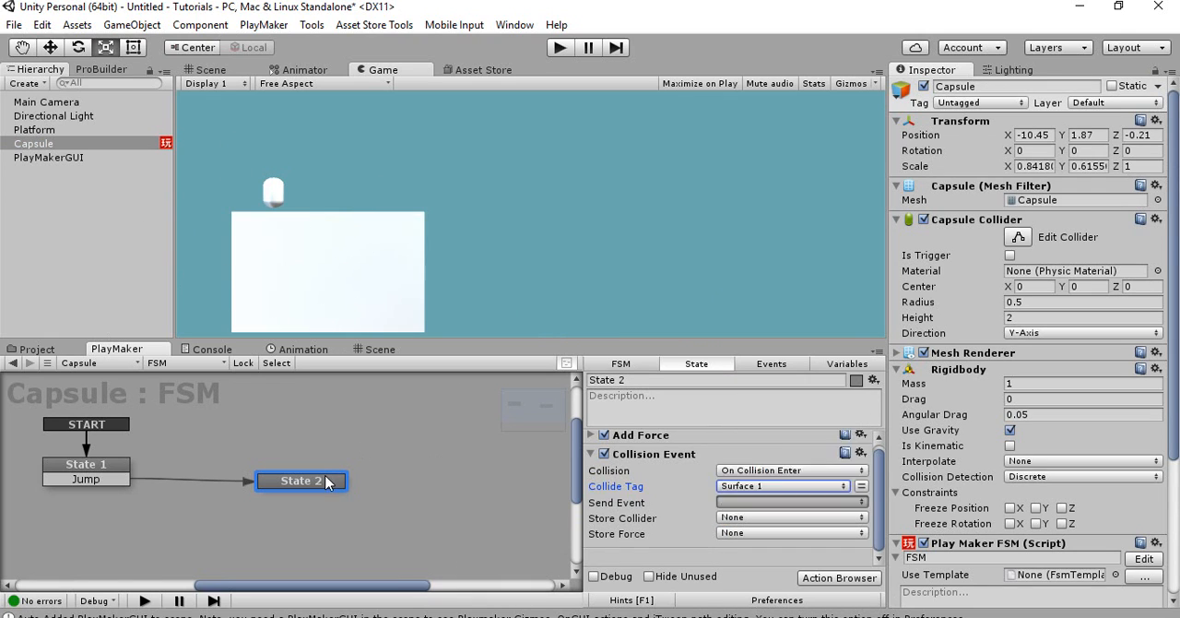
ctrl+click(326, 476)
drag(297, 496, 121, 466)
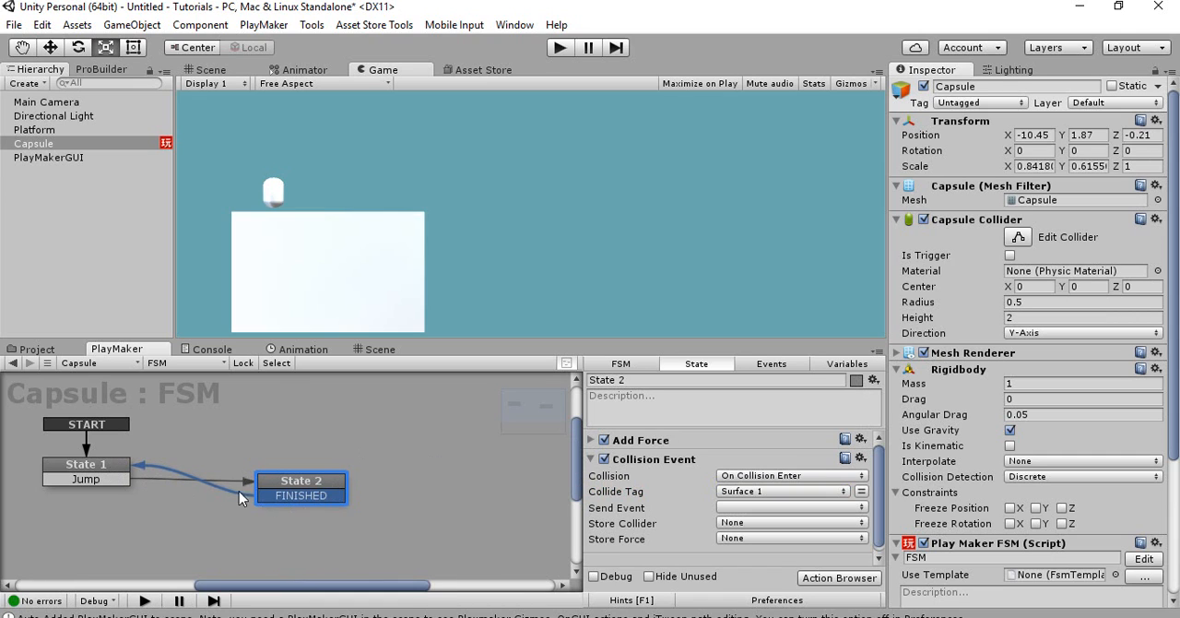
click(288, 489)
click(773, 507)
click(765, 394)
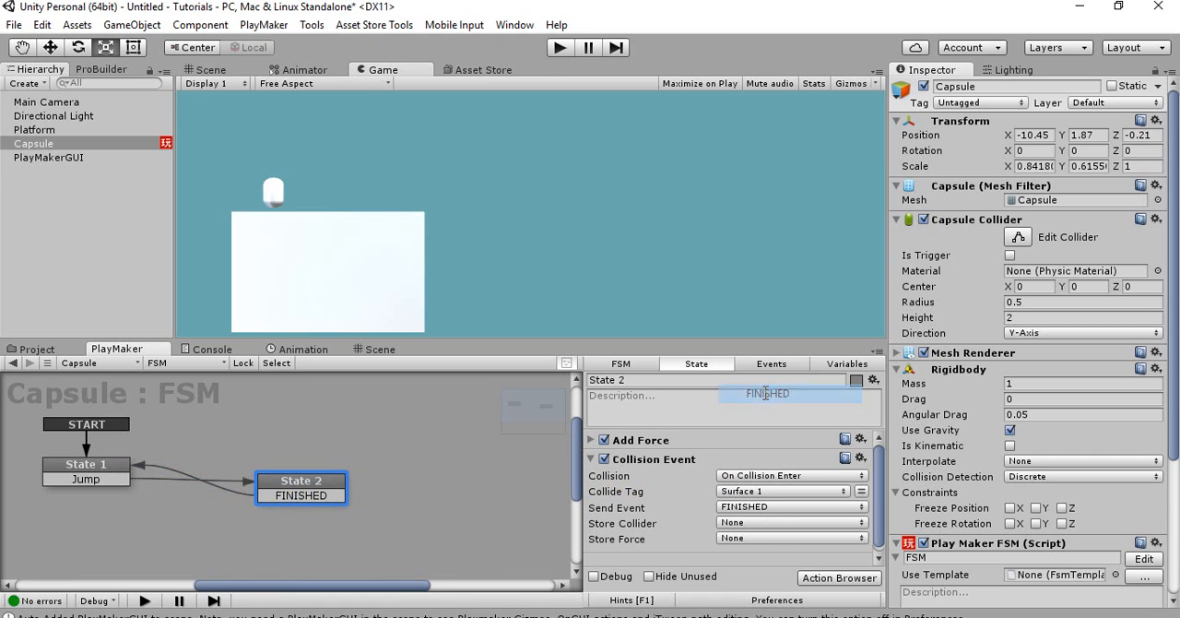
click(81, 478)
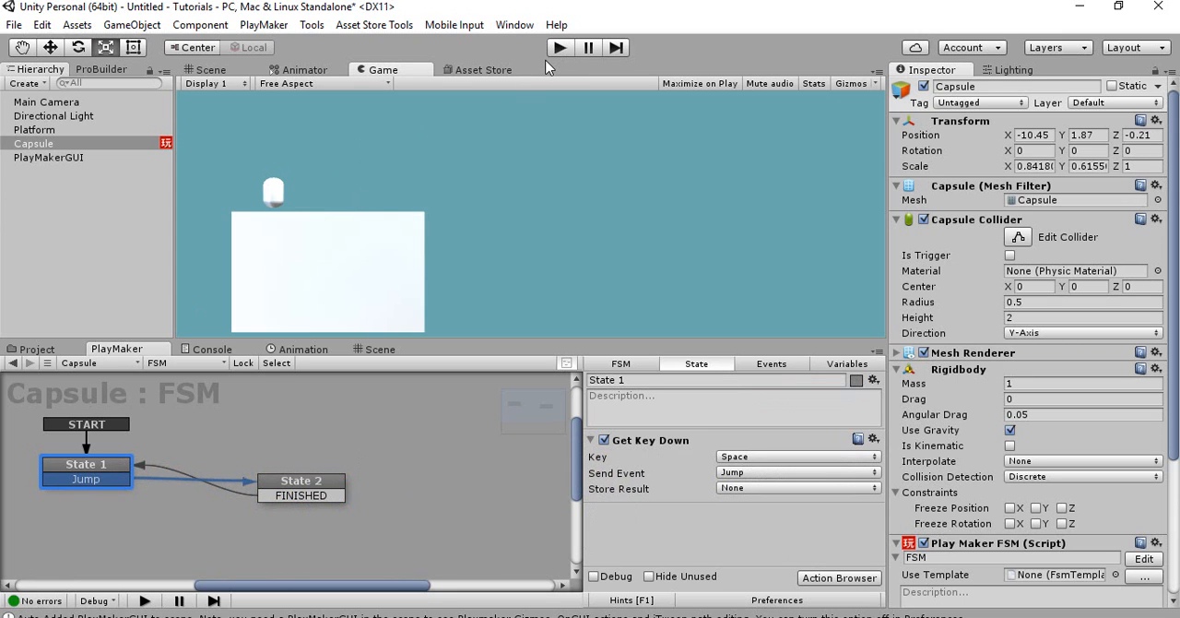
Save the scene as Runner in the project's Assets folder
key(ctrl+s)
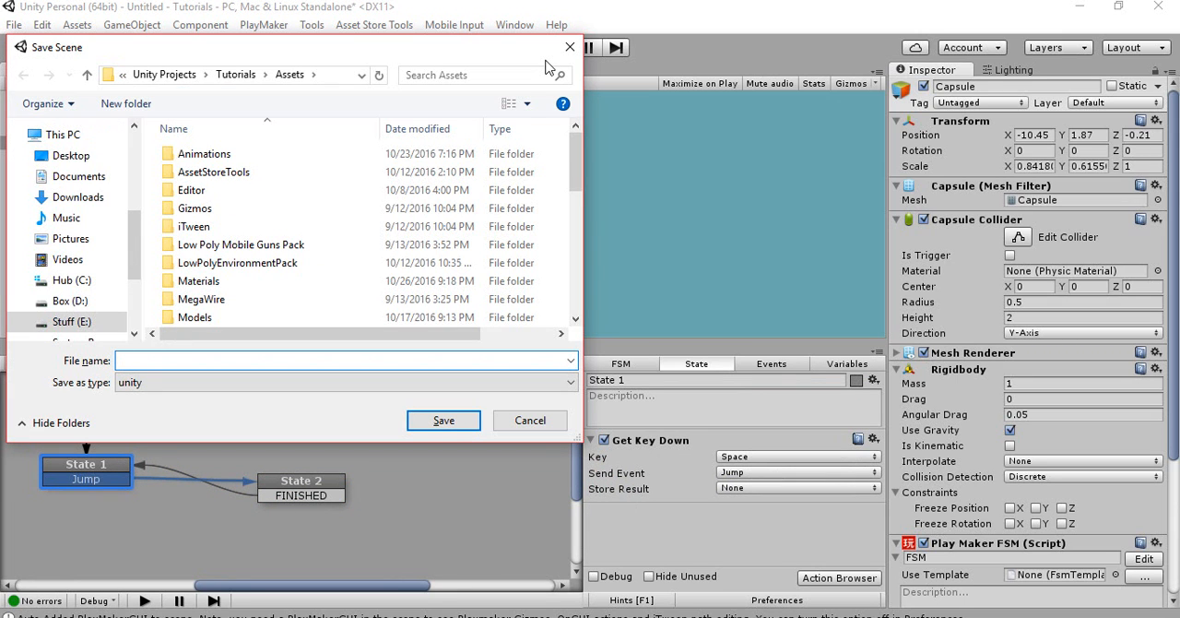
text(I)
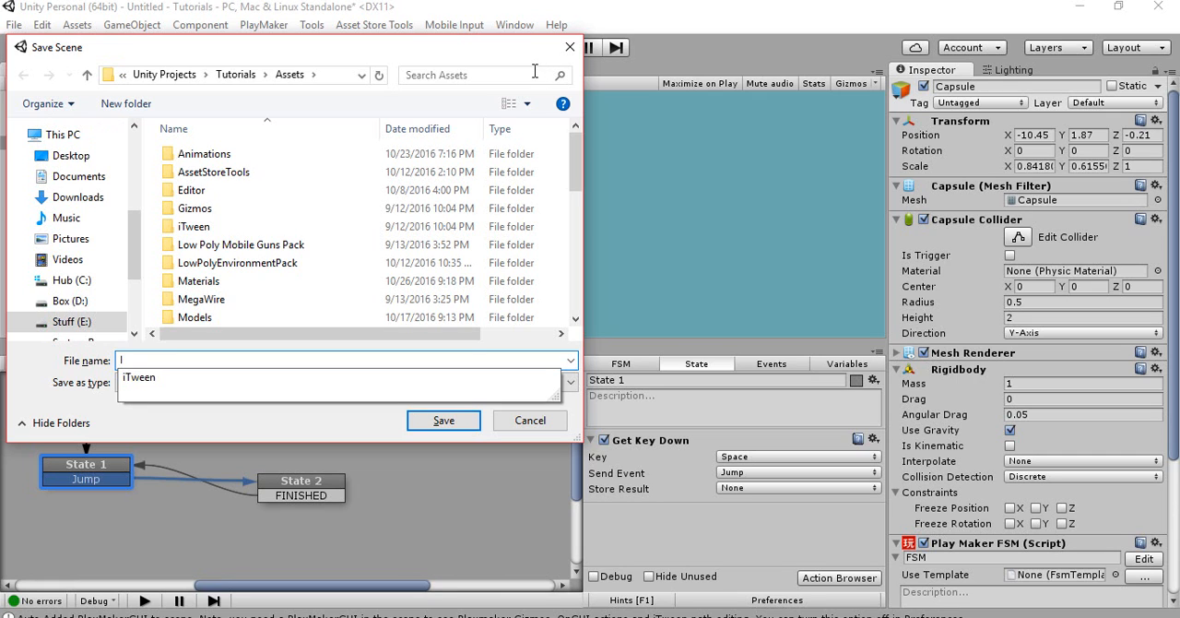
key(BackSpace)
text(Runner)
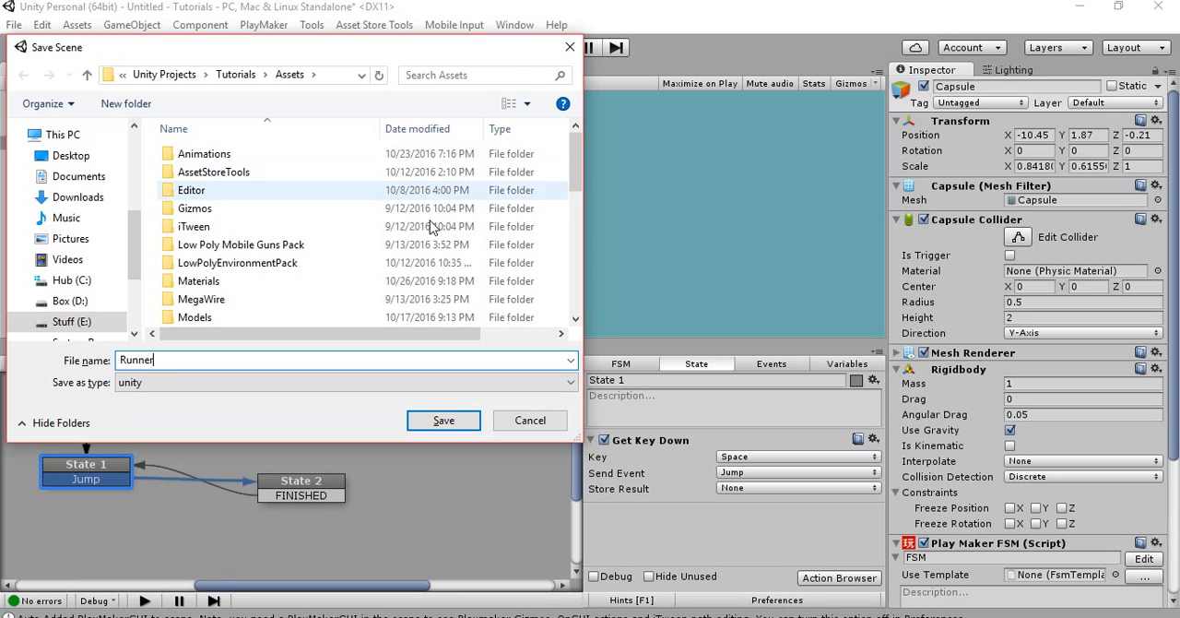
click(436, 420)
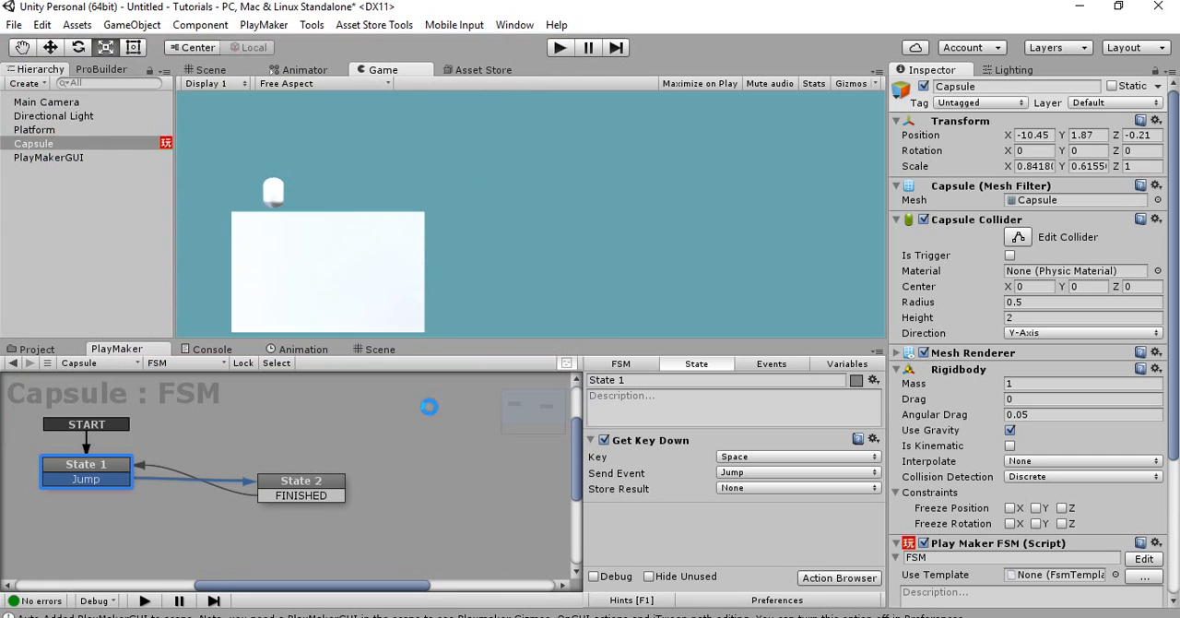
Play-test the scene by making the capsule jump several times, and stop play mode
click(559, 48)
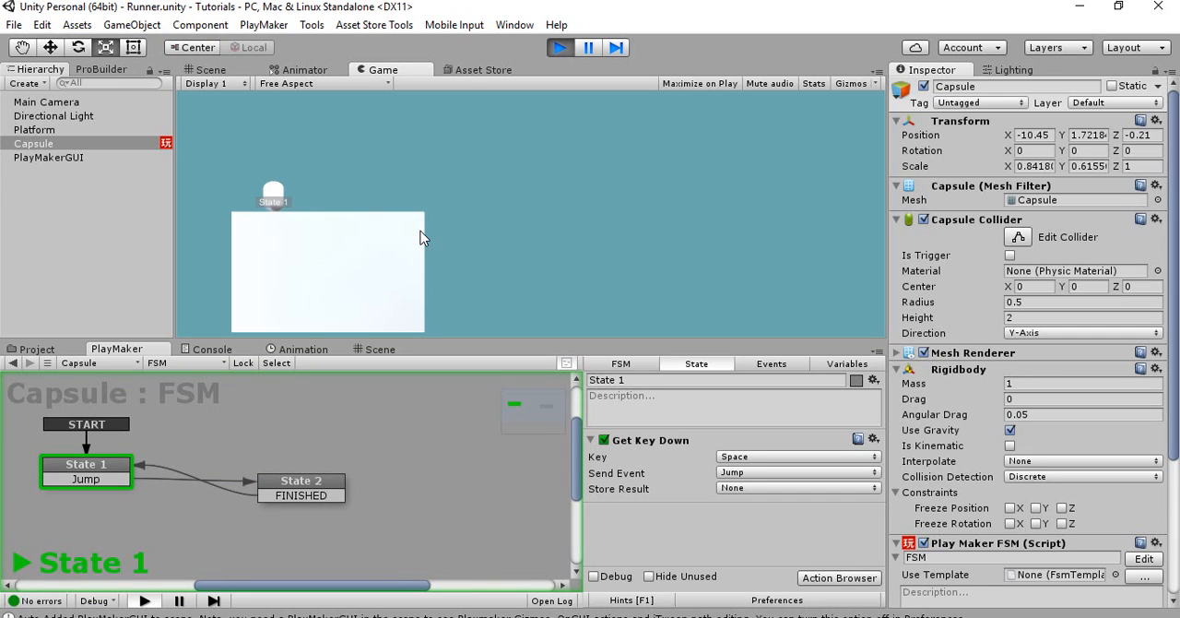
key(space)
key(space)
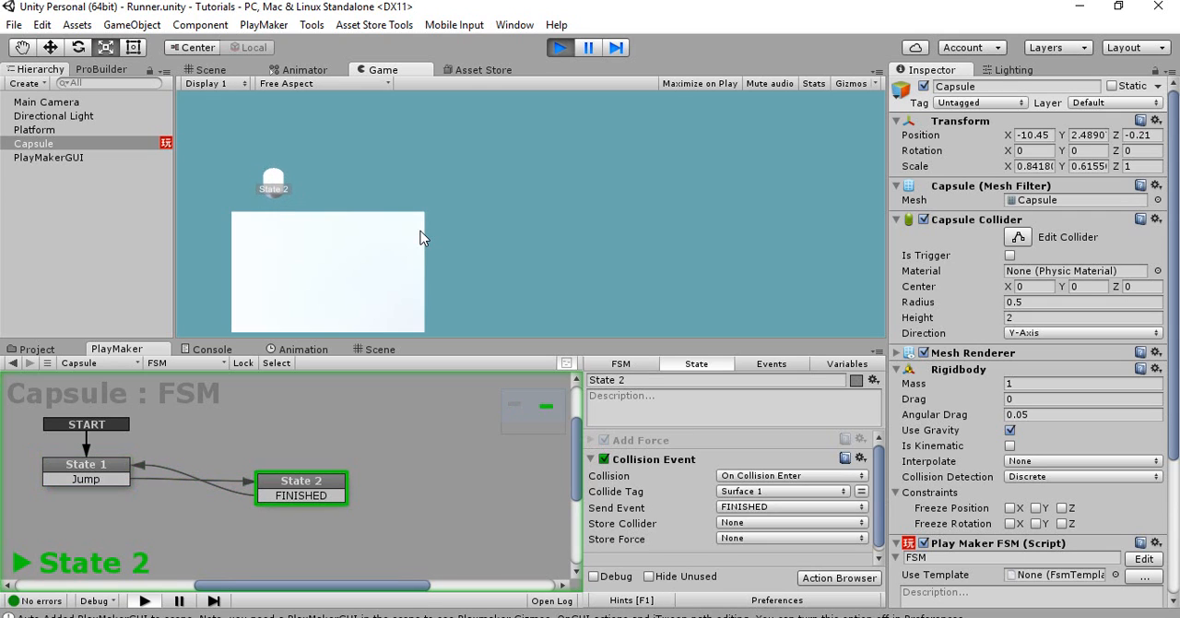
key(space)
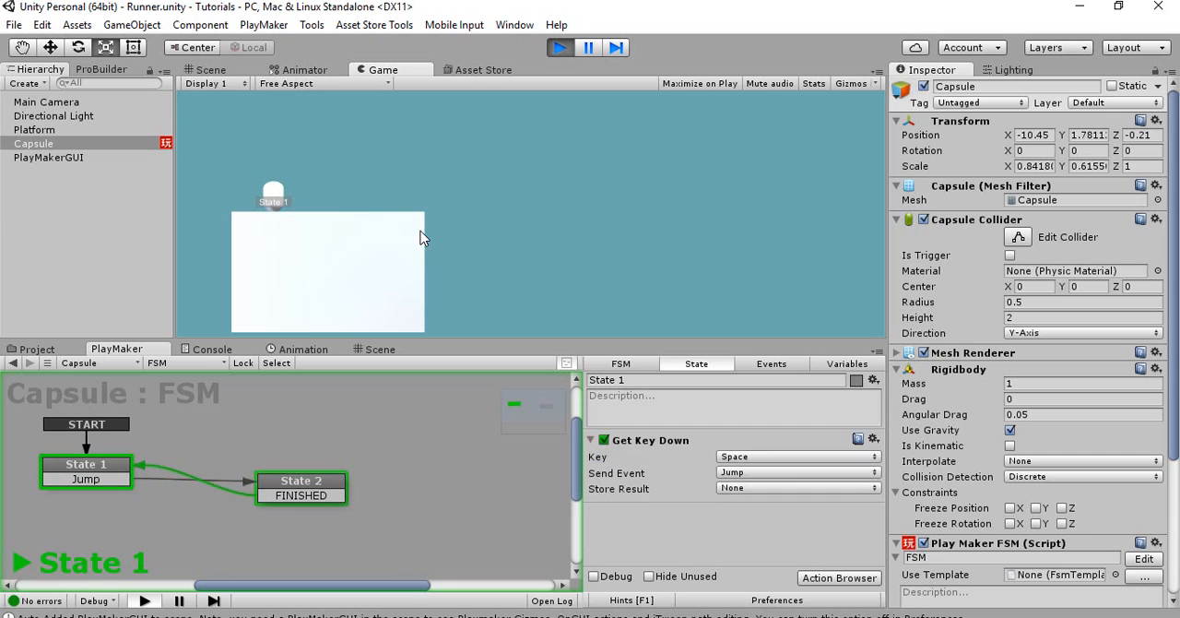
key(space)
key(space)
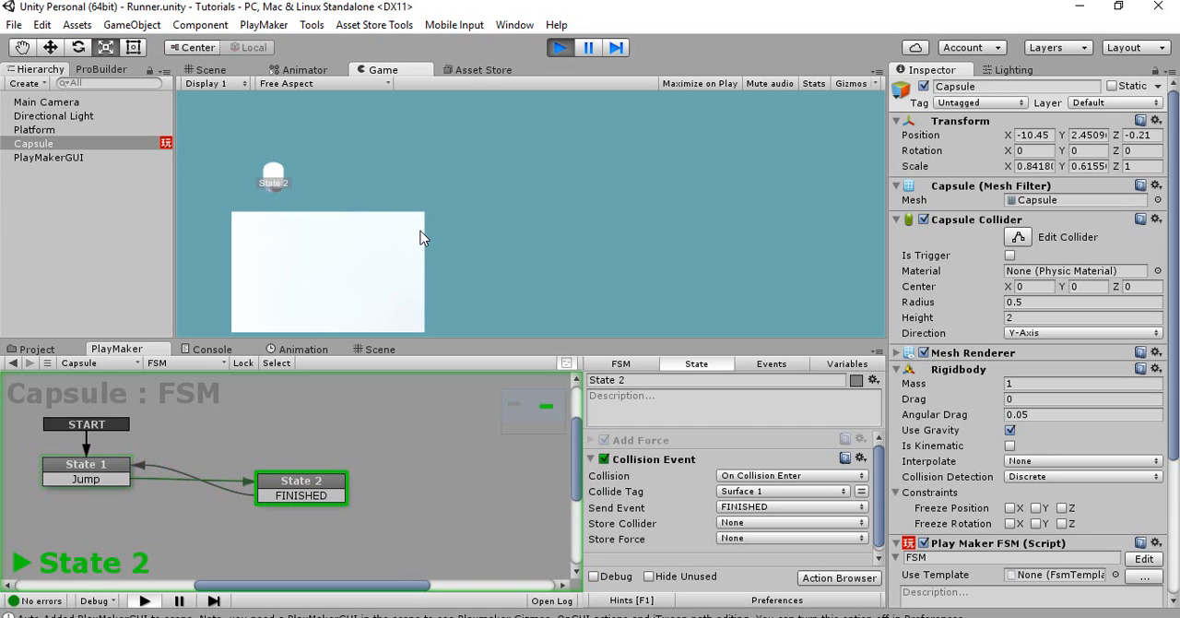
click(560, 47)
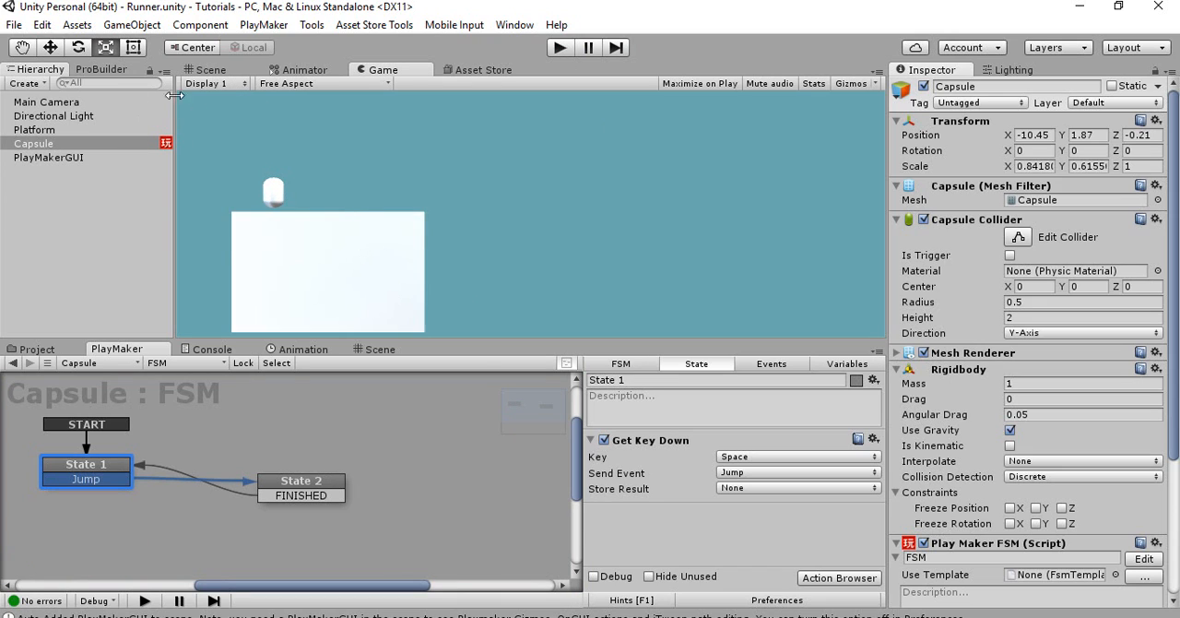
Create an empty game object under Platform and move it out to the top level of the hierarchy
click(46, 130)
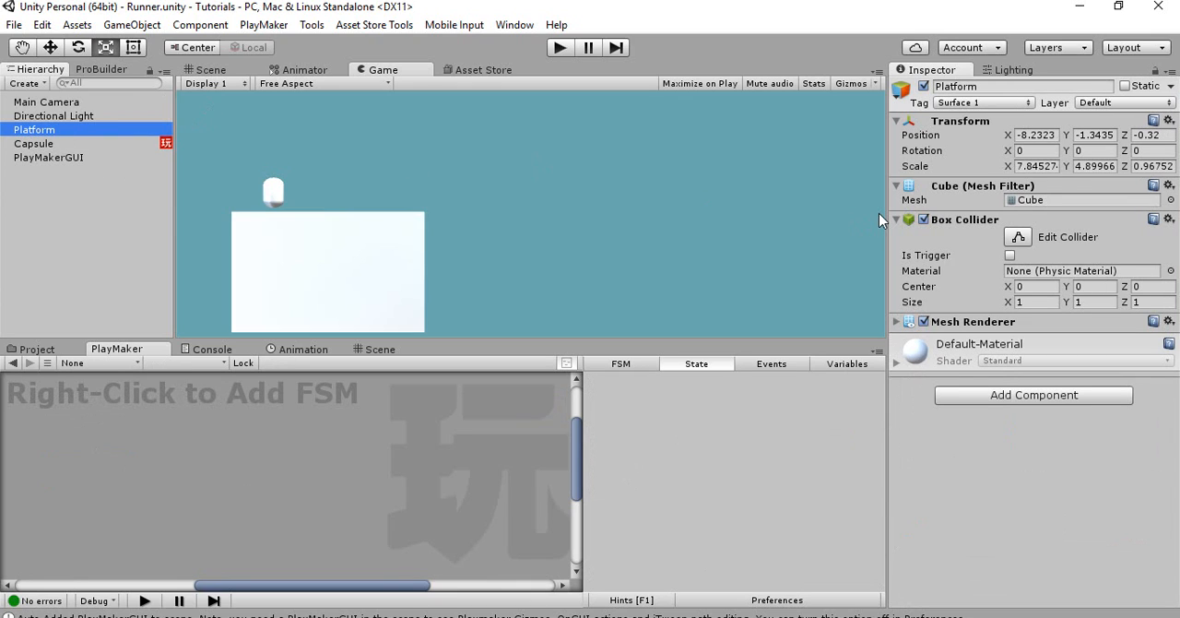
click(211, 71)
key(f)
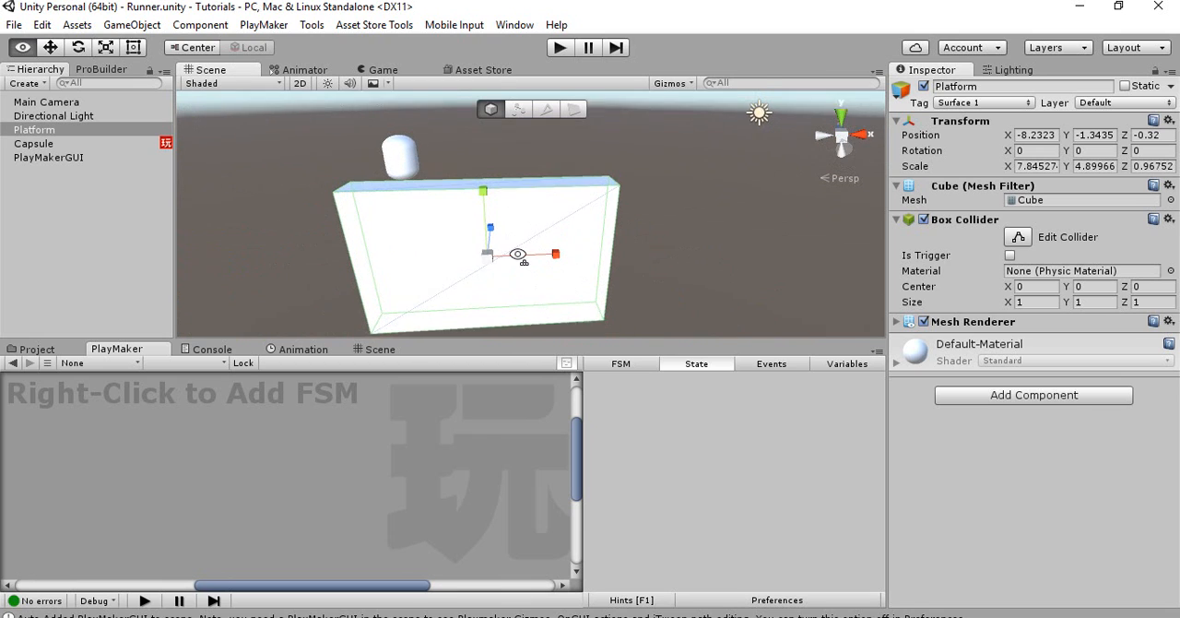
click(128, 133)
right_click(169, 198)
click(171, 269)
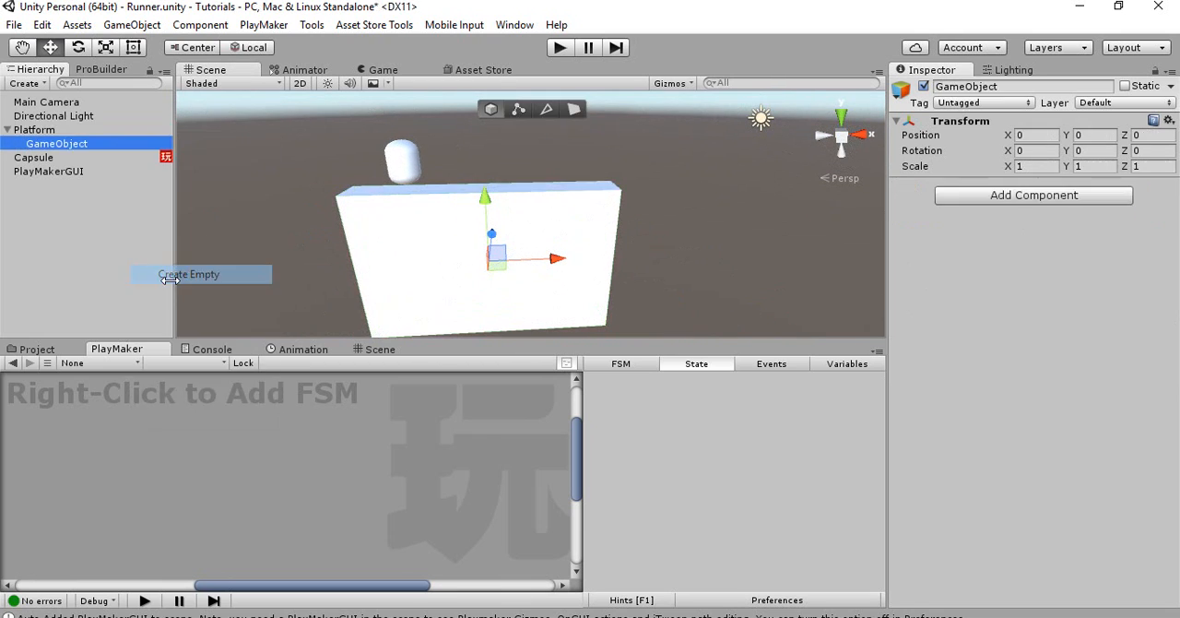
drag(112, 149, 109, 125)
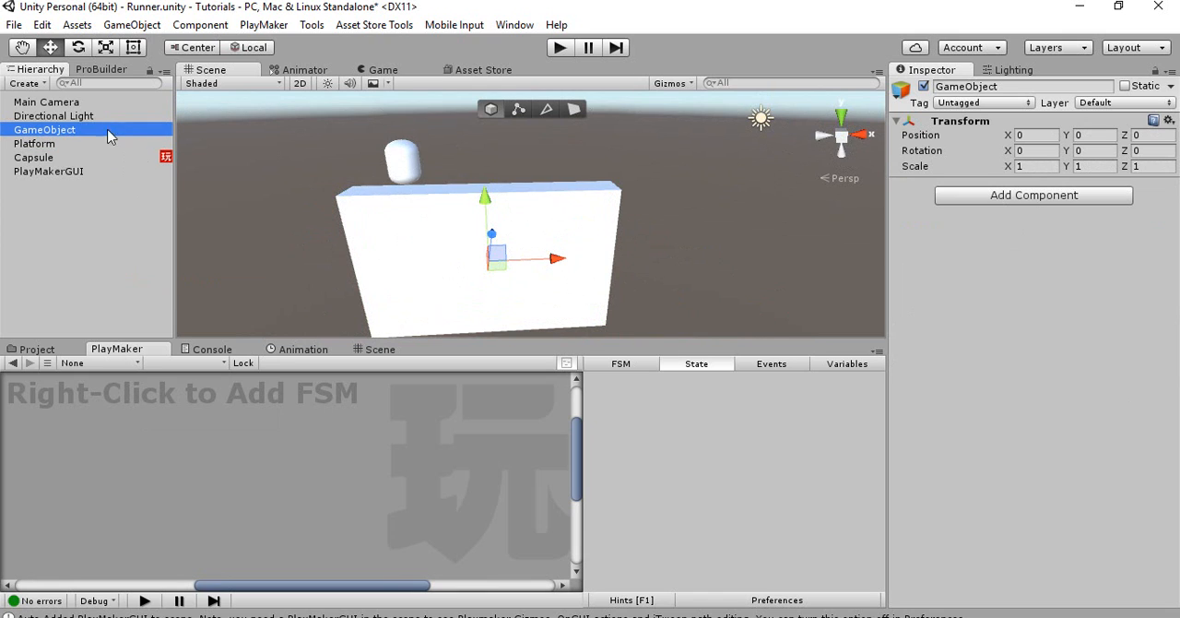
Rename the new empty game object to Platform Position
alt+drag(564, 249, 512, 245)
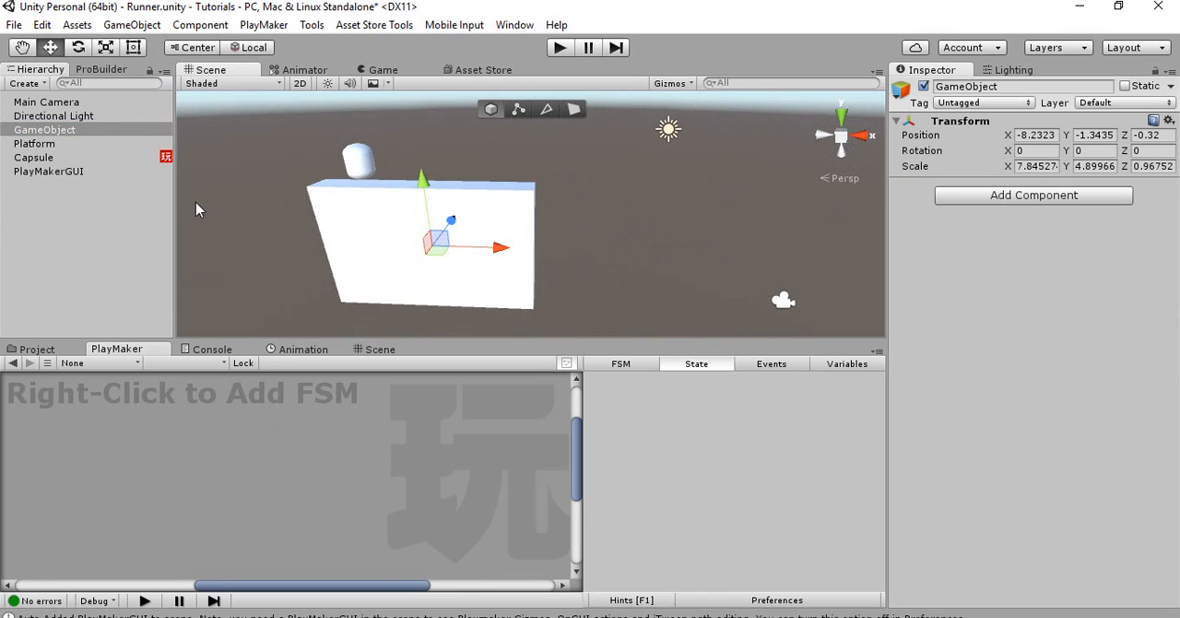
click(143, 131)
text(Pl)
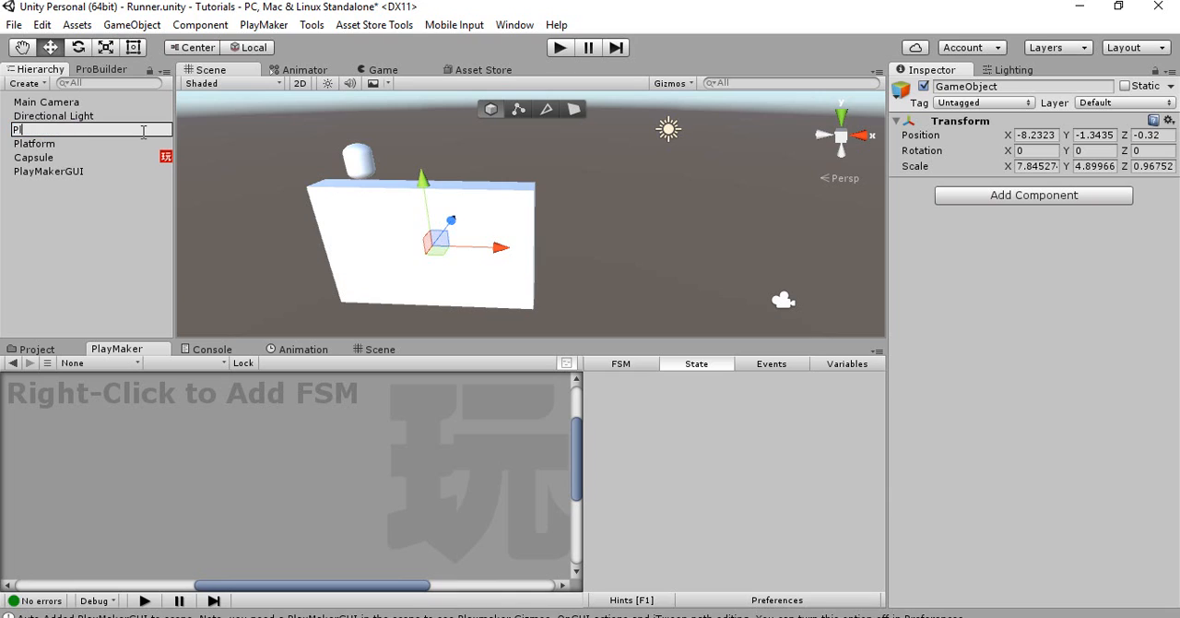
text(s)
key(BackSpace)
text(atform Position)
key(Return)
Move Platform Position along the X axis to about 7.19, past the platform's far edge
right_drag(424, 220, 480, 239)
drag(476, 249, 727, 249)
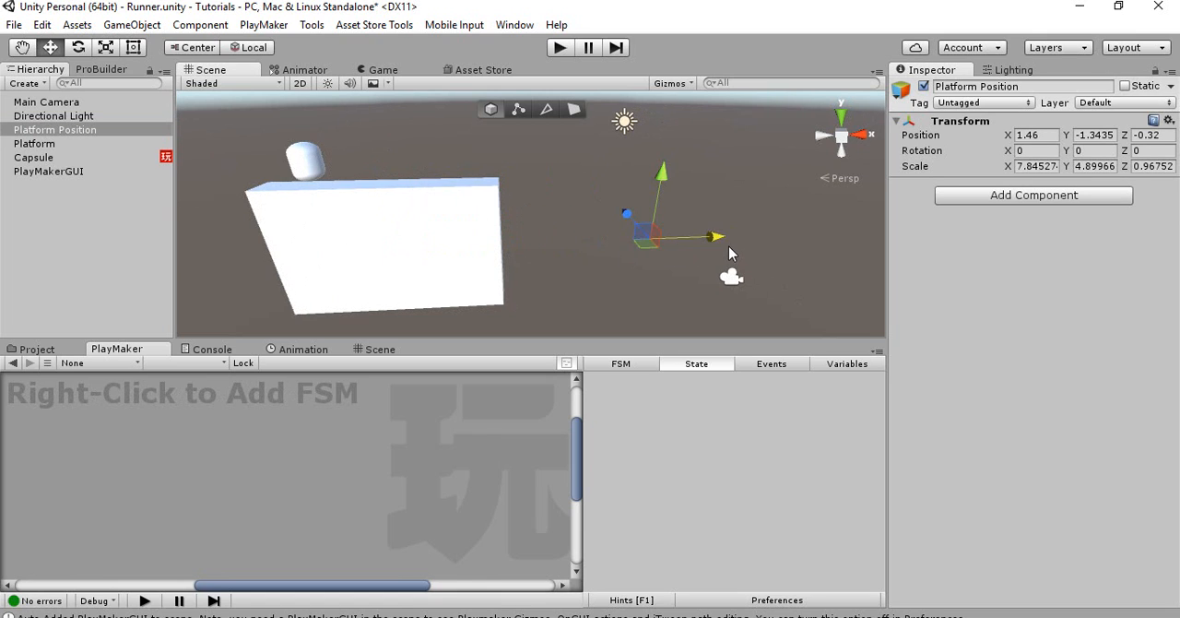
right_drag(727, 249, 644, 232)
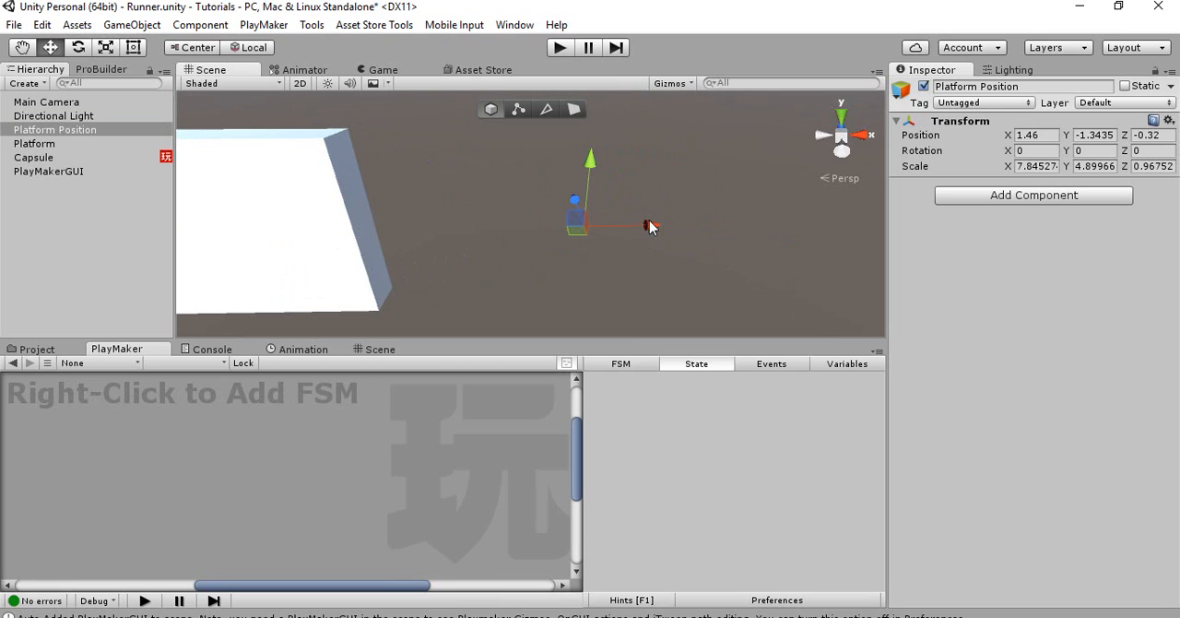
drag(650, 225, 675, 228)
right_drag(675, 228, 571, 198)
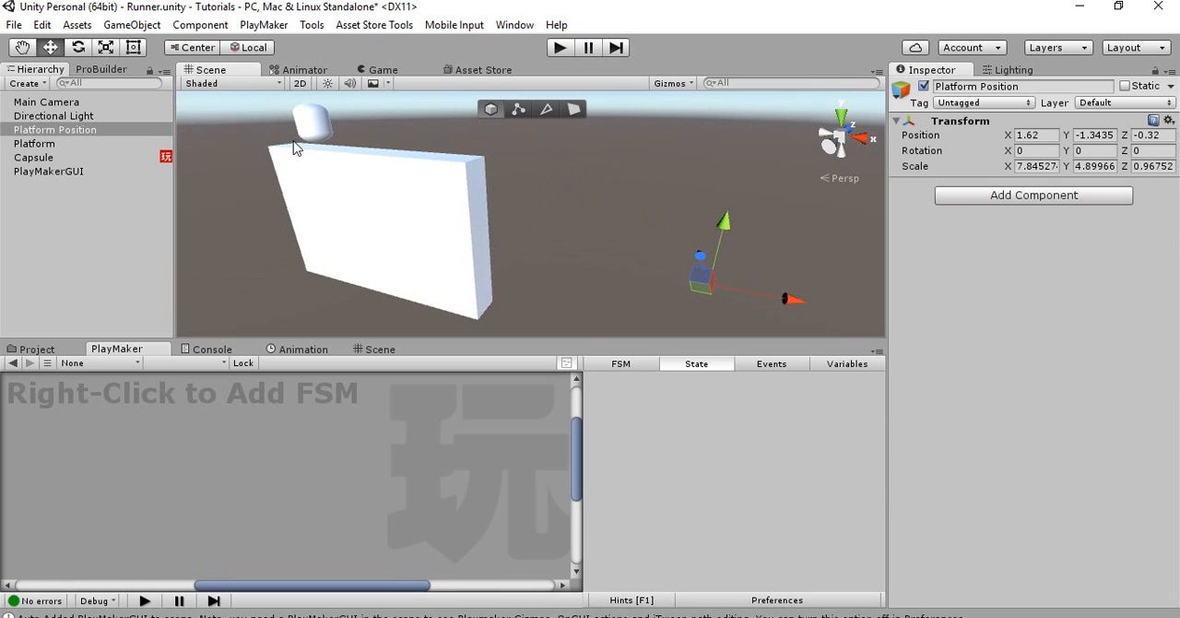
right_drag(430, 209, 509, 195)
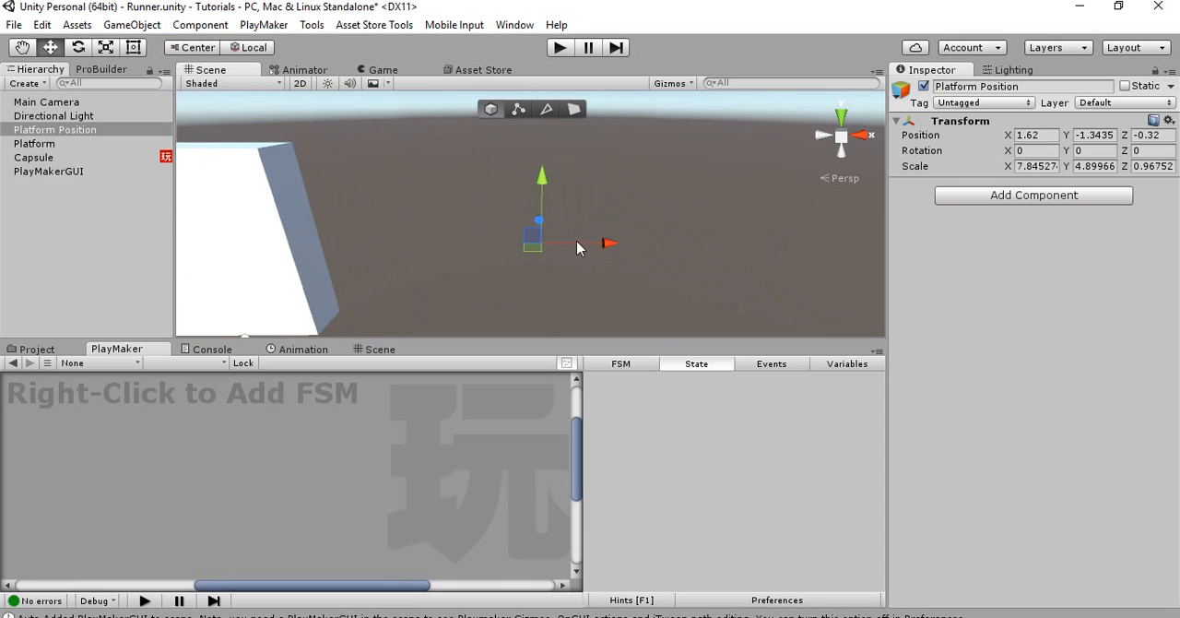
drag(682, 254, 837, 247)
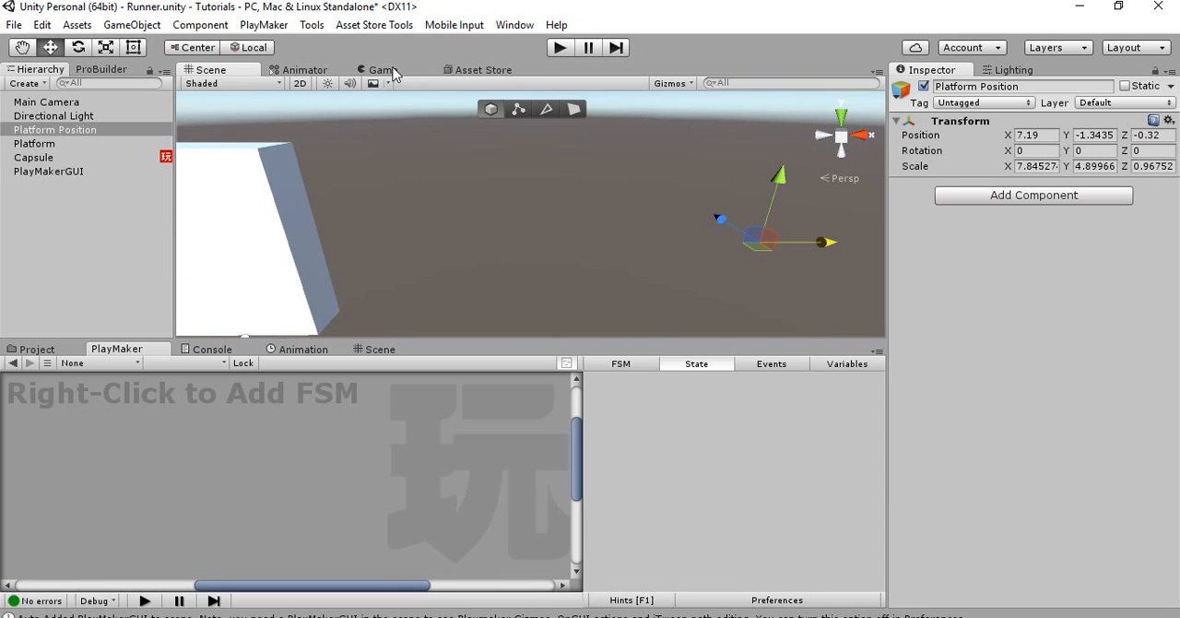
Assign a grey label icon to Platform Position and show gizmos in the Game view
click(899, 91)
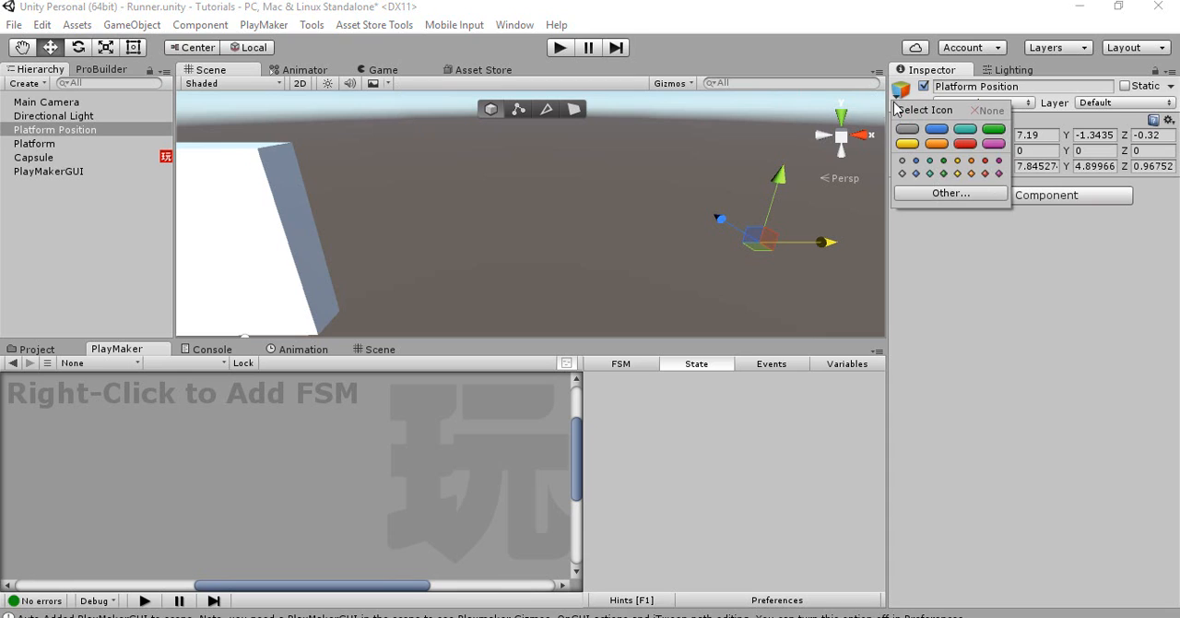
click(906, 137)
click(370, 74)
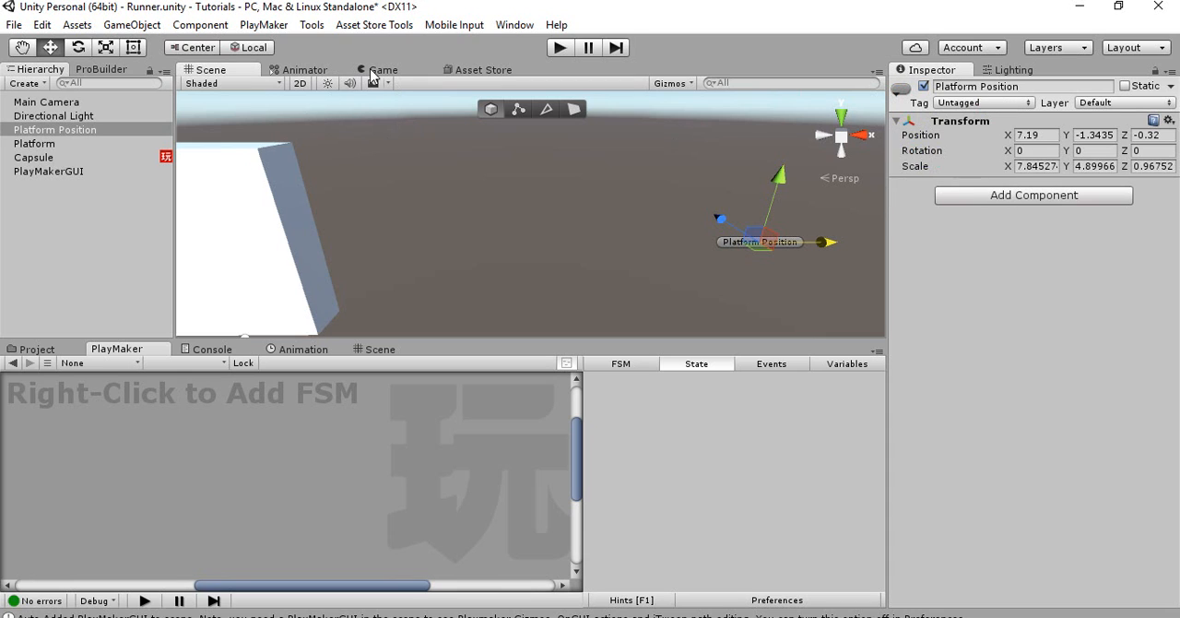
click(372, 74)
click(841, 83)
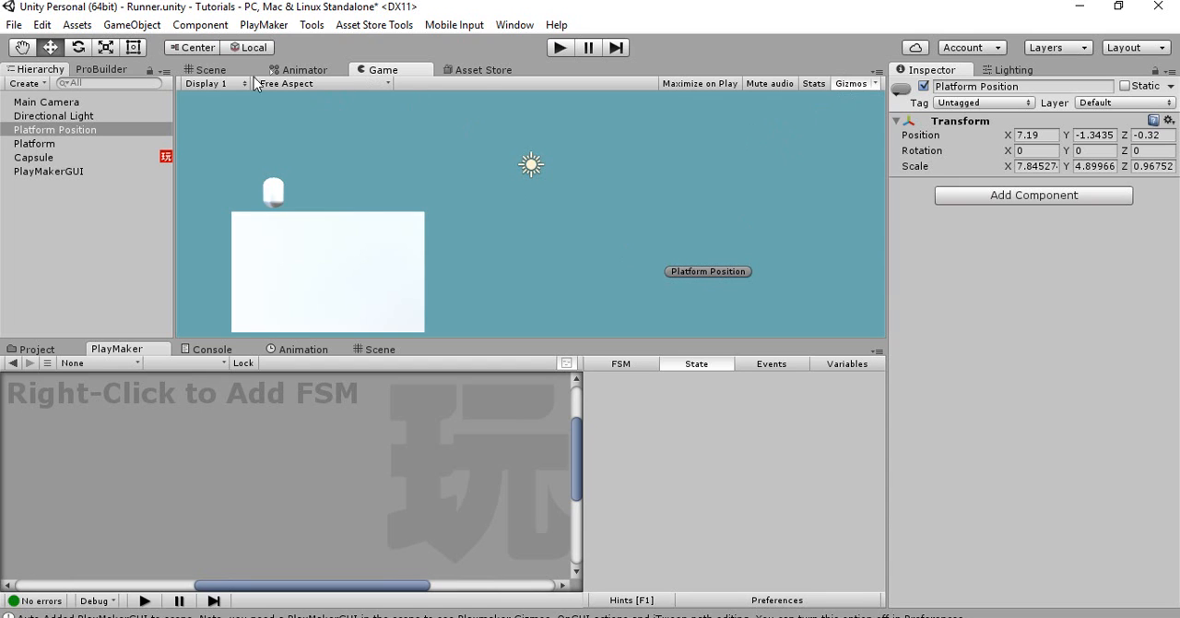
Move Platform Position out of the camera's view by setting its X position to 16.5
click(224, 71)
alt+drag(722, 255, 788, 217)
click(372, 71)
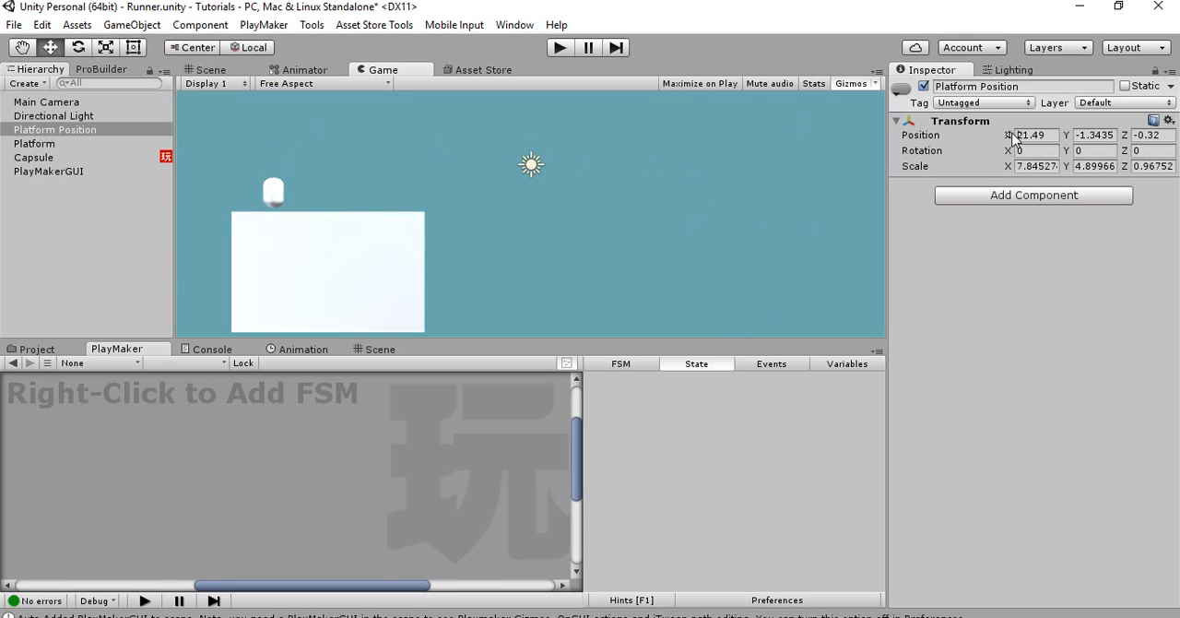
drag(1008, 137, 860, 134)
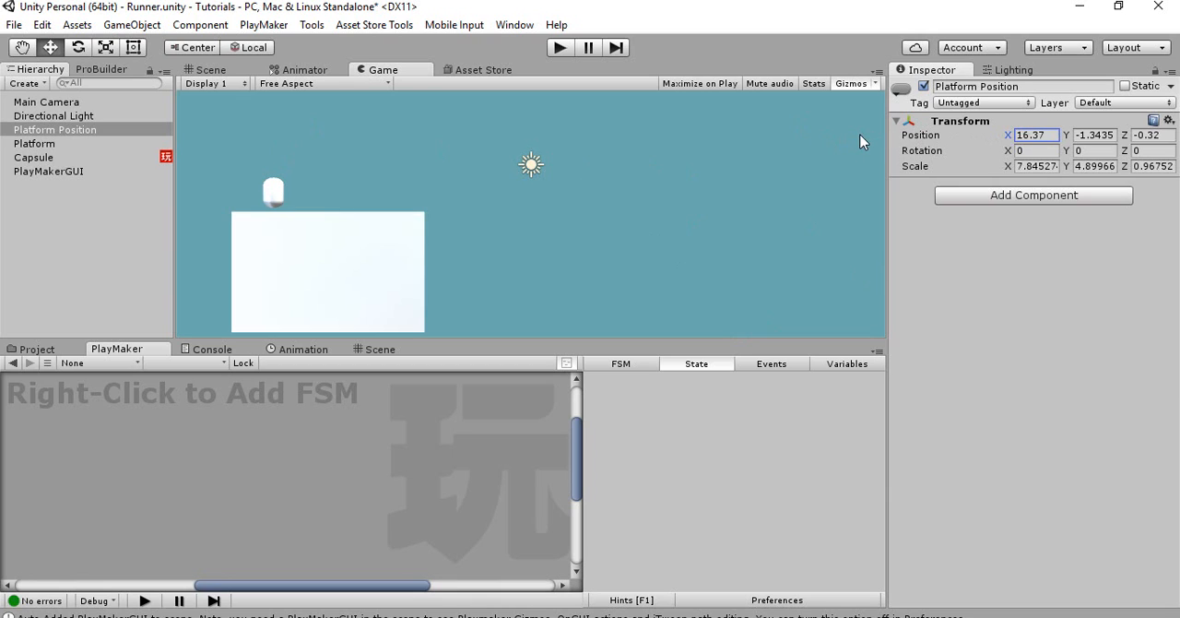
drag(1044, 136, 1019, 137)
text(16)
key(Return)
click(239, 73)
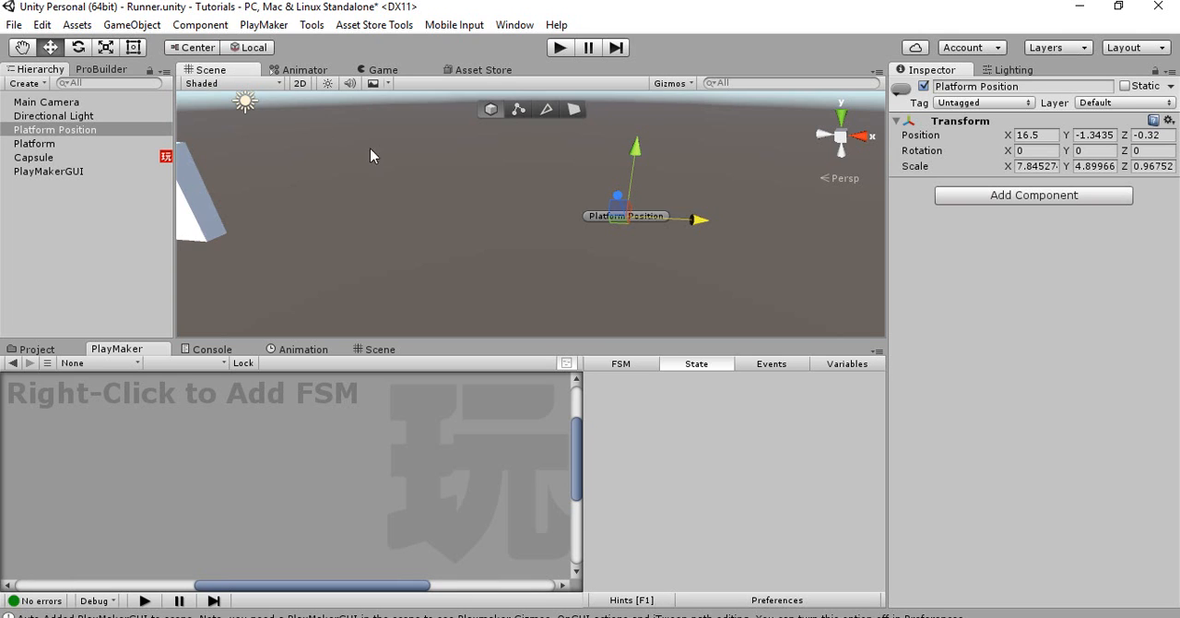
Add a Rigidbody component to Platform with Use Gravity enabled
key(a)
right_drag(370, 148, 405, 170)
click(406, 169)
right_drag(398, 260, 407, 220)
click(953, 396)
text(rigi)
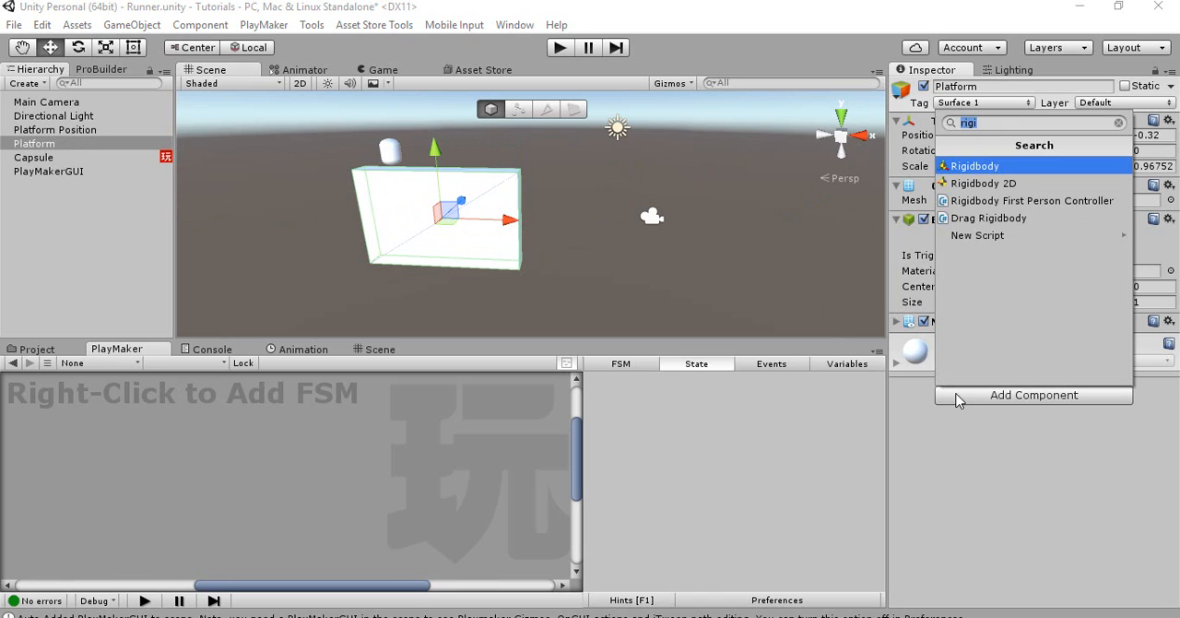
click(962, 162)
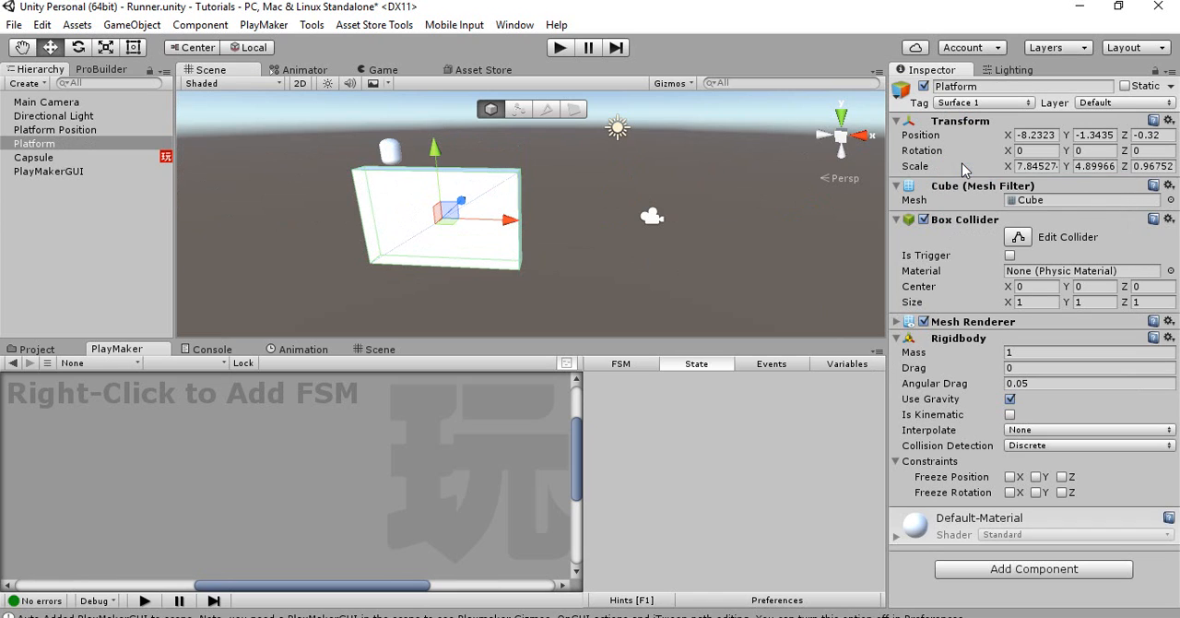
click(1010, 399)
right_drag(468, 237, 495, 251)
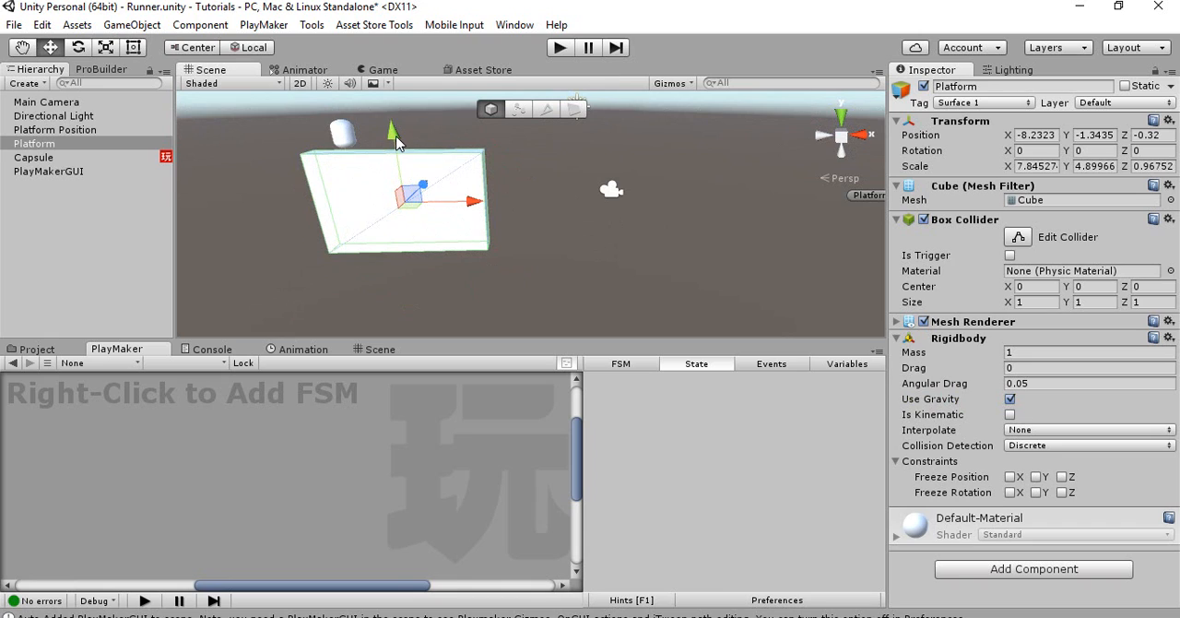
Duplicate Platform, lower the copy to Y -4.92 and flatten it to a Y scale of about 0.77
key(ctrl+d)
drag(394, 139, 408, 256)
key(r)
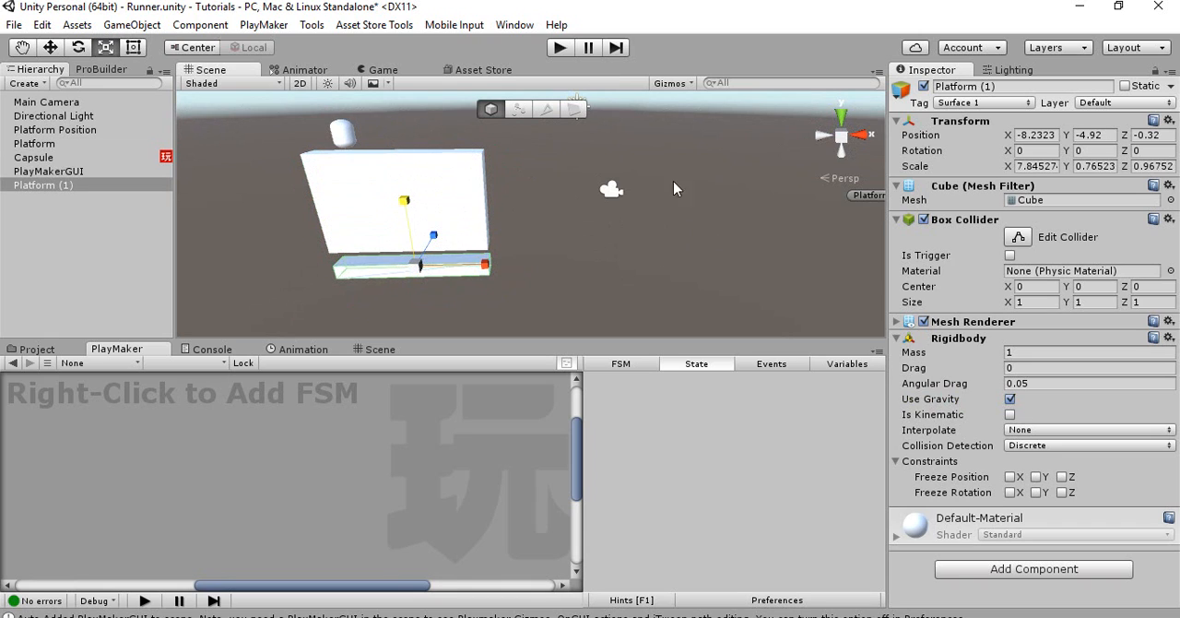
Set the duplicated block's tag to Untagged and try to rename it Plane
click(985, 103)
click(977, 119)
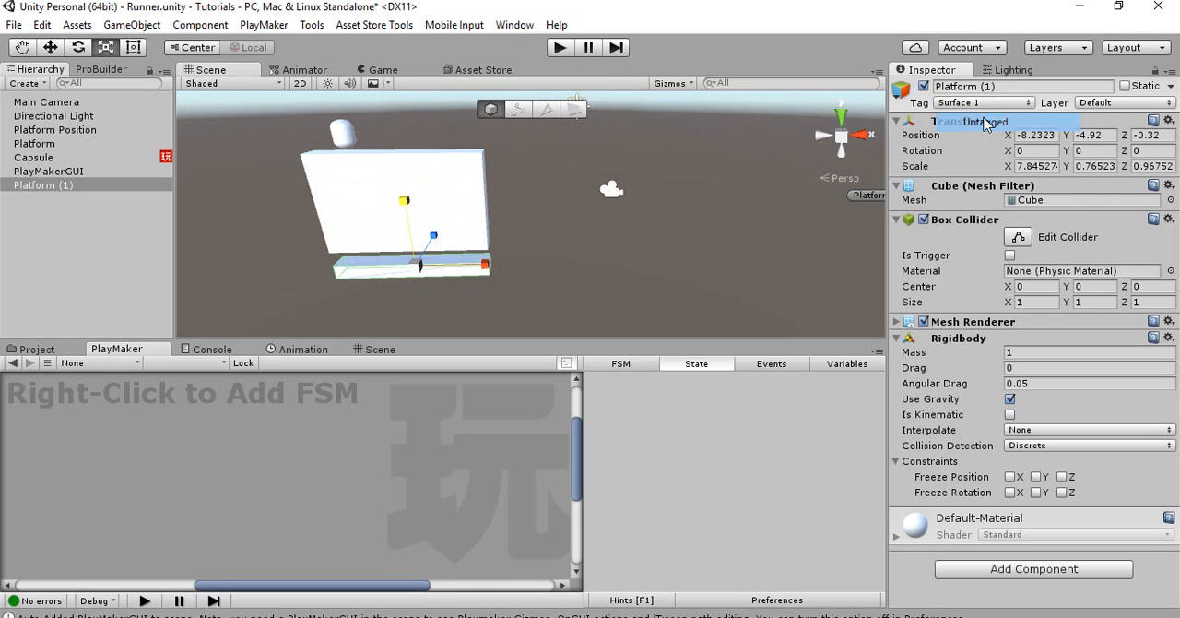
click(1008, 87)
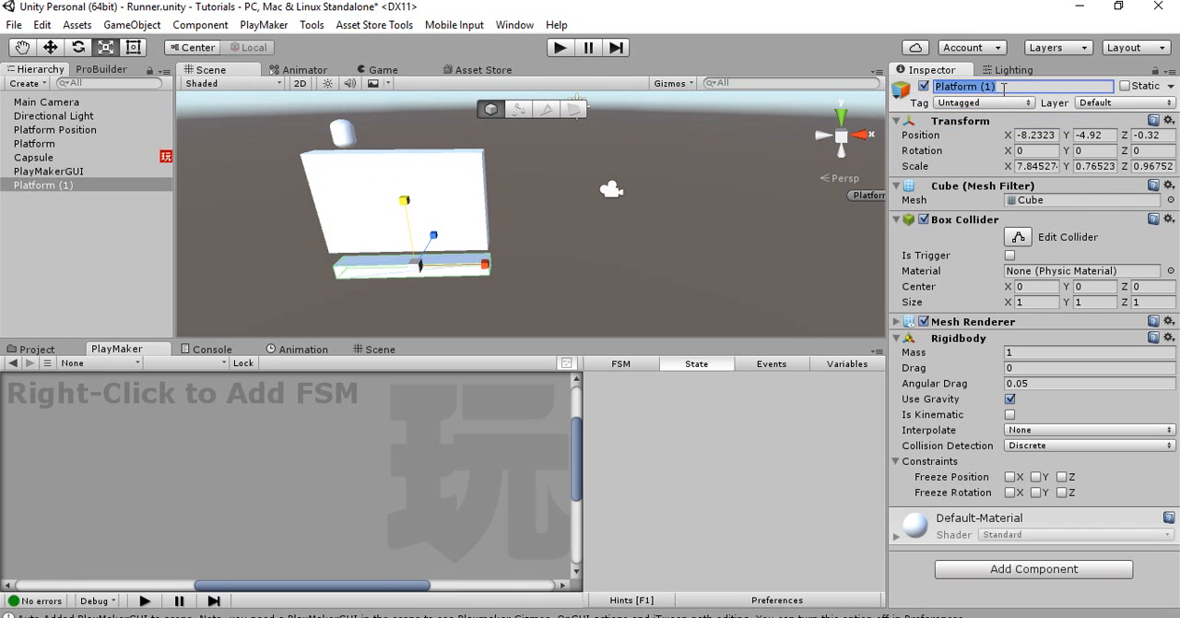
text(Plane)
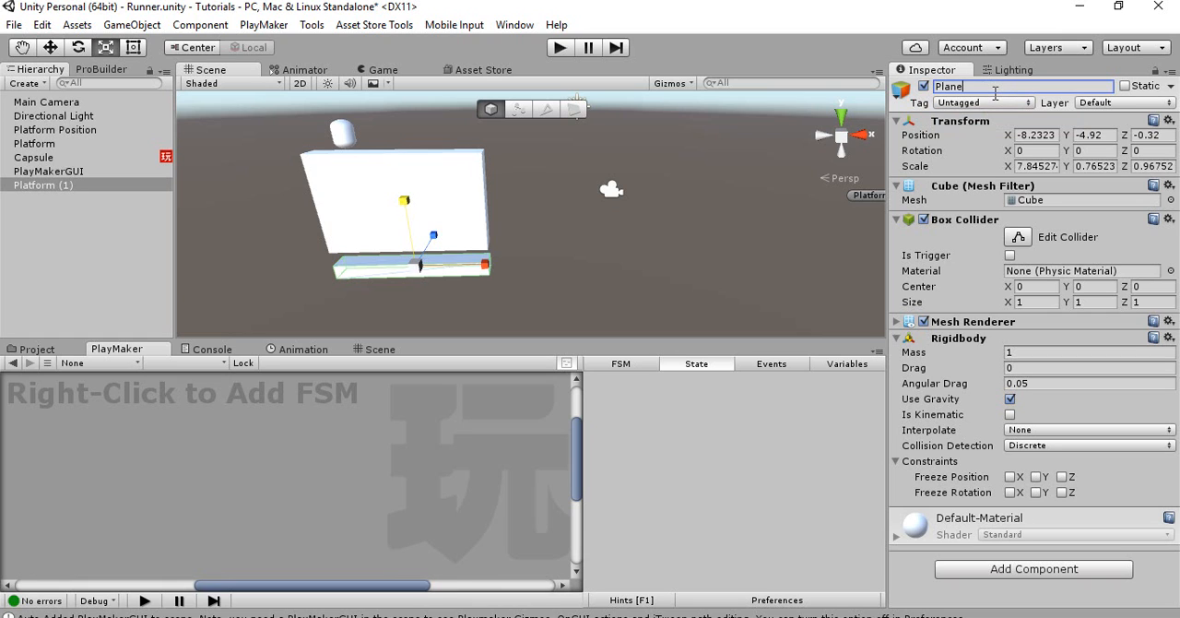
click(583, 261)
Scale the duplicated block up uniformly to about 18.6 × 1.81 × 2.29 and lower it to Y -5.75
click(469, 262)
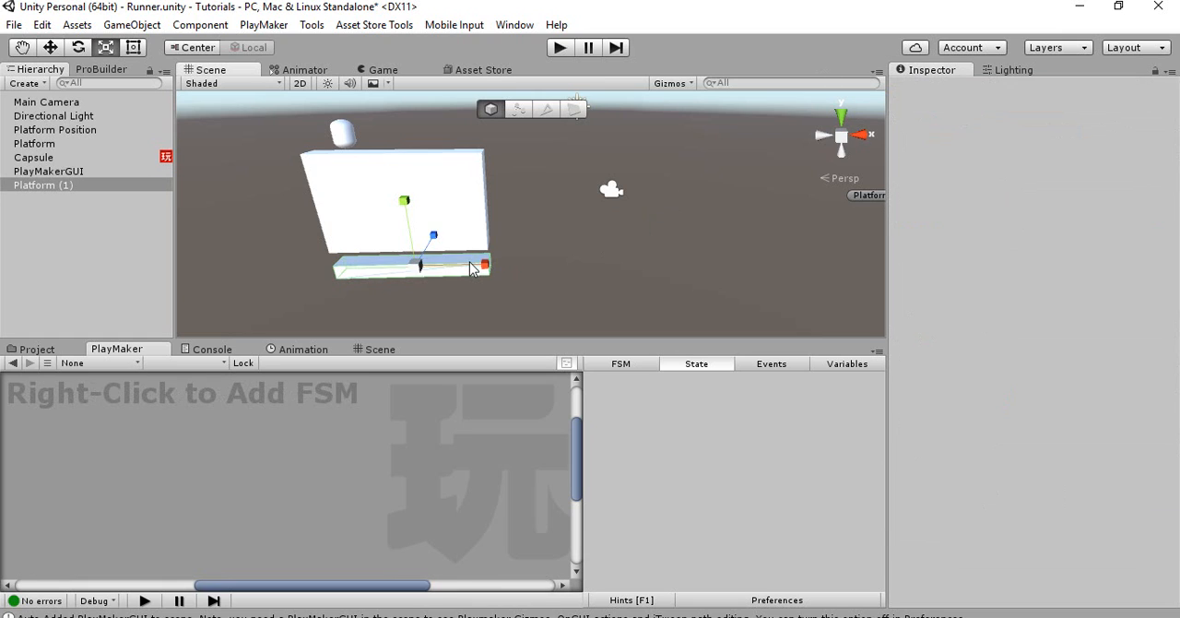
drag(420, 266, 542, 268)
right_drag(613, 230, 396, 192)
key(d)
key(w)
drag(358, 157, 361, 161)
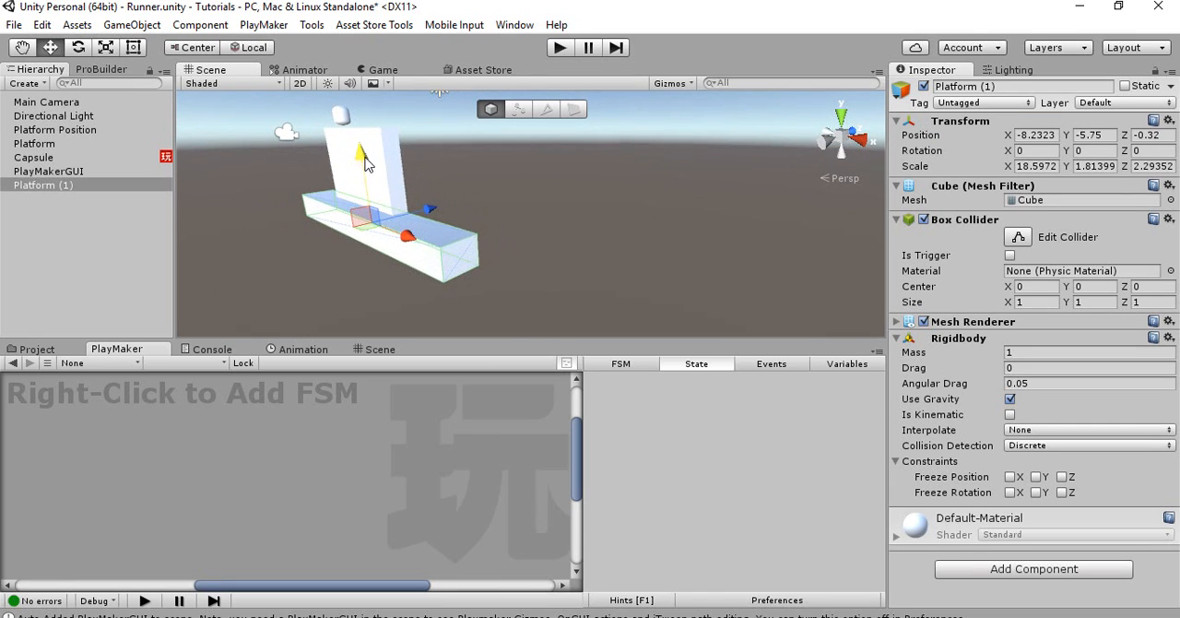
Vertex-snap the ground block's corner to the platform's lower corner and widen the block to a Z scale of about 8.7
right_drag(475, 241, 471, 240)
key(v)
drag(325, 192, 361, 196)
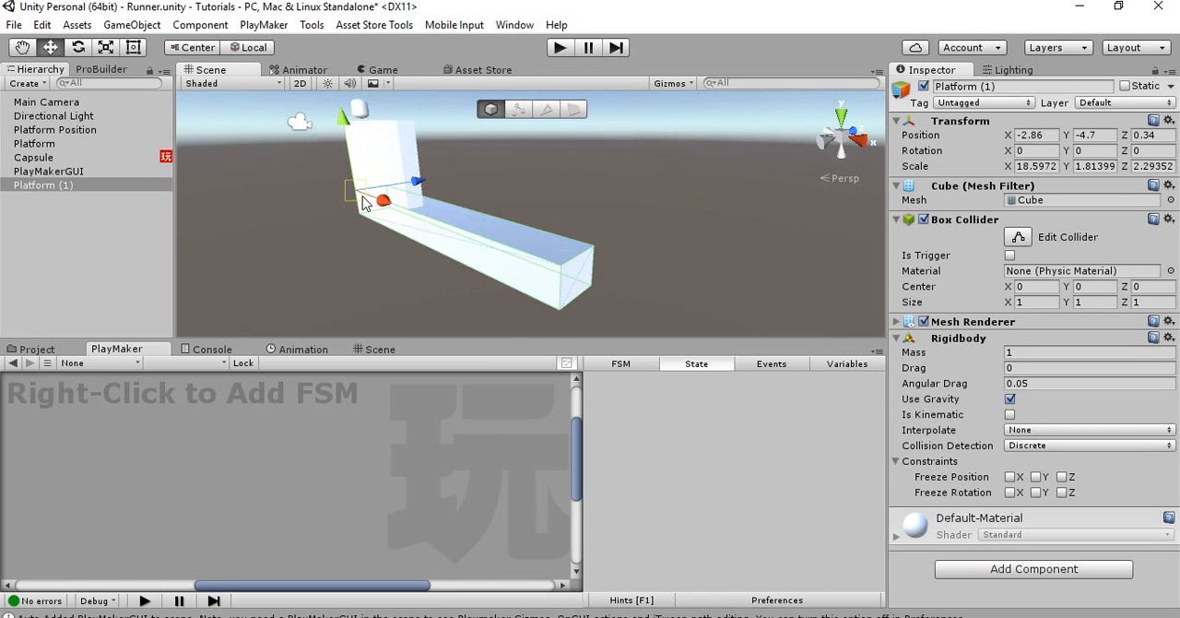
drag(490, 213, 644, 181)
key(r)
alt+drag(374, 208, 544, 248)
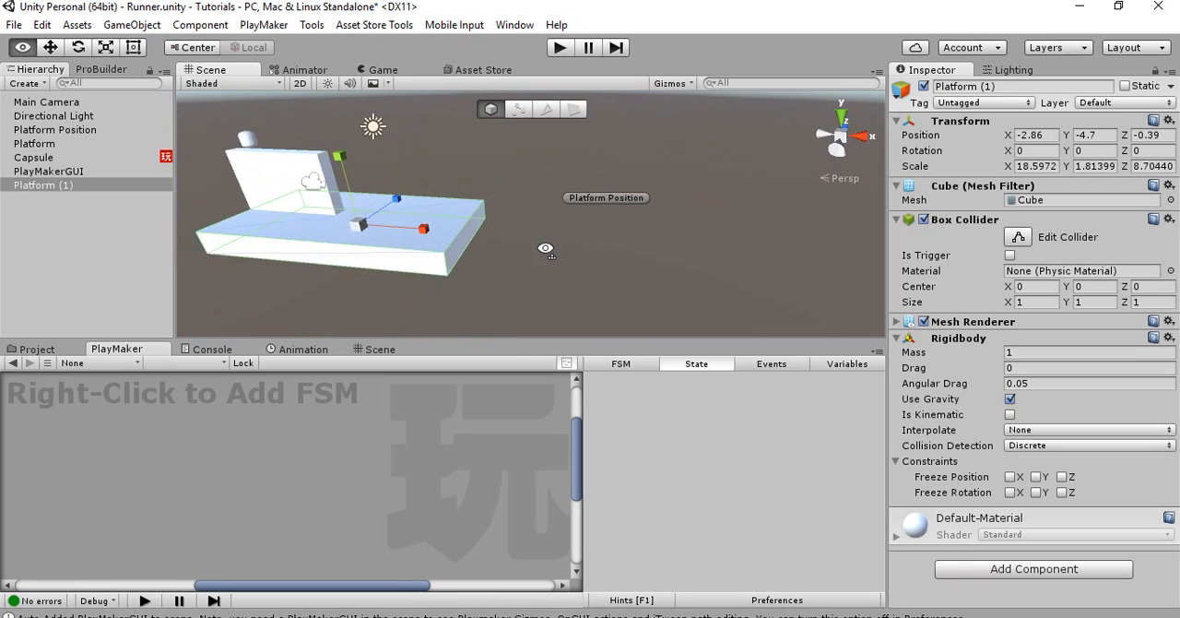
Lengthen the ground block to an X scale of about 92.58 and check it in the Game view
scroll(545, 248, down, 5)
drag(461, 227, 702, 243)
click(702, 242)
alt+drag(555, 227, 588, 230)
click(591, 237)
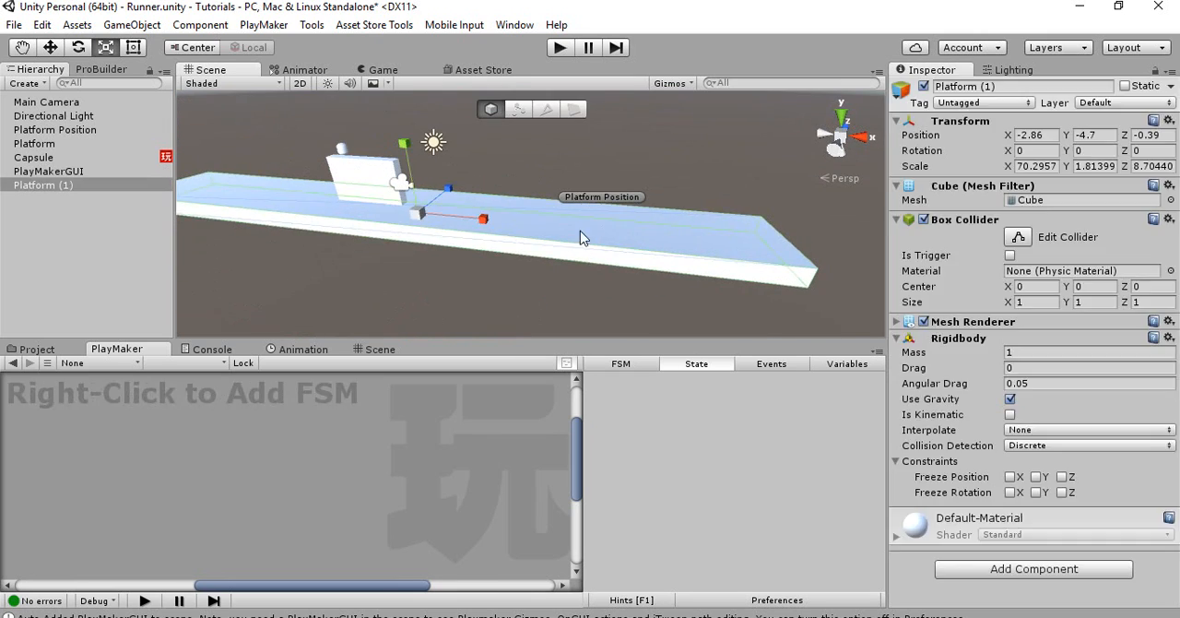
drag(472, 225, 485, 219)
click(369, 71)
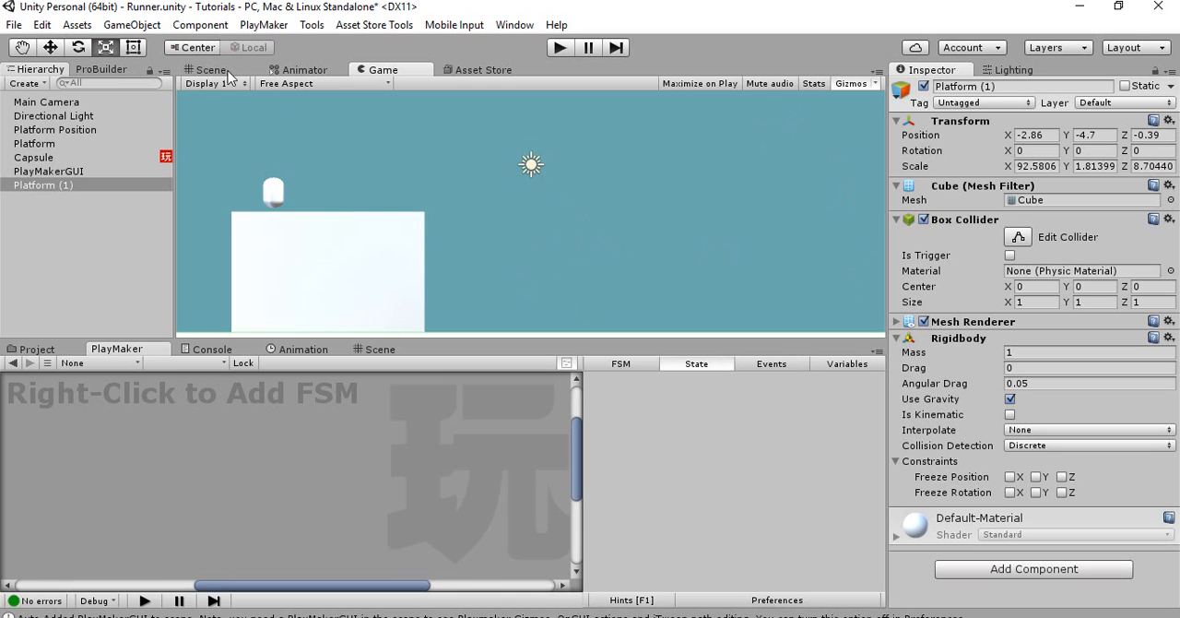
Freeze Platform's Rigidbody position on Z and its rotation on X, Y and Z
click(52, 146)
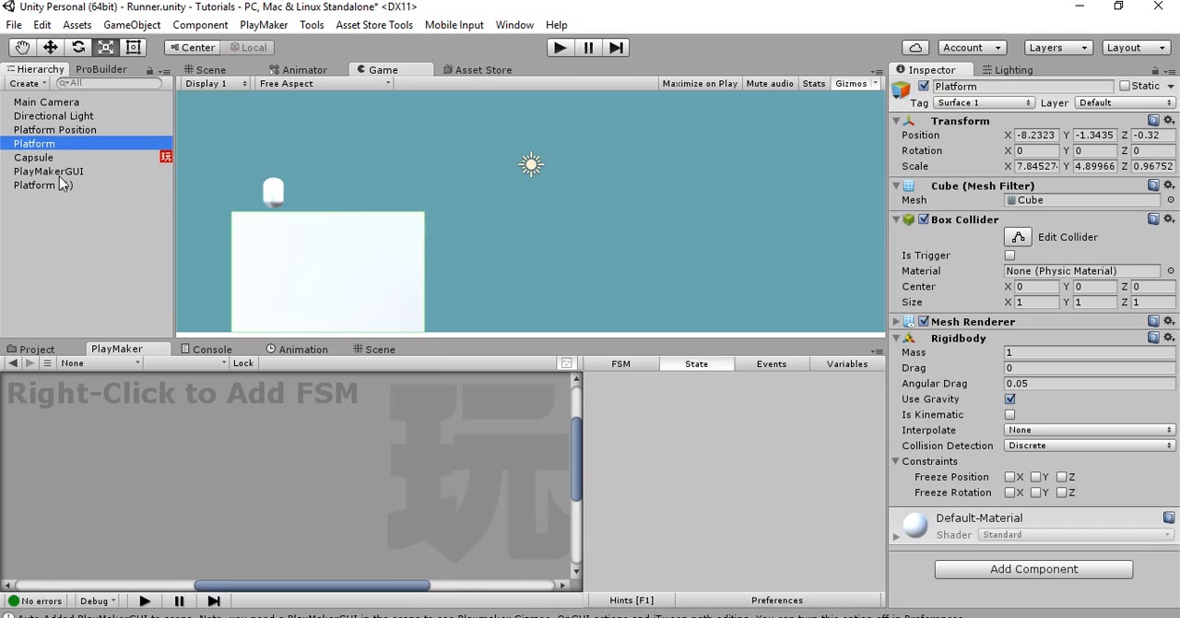
click(1016, 477)
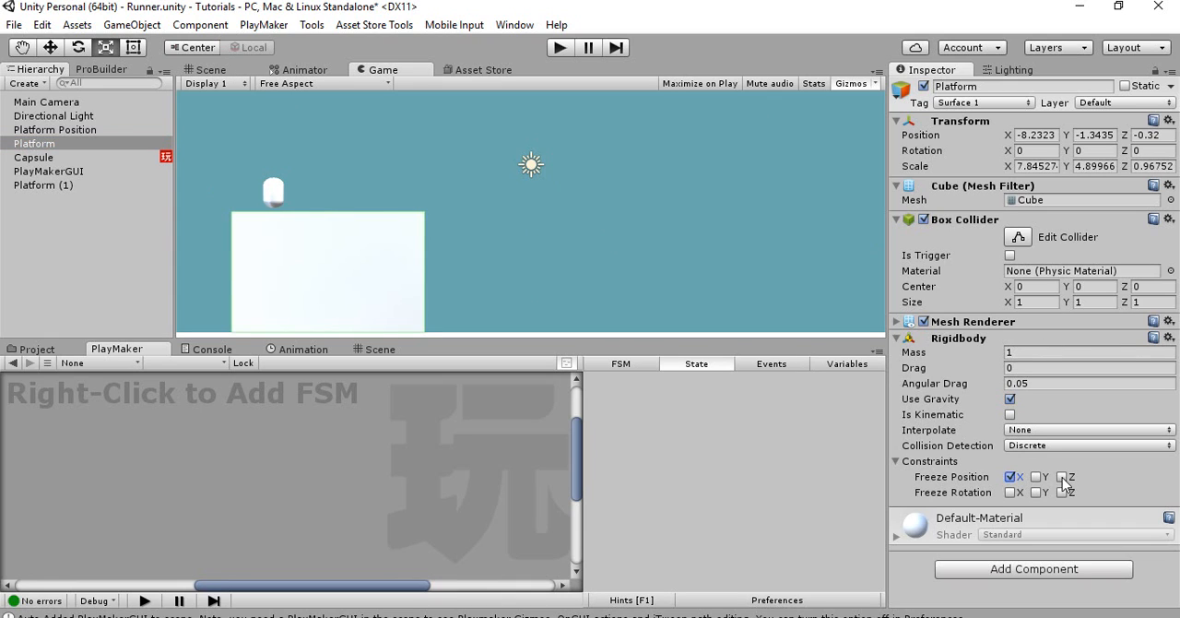
click(1010, 477)
click(217, 74)
right_drag(371, 157, 373, 149)
key(w)
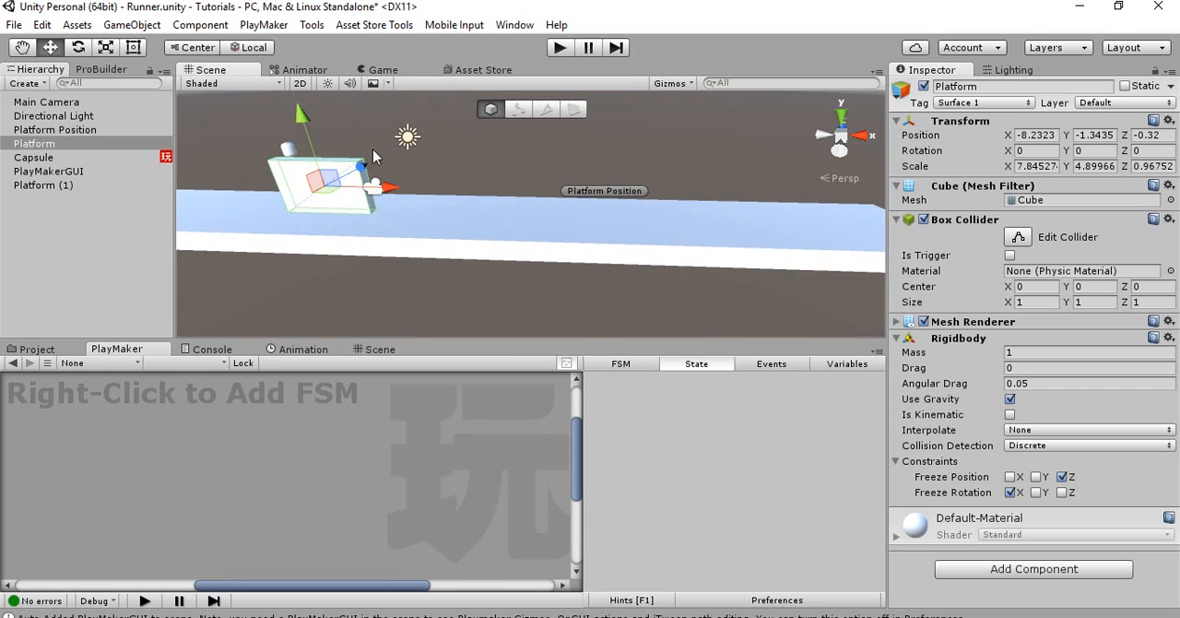
click(1037, 492)
click(1062, 492)
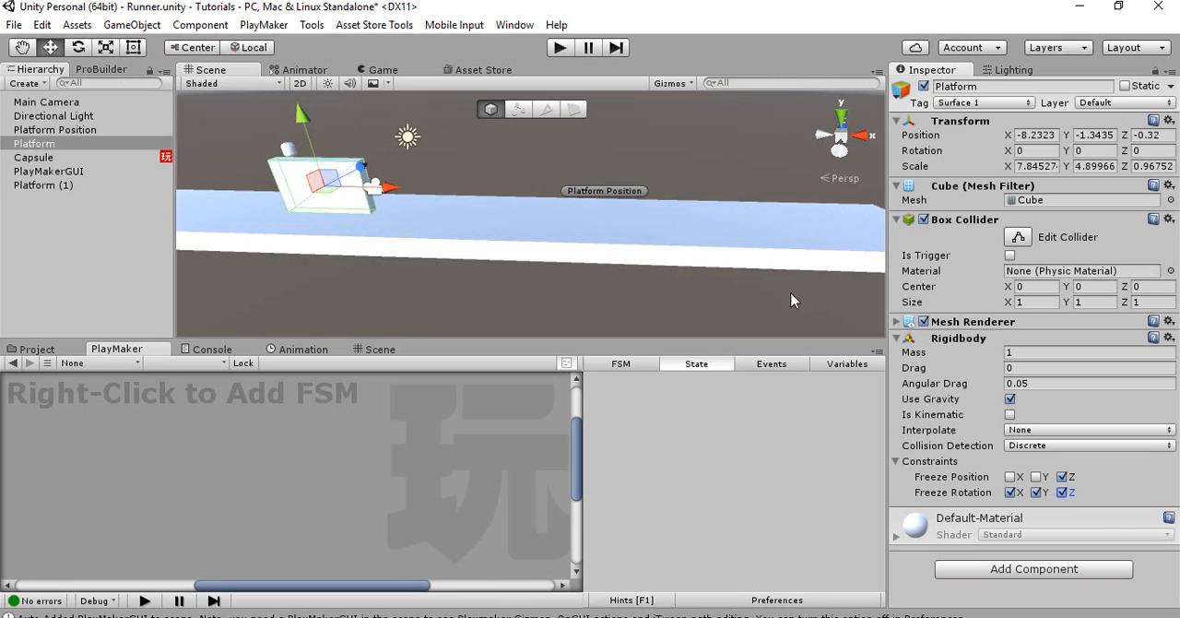
Add a PlayMaker FSM to the Platform Position object
right_drag(546, 262, 589, 232)
click(573, 221)
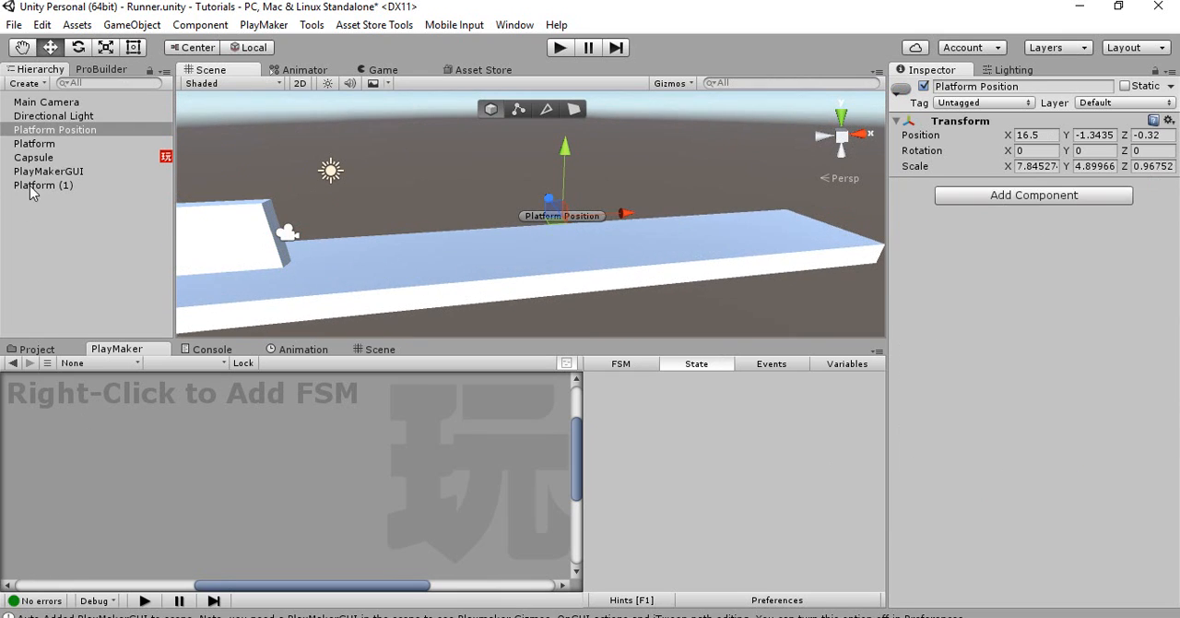
right_click(88, 422)
click(115, 436)
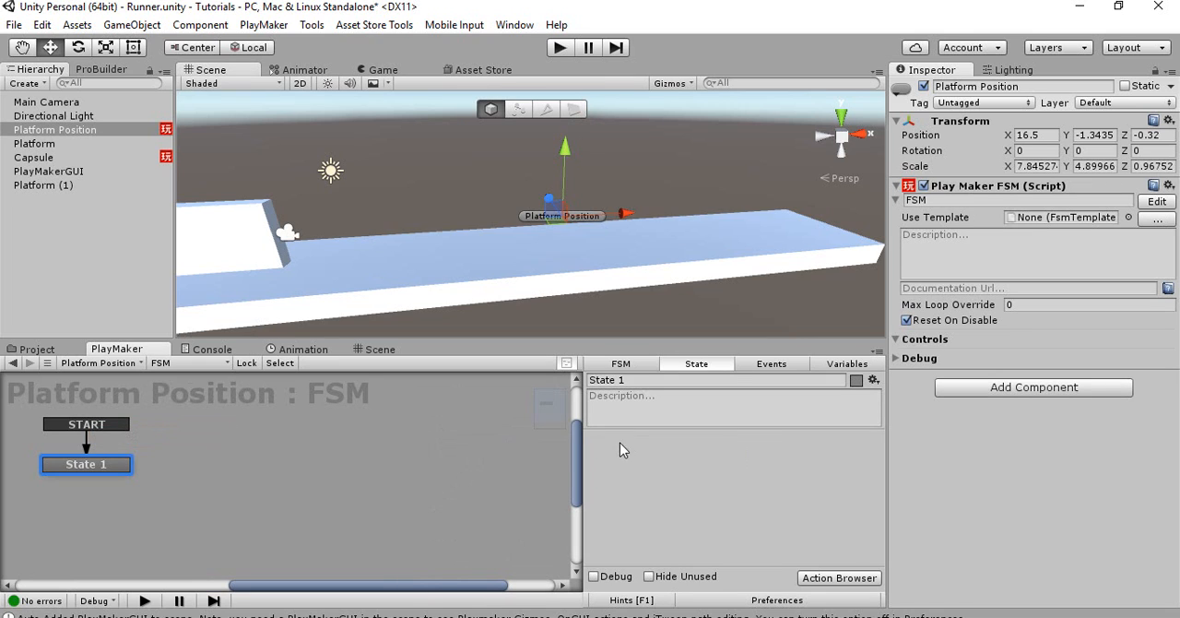
Raise Platform Position to Y 4.98 above the ground block and reselect it in the hierarchy
right_drag(520, 250, 532, 206)
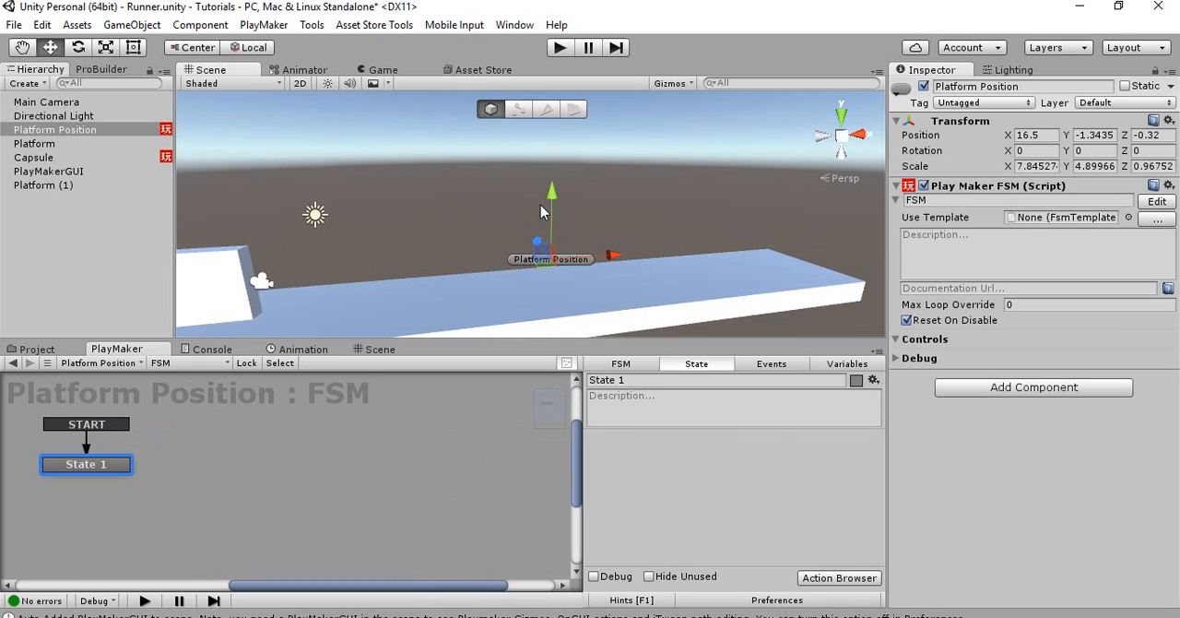
drag(552, 194, 554, 123)
right_drag(525, 261, 488, 232)
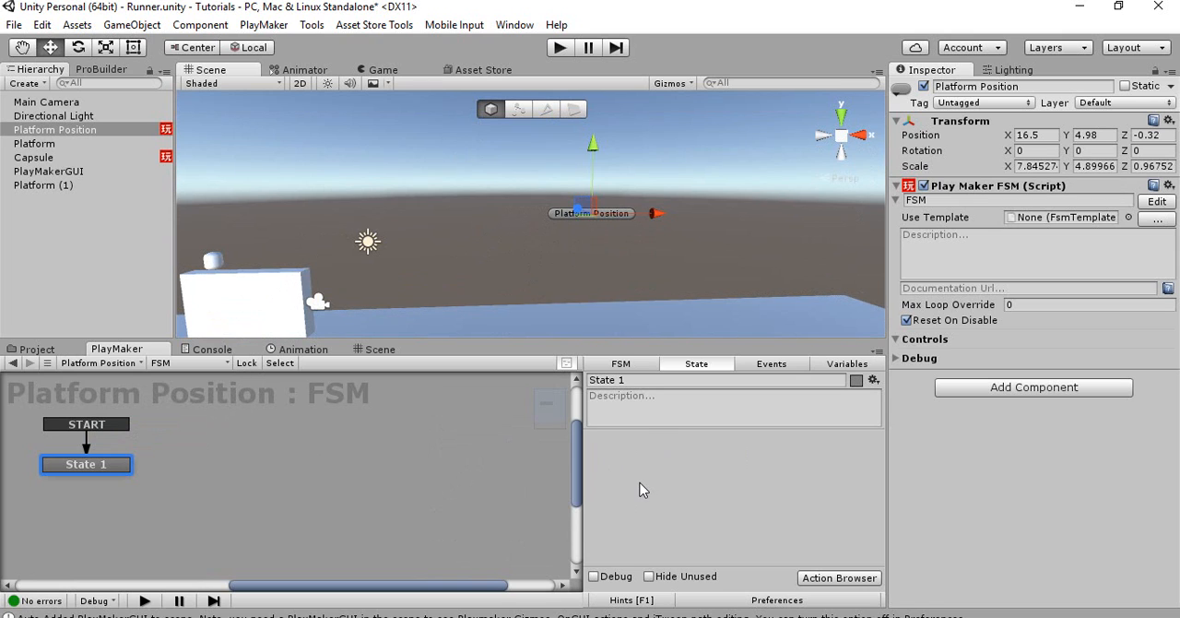
click(65, 144)
click(76, 130)
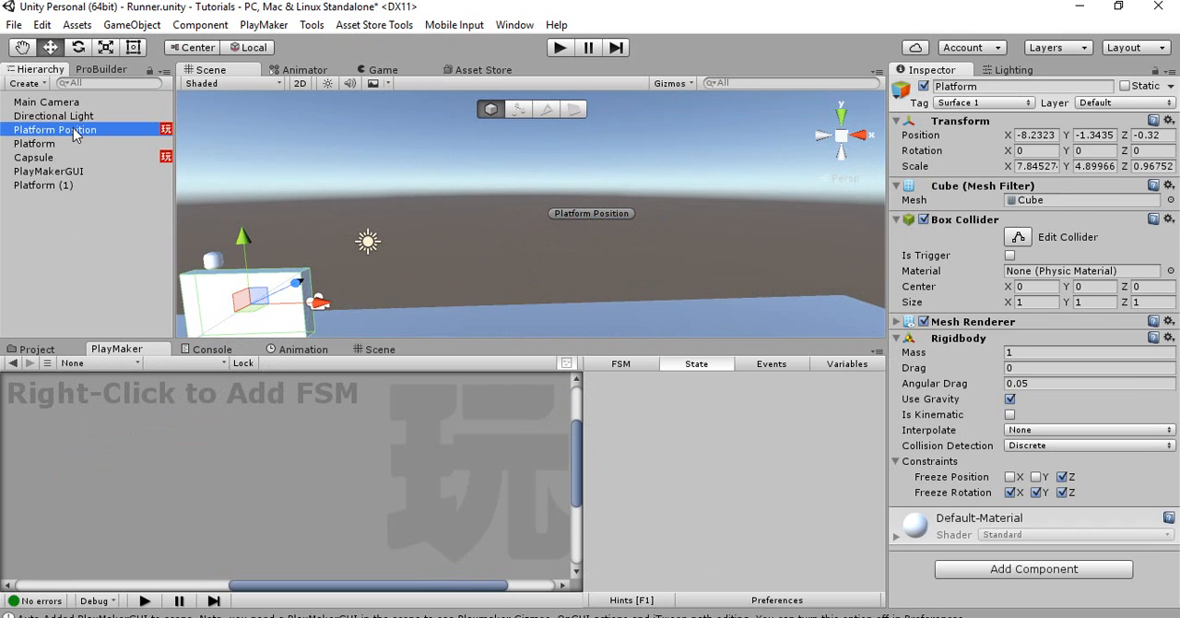
Add a Create Object action to State 1 of Platform Position's FSM
double_click(592, 464)
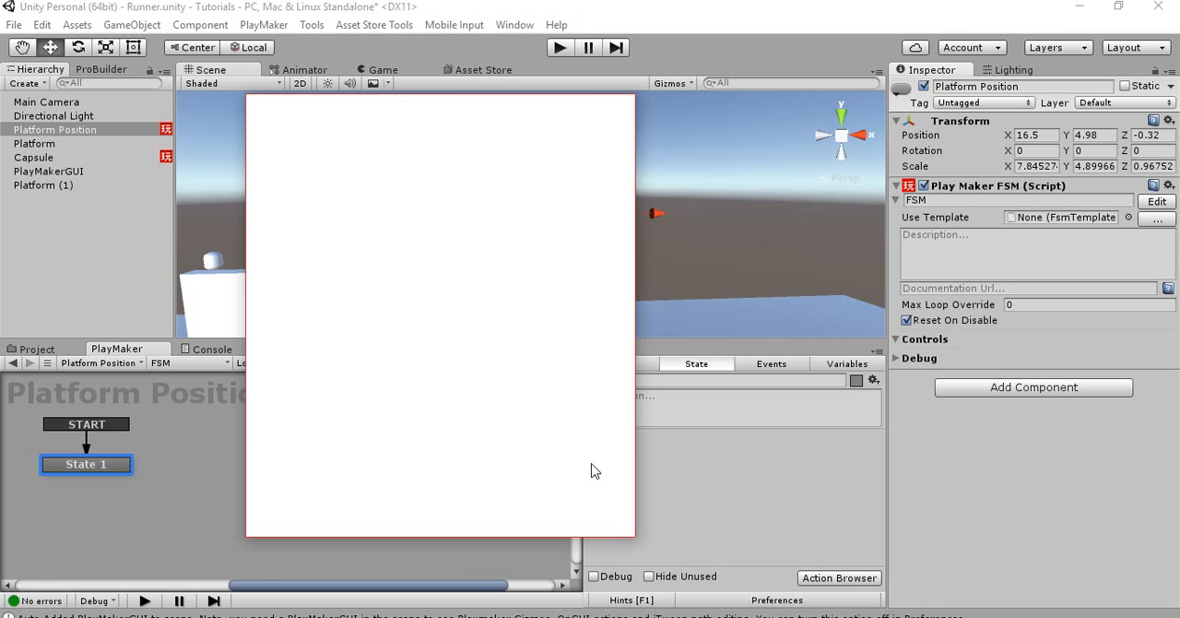
text(create o)
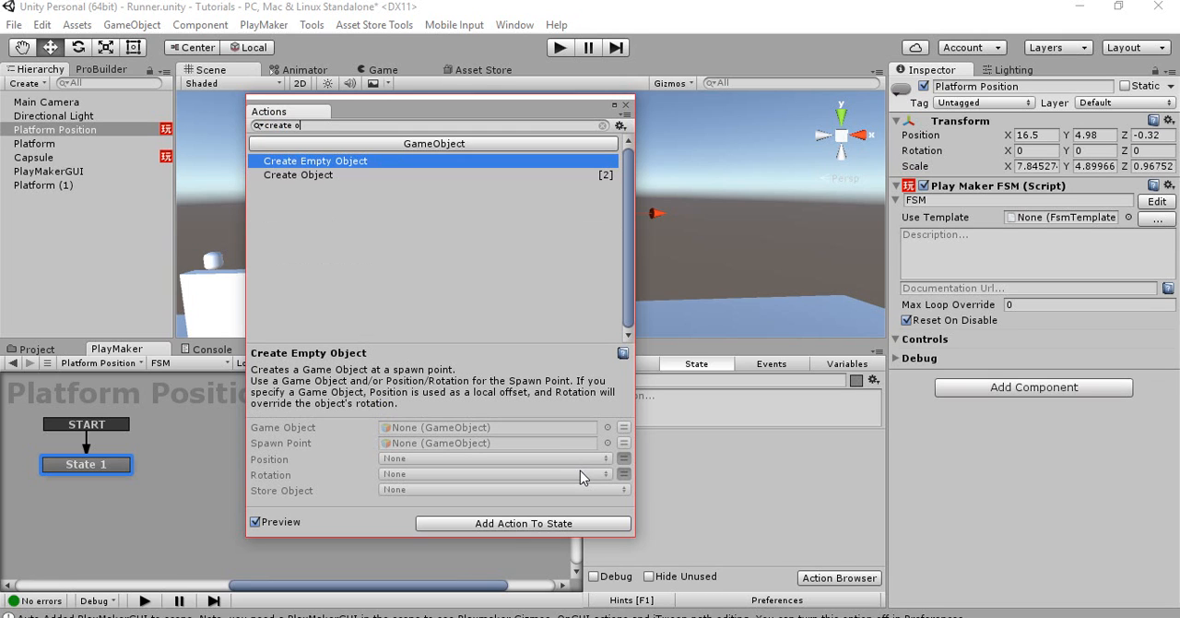
text(bje)
click(281, 177)
double_click(282, 177)
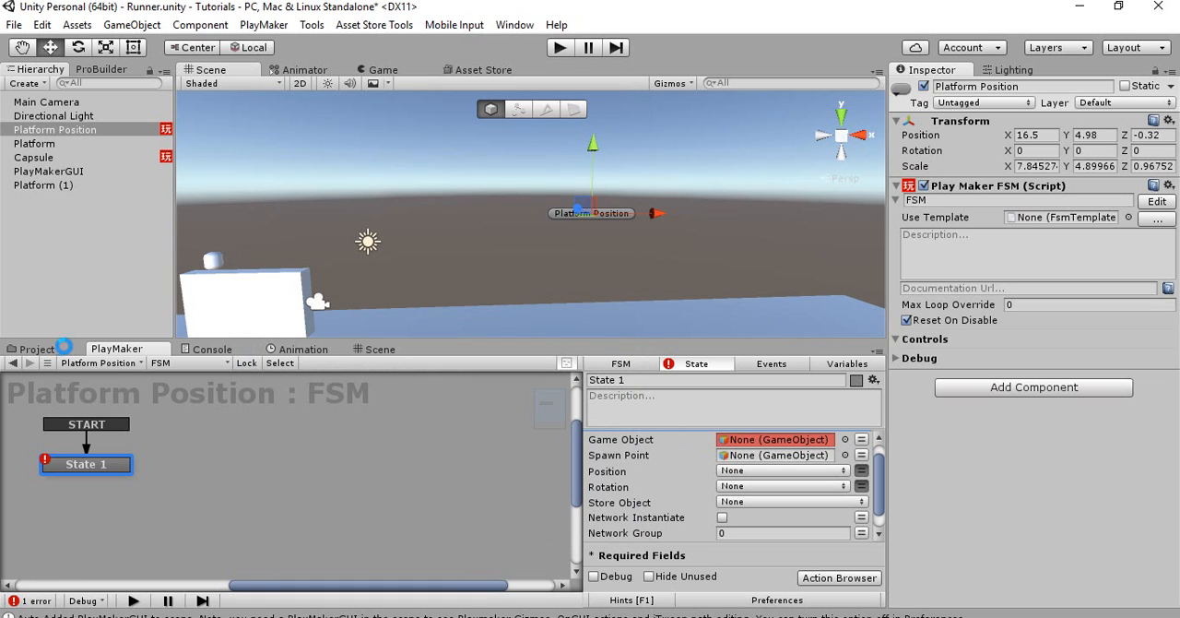
Turn the Platform object into a prefab in the Prefabs asset folder
click(63, 351)
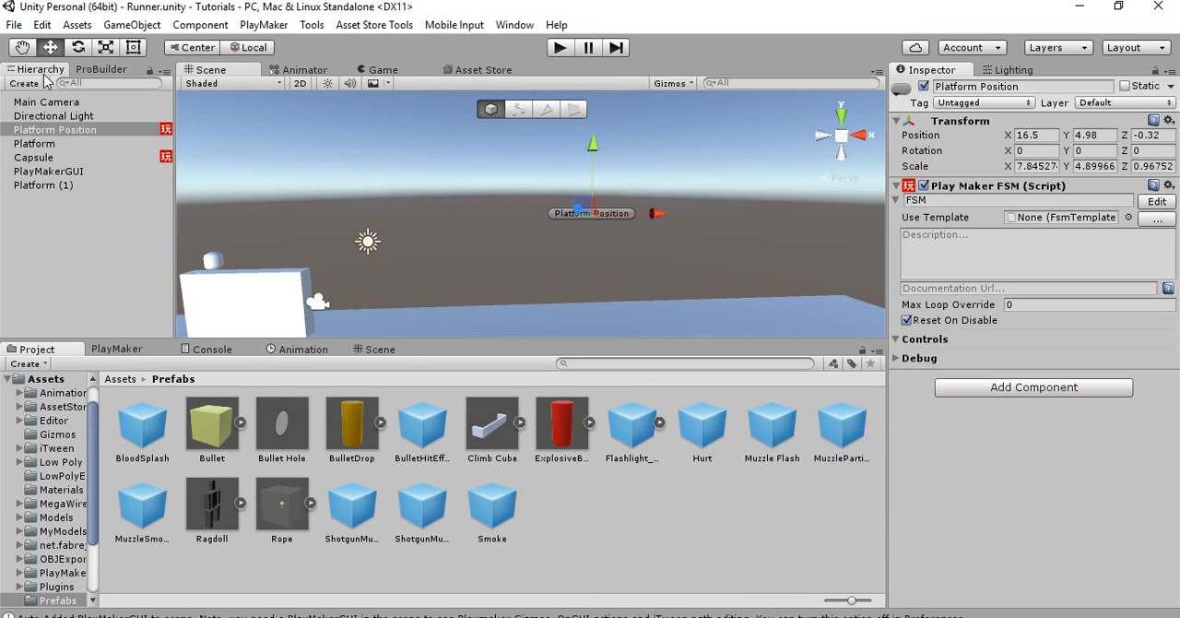
drag(66, 144, 654, 547)
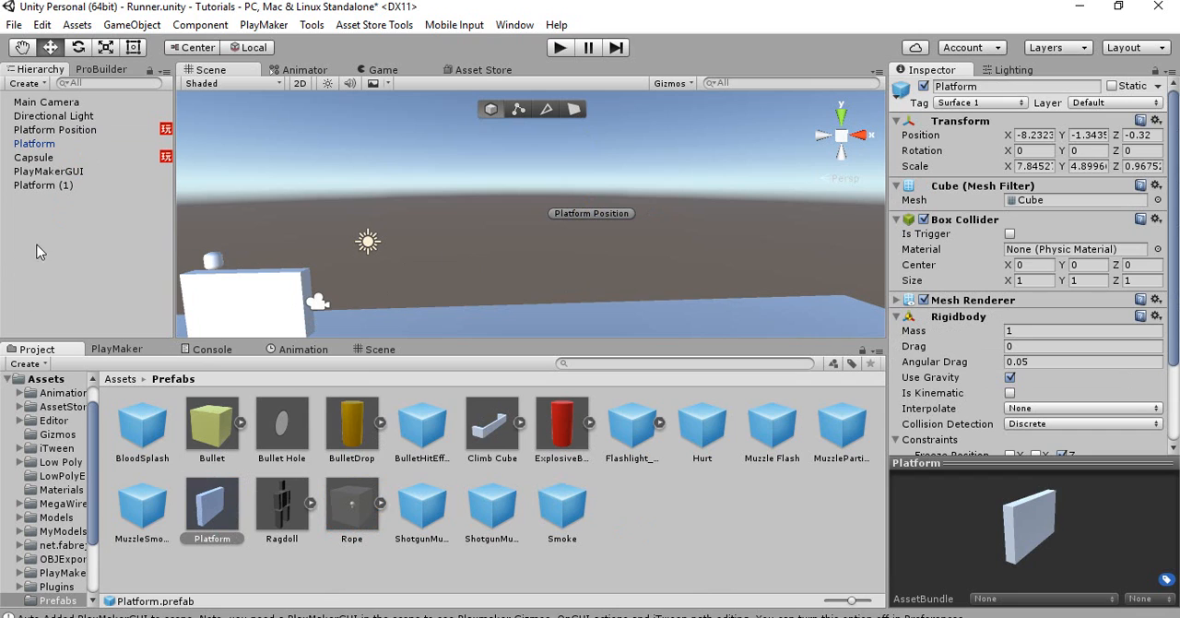
click(73, 257)
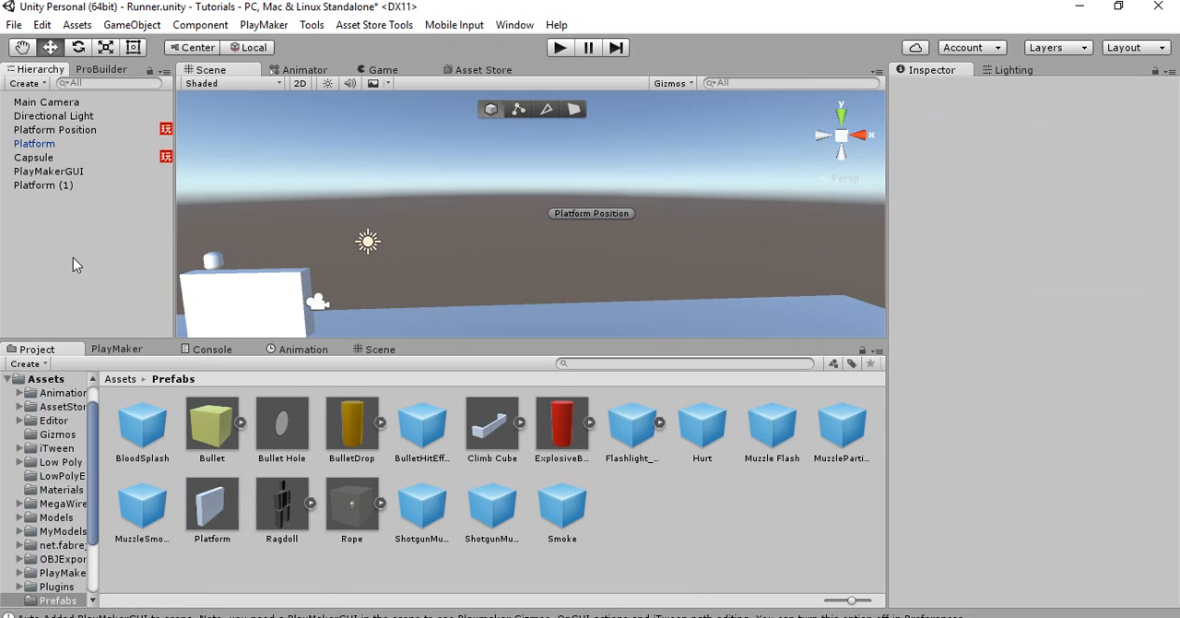
Set Platform Position's Create Object action to create the Platform prefab with Platform Position as the spawn point
click(83, 133)
click(116, 348)
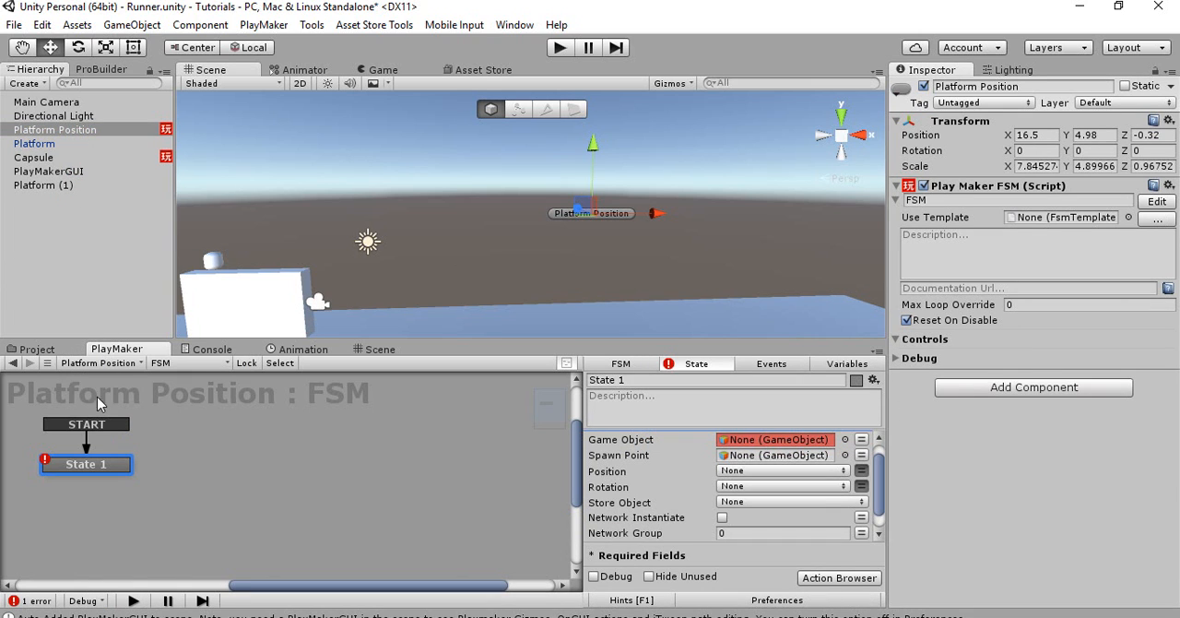
click(845, 440)
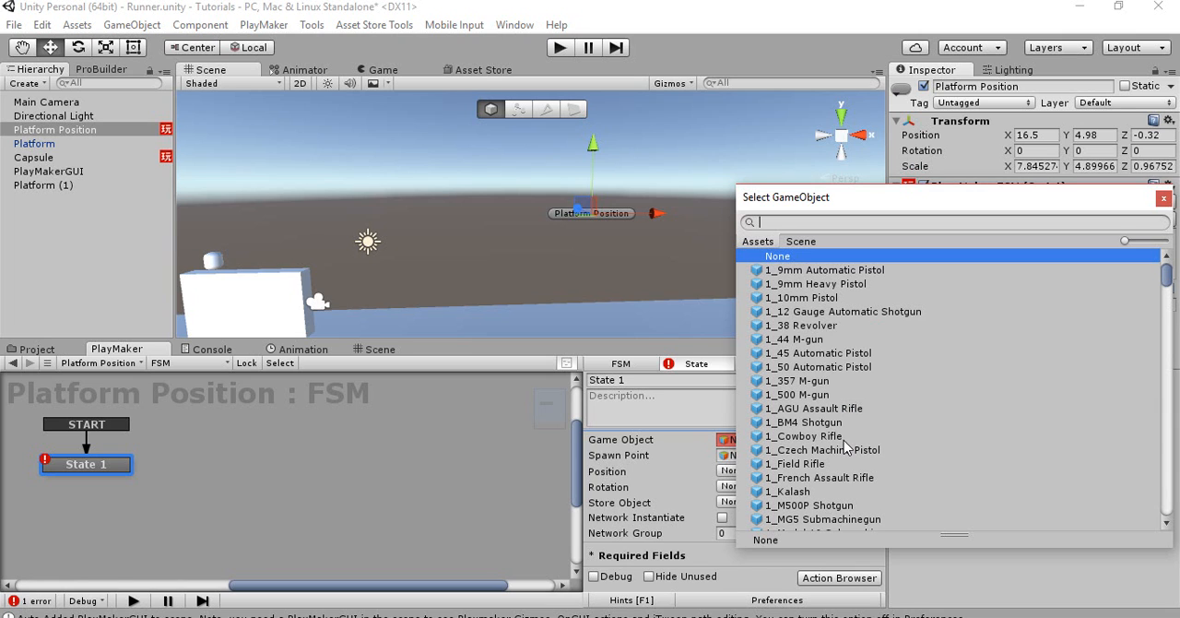
scroll(838, 449, down, 10)
double_click(762, 300)
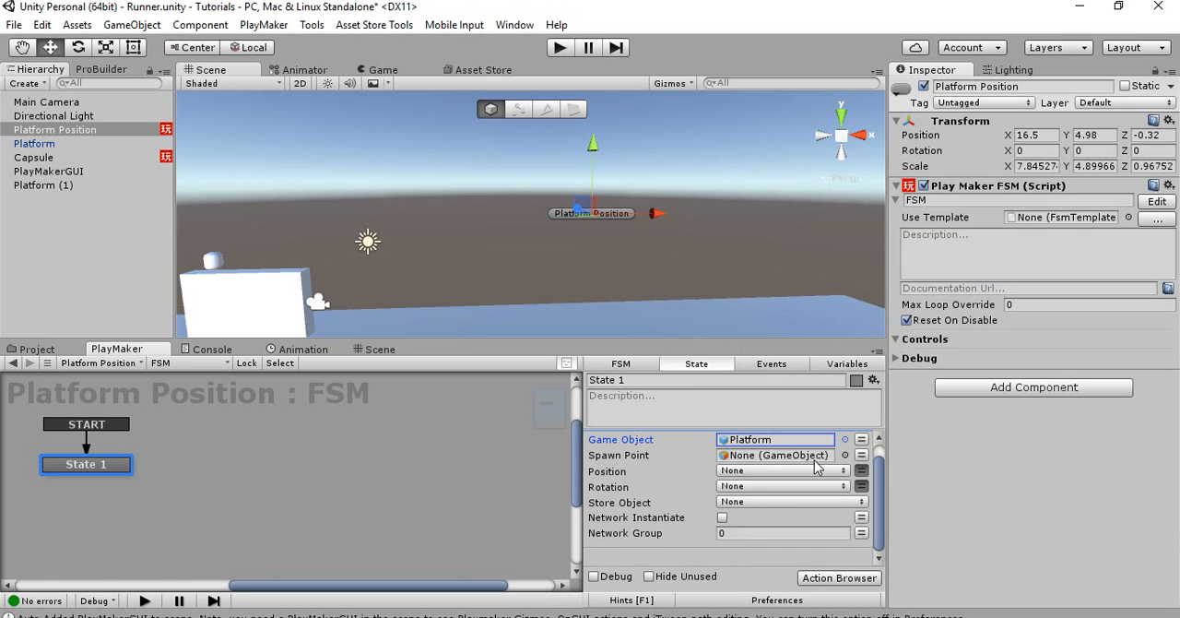
drag(92, 130, 740, 472)
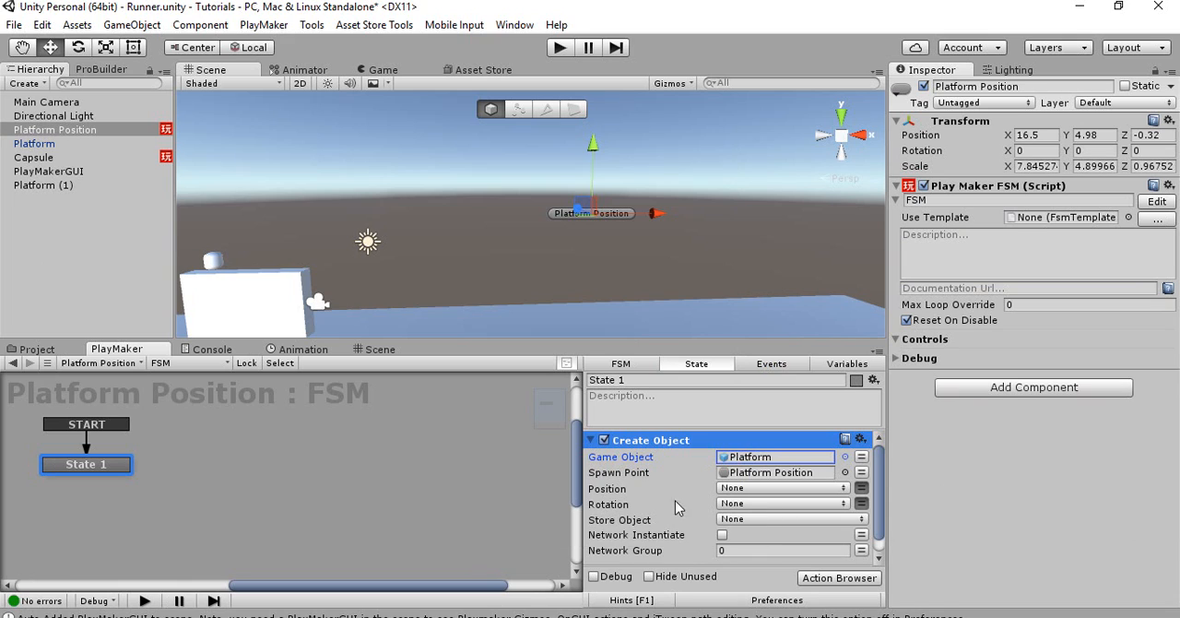
Add a Wait action to State 1 of Platform Position's FSM with a time of 3
scroll(682, 526, down, 1)
scroll(650, 531, up, 1)
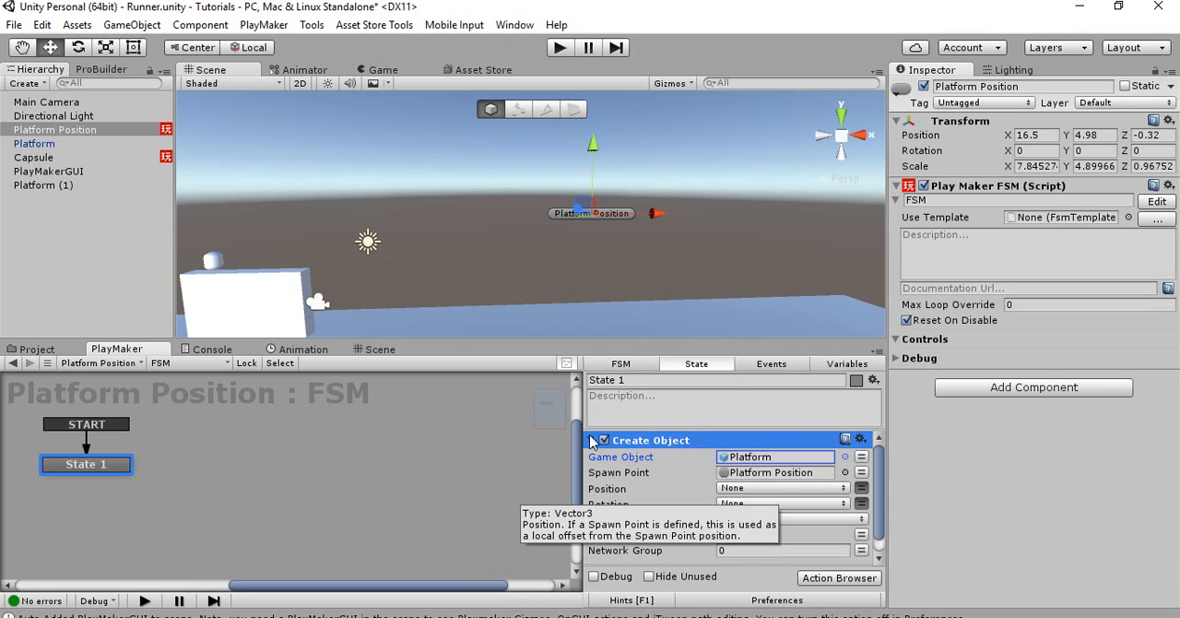
scroll(641, 535, down, 1)
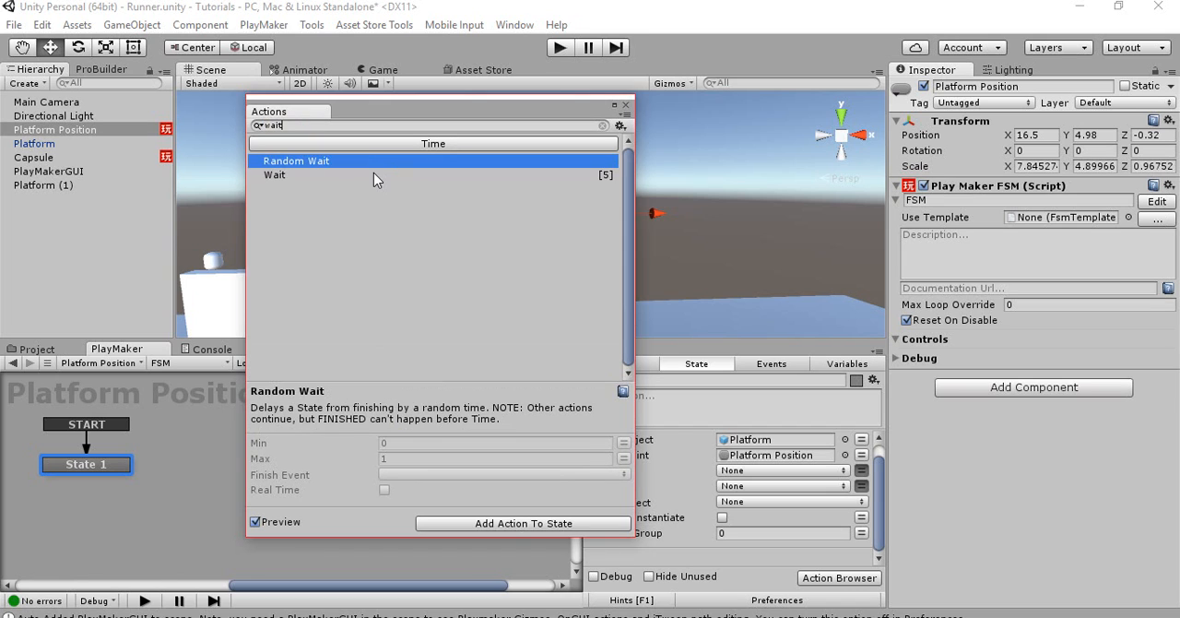
double_click(373, 175)
click(756, 501)
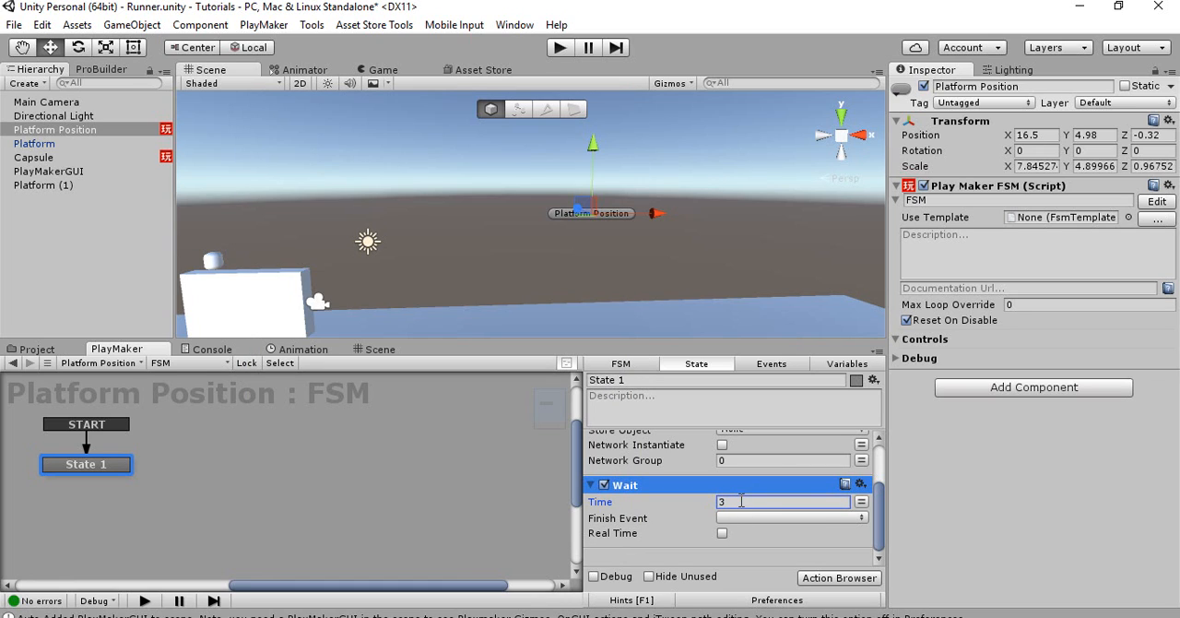
Add a FINISHED transition to State 1 and loop it back to the same state
click(738, 521)
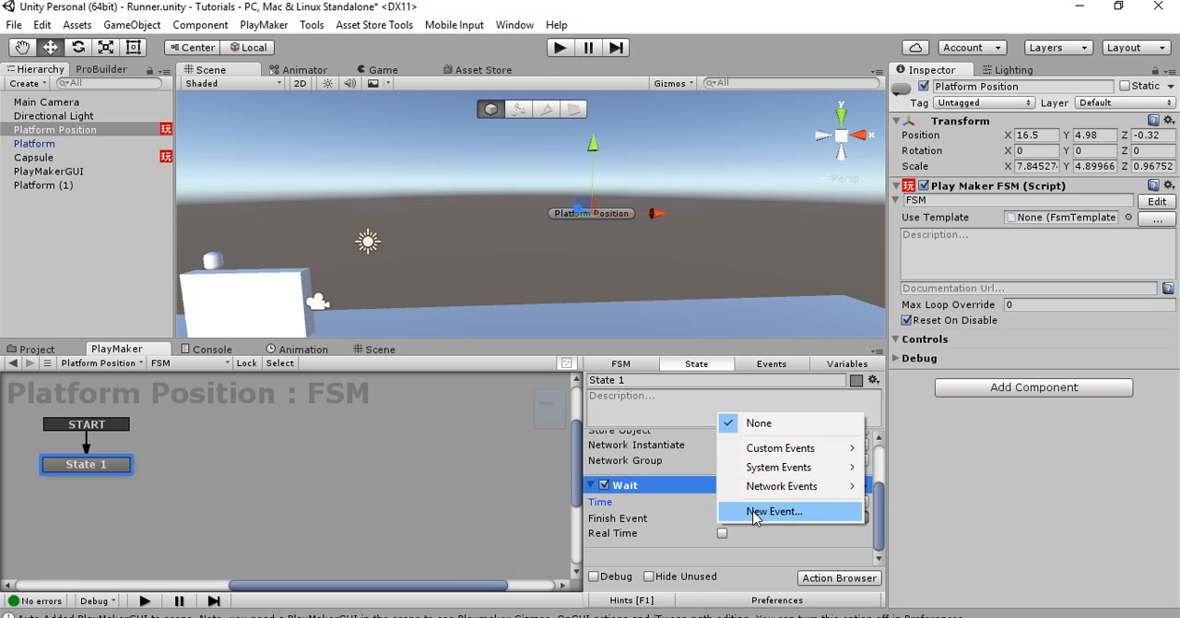
click(90, 468)
ctrl+click(90, 469)
drag(89, 481, 70, 467)
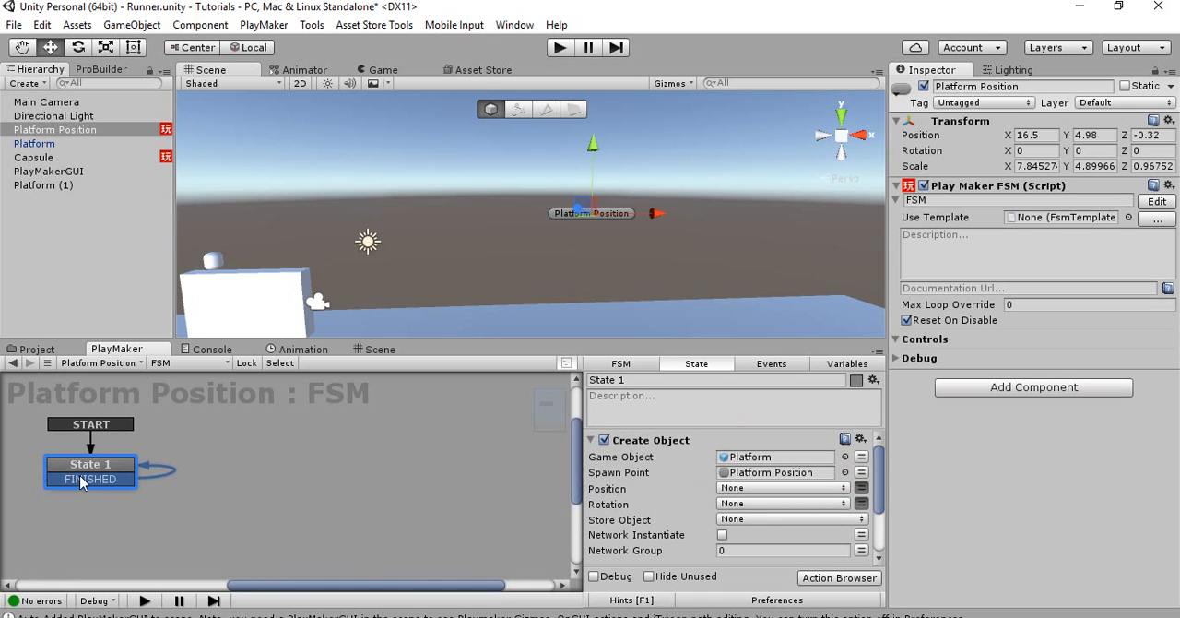
Set the Wait action's finish event to FINISHED and enable Real Time
scroll(835, 540, down, 3)
click(795, 517)
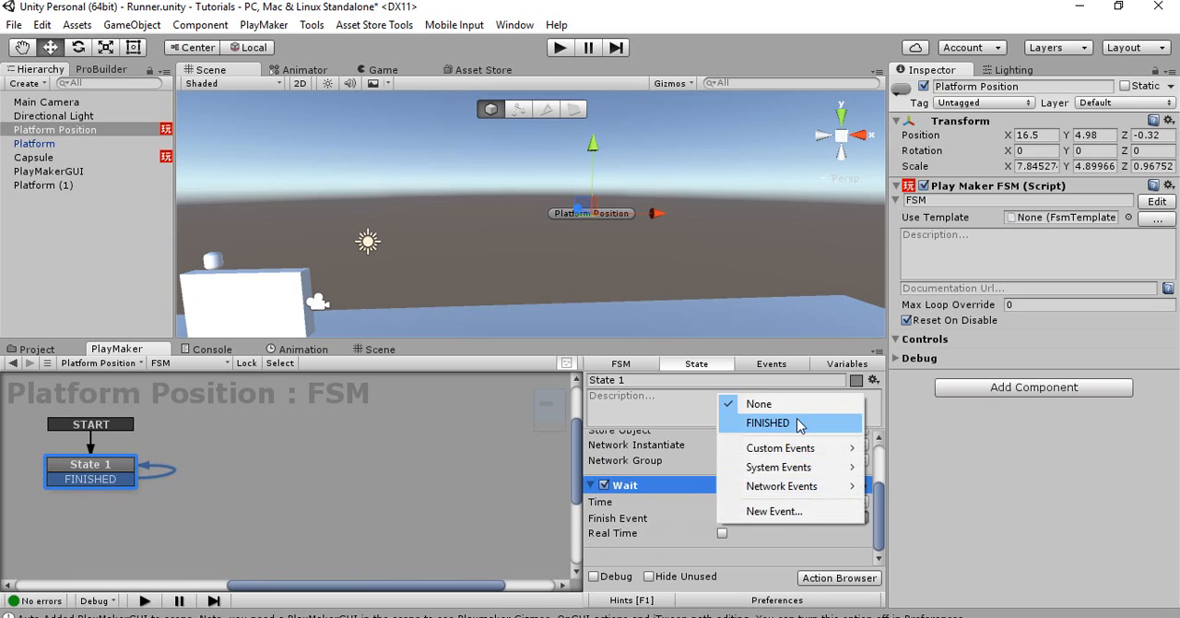
click(764, 420)
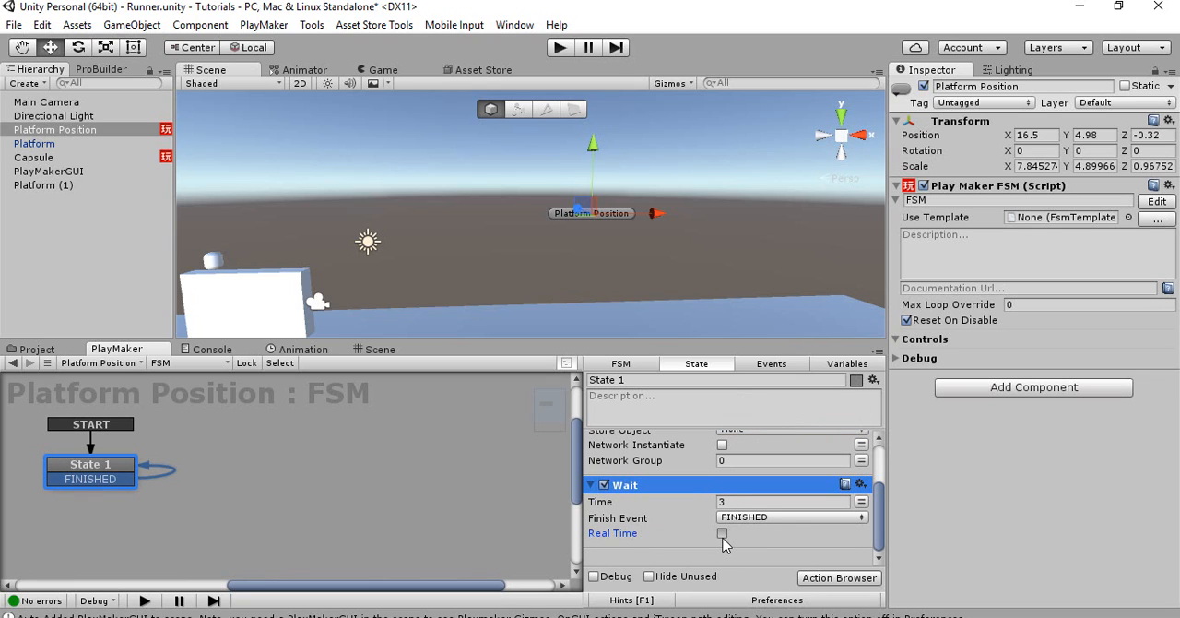
click(723, 534)
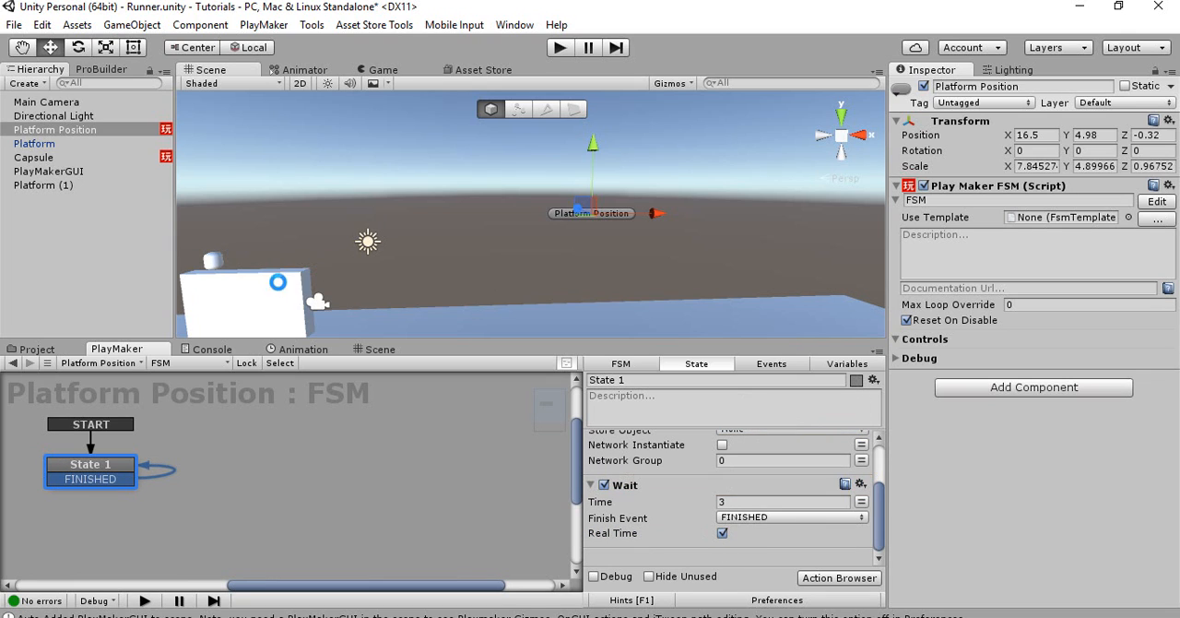
Select the Platform block in the scene and add a PlayMaker FSM to it
click(278, 282)
alt+drag(351, 235, 334, 236)
right_drag(334, 236, 331, 236)
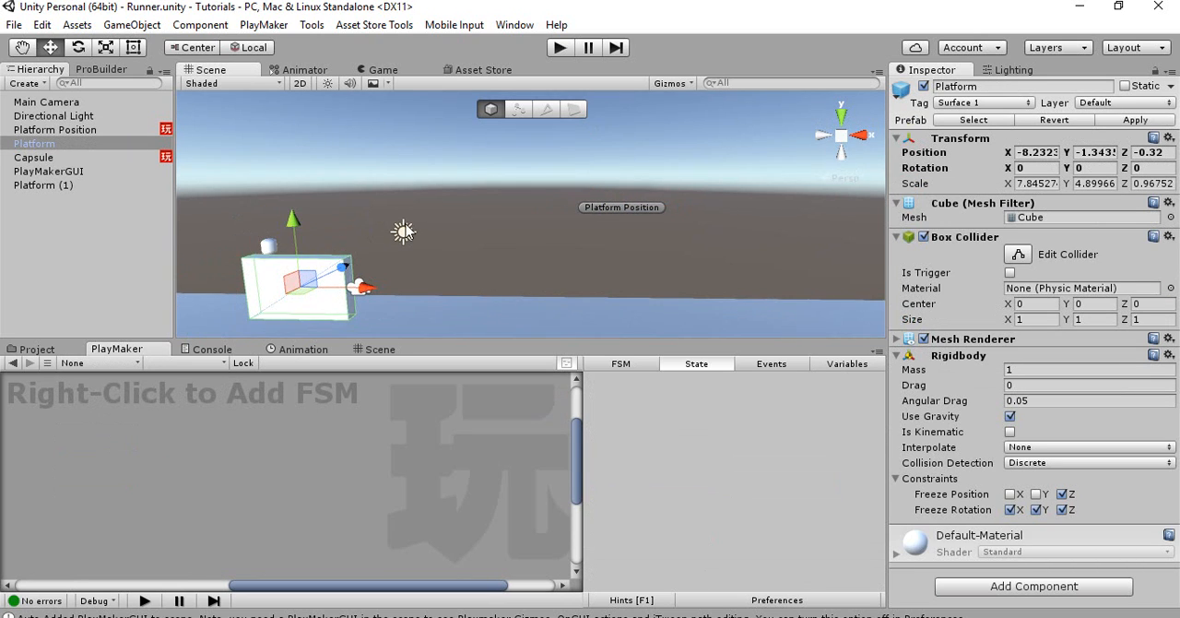
right_drag(426, 211, 380, 239)
right_click(275, 394)
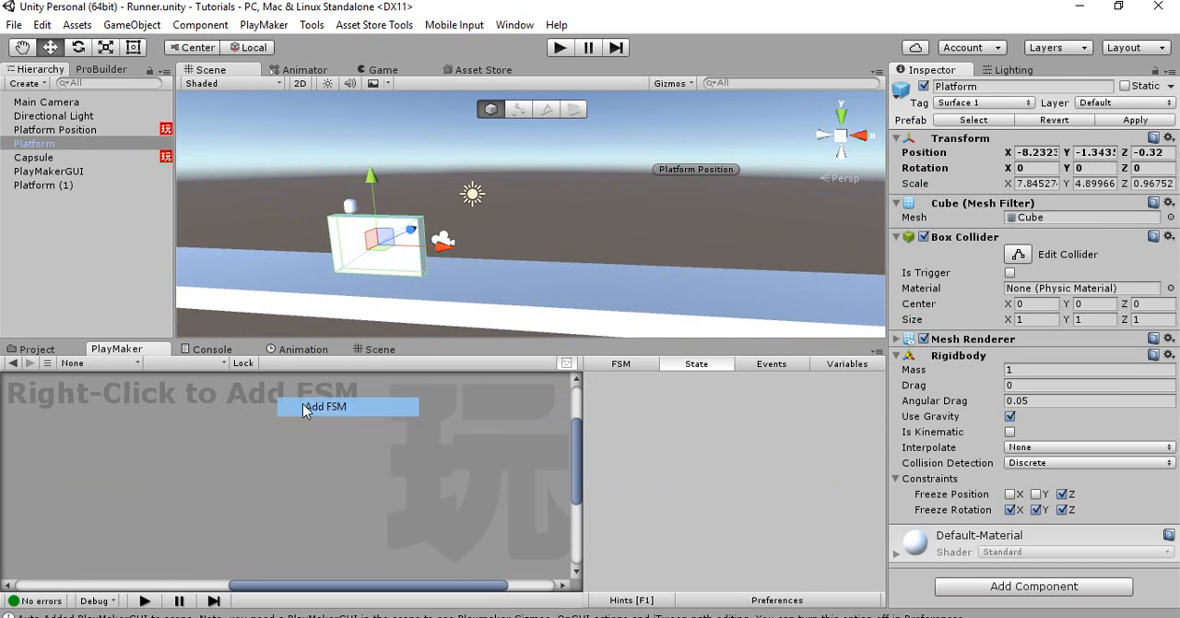
click(305, 406)
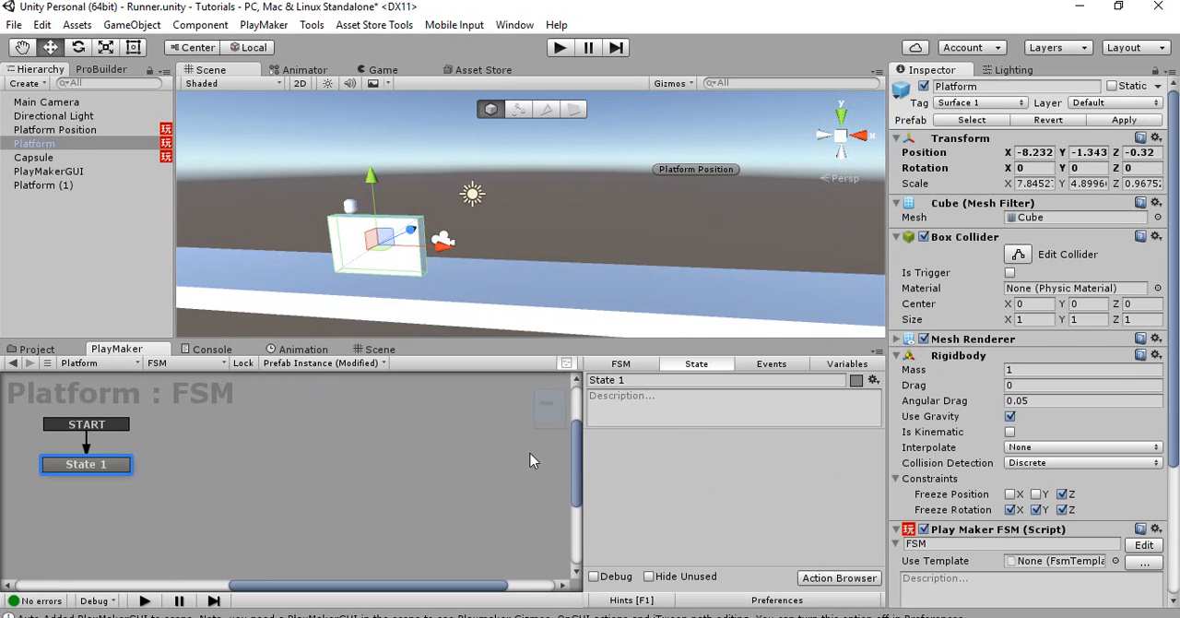
Add a Translate action to State 1 of Platform's FSM with X set to -20, then collapse the action
double_click(618, 472)
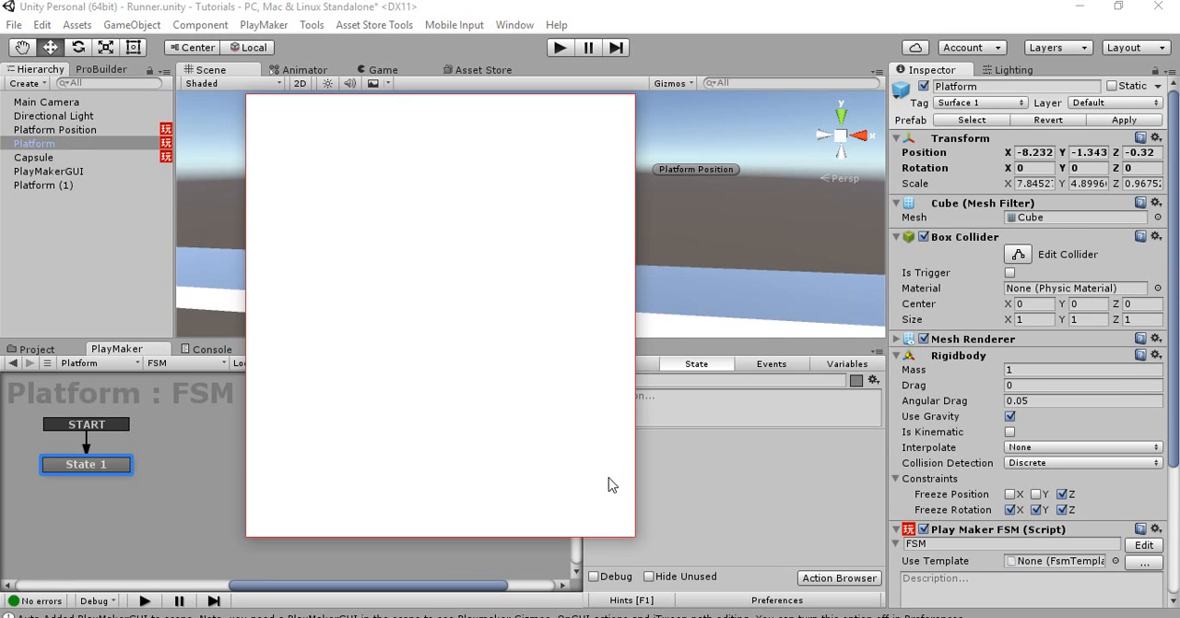
text(translate)
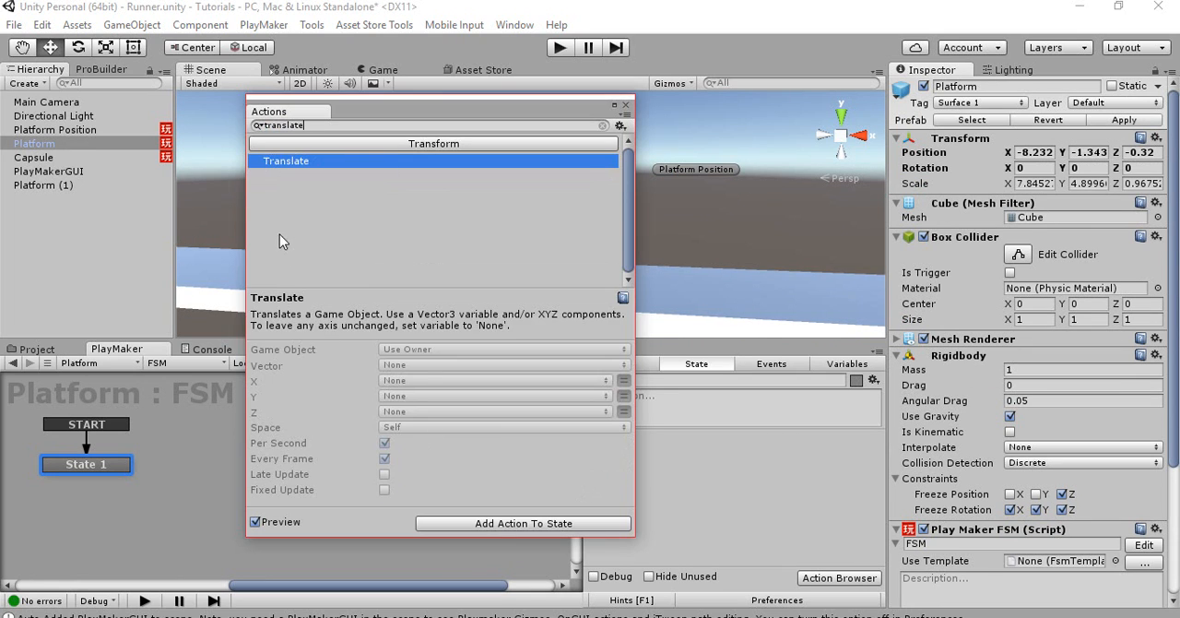
double_click(283, 165)
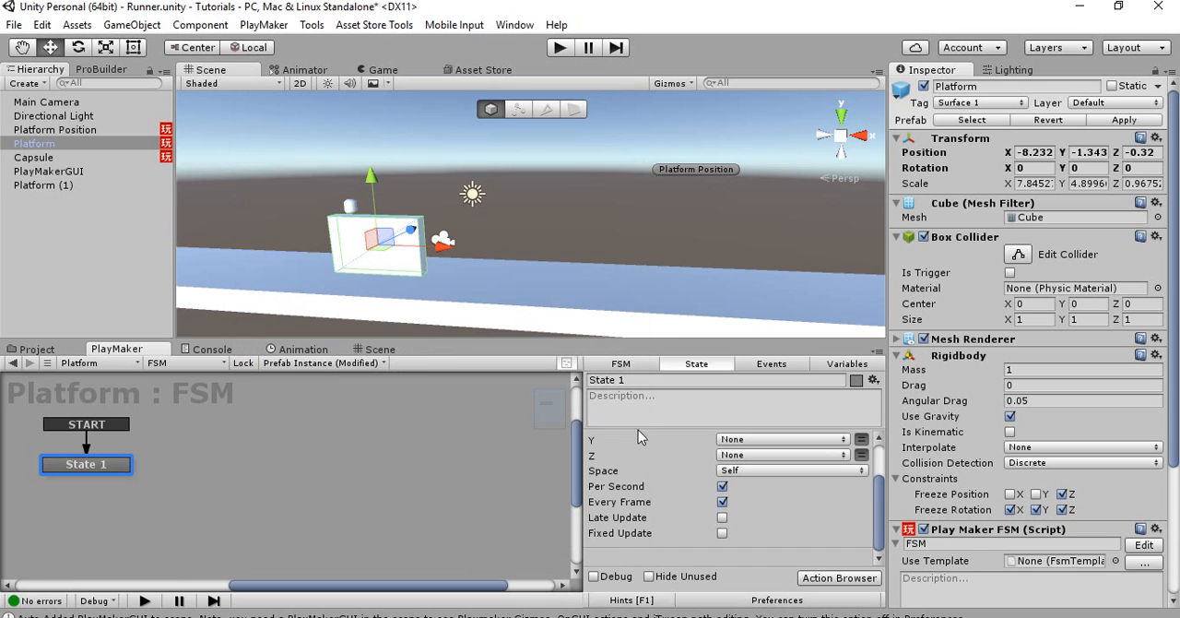
scroll(656, 468, up, 2)
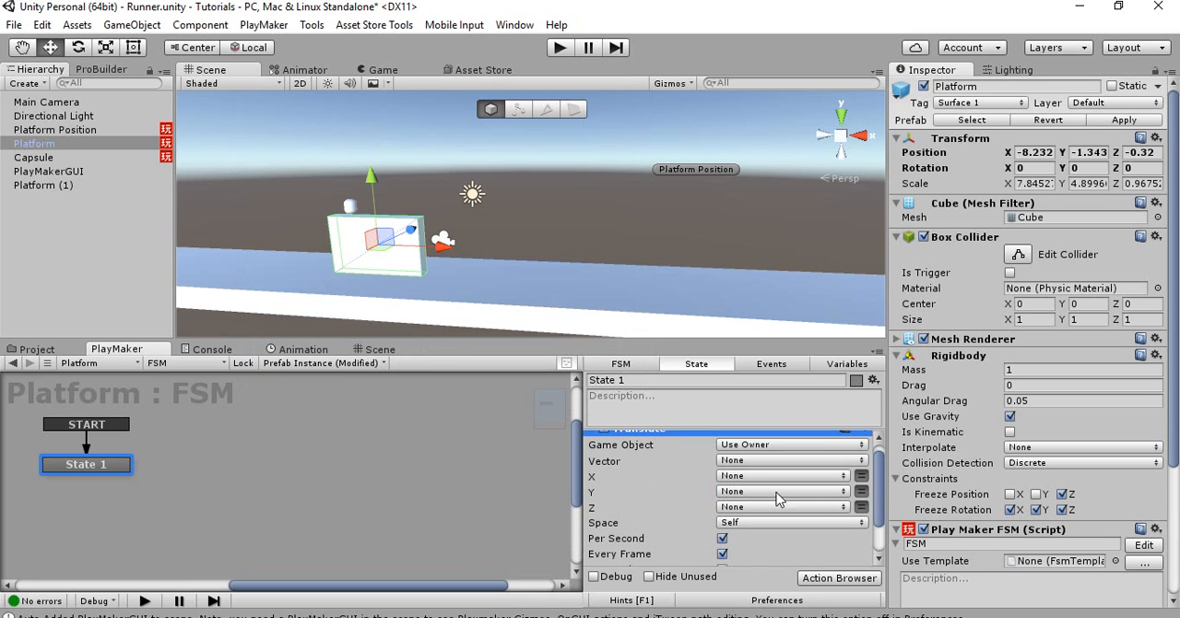
click(860, 476)
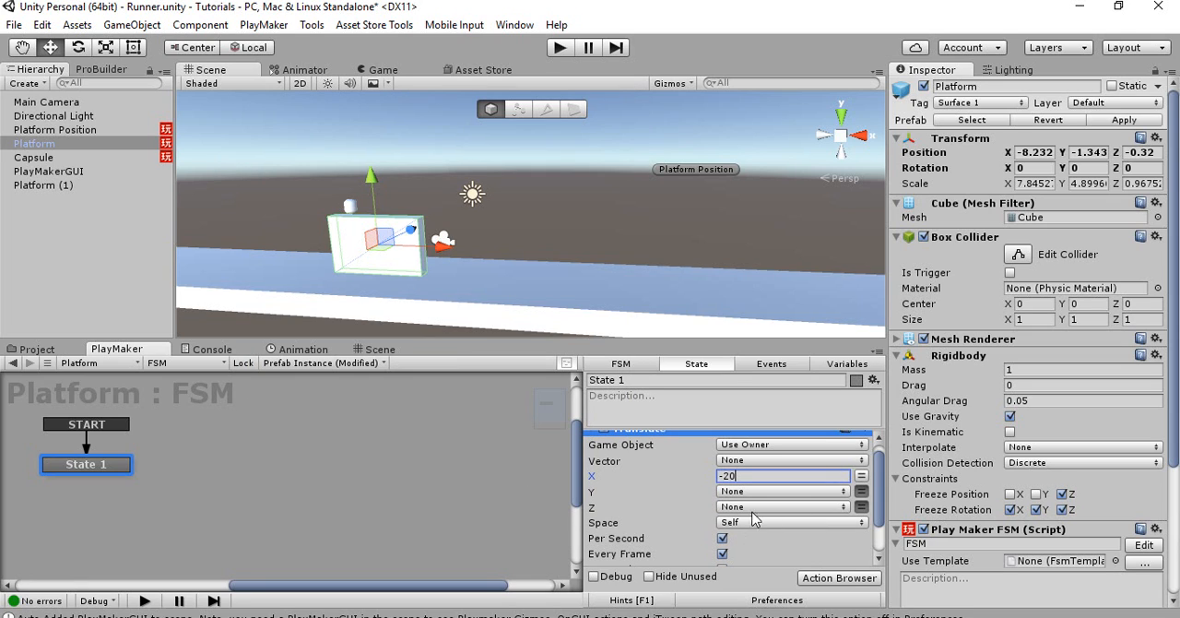
scroll(701, 507, down, 2)
scroll(645, 480, up, 3)
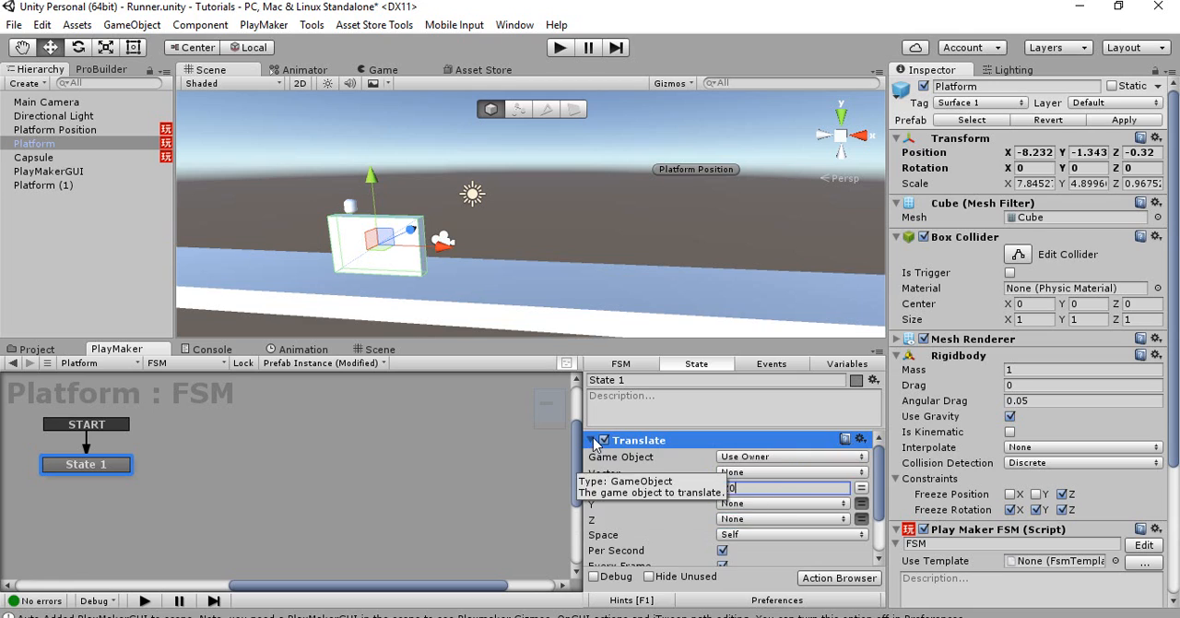
click(595, 443)
Apply the Platform instance's changes to its prefab
click(369, 453)
alt+drag(472, 227, 445, 260)
click(1124, 120)
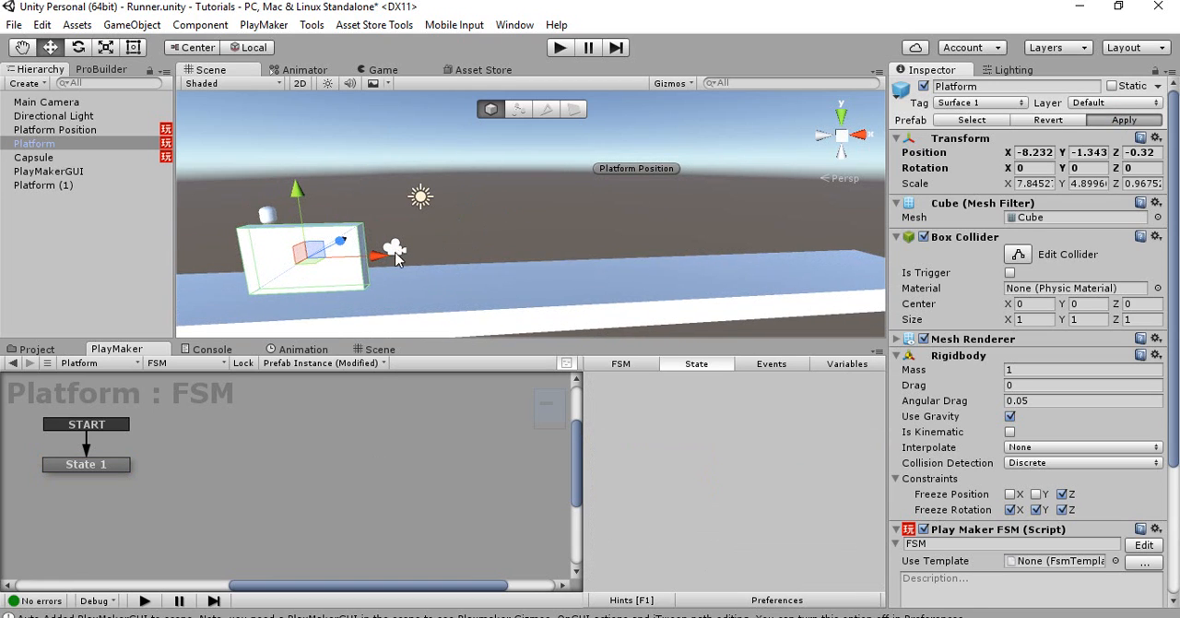
Duplicate Platform and move the copy along X to about 1.89, beside the original
drag(374, 261, 519, 258)
key(ctrl+d)
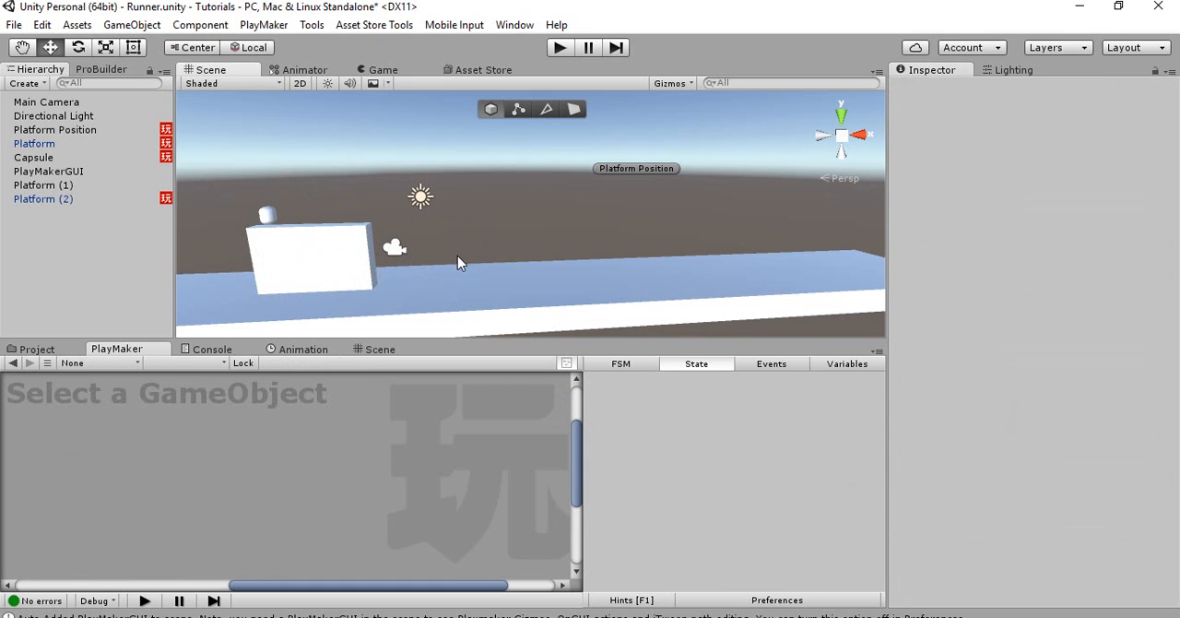
click(358, 259)
drag(398, 256, 531, 260)
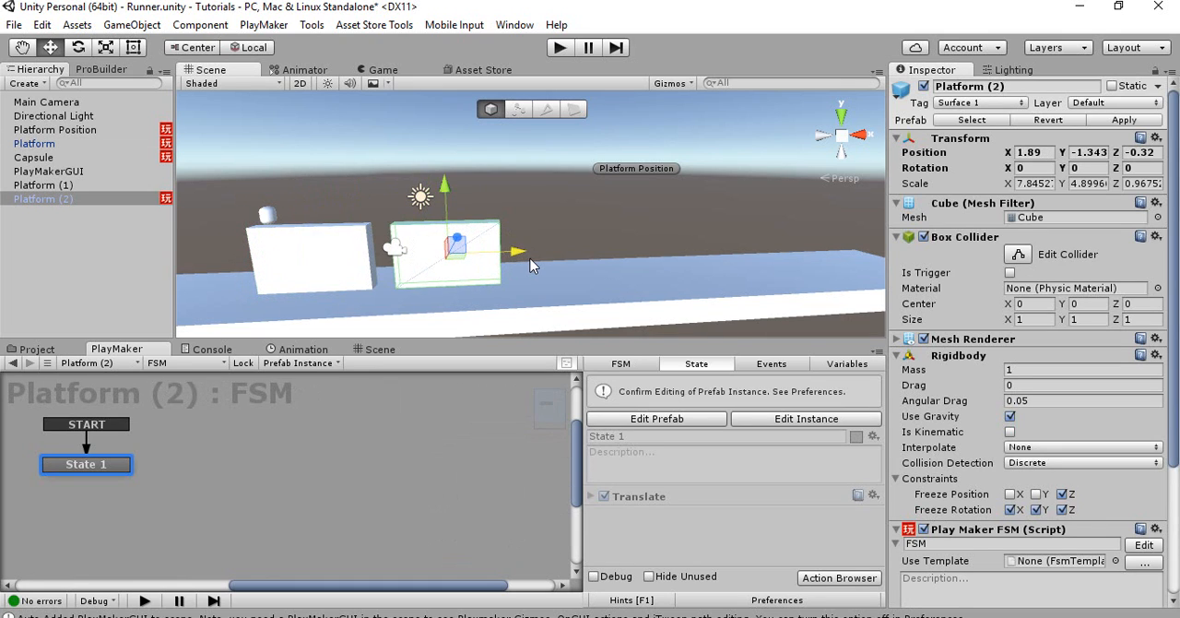
Move the duplicated platform farther from the original, to X about 5.29, and check the gap in the Game view
click(378, 70)
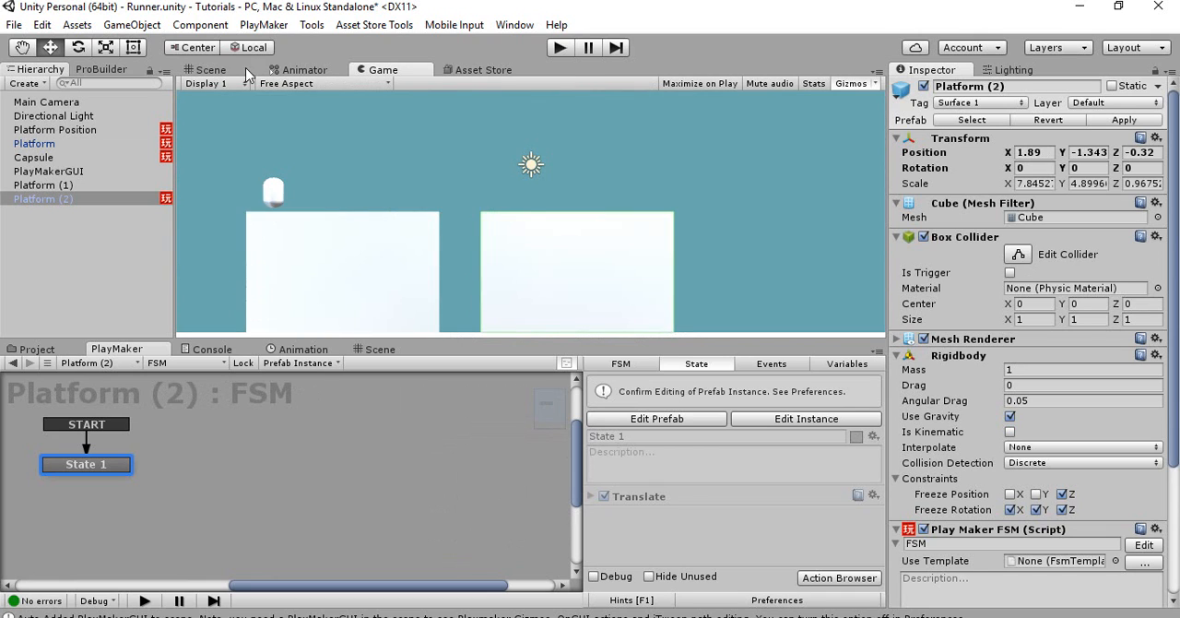
click(210, 70)
drag(499, 239, 553, 239)
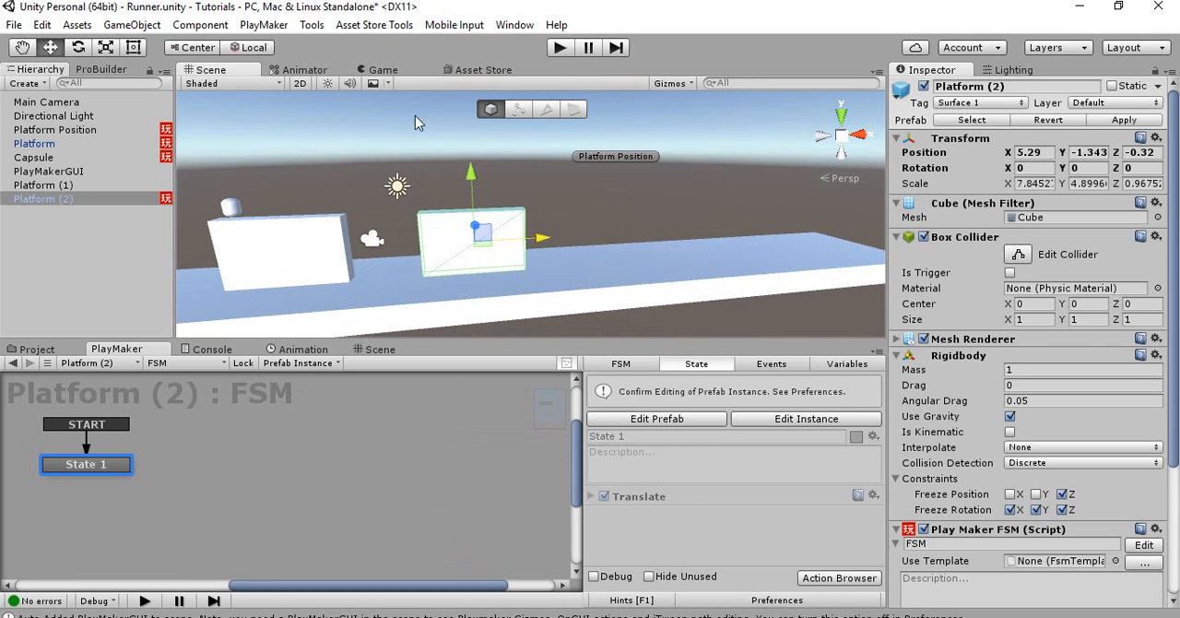
click(378, 71)
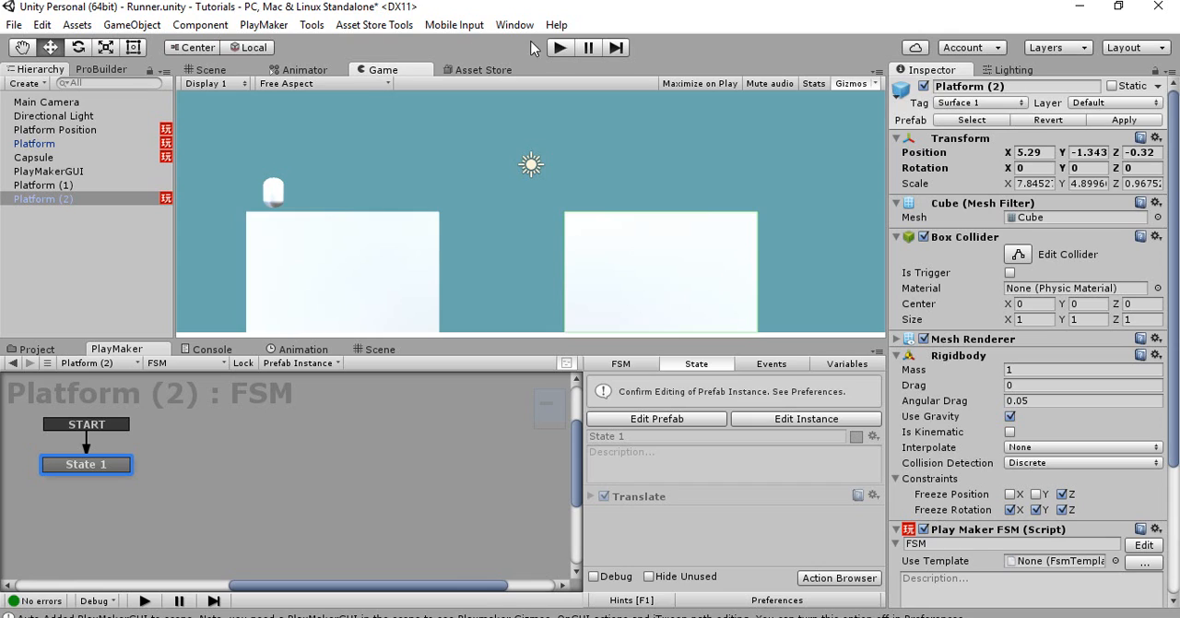
Run the game, examine how the platforms move in the Game and Scene views, and stop it
click(561, 48)
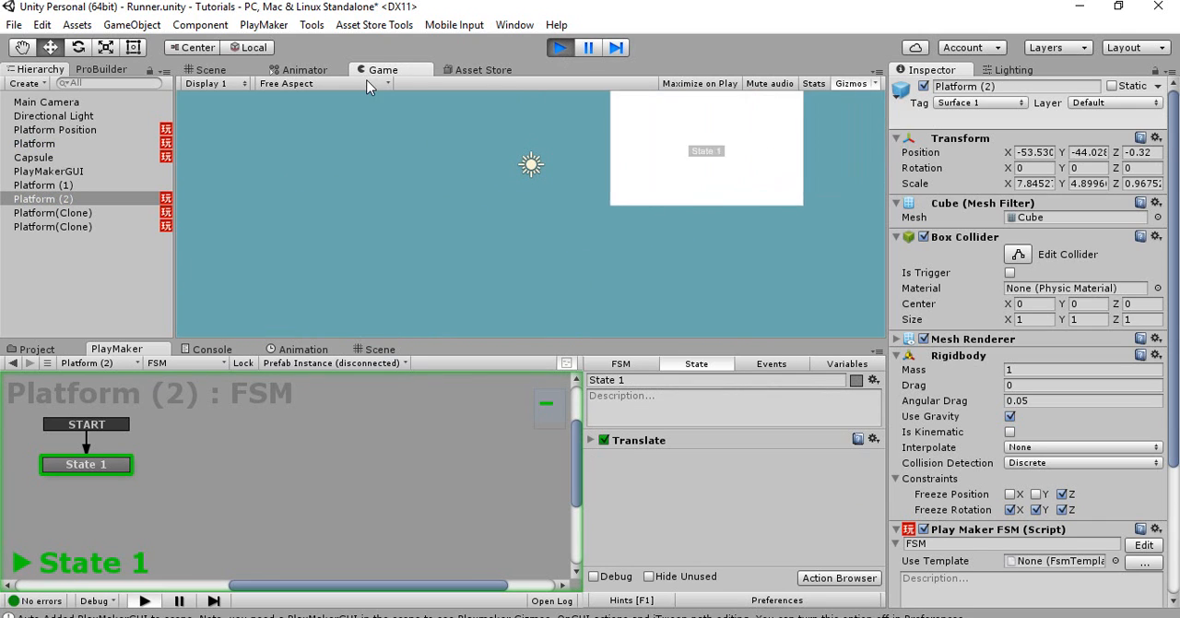
click(240, 71)
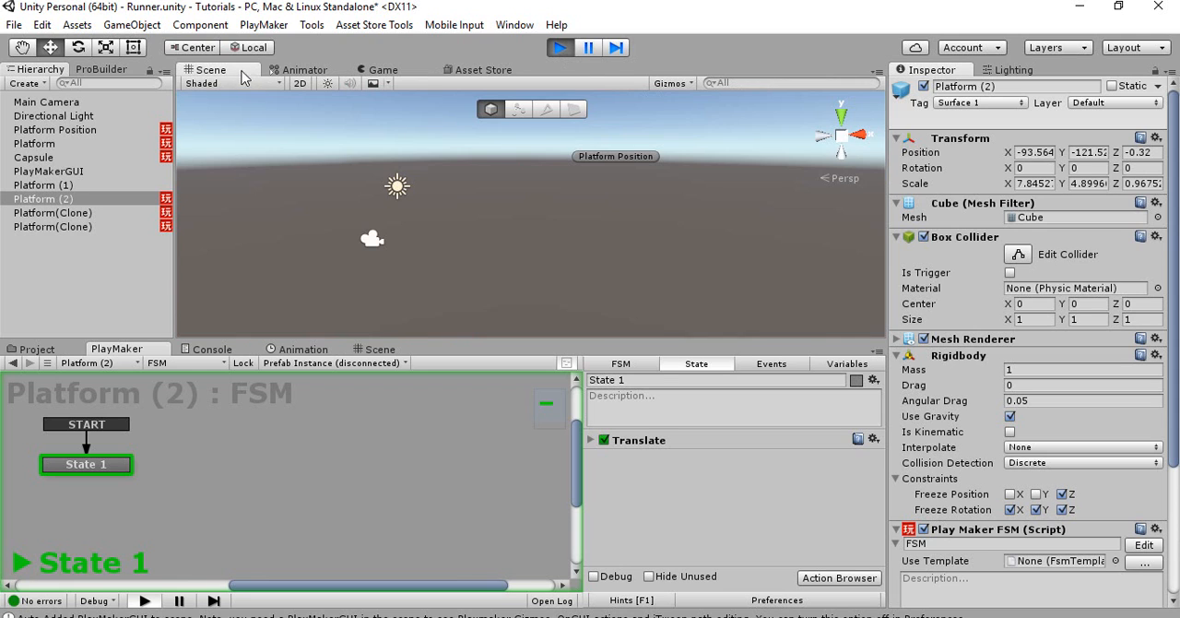
mouse_move(415, 176)
right_down()
mouse_move(518, 159)
mouse_move(379, 190)
right_up()
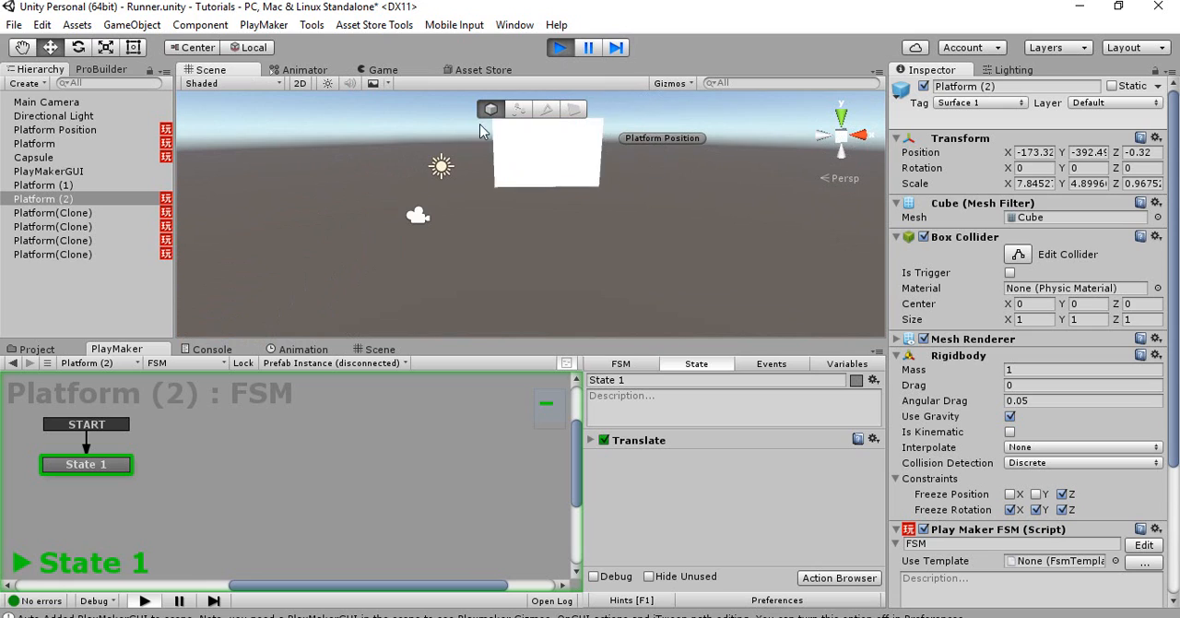
right_drag(490, 177, 495, 188)
key(w)
key(s)
click(559, 47)
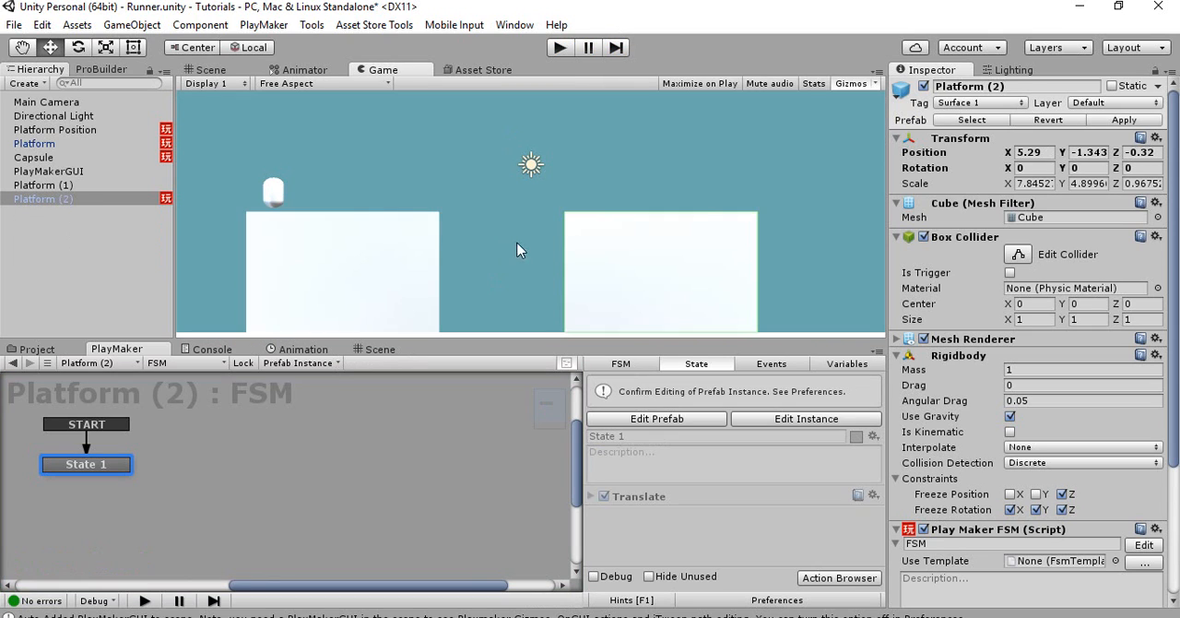
Disable gravity on the wide base Platform (1) and freeze its Rigidbody position and rotation on X, Y and Z
click(403, 253)
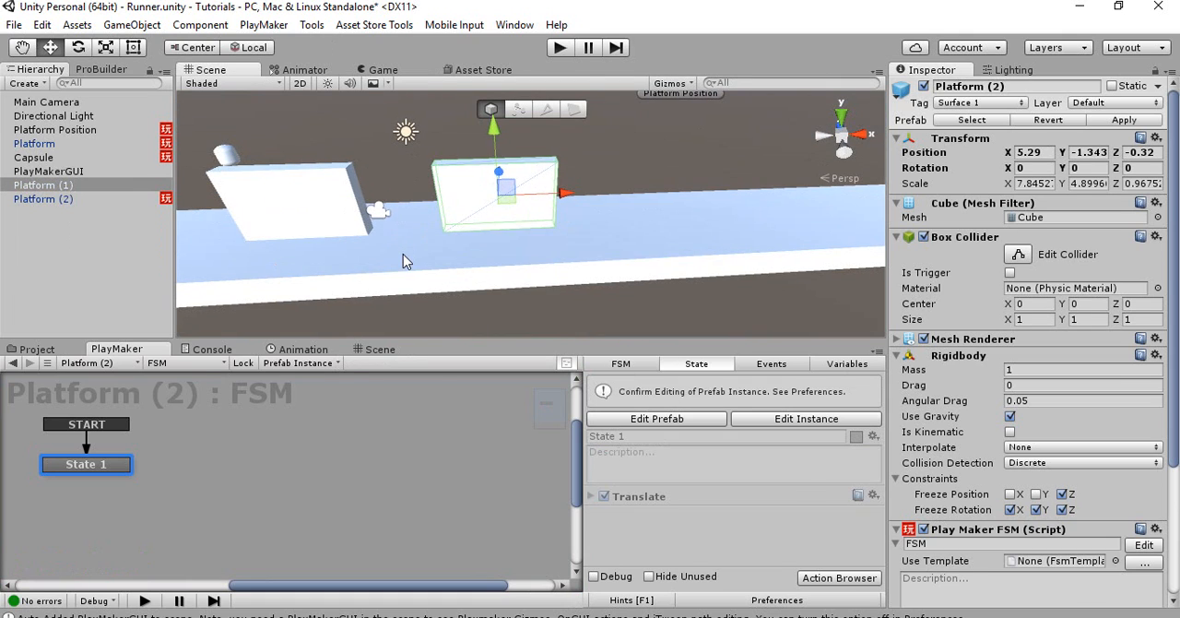
click(1010, 399)
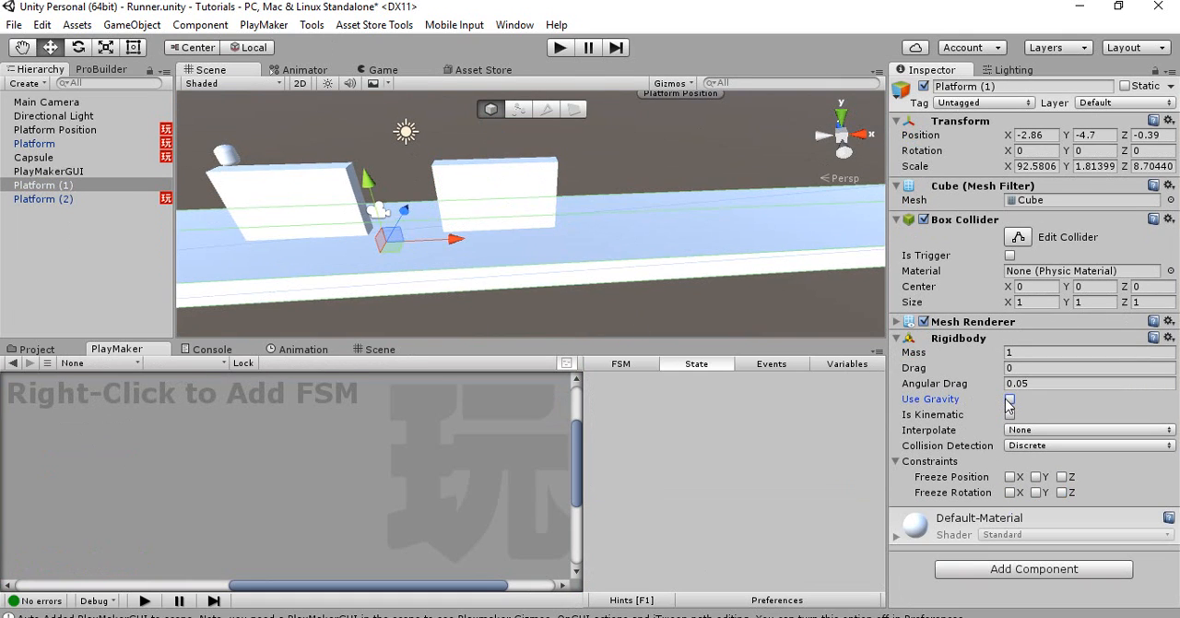
click(1010, 477)
click(1035, 477)
click(1061, 477)
click(1009, 492)
click(1036, 492)
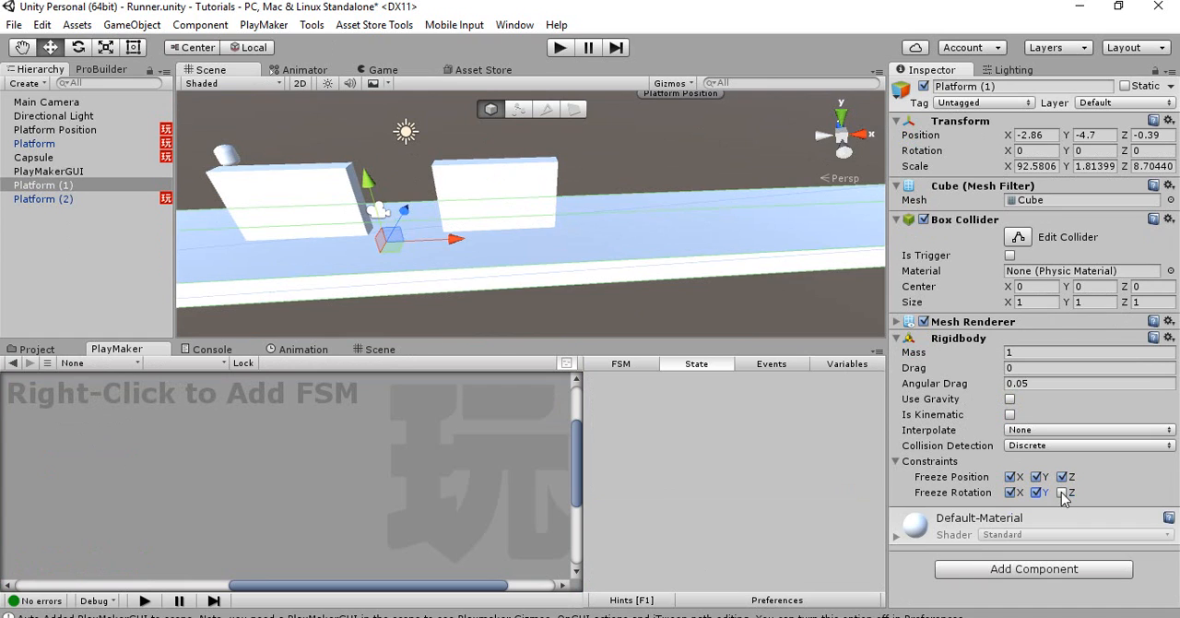
click(1061, 492)
Set the Rigidbody mass of Platform (1) to 50 and test-run the game
click(1036, 353)
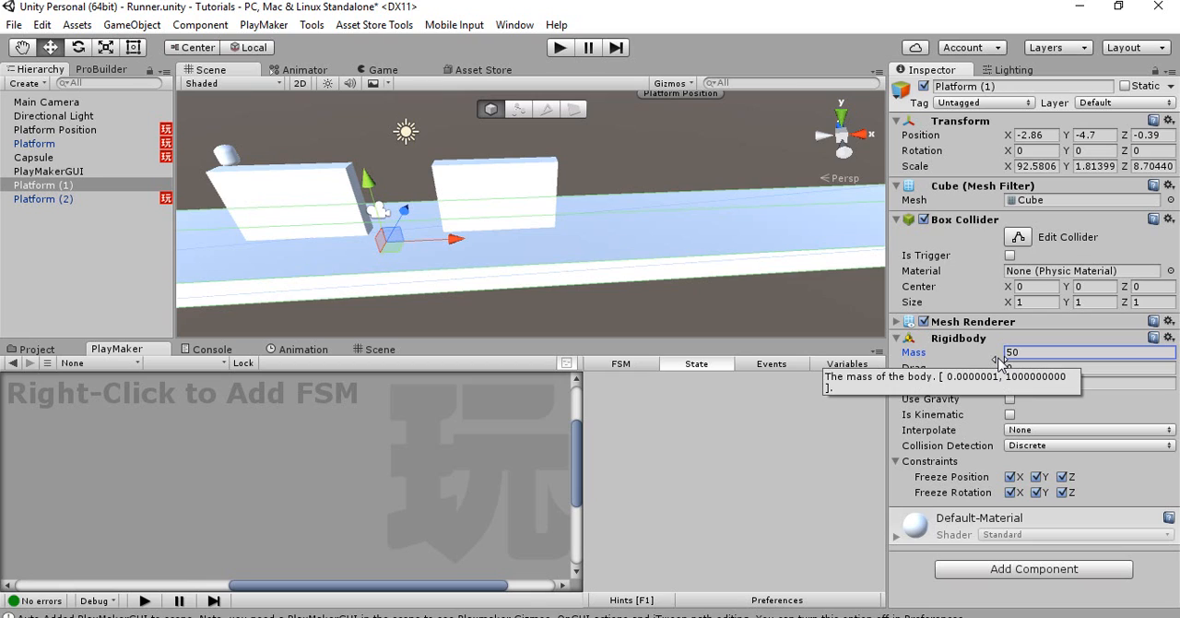
click(562, 48)
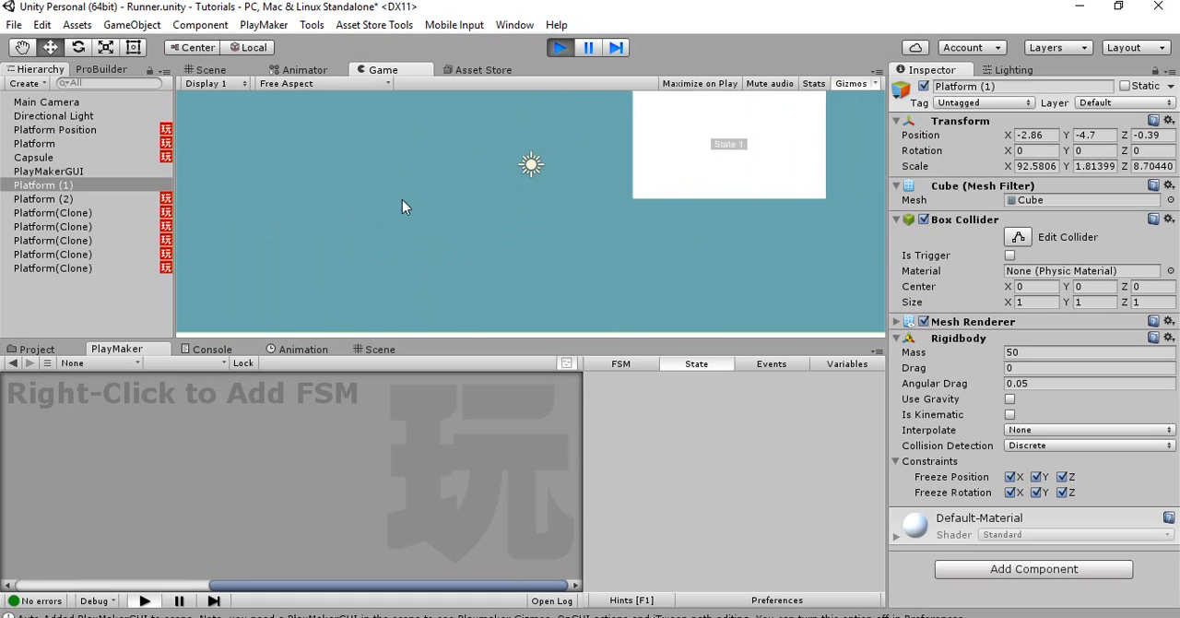
click(557, 48)
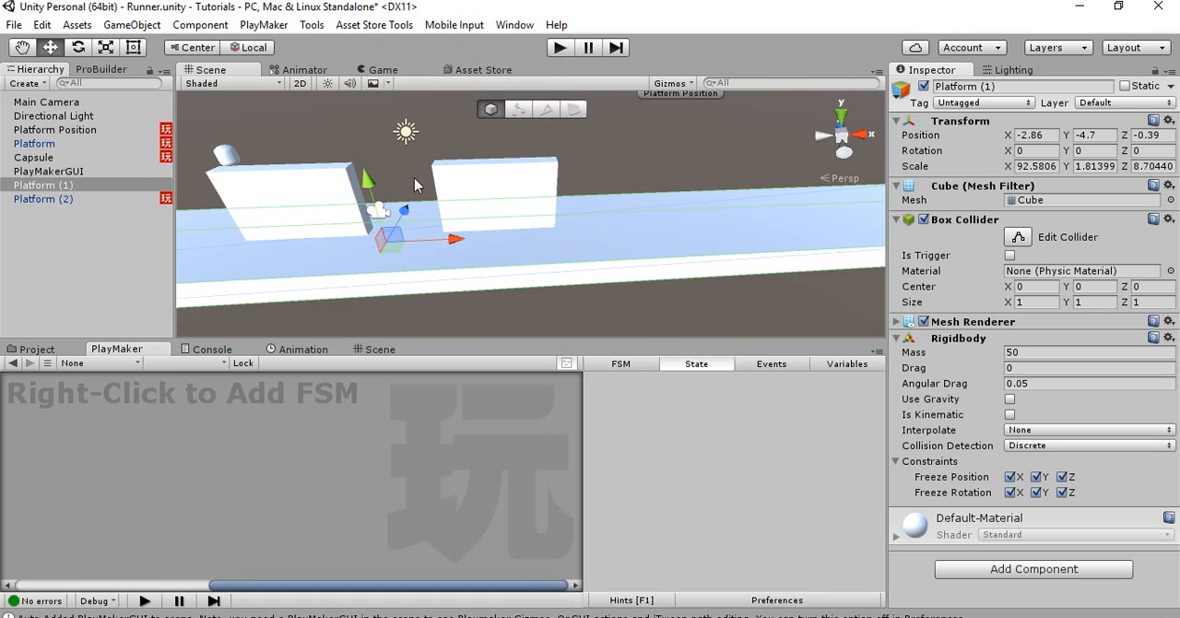
Edit the Platform instance's FSM to set the Translate action's X to -10 in State 1, and test-run the game
right_drag(432, 196, 462, 179)
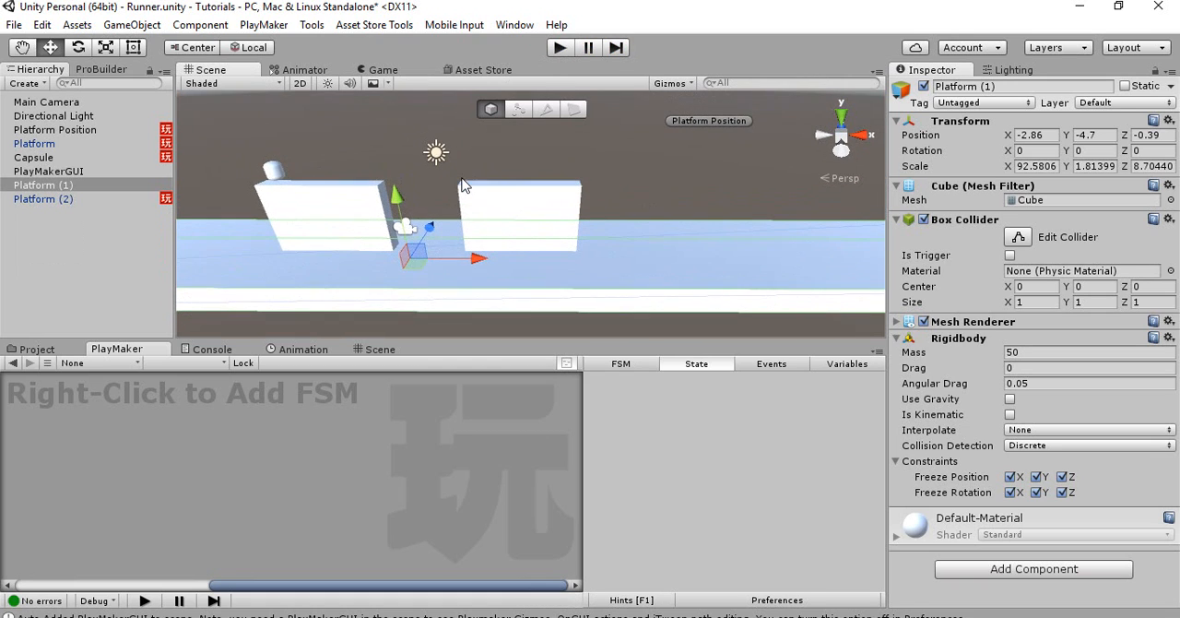
click(71, 145)
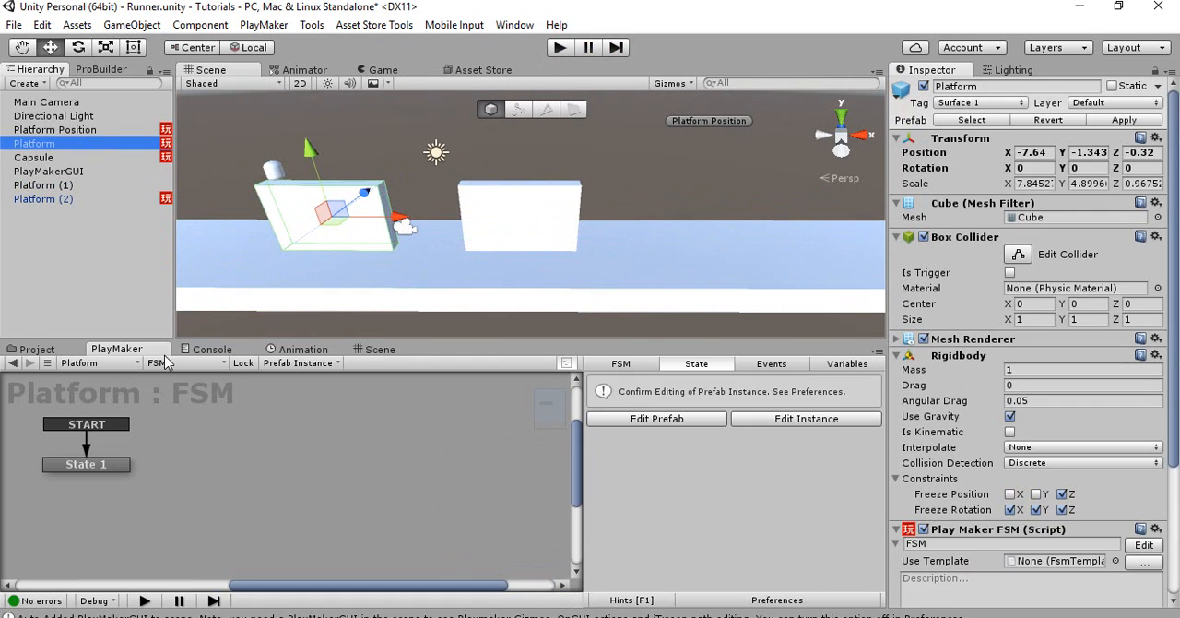
click(100, 465)
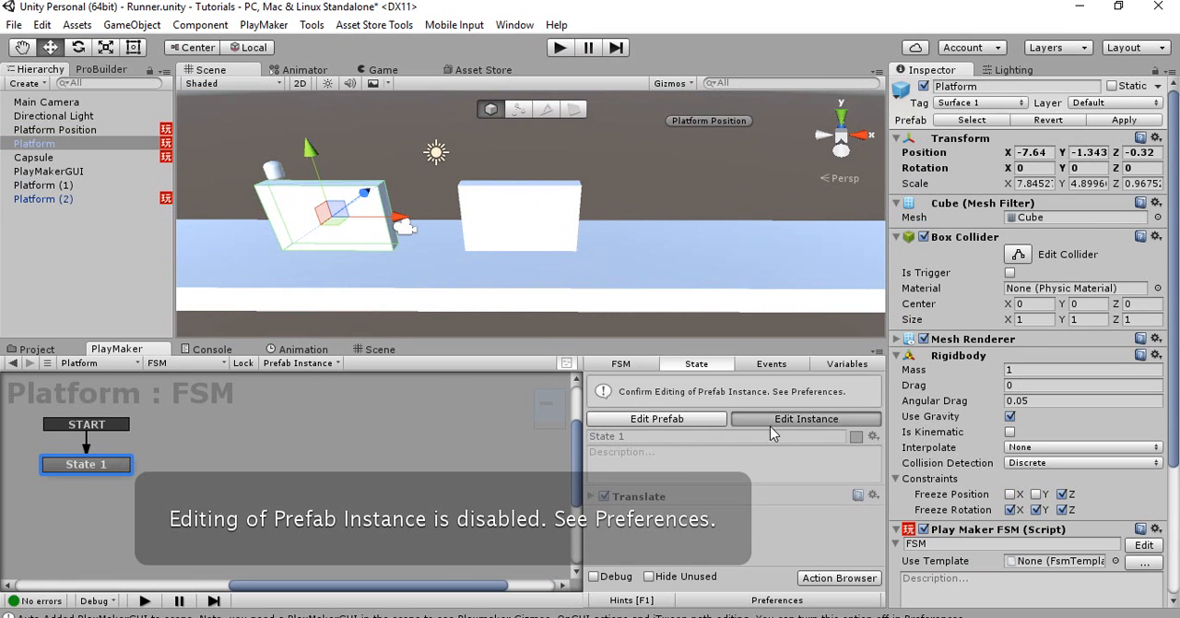
click(806, 418)
click(589, 478)
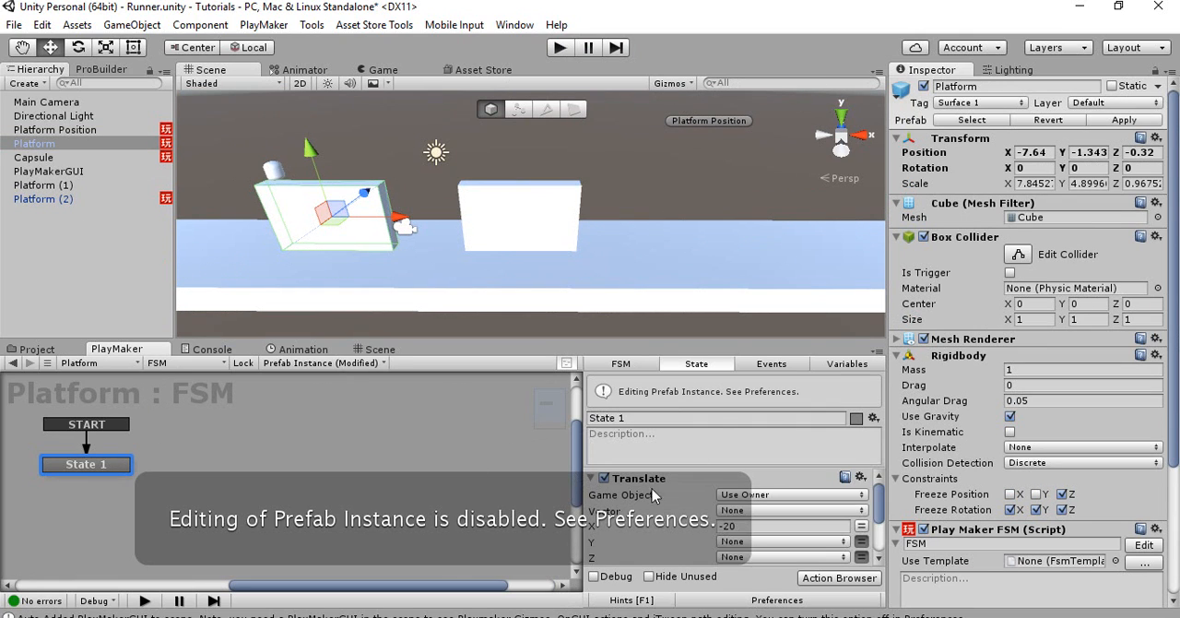
click(733, 526)
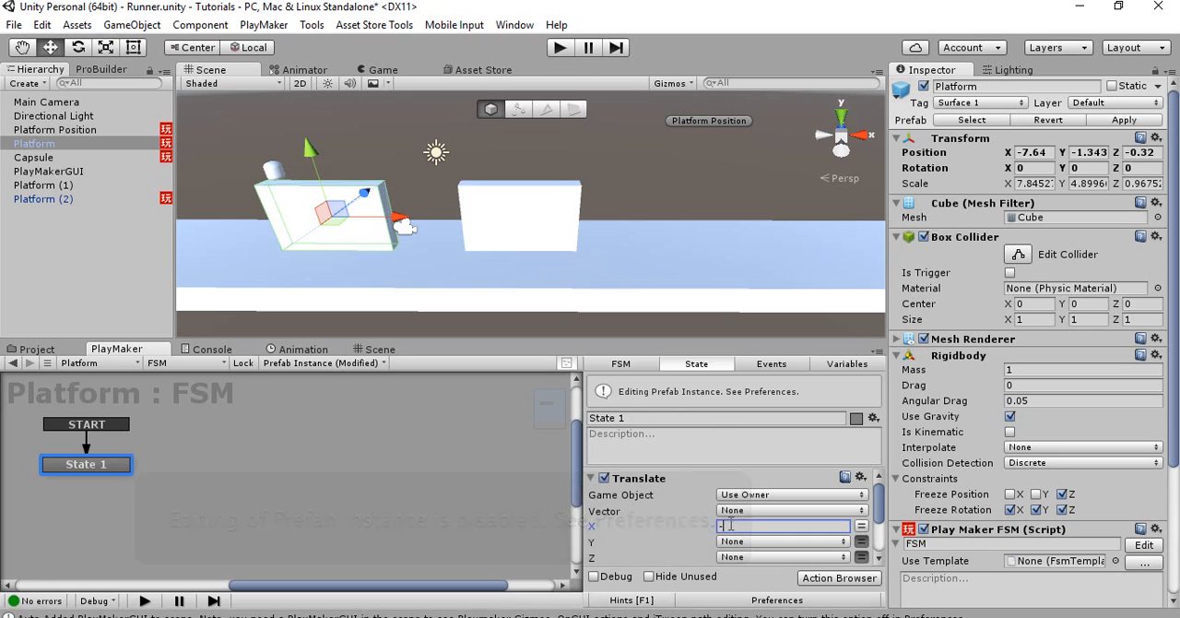
text(-10)
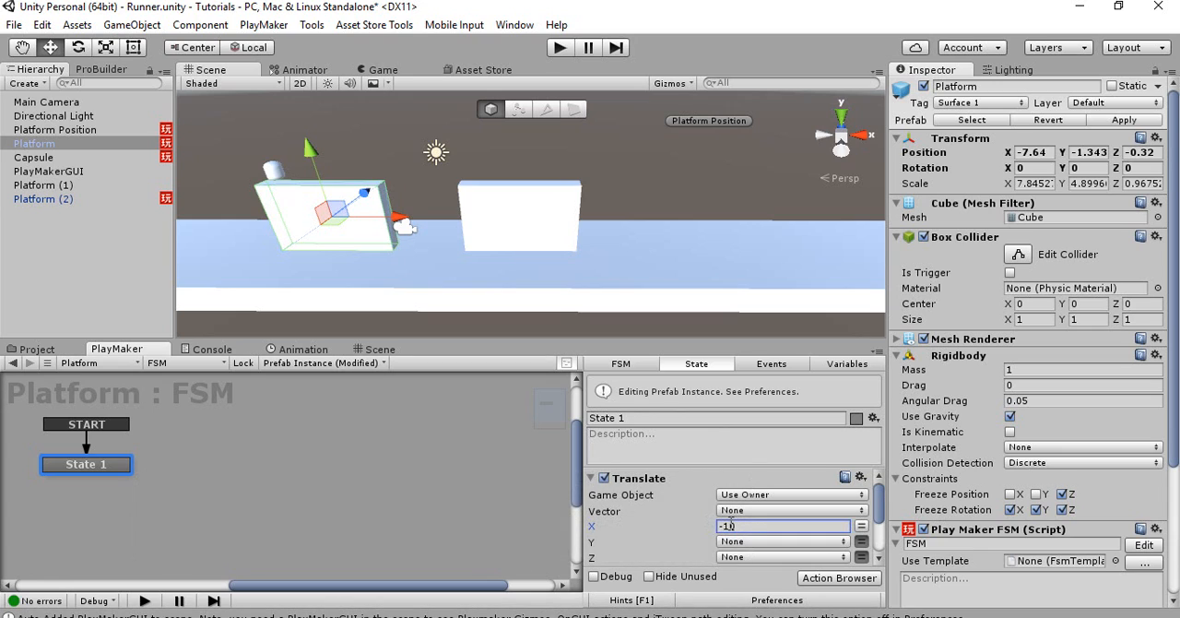
click(292, 507)
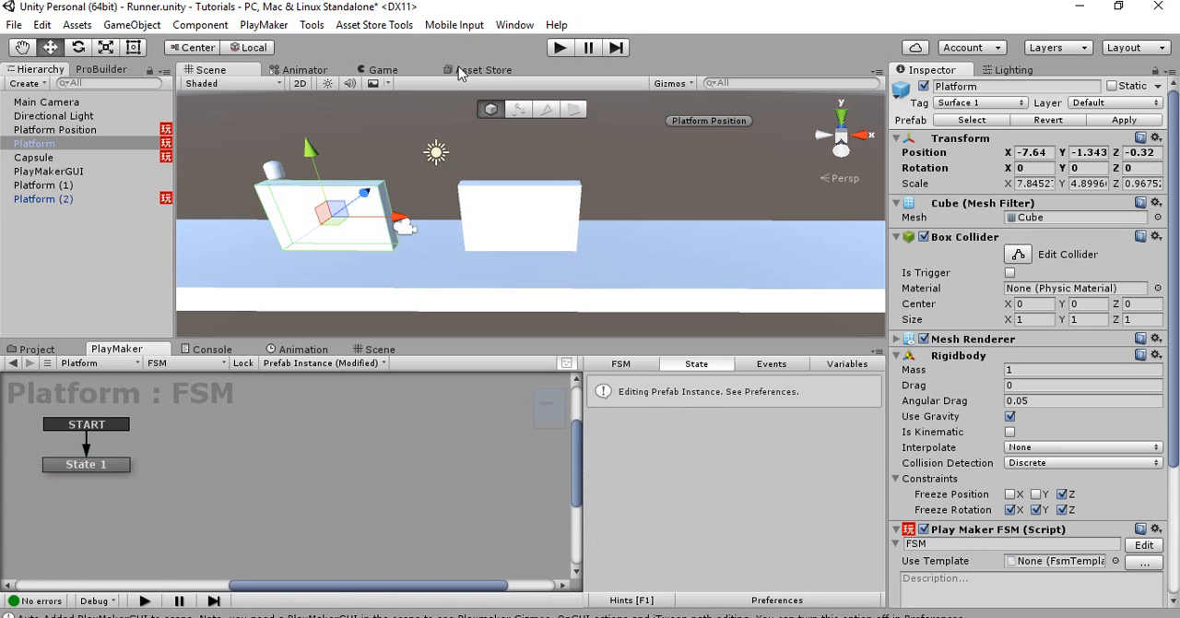
click(560, 47)
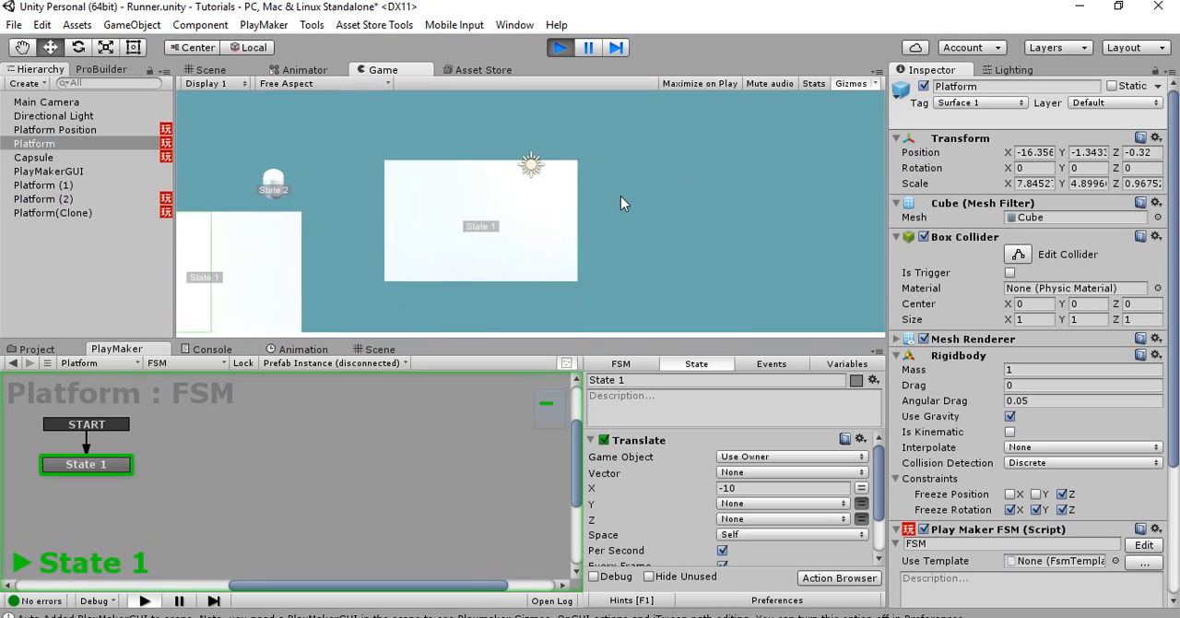
click(559, 49)
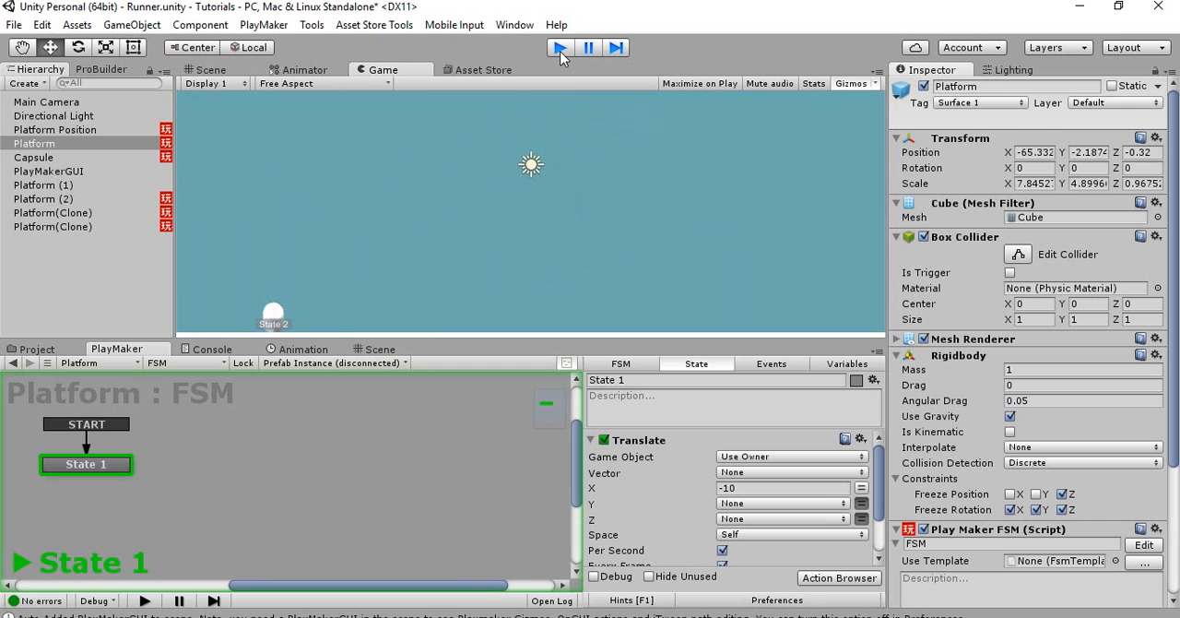
Move the Platform Position spawn object along X to about 50.08, beyond the far end of the base platform
right_drag(486, 176, 492, 141)
click(616, 121)
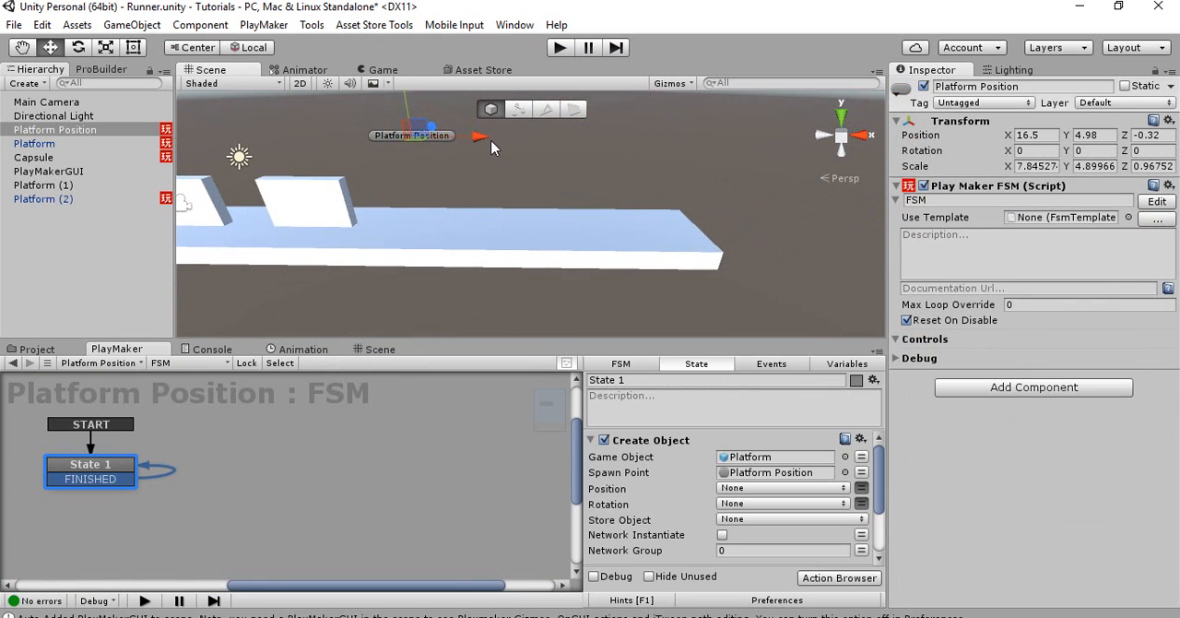
drag(492, 147, 808, 143)
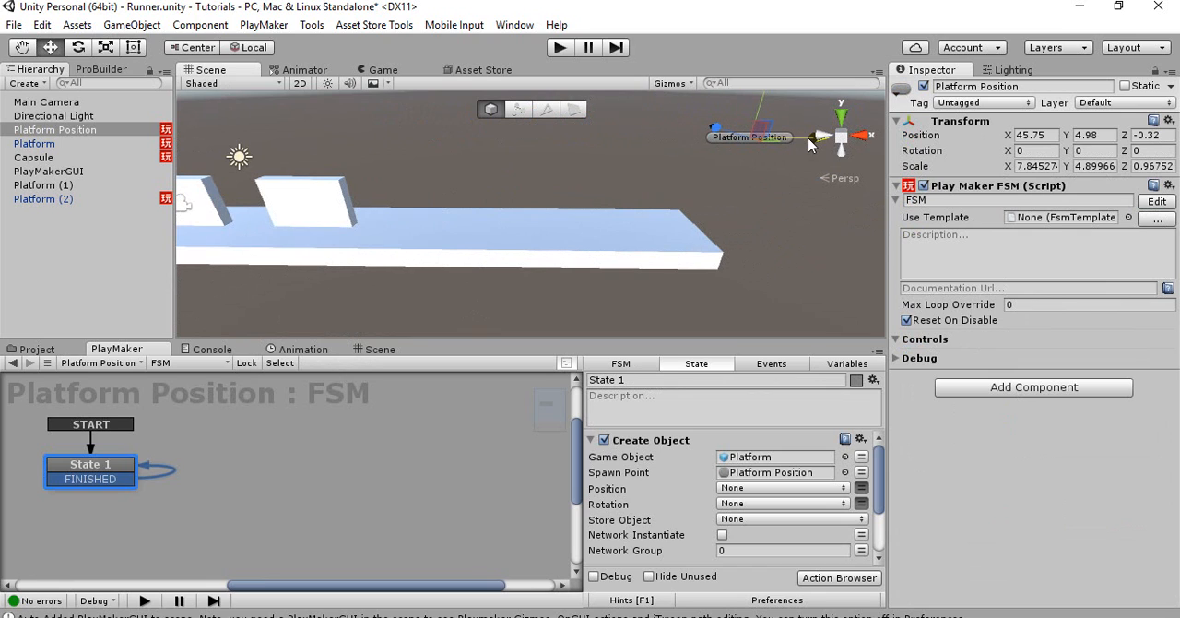
right_drag(630, 173, 695, 153)
drag(697, 153, 738, 156)
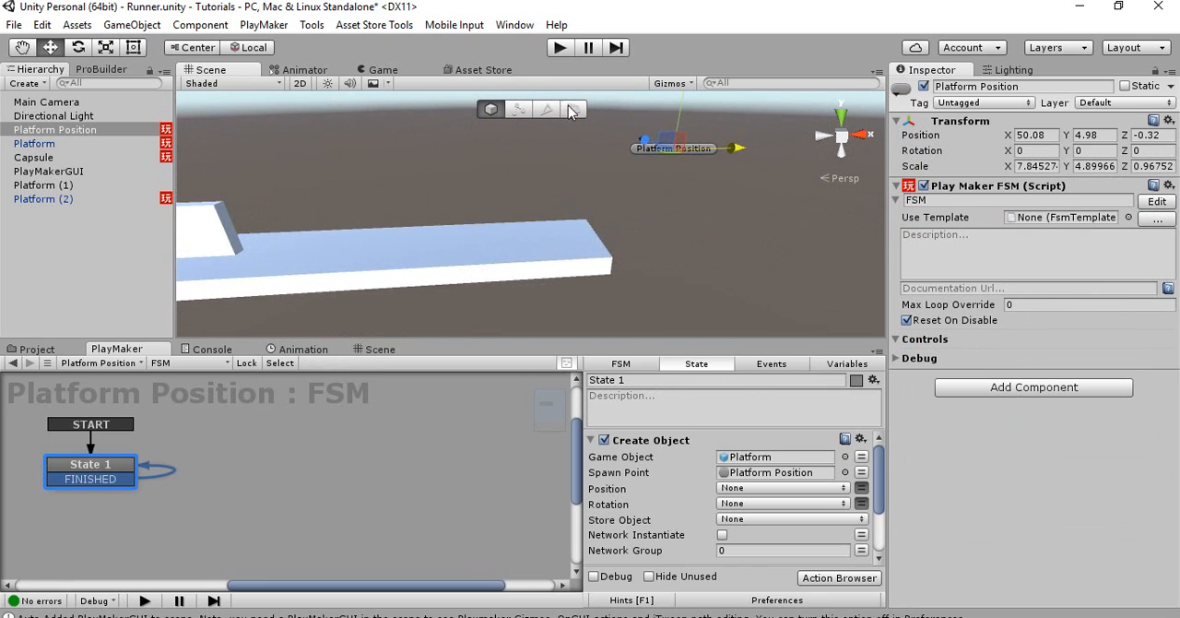
Run the game, examine the capsule's motion on the base platform in the Scene view, and stop it
click(559, 48)
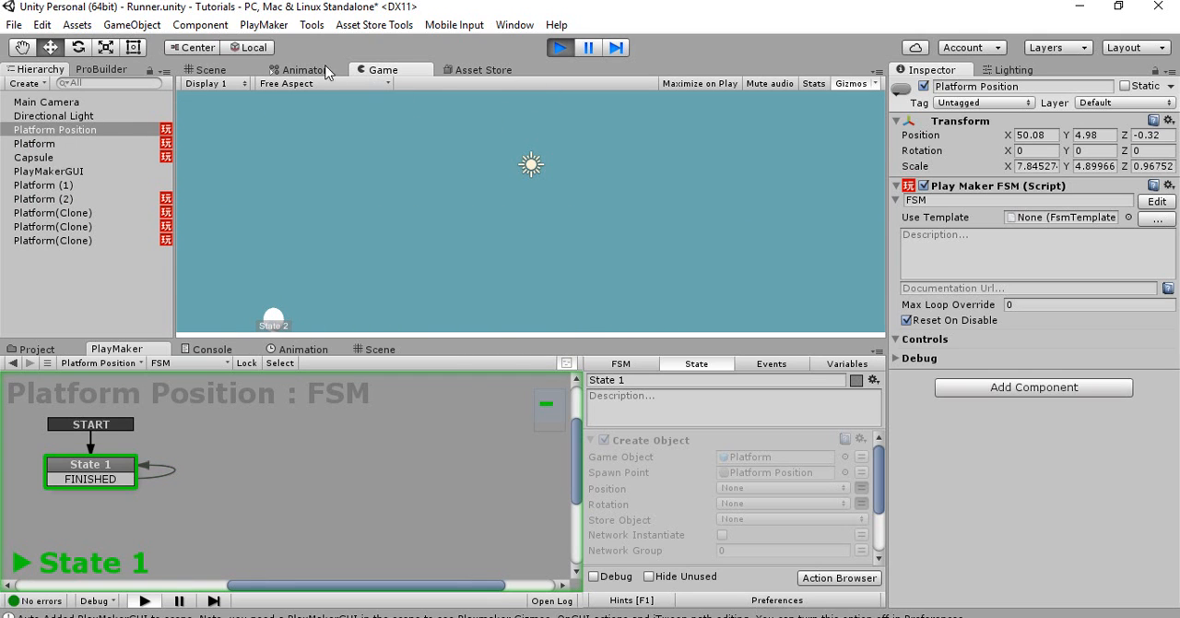
click(241, 71)
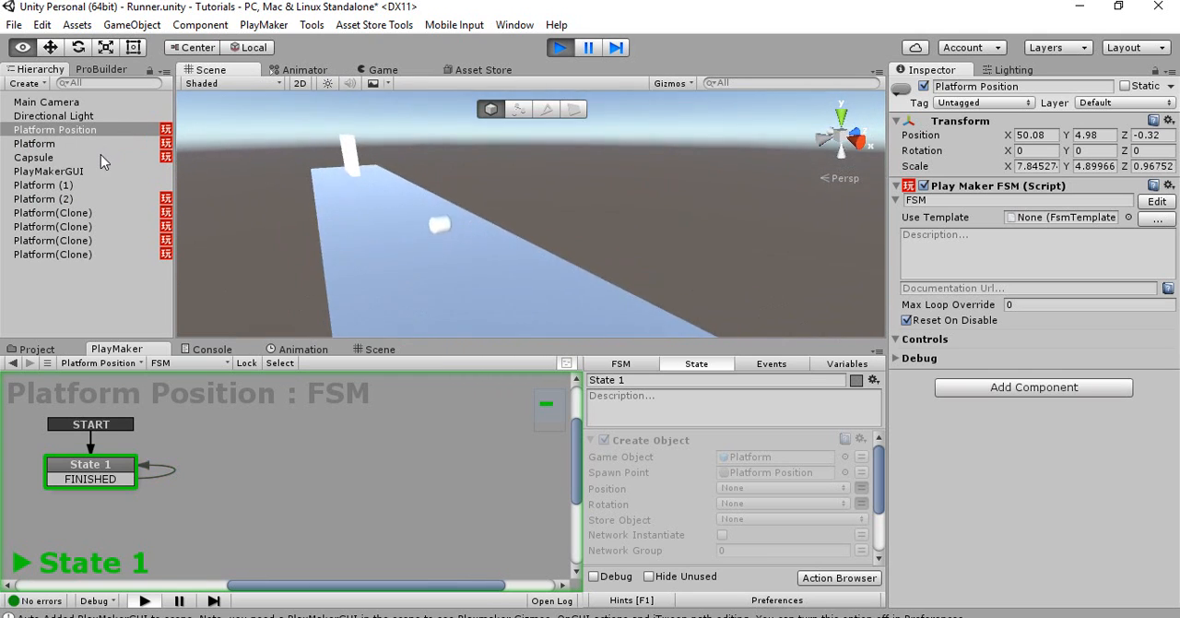
mouse_move(101, 154)
right_down()
mouse_move(18, 159)
mouse_move(51, 157)
right_up()
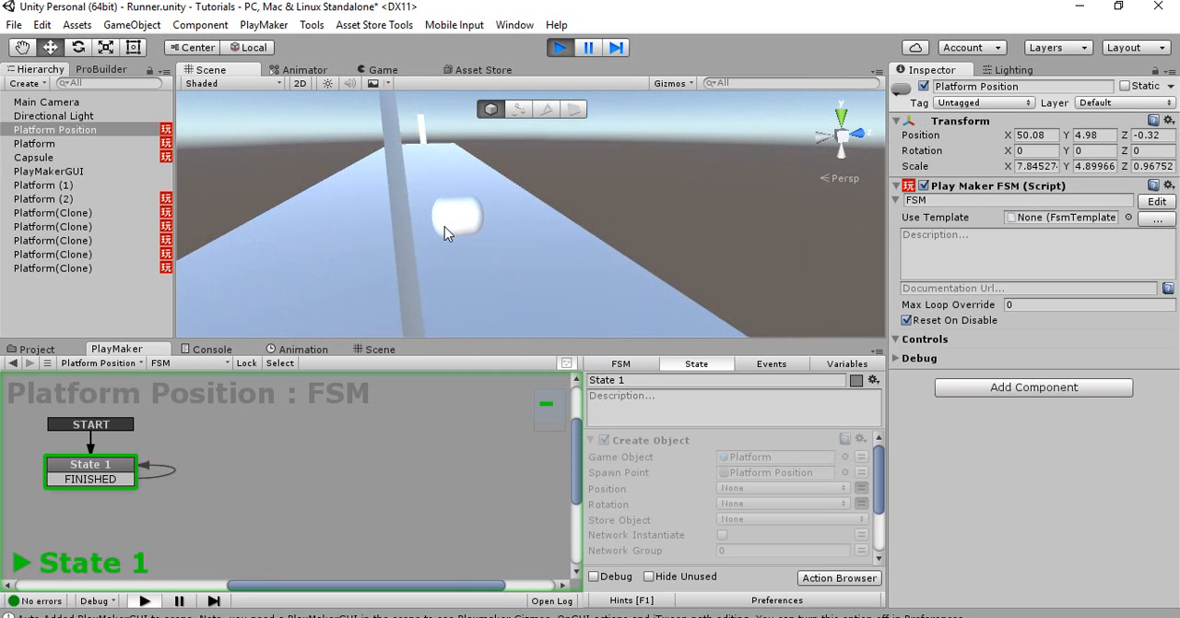
click(543, 232)
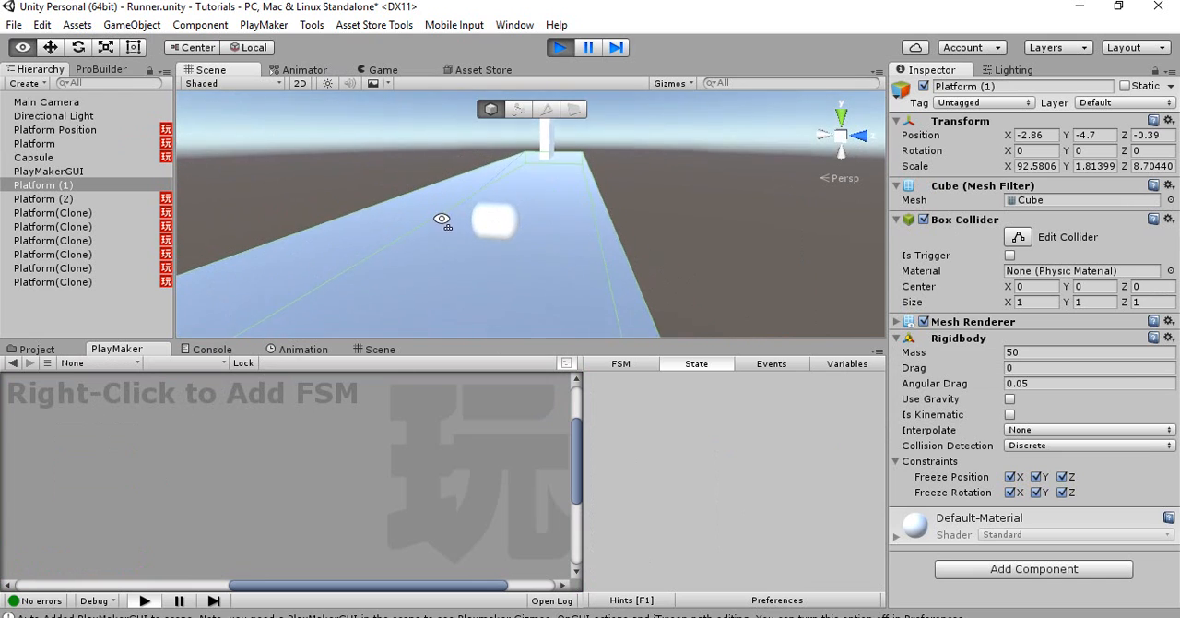
click(88, 155)
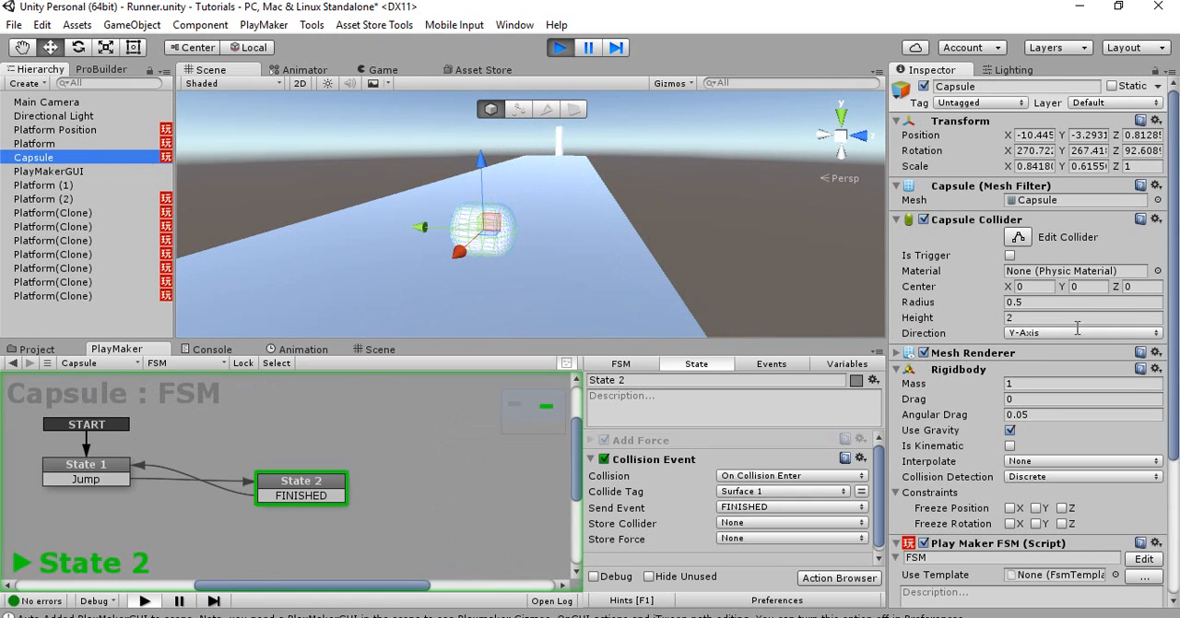
key(ctrl+p)
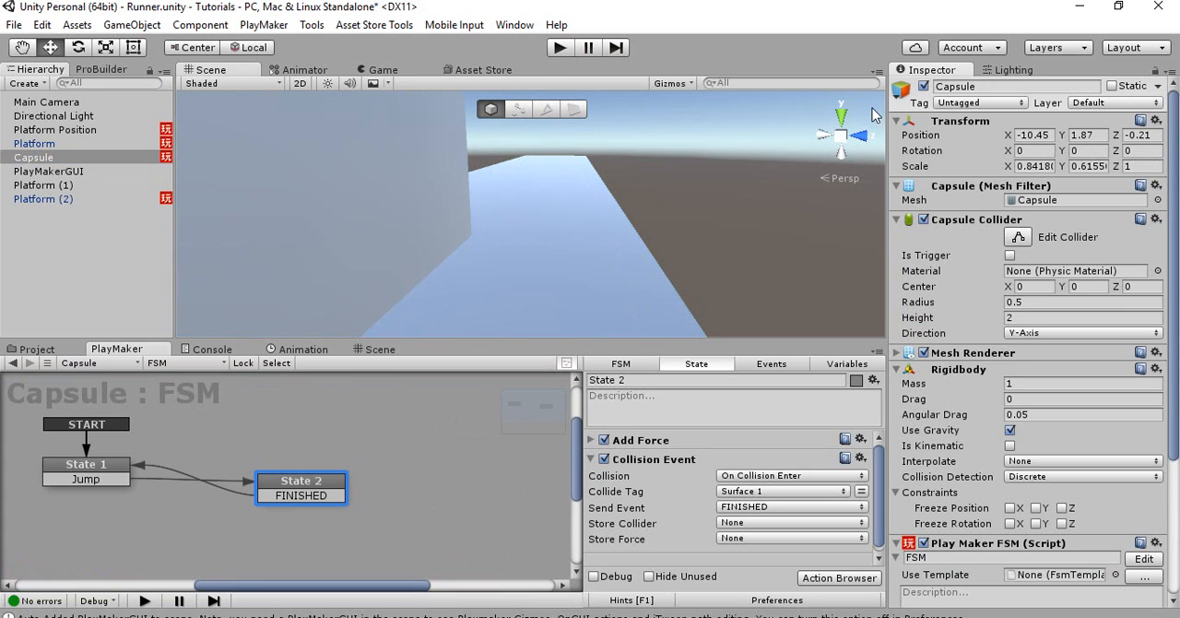
Assign the Player tag to Capsule and rename the object to Player
click(965, 101)
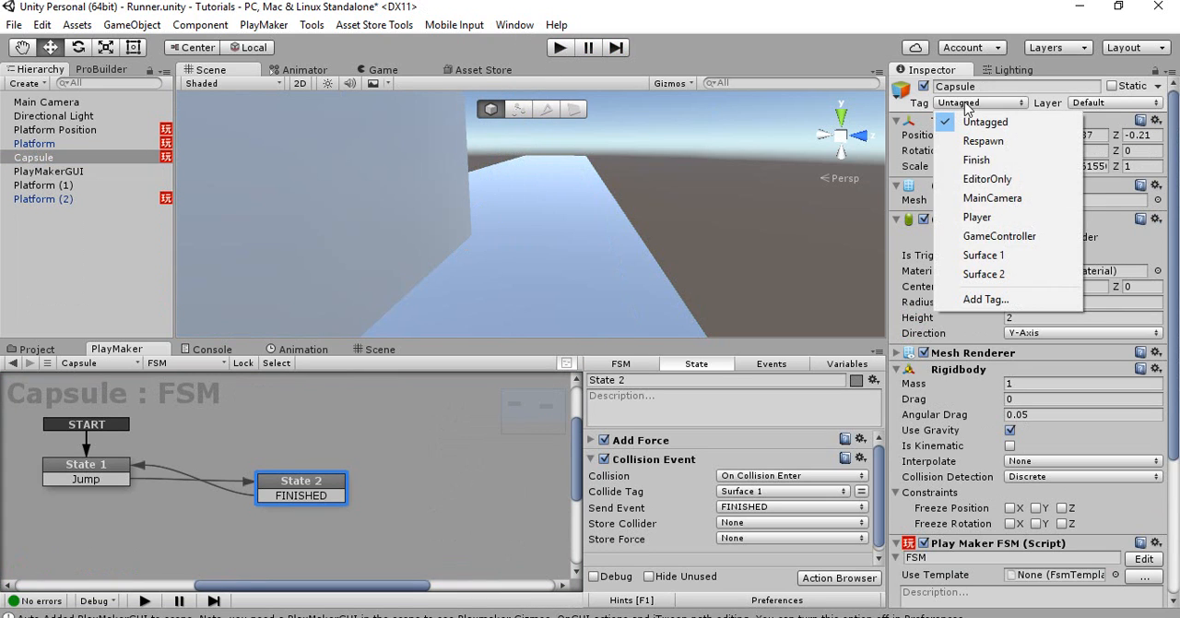
click(967, 221)
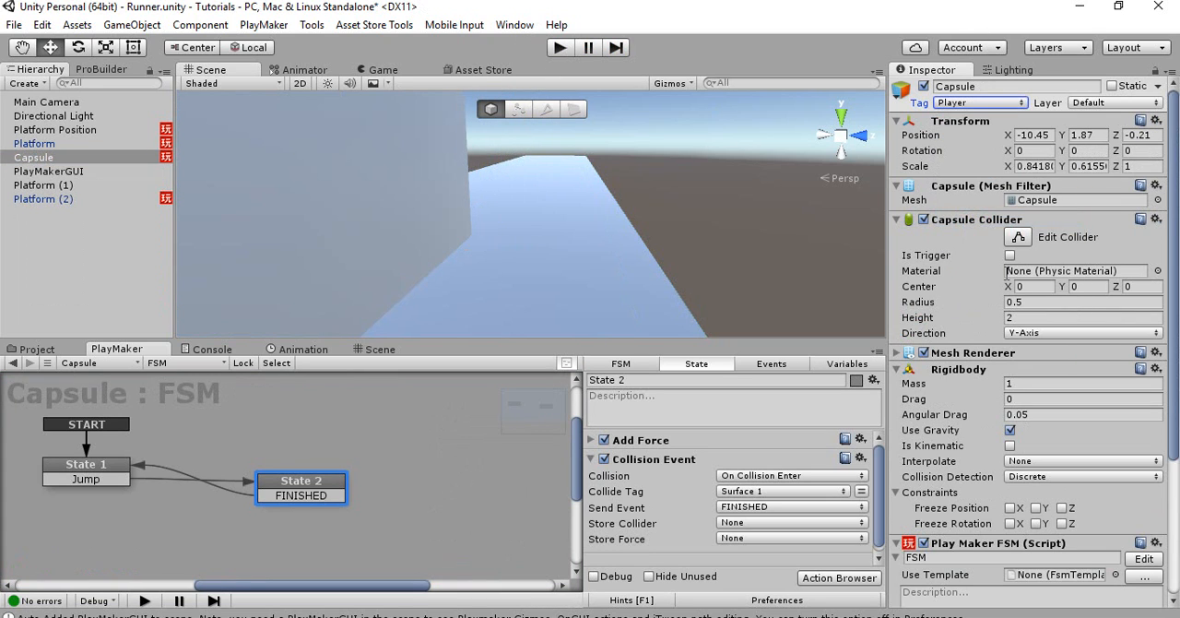
click(959, 87)
text(Player)
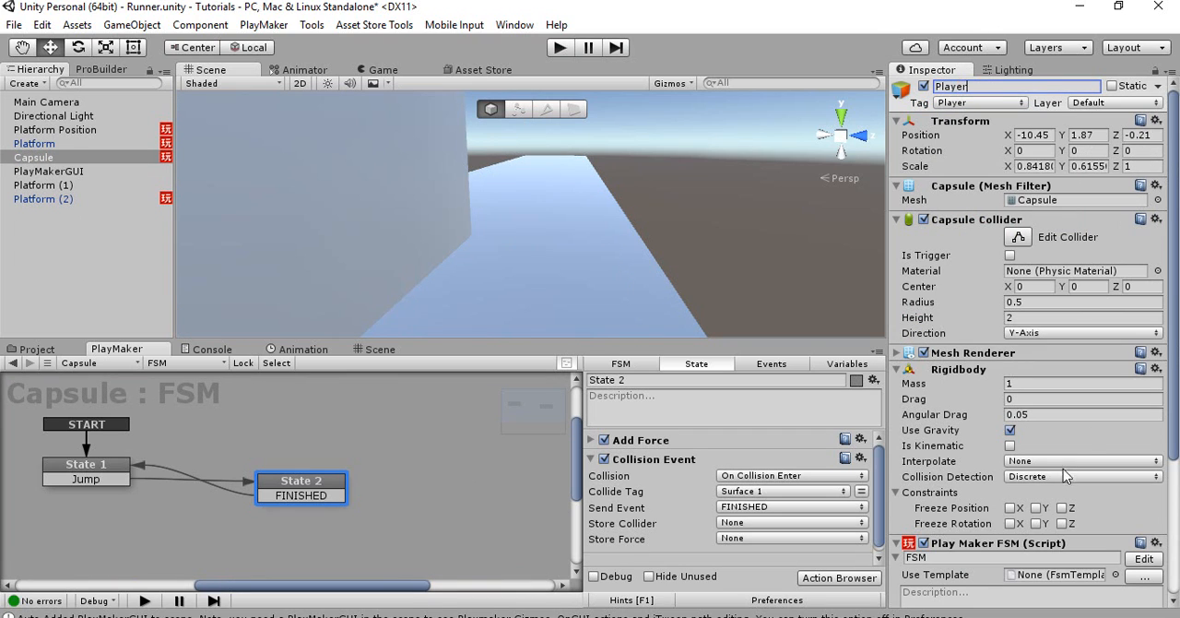
Freeze the Player Rigidbody's position on Z and its rotation on X, Y and Z
click(1063, 508)
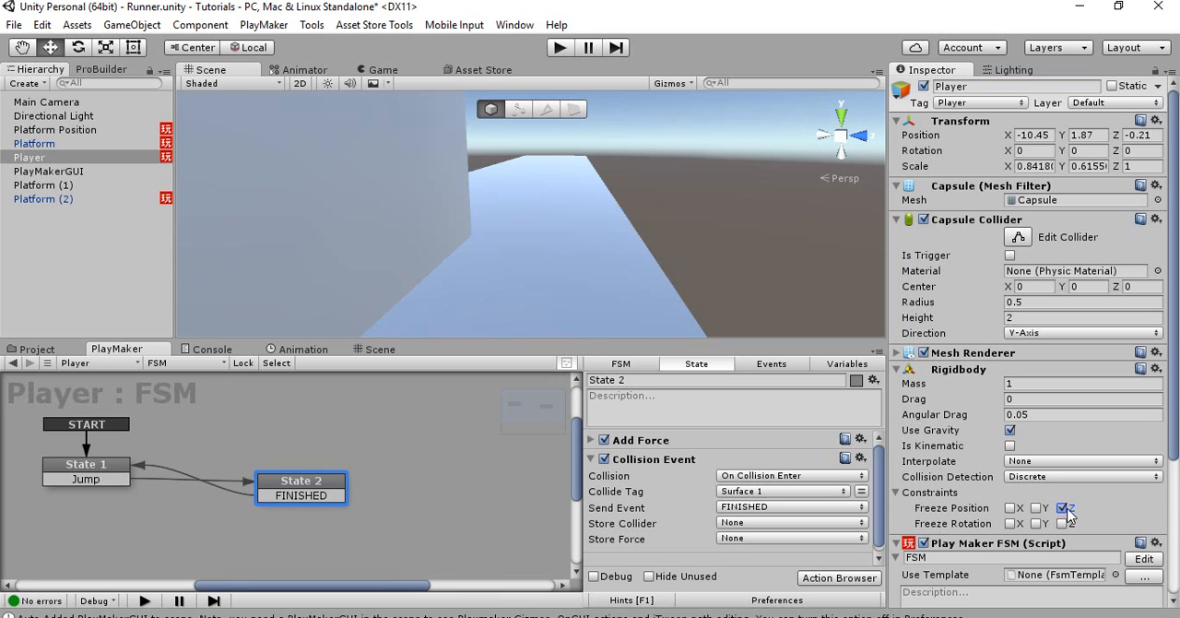
right_drag(601, 328, 698, 185)
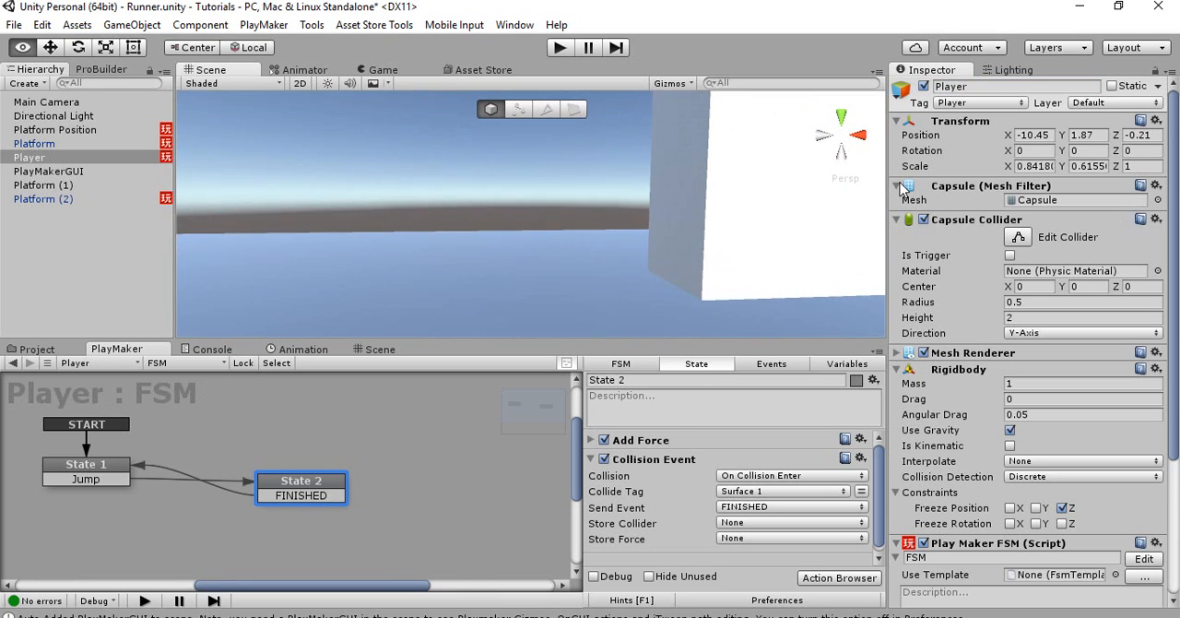
scroll(698, 184, down, 4)
right_drag(503, 192, 521, 262)
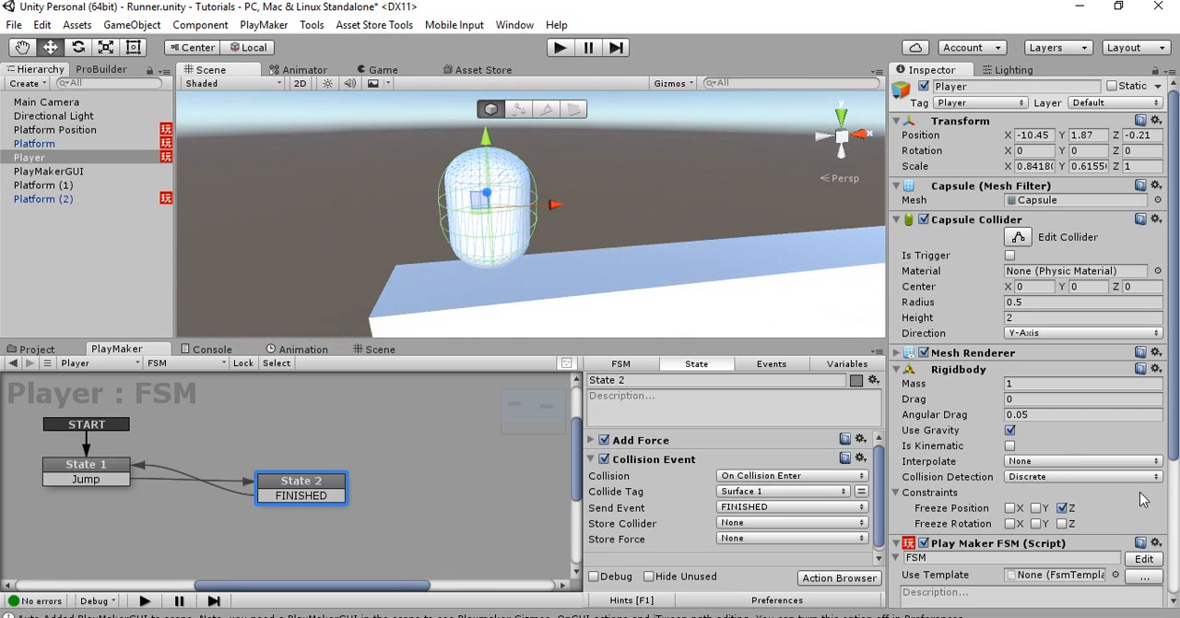
click(1011, 523)
click(1036, 523)
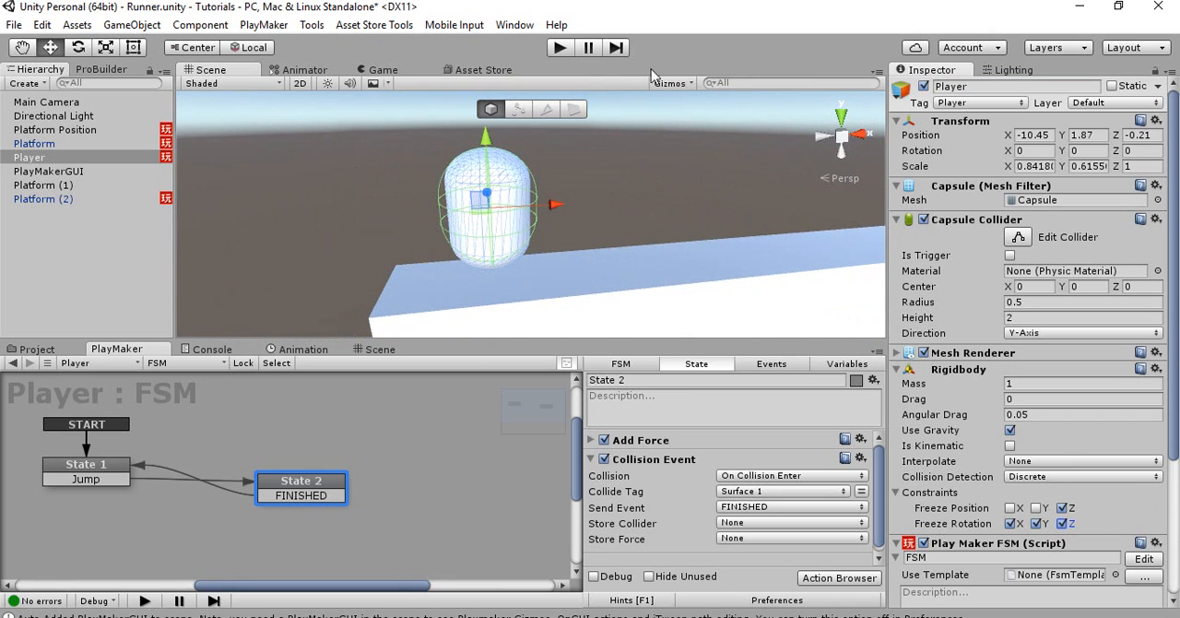
Run the game, make the Player jump once to test how it meets the moving platforms, and stop the run
click(560, 48)
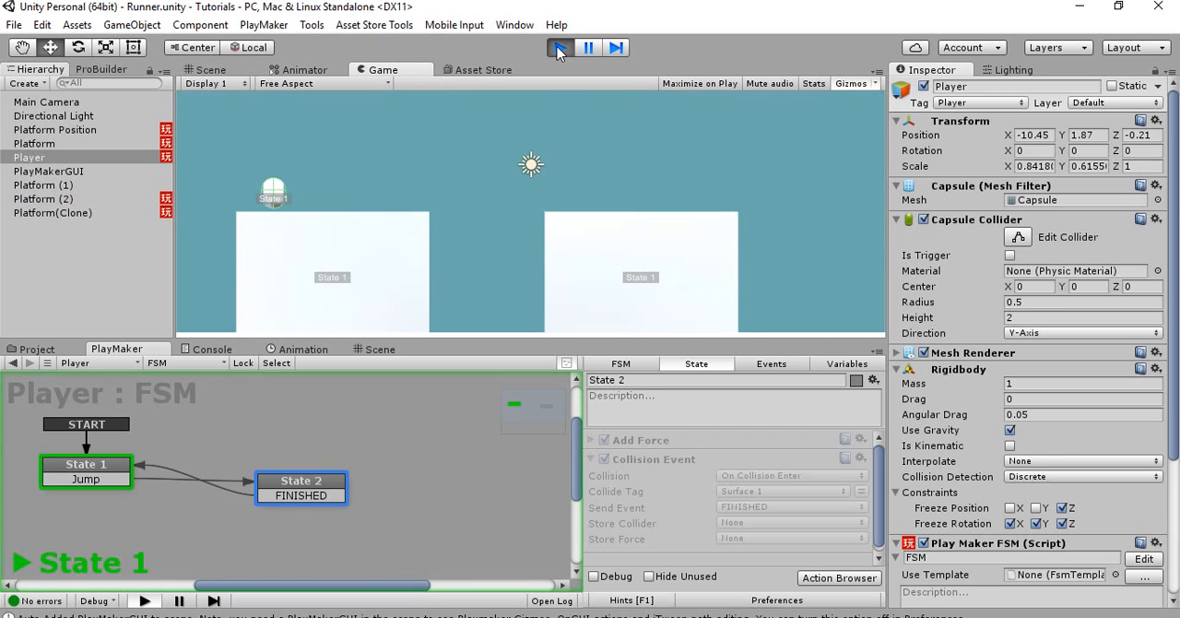
key(space)
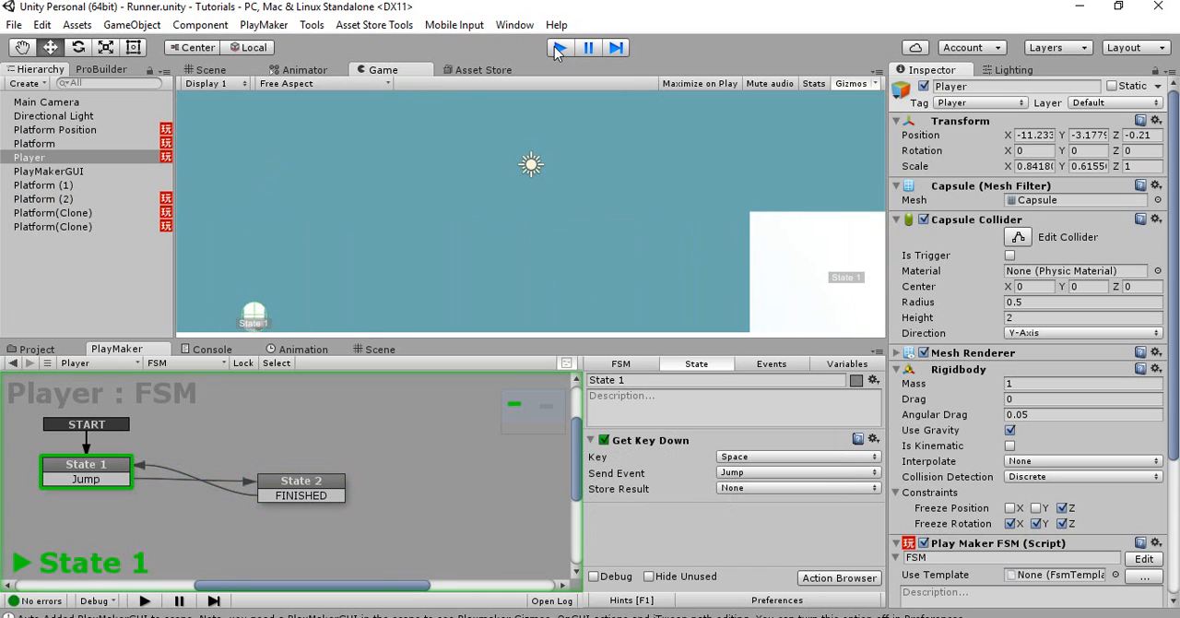
click(556, 47)
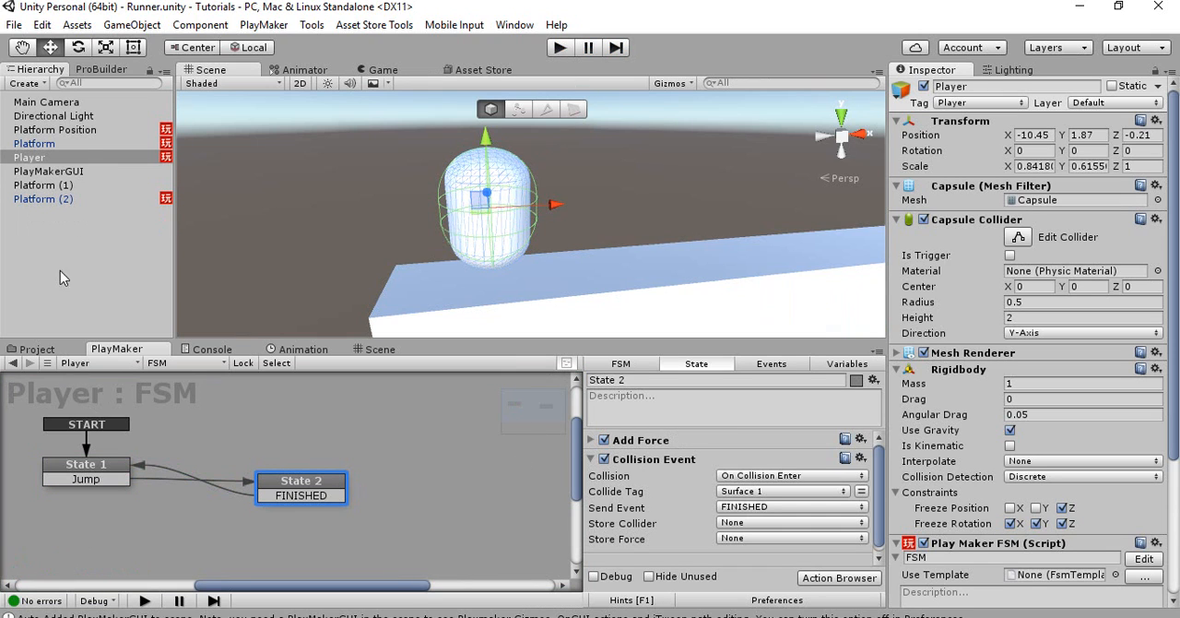
Enable instance editing for the Platform FSM and set State 1's Translate X to -3
click(90, 143)
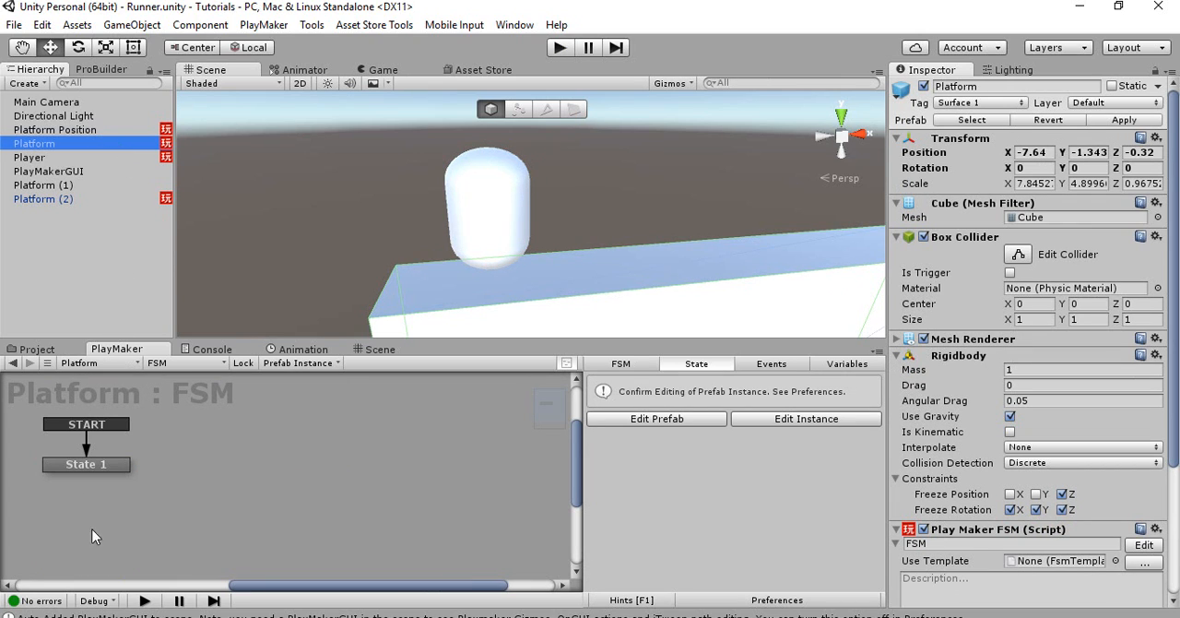
click(101, 463)
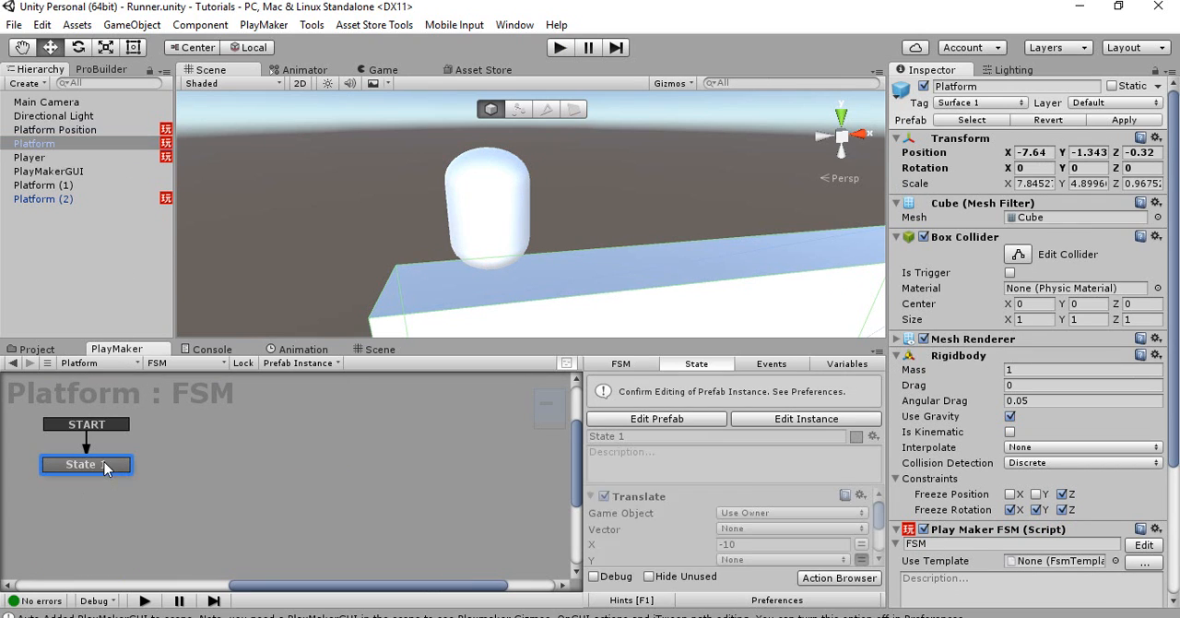
click(756, 423)
click(752, 526)
text(-5)
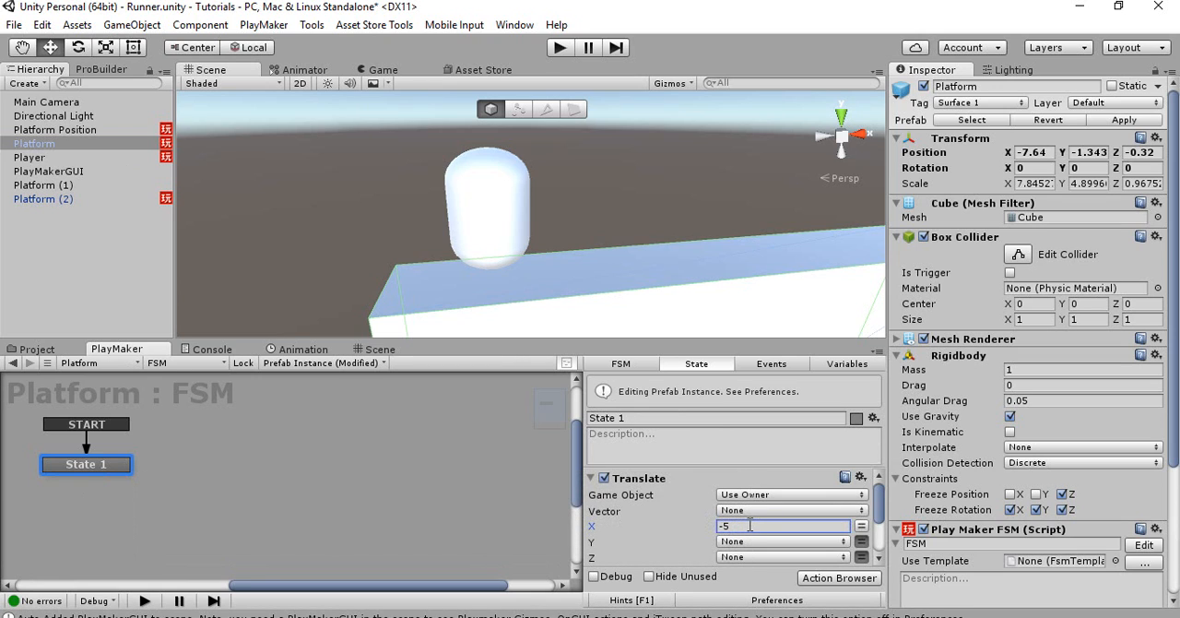
key(Return)
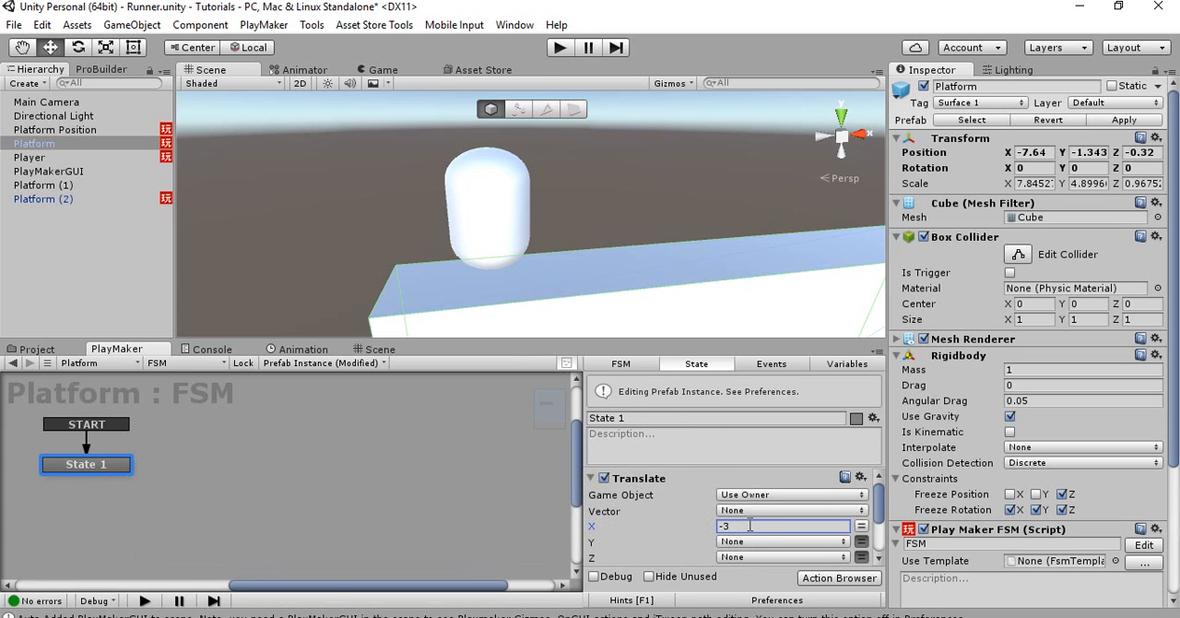
Run the game to examine the slower platform movement past the Player, and stop it
click(561, 47)
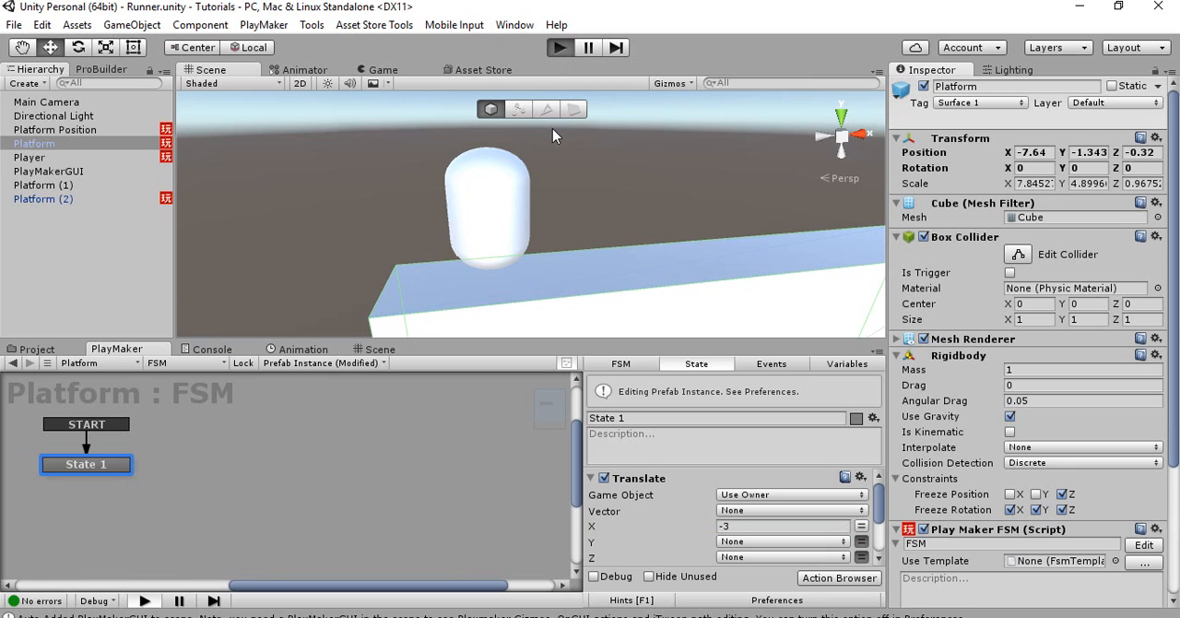
key(ctrl+p)
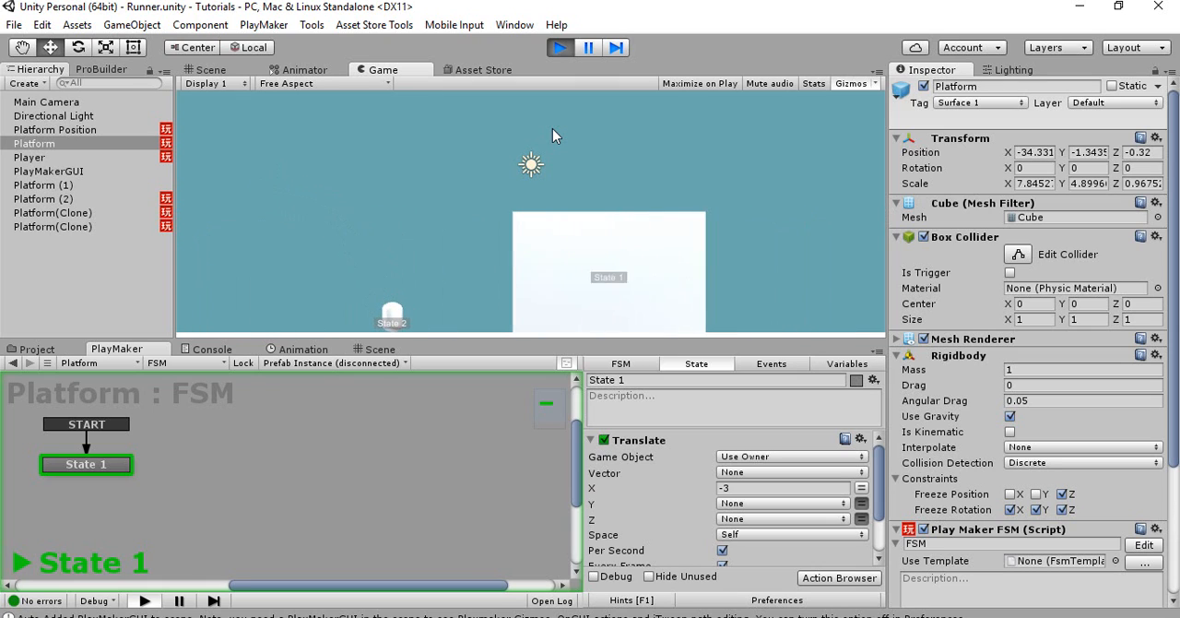
click(559, 48)
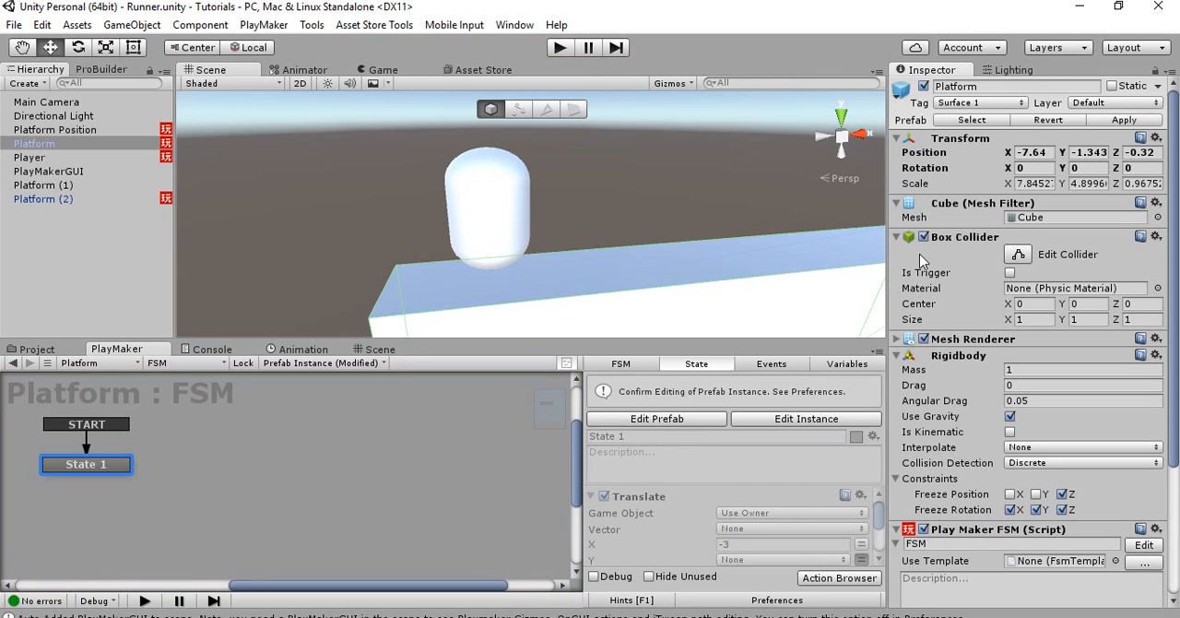
Set the Platform instance's Translate X to -10, apply it to the prefab, and test-run the game
click(751, 422)
click(749, 525)
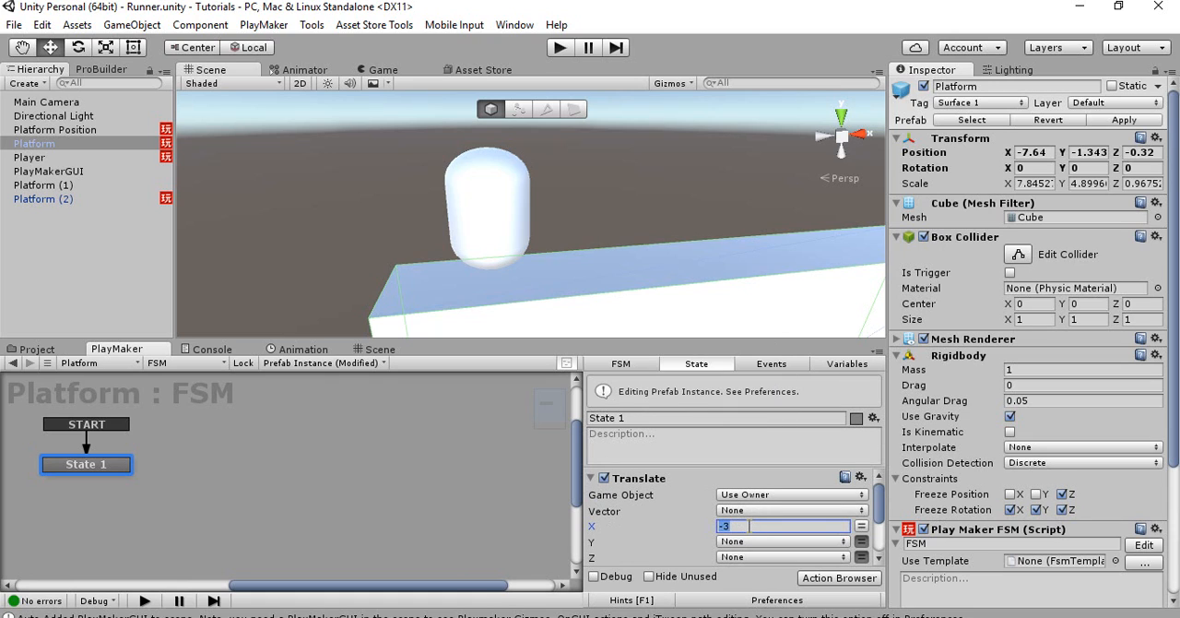
text(-)
click(1115, 121)
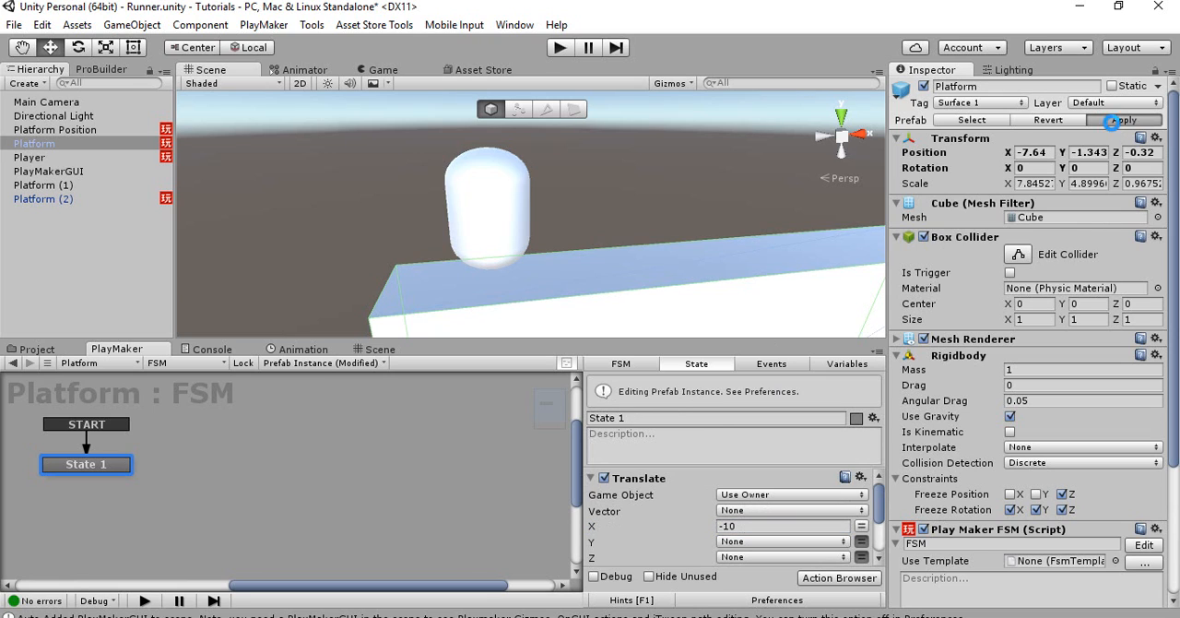
click(1086, 134)
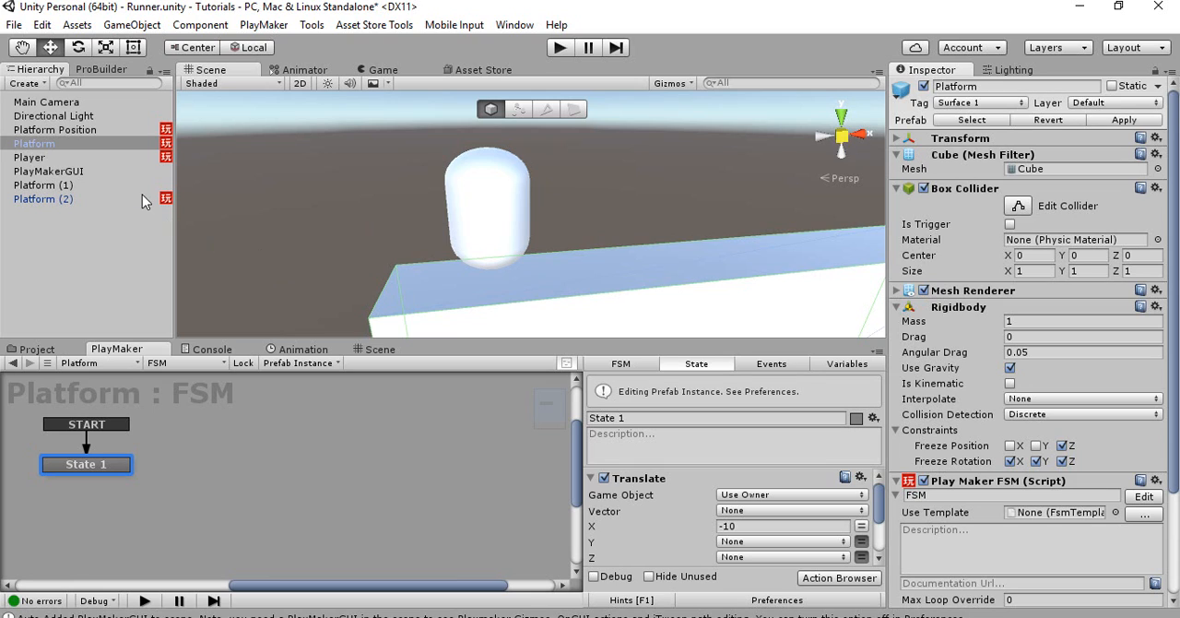
click(556, 48)
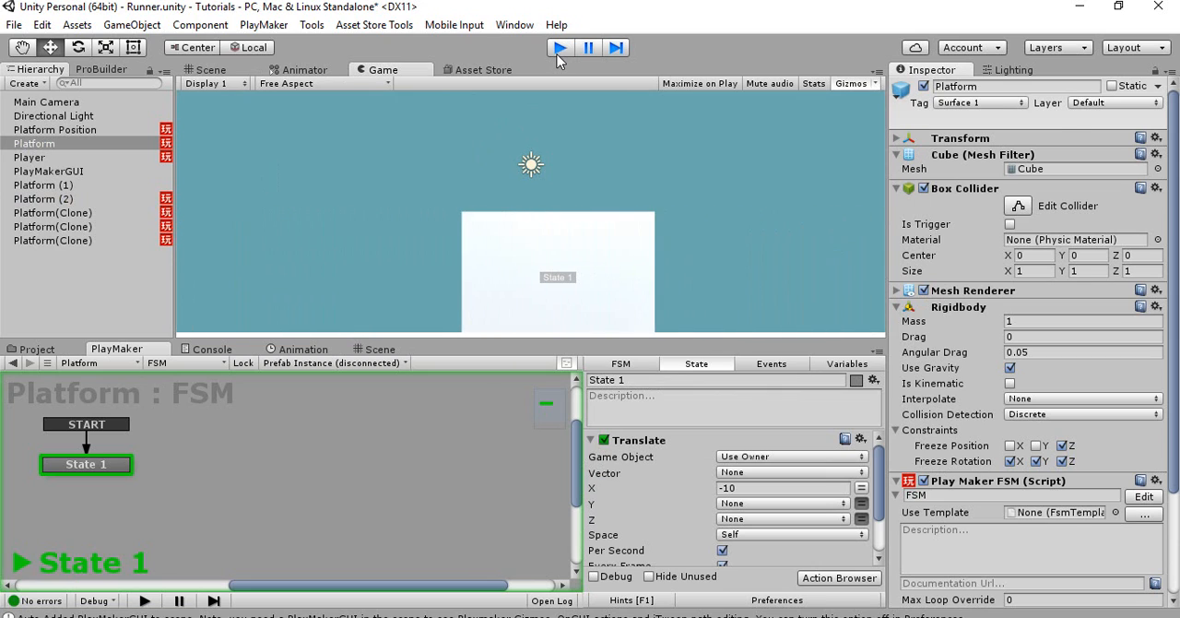
click(557, 53)
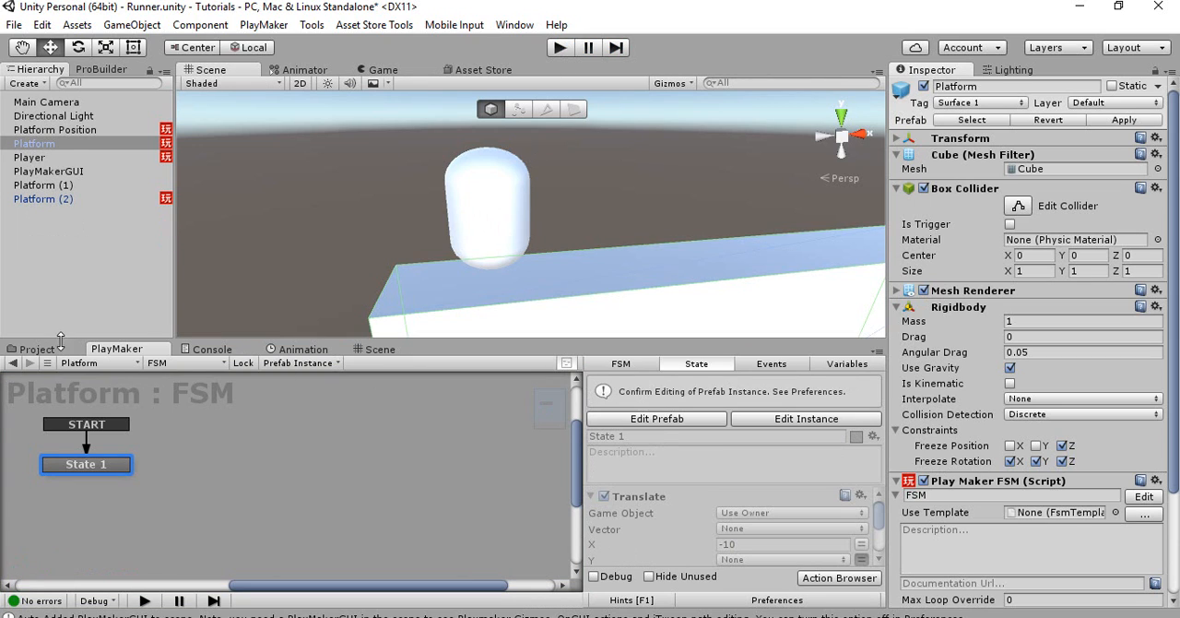
Set the Wait time in the Platform Position FSM's State 1 to 2
click(84, 131)
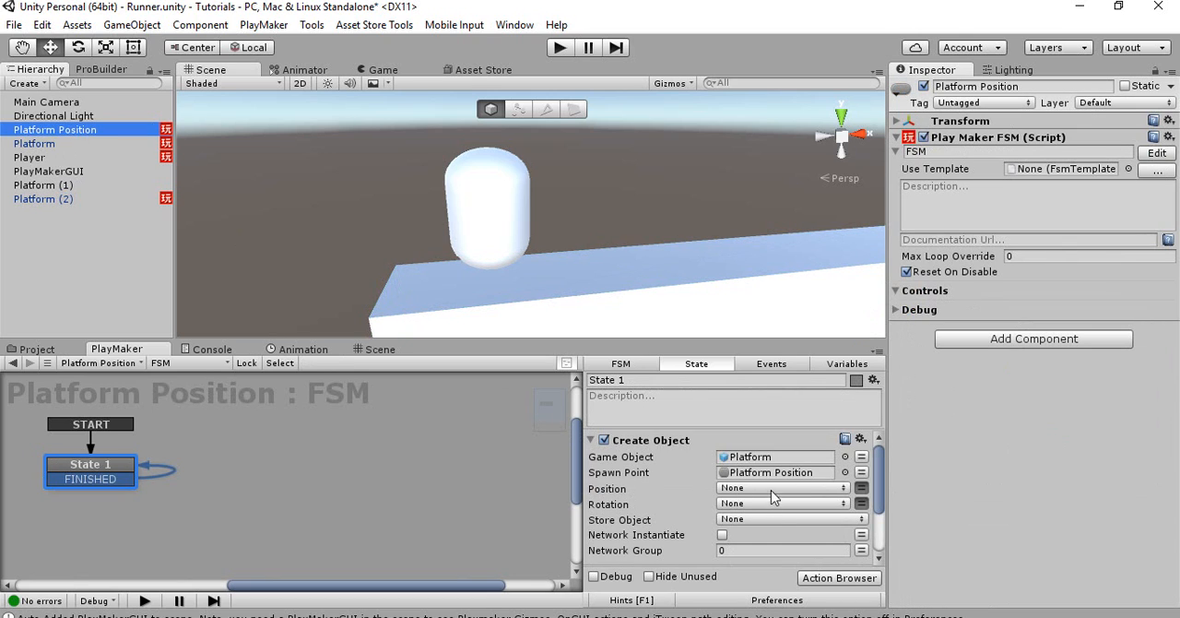
scroll(750, 492, down, 2)
click(745, 503)
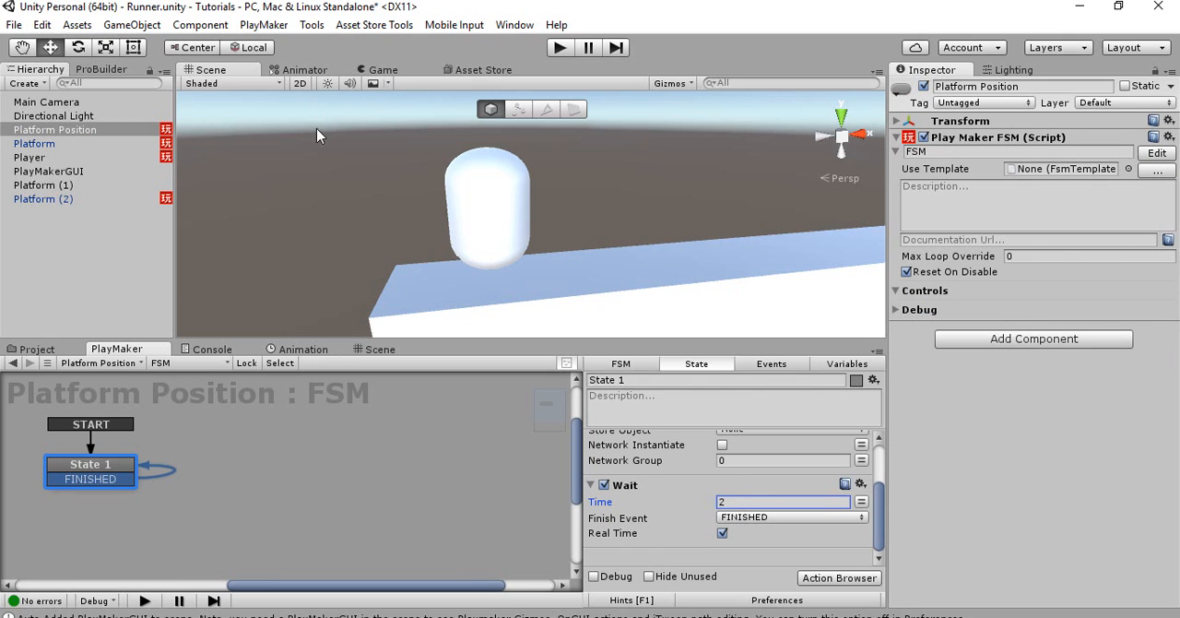
Duplicate Platform (2) and move the copy along X so it stands as the next platform on the base, with a jumpable gap
key(d)
mouse_move(465, 213)
right_down()
mouse_move(598, 182)
mouse_move(462, 199)
right_up()
click(466, 205)
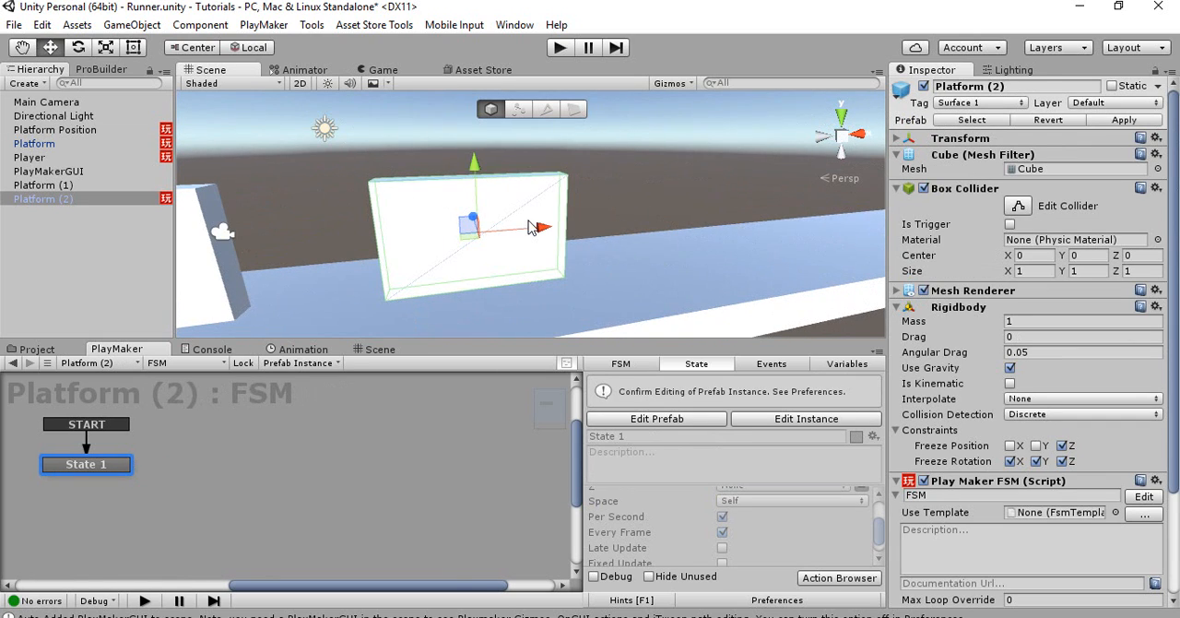
key(ctrl+d)
drag(537, 223, 651, 224)
click(545, 226)
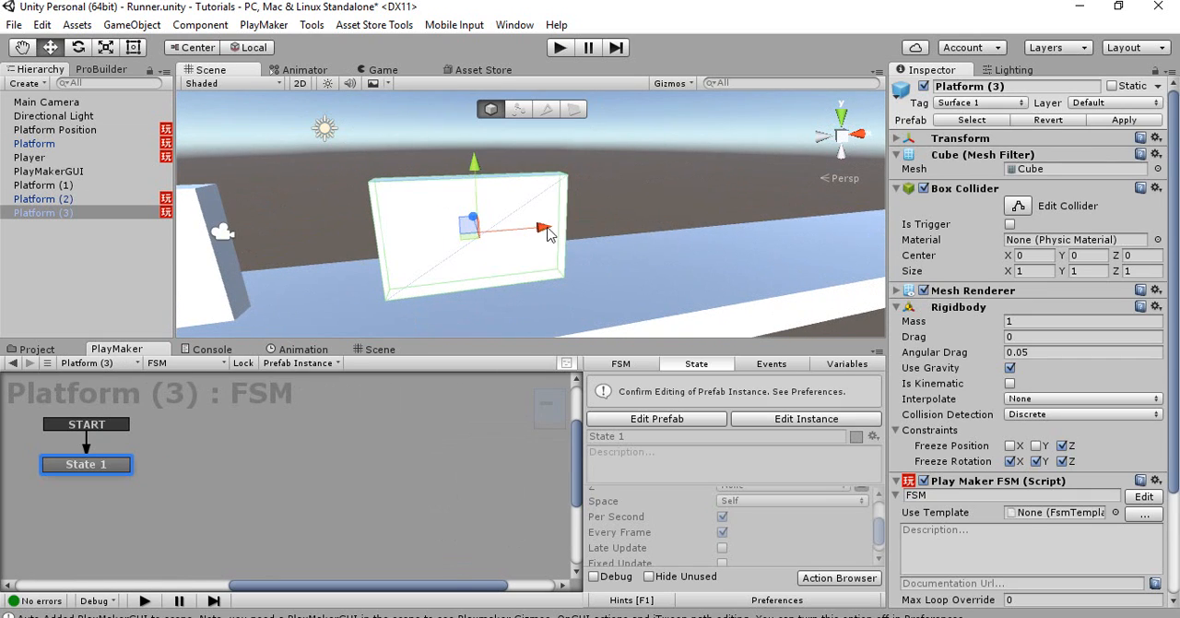
drag(545, 226, 806, 203)
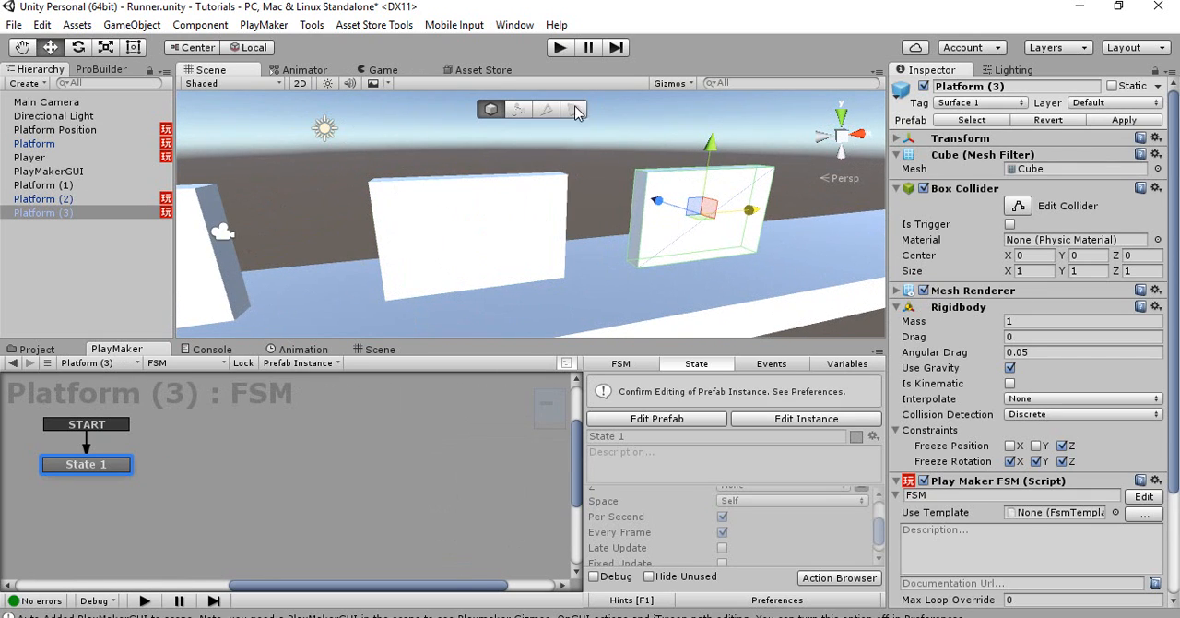
right_drag(719, 202, 669, 205)
middle_drag(738, 210, 649, 212)
scroll(649, 212, down, 4)
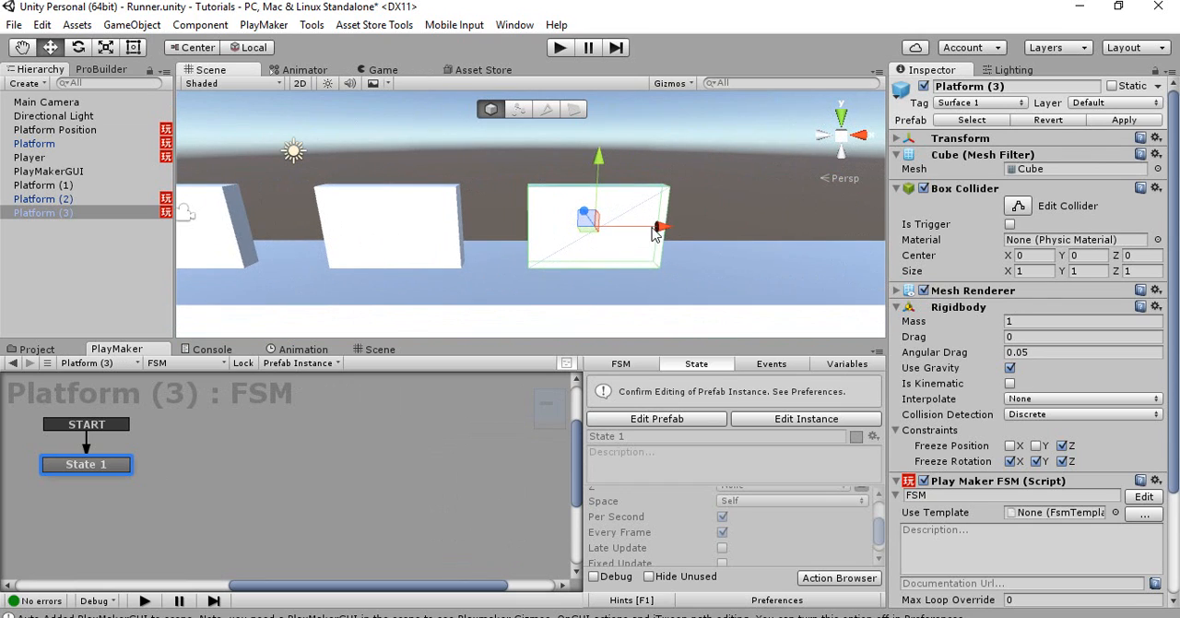
drag(654, 227, 657, 228)
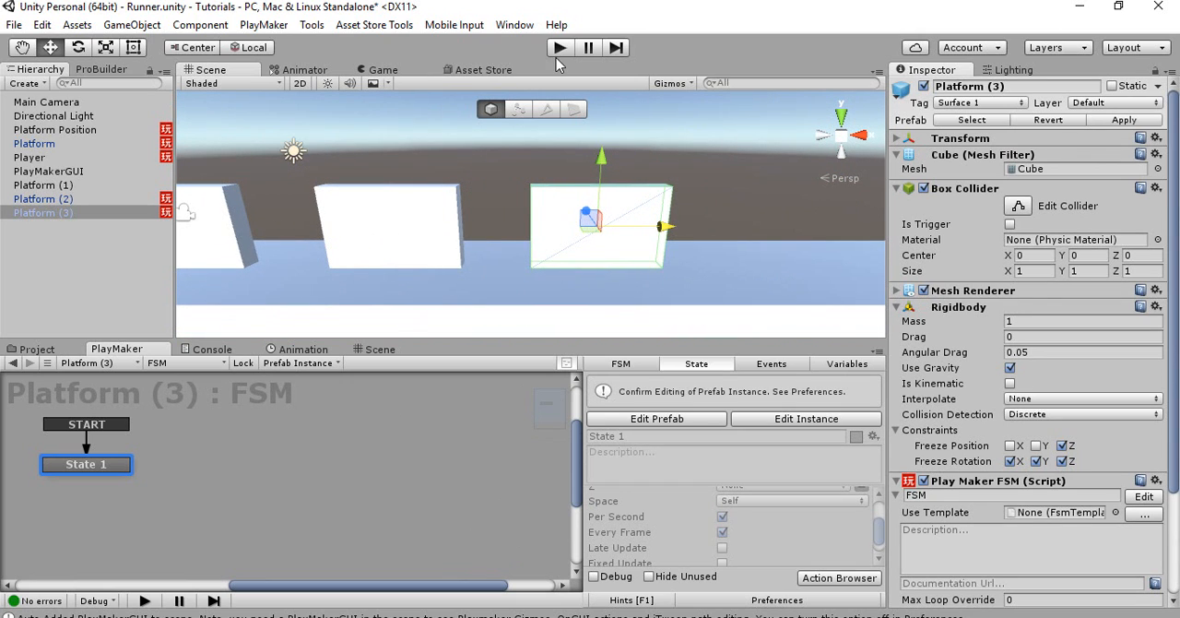
Run the game to examine the jump across the placed and spawned platforms, and stop it
click(559, 51)
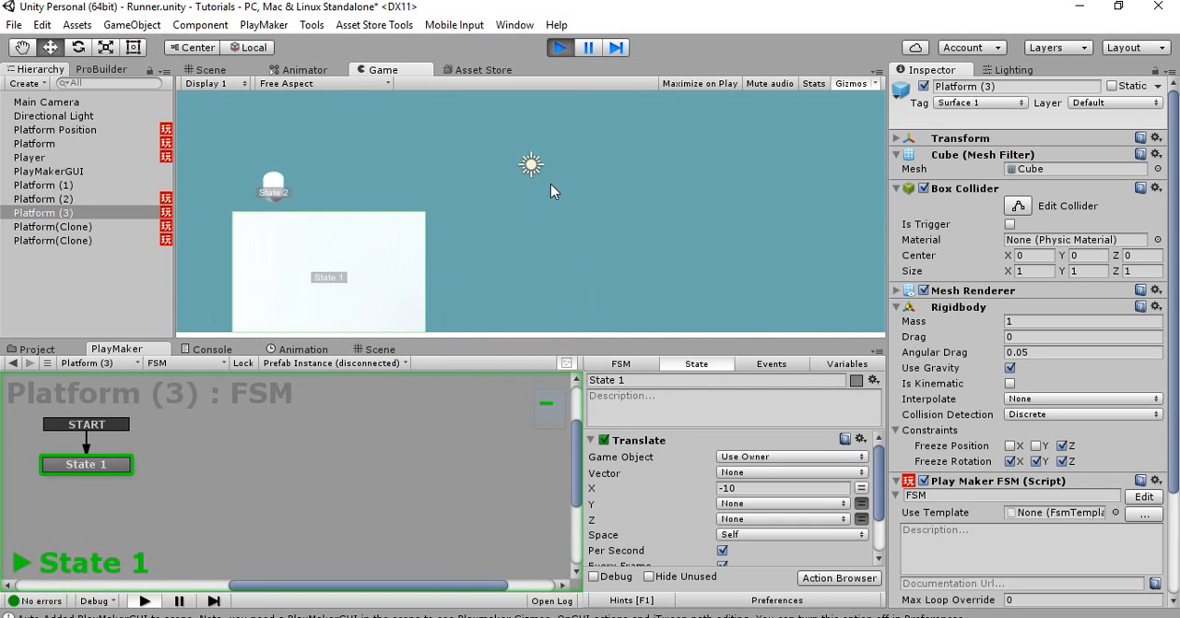
click(564, 47)
Move the Platform Position spawn object along X closer to the placed platforms and test the spawn spacing in a game run
right_drag(563, 196, 729, 180)
scroll(685, 182, down, 3)
click(777, 175)
drag(755, 178, 812, 191)
right_drag(710, 201, 764, 186)
mouse_move(734, 193)
mouse_down()
mouse_move(689, 199)
mouse_move(736, 197)
mouse_up()
alt+drag(740, 198, 552, 201)
alt+drag(607, 225, 513, 237)
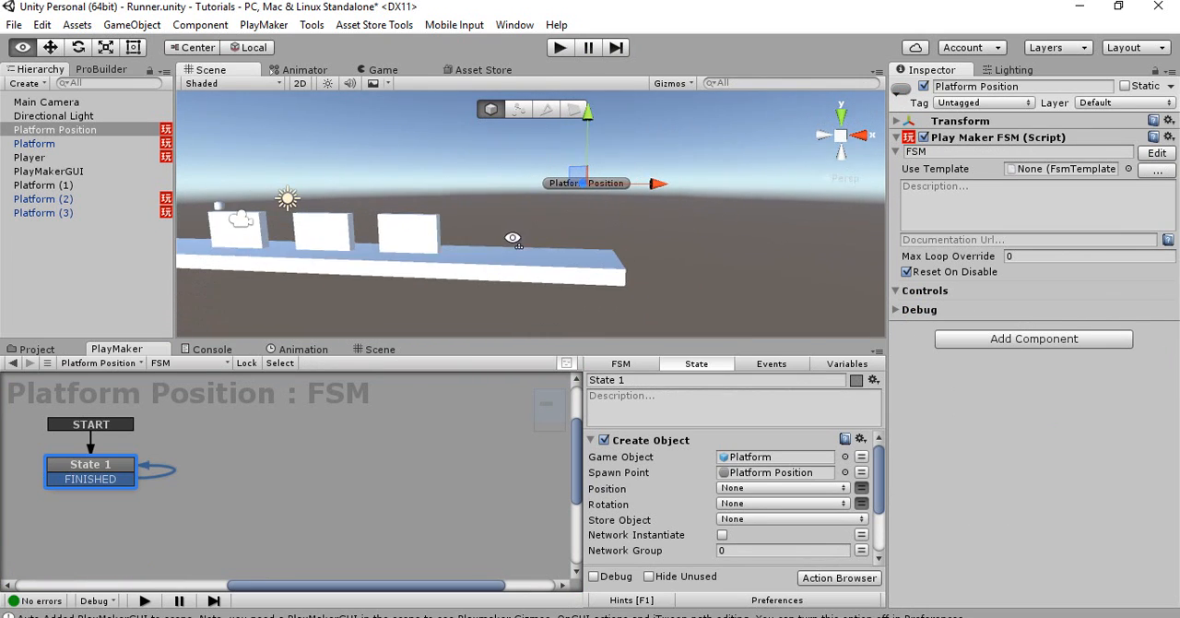
drag(653, 190, 638, 190)
click(560, 53)
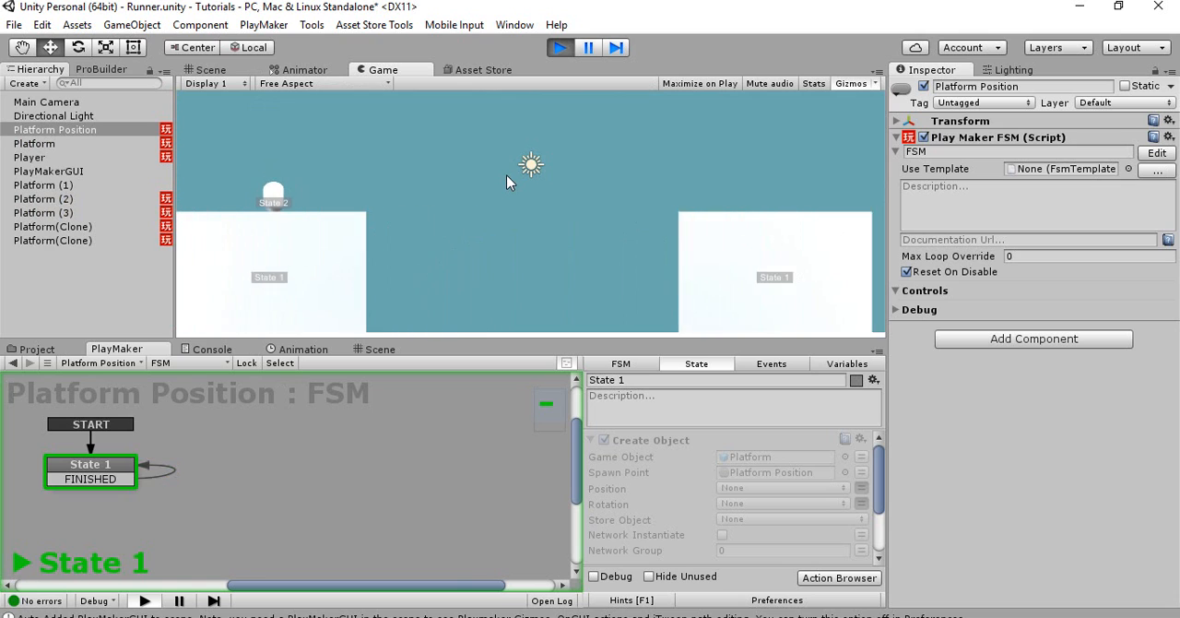
click(560, 48)
Bring the Platform Position spawn object further in along X, over the base platform, and run the game again to check the gaps
right_drag(546, 192, 608, 177)
drag(582, 195, 545, 195)
click(568, 46)
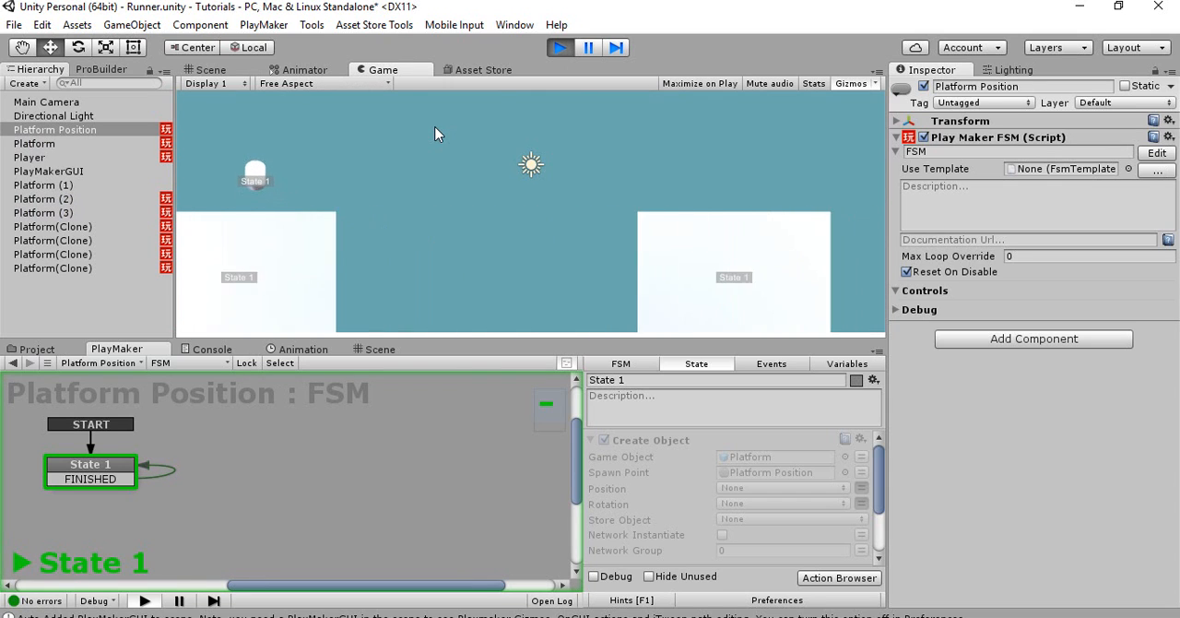
click(560, 48)
Set the Wait time in the Platform Position FSM's State 1 to 1
scroll(645, 497, down, 3)
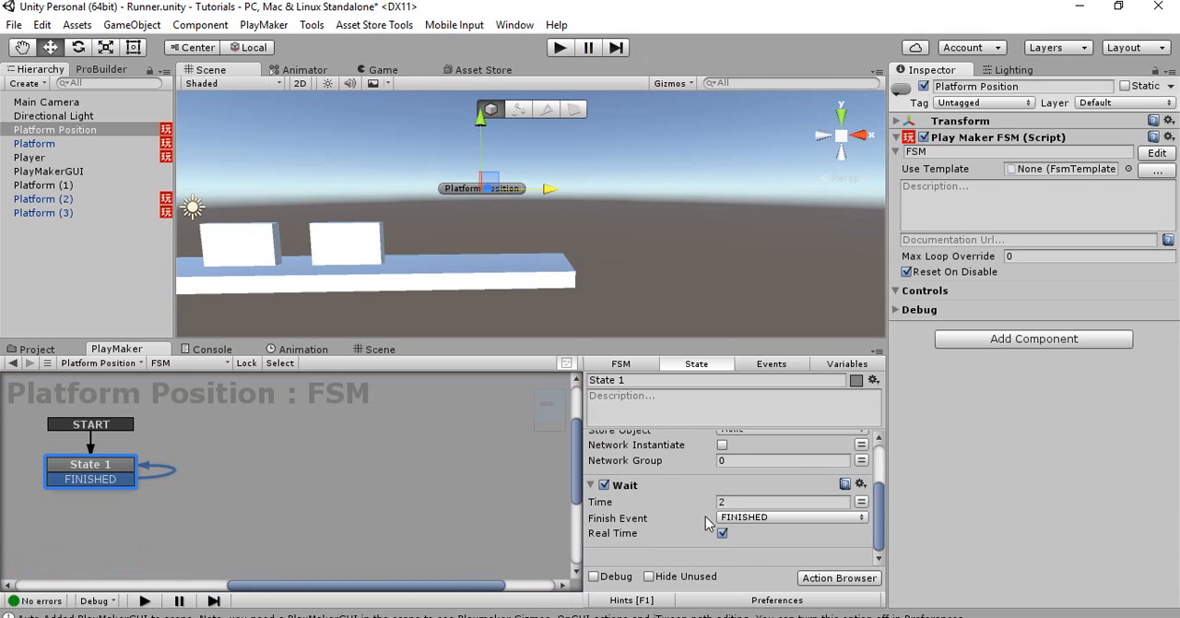
click(743, 502)
text(2)
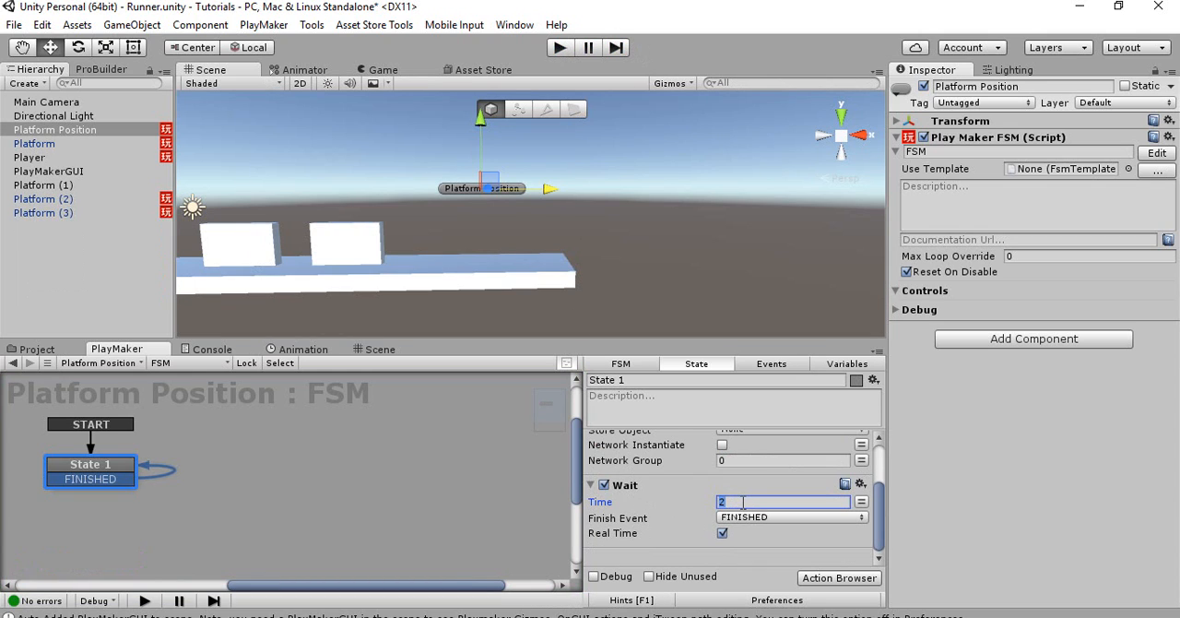
Shift the Platform Position spawn object slightly along X and test-run the game with the shorter spawn interval
drag(546, 189, 539, 188)
click(565, 48)
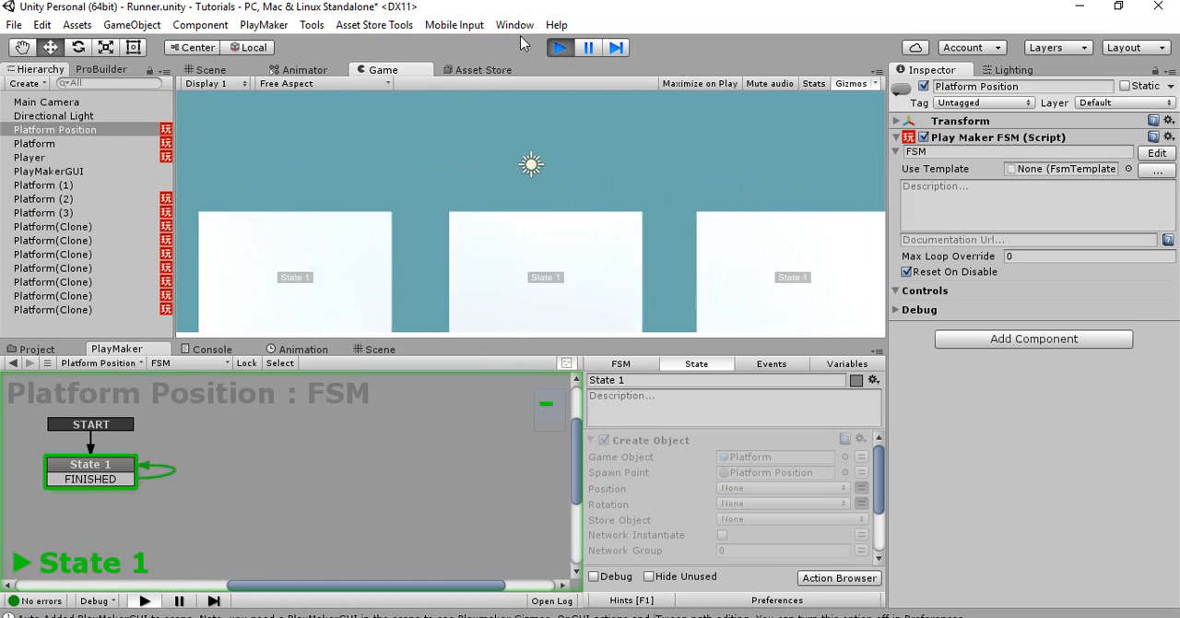
click(562, 51)
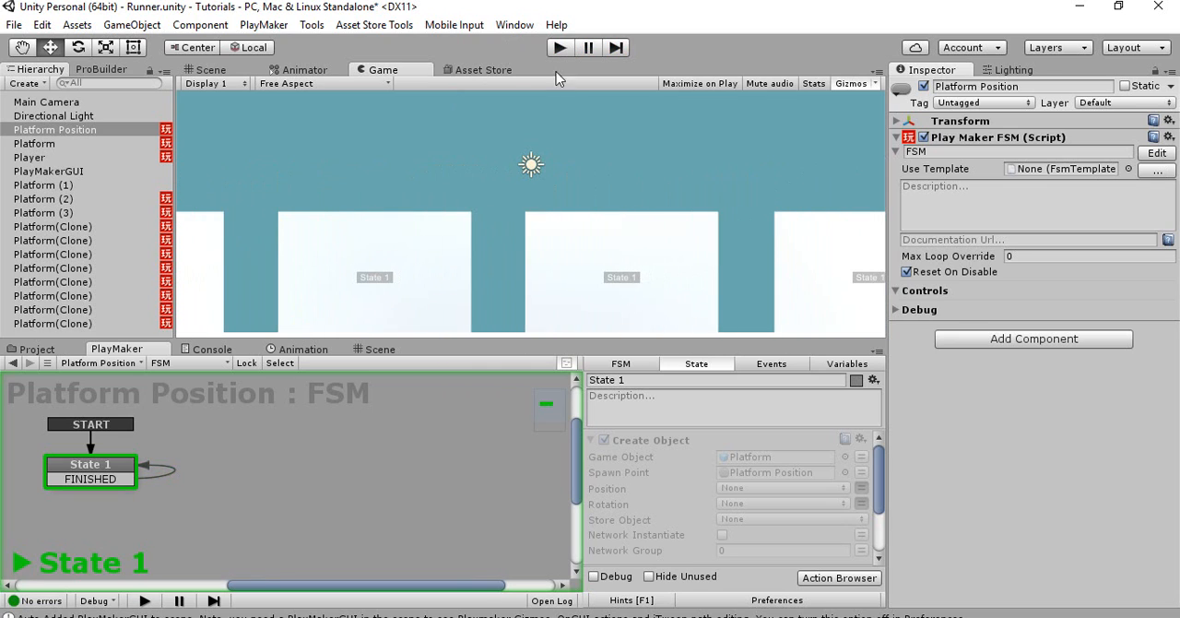
Fine-tune the Platform Position object's placement along X once more and start another test run
mouse_move(568, 191)
mouse_down()
mouse_move(552, 193)
mouse_move(564, 192)
mouse_up()
click(567, 51)
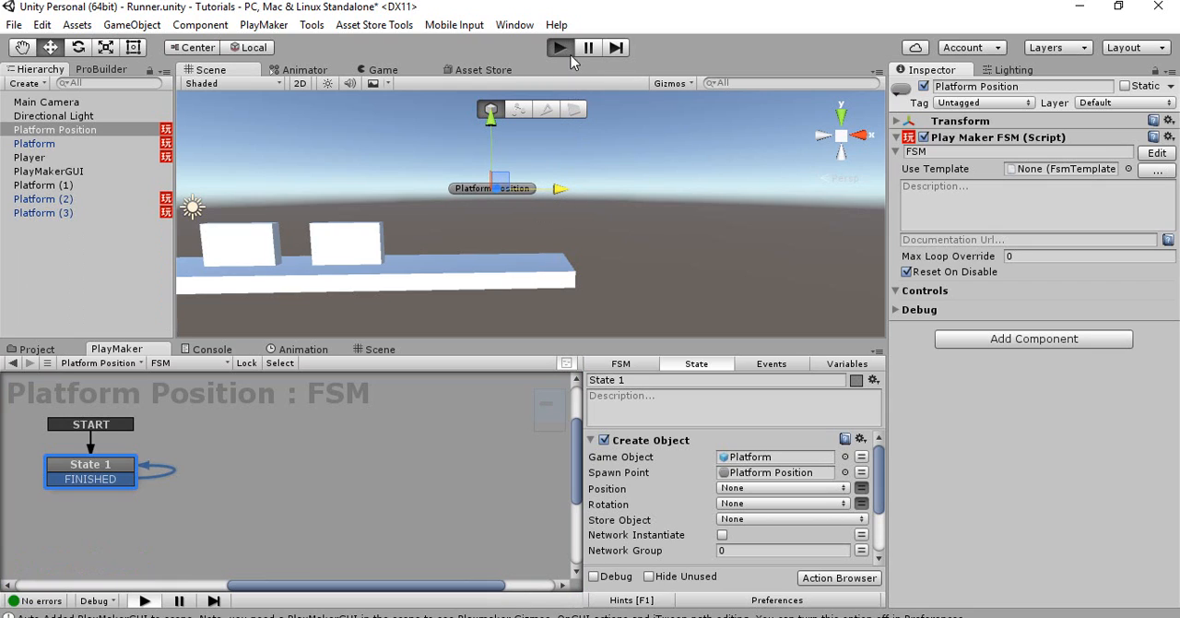
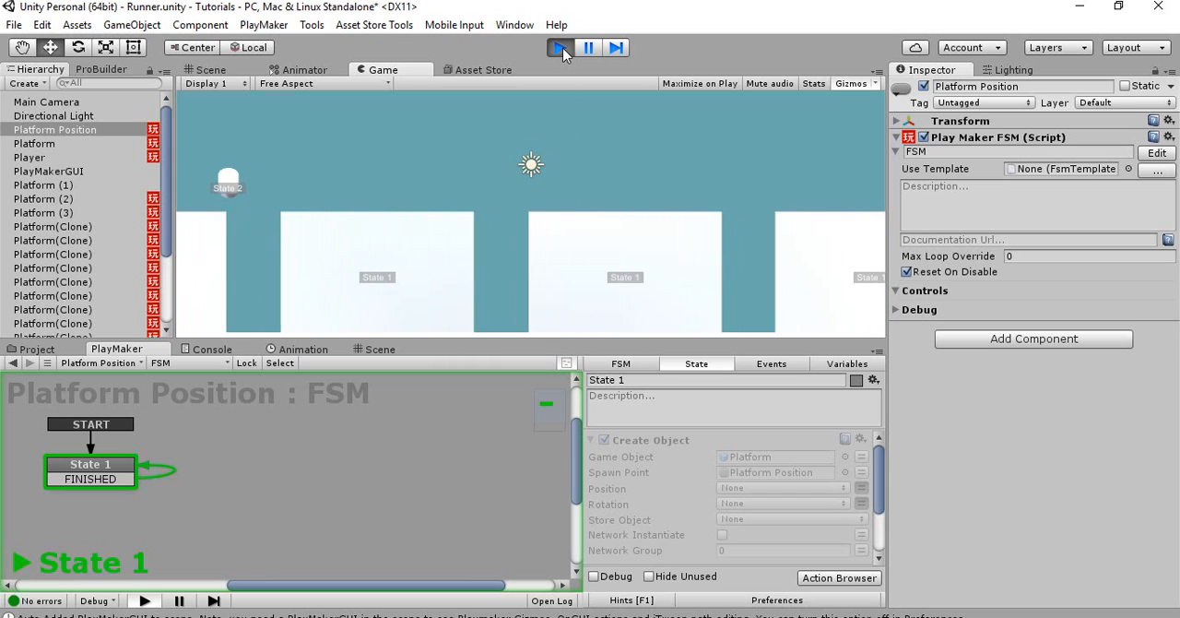
Stop the test run and store the Create Object action's spawned object in a new variable named Created Platform
click(562, 47)
alt+drag(189, 216, 486, 239)
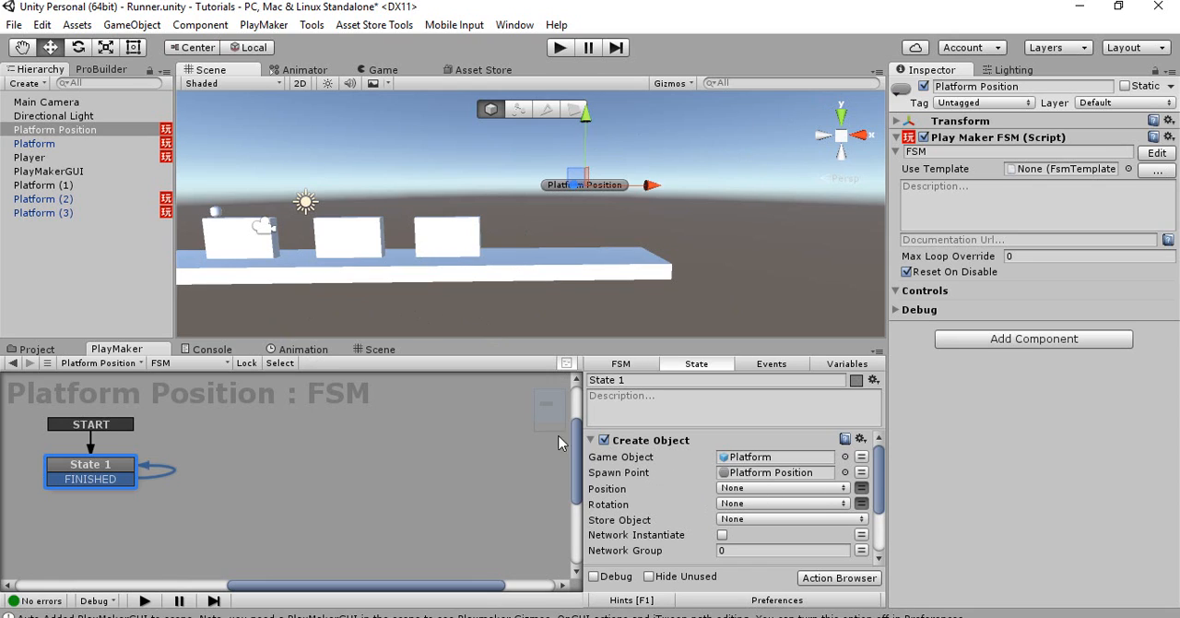
click(743, 518)
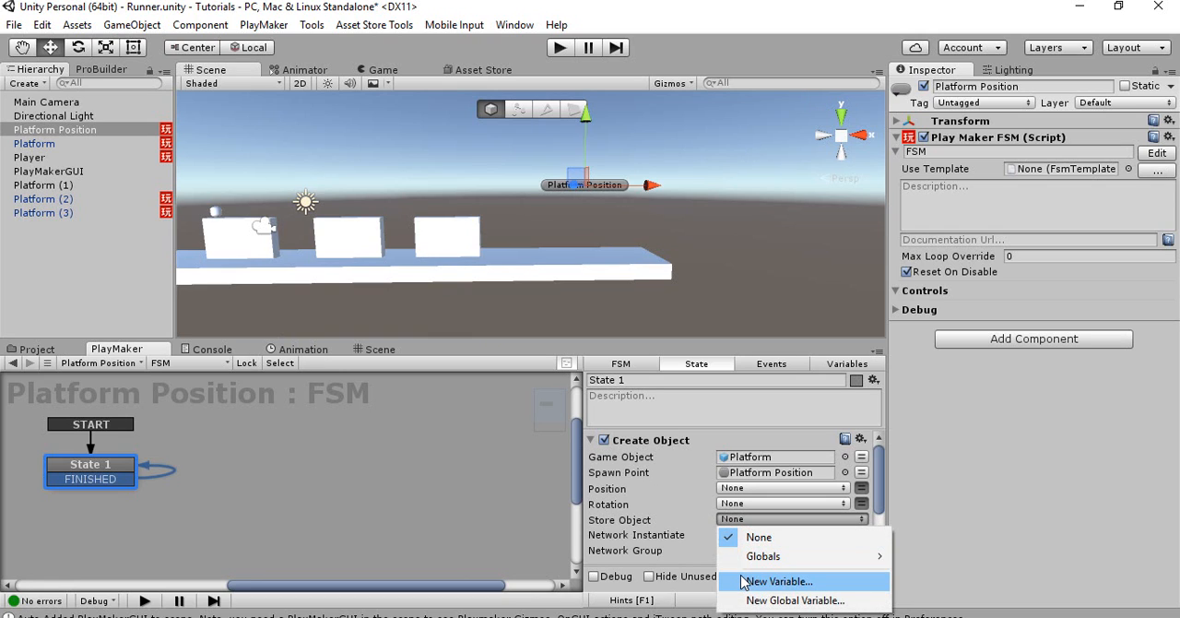
click(744, 581)
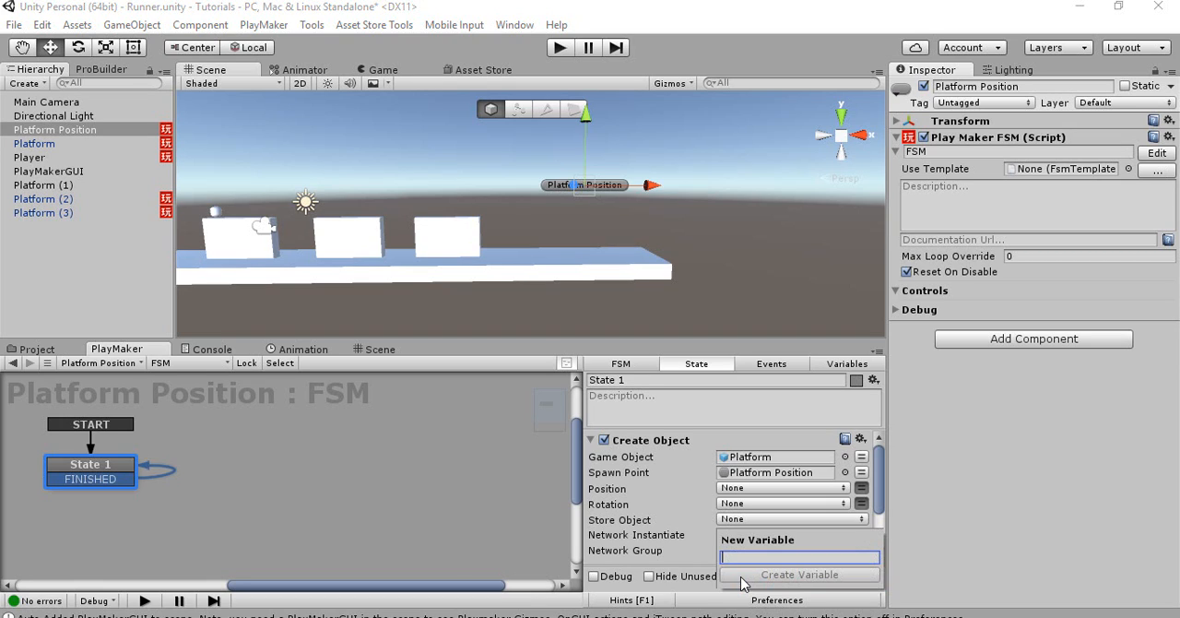
text(cREATE)
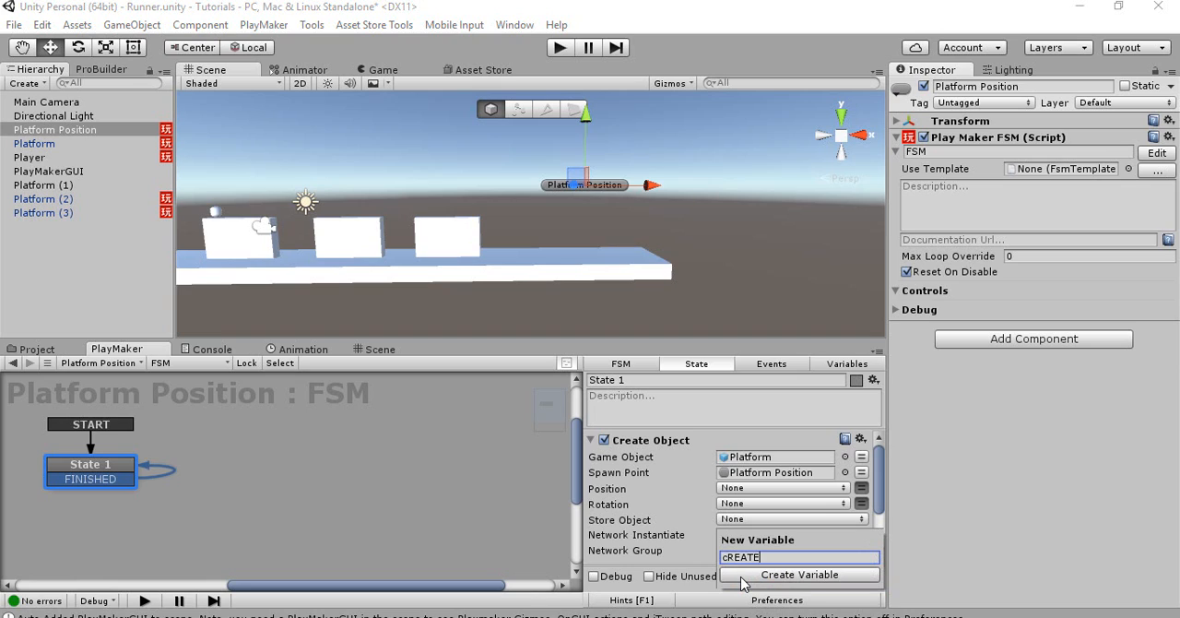
text(D)
key(BackSpace)
key(BackSpace)
key(BackSpace)
key(BackSpace)
key(BackSpace)
key(BackSpace)
key(BackSpace)
text(Created Pla)
click(742, 575)
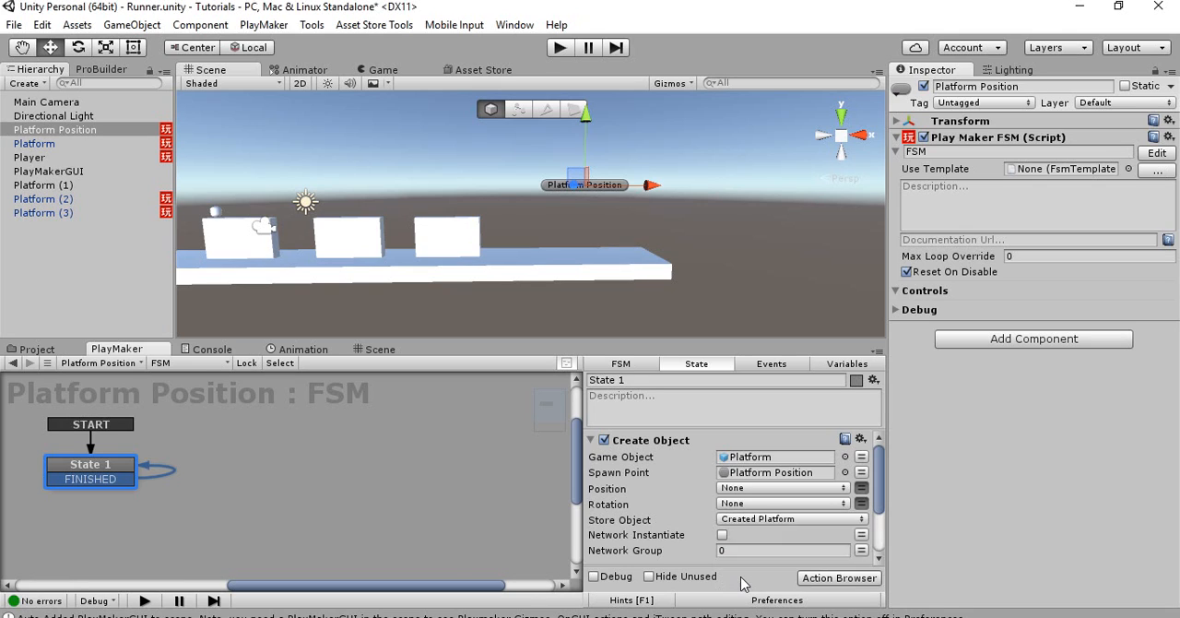
click(596, 442)
click(592, 459)
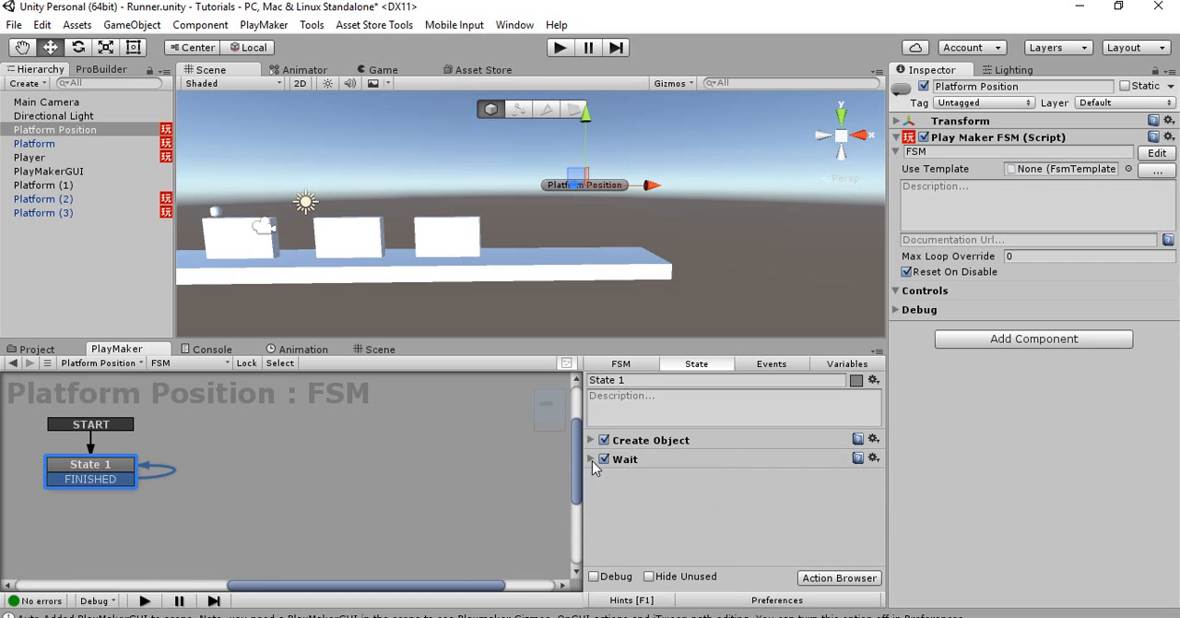
Select Platform (3) in the scene and expand its Transform to examine its position and scale
alt+drag(539, 245, 443, 245)
click(449, 246)
key(f)
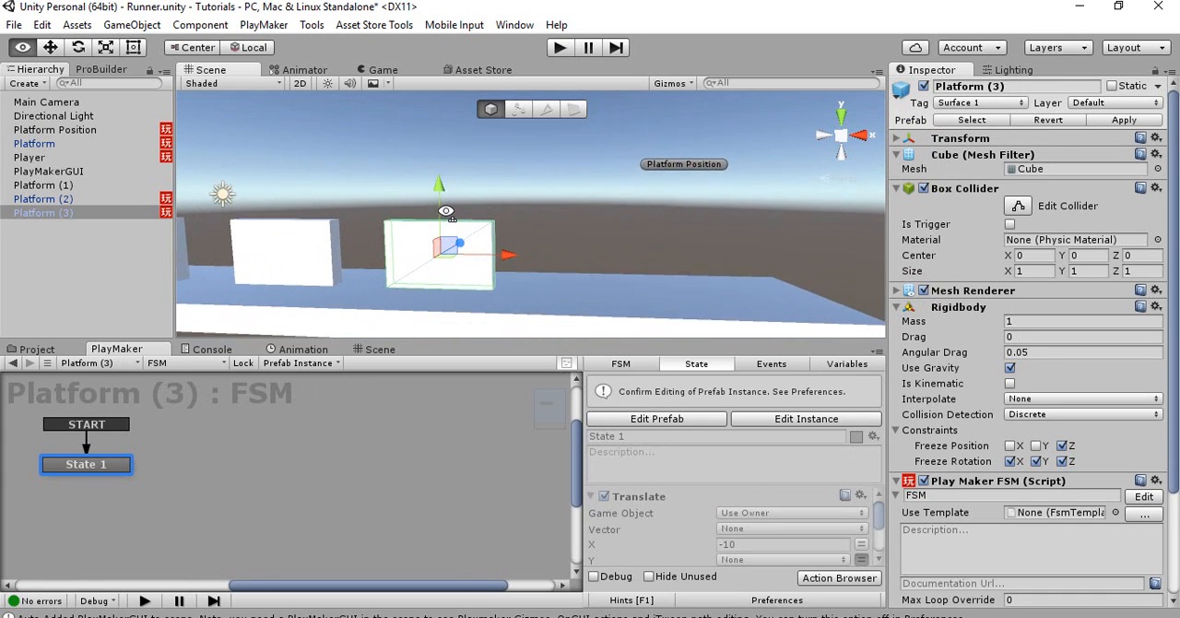
alt+drag(437, 205, 473, 222)
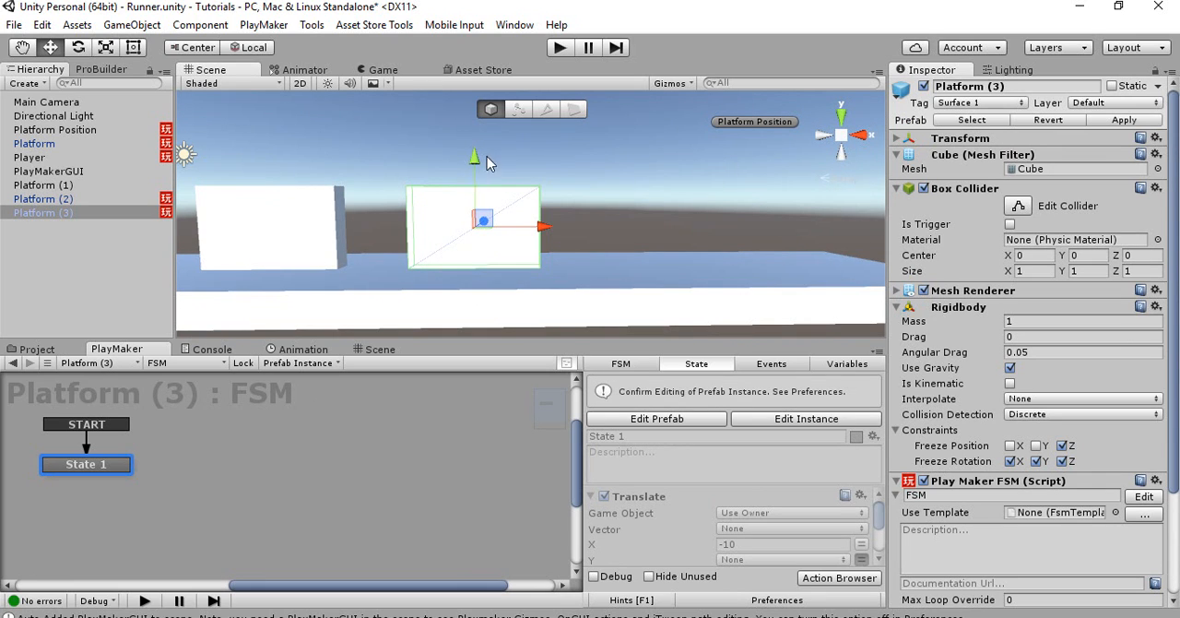
click(897, 140)
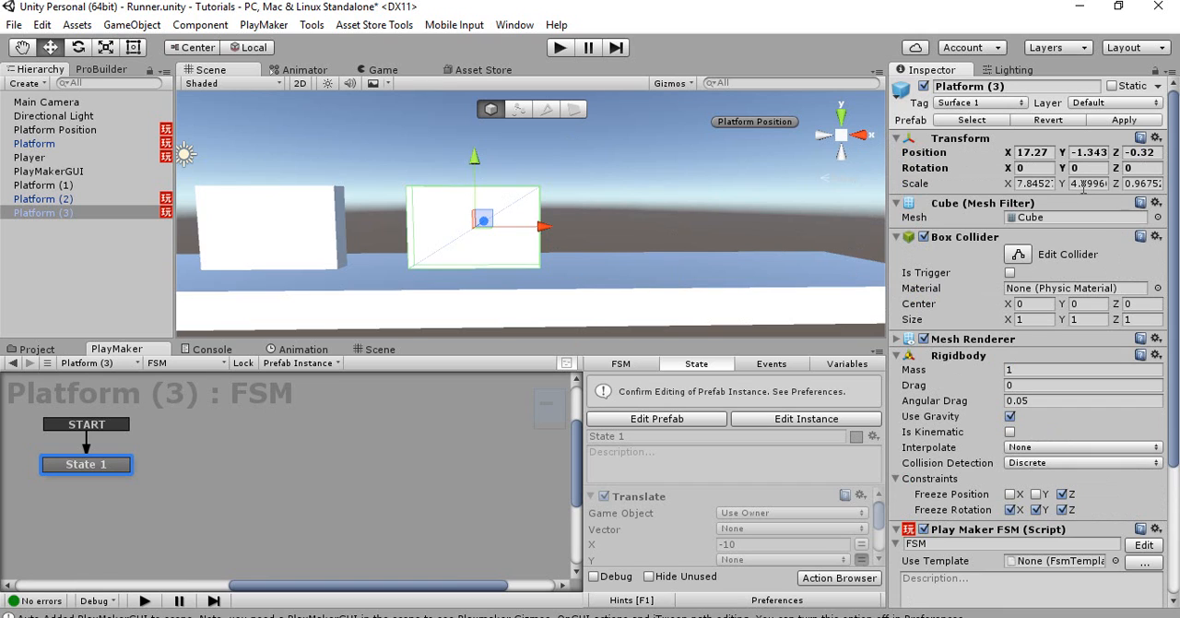
Duplicate Platform (3) and move the copy along X past the end of the base platform, to about 55.14
right_drag(599, 235, 555, 257)
key(ctrl+d)
drag(574, 252, 686, 258)
right_drag(686, 262, 581, 255)
drag(580, 250, 848, 260)
right_drag(848, 259, 697, 261)
drag(655, 265, 723, 272)
key(w)
right_drag(723, 272, 723, 290)
right_drag(644, 276, 811, 243)
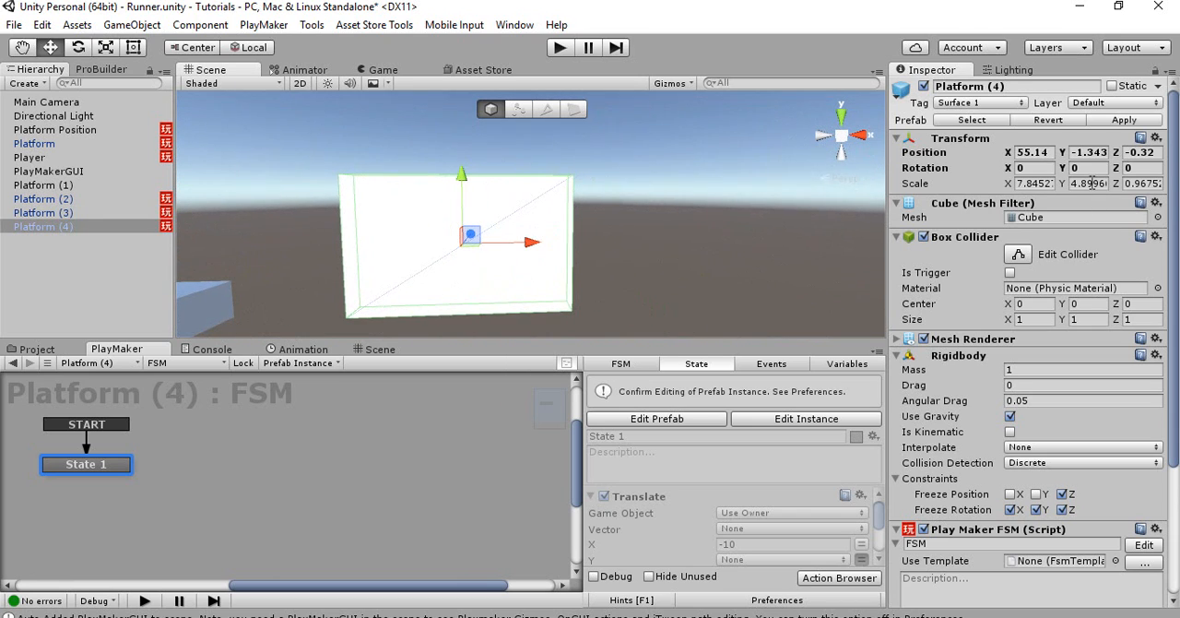
Reduce the duplicated platform's Y scale to about 4.34 and delete the copy
key(r)
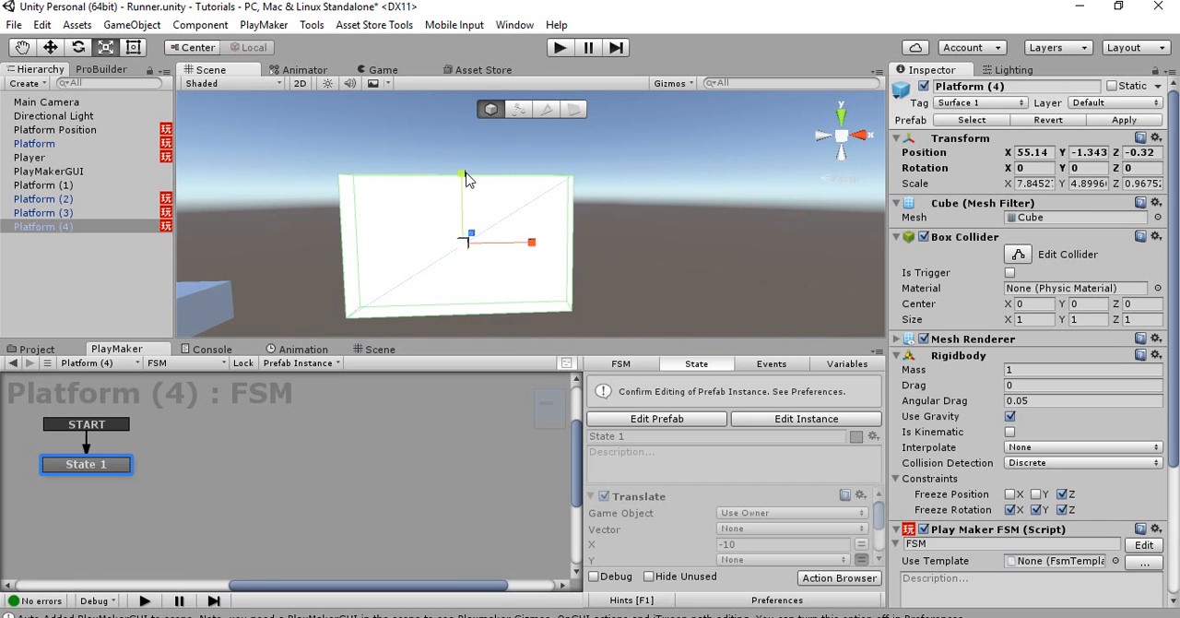
drag(463, 174, 462, 130)
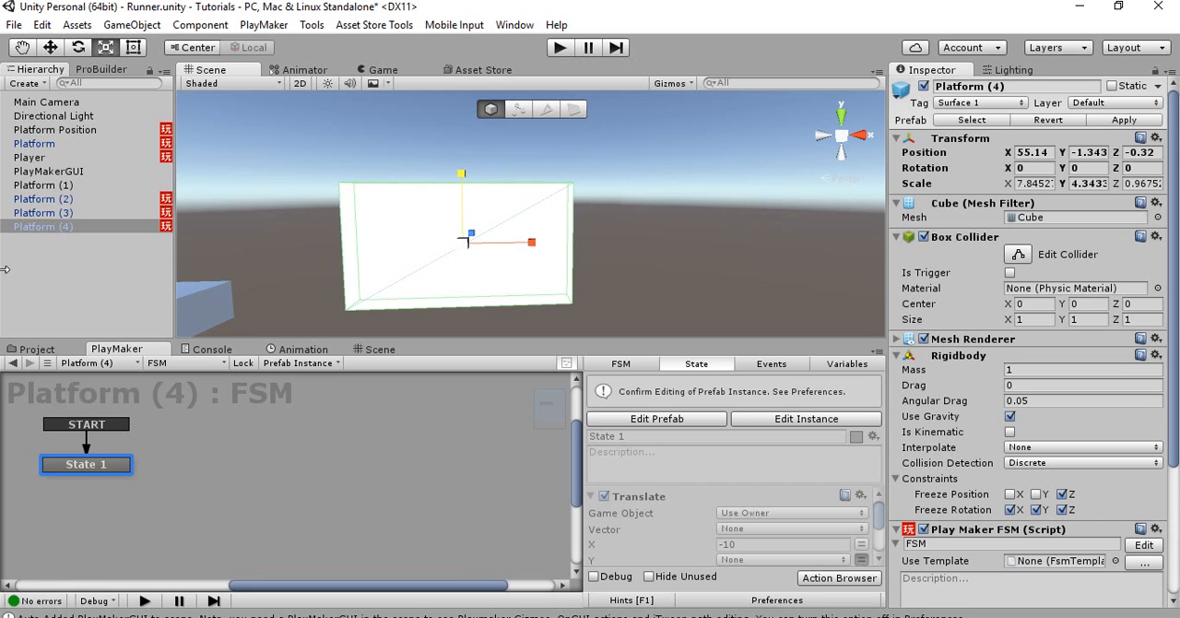
click(65, 227)
key(Delete)
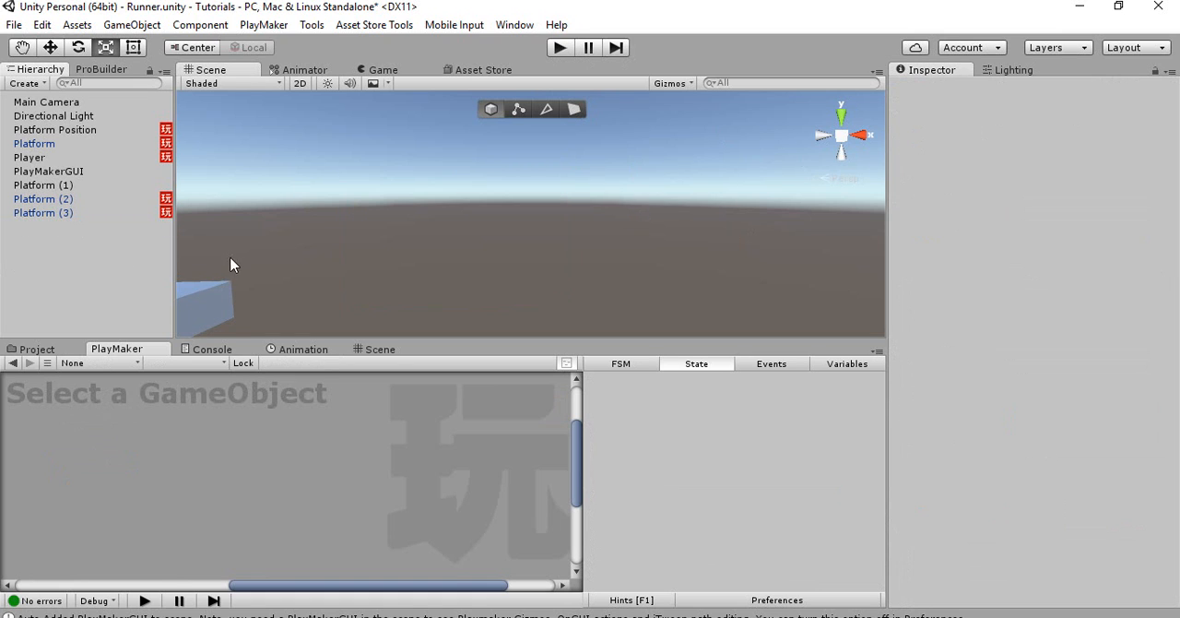
Duplicate Platform (3) again and move the copy along X to about 25.8, beside the original
click(109, 132)
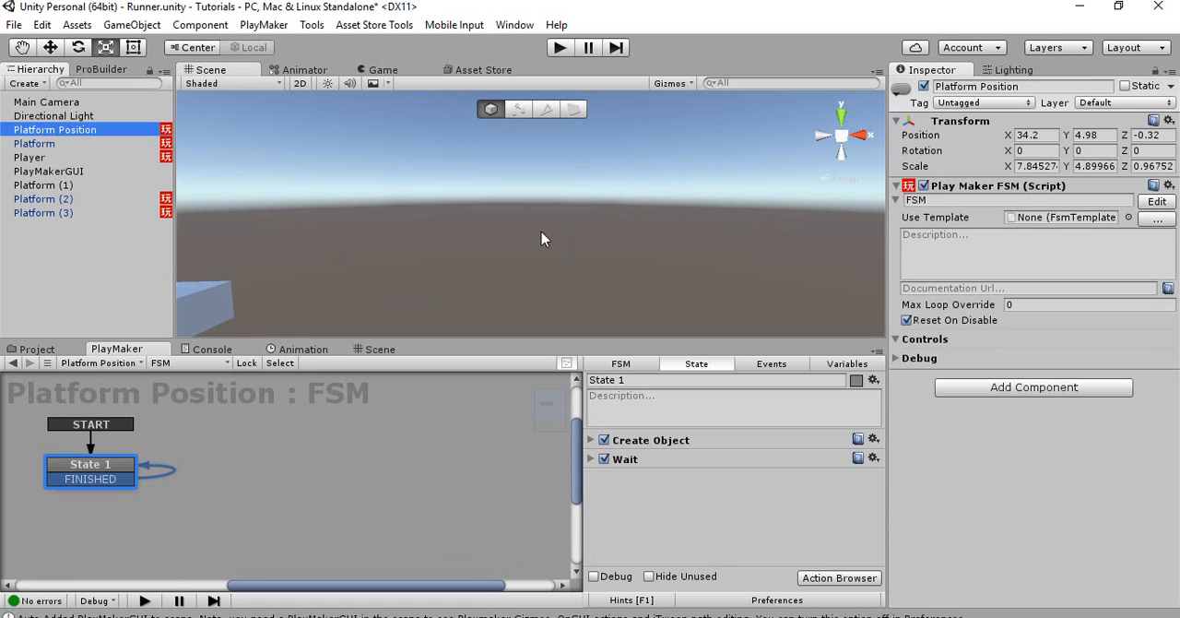
right_drag(542, 231, 529, 211)
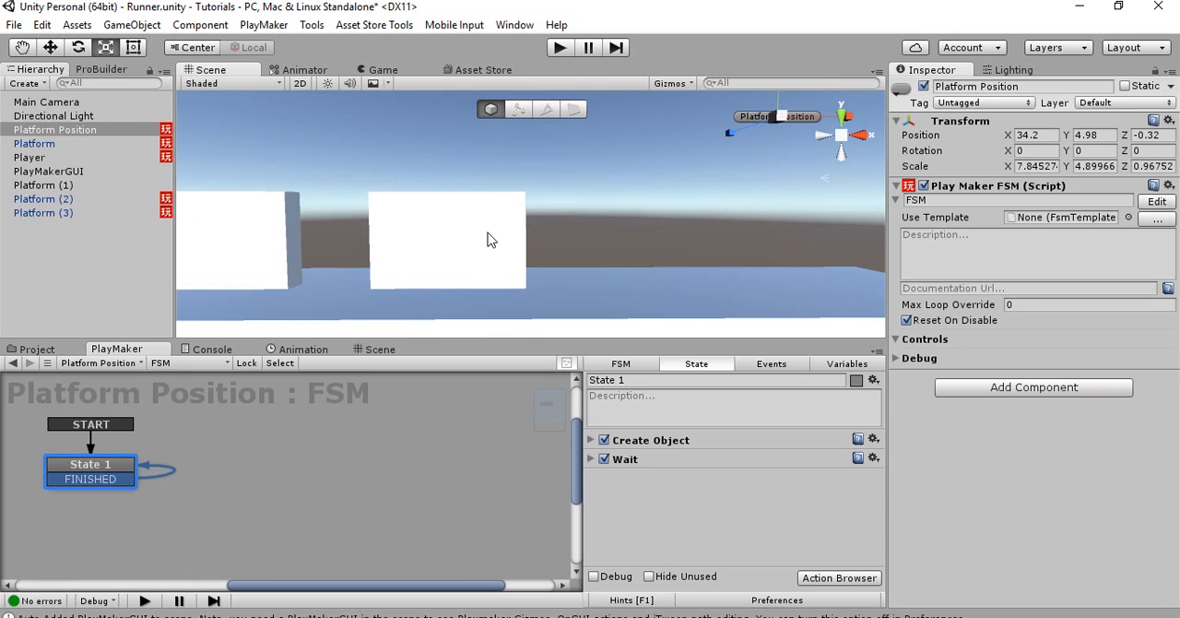
click(491, 240)
right_drag(469, 264, 488, 281)
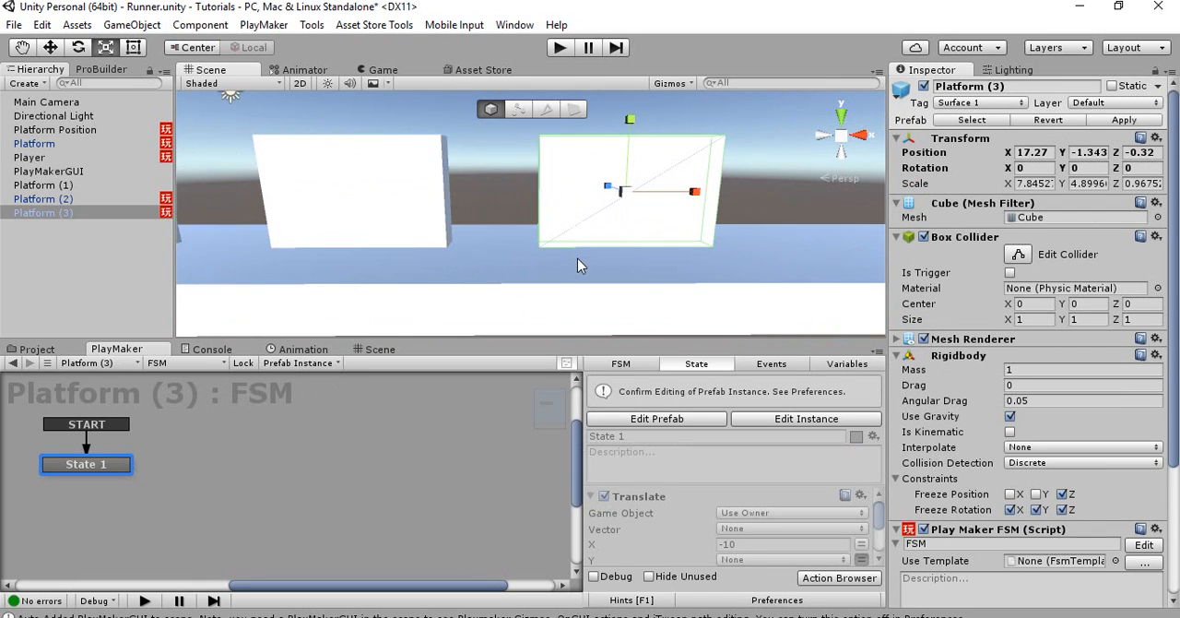
right_drag(577, 258, 565, 217)
key(s)
key(w)
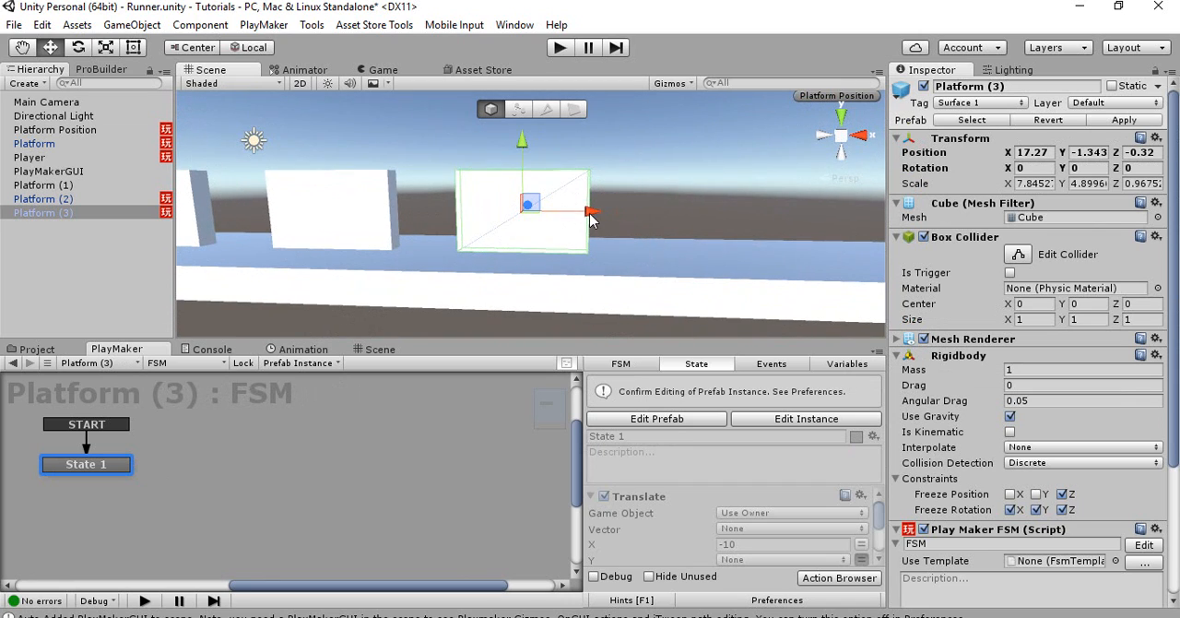
key(ctrl+d)
drag(590, 217, 740, 215)
Shrink Platform (4) to a Y scale of about 3.97 and place it at about X 26.99, Y -1.81
key(r)
drag(674, 150, 670, 165)
key(w)
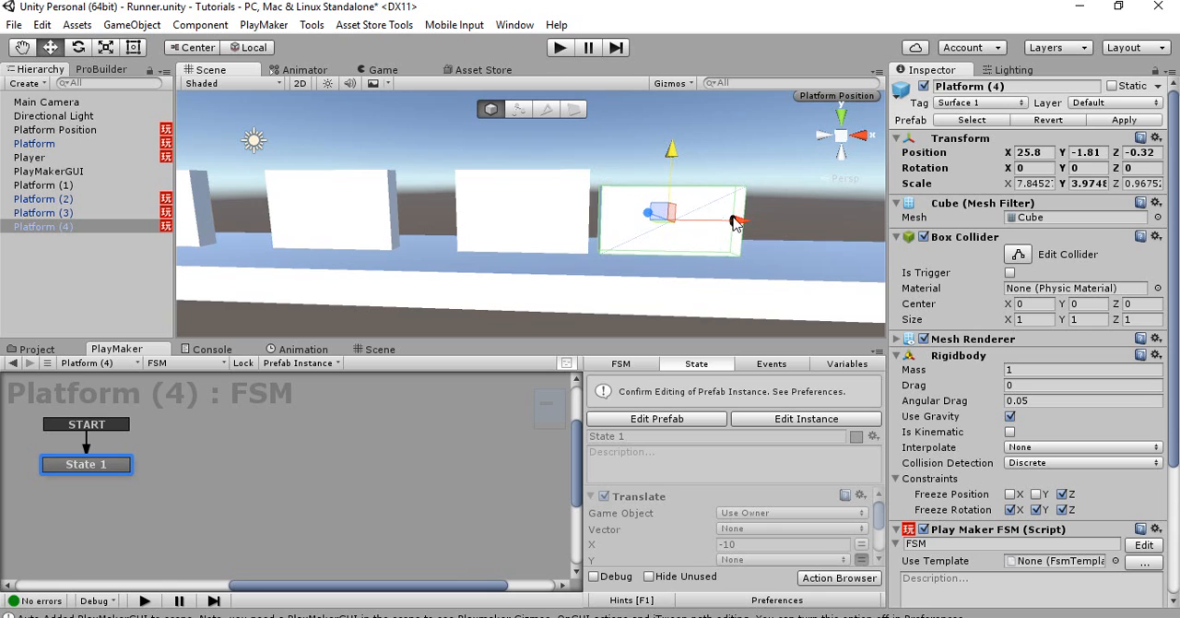
drag(728, 221, 750, 220)
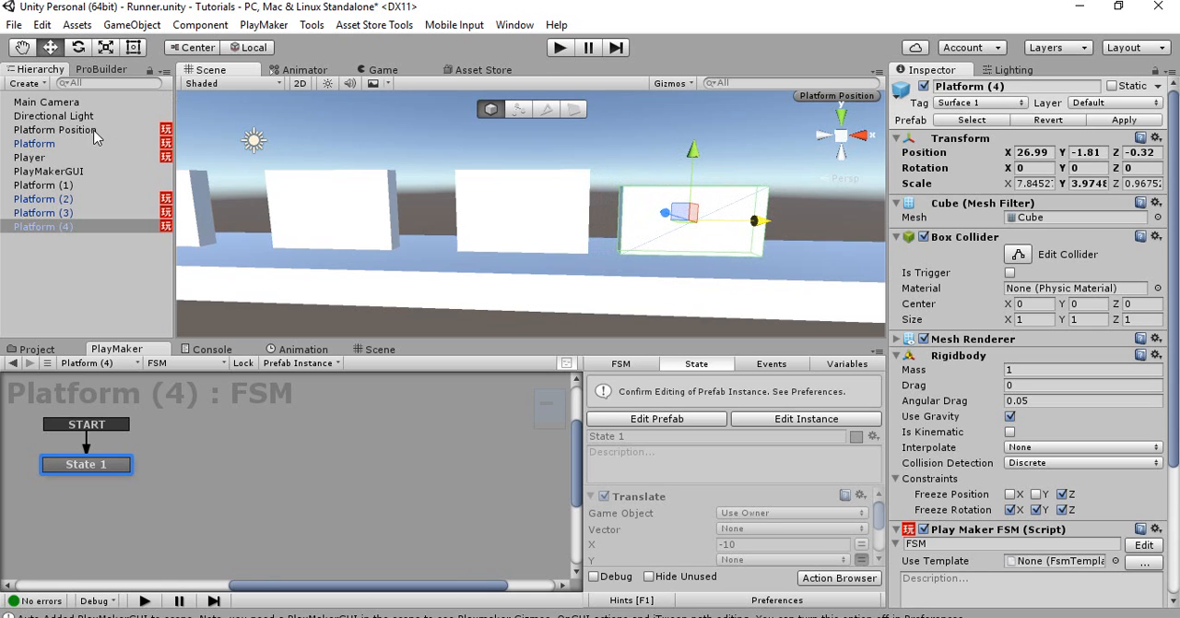
Set the Y force of the Add Force action in the Player FSM's State 2 to 5
click(81, 158)
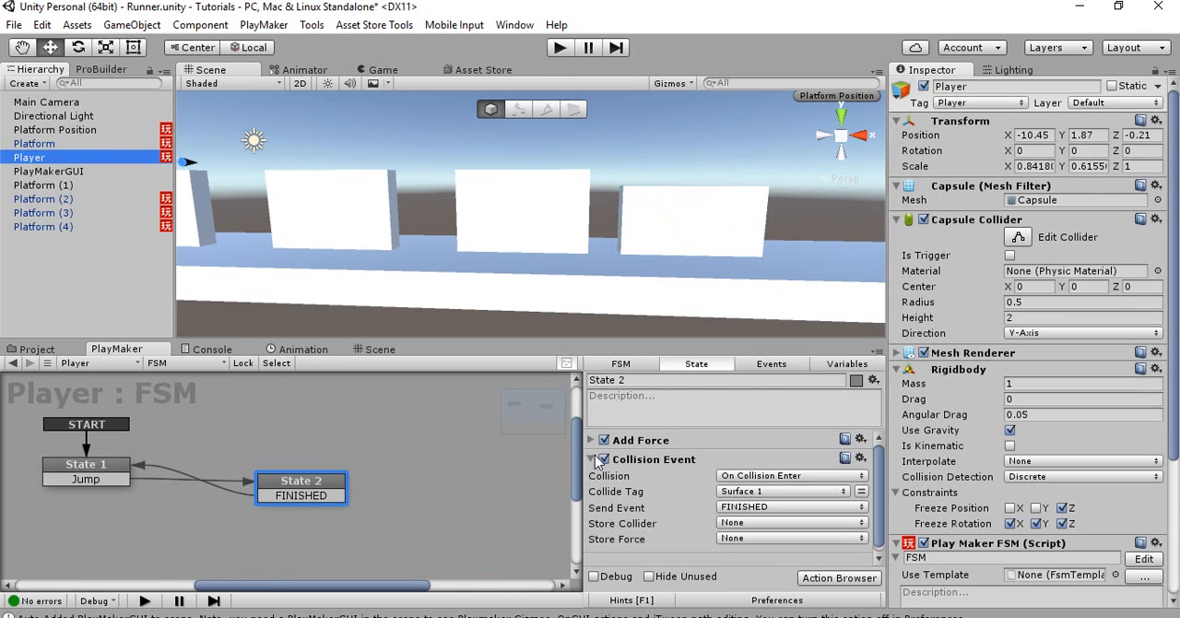
click(592, 441)
click(739, 518)
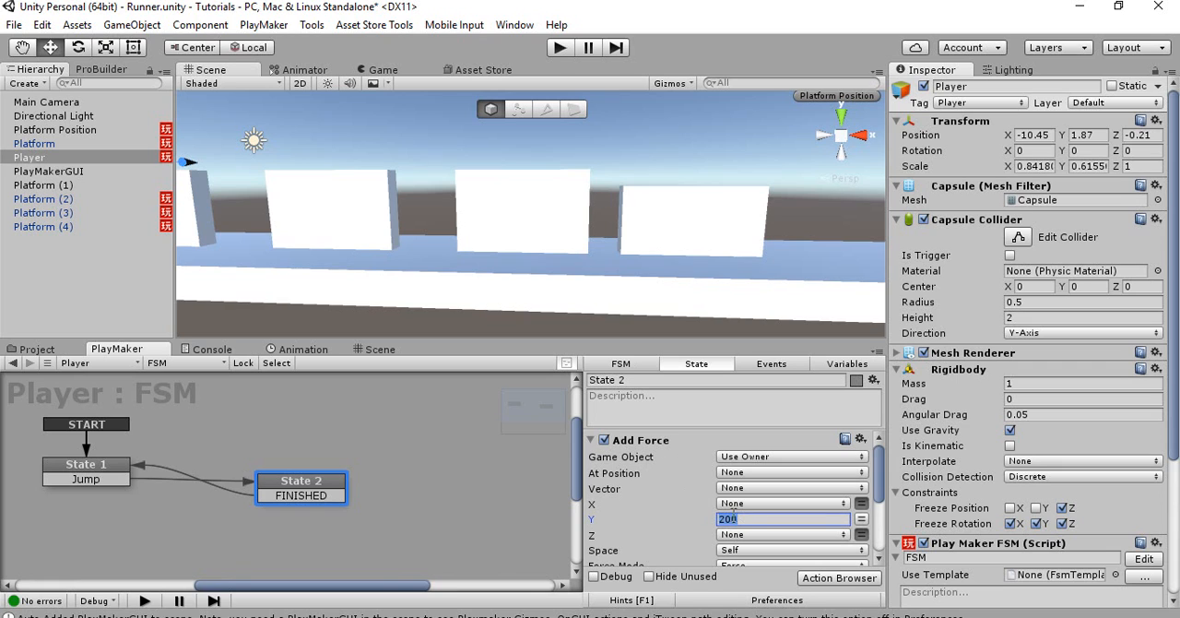
text(5)
Widen the gap between Platform (3) and Platform (4) by moving Platform (4) along X to about 29.06
click(675, 228)
mouse_move(644, 234)
right_down()
mouse_move(661, 240)
mouse_move(626, 212)
mouse_move(662, 243)
right_up()
key(w)
key(s)
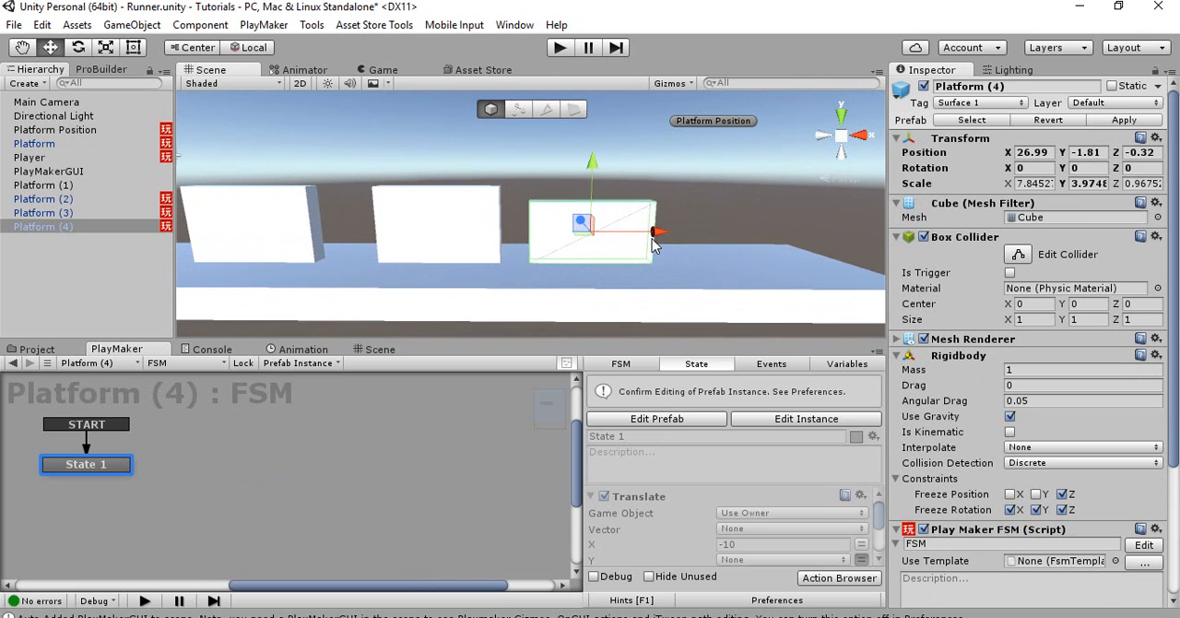
drag(652, 236, 680, 237)
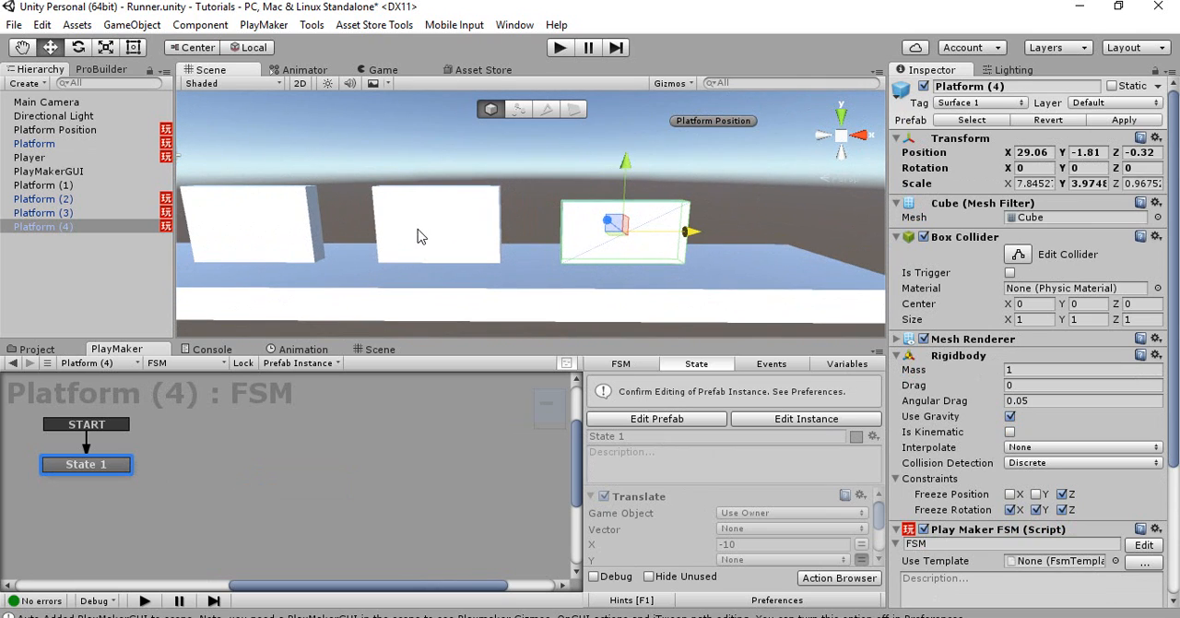
Compare Platform (3) with Platform (4) and adjust Platform (4) to about X 29.41, Y -2
click(418, 236)
click(613, 228)
click(447, 247)
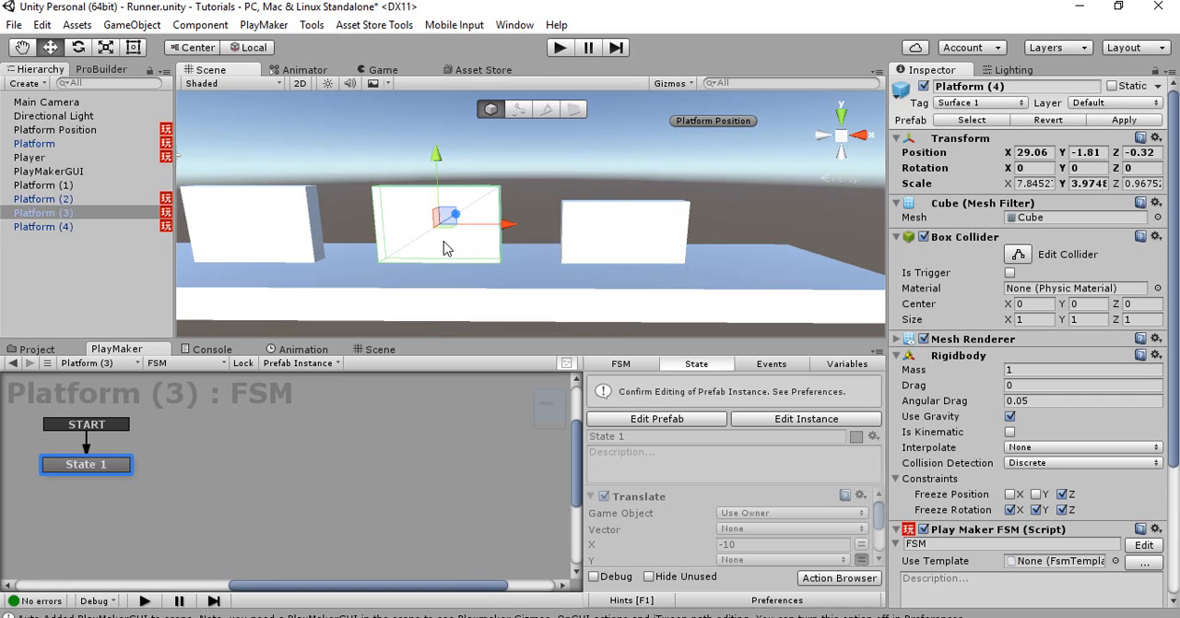
click(628, 223)
right_drag(628, 223, 647, 229)
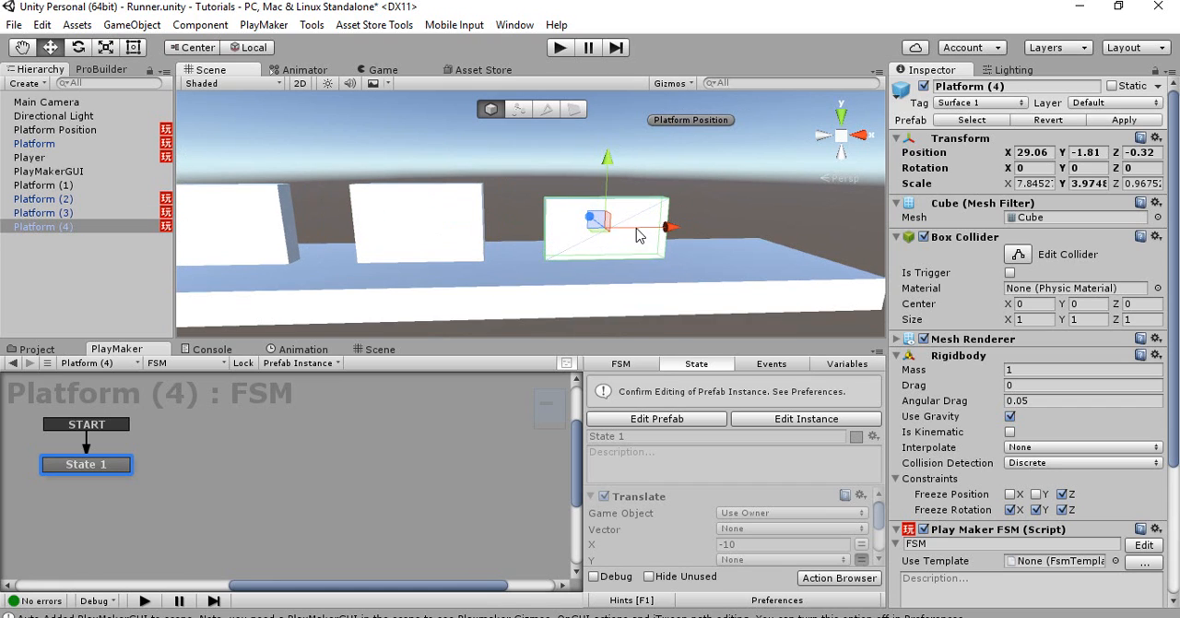
drag(664, 225, 670, 226)
drag(610, 166, 611, 171)
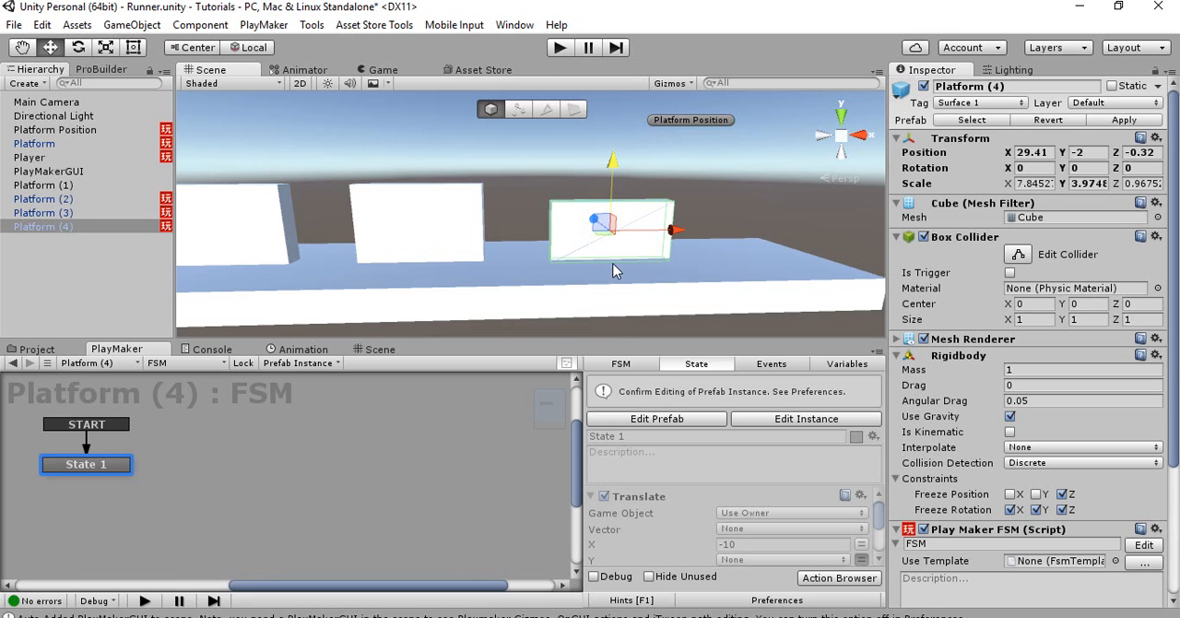
alt+drag(638, 217, 605, 217)
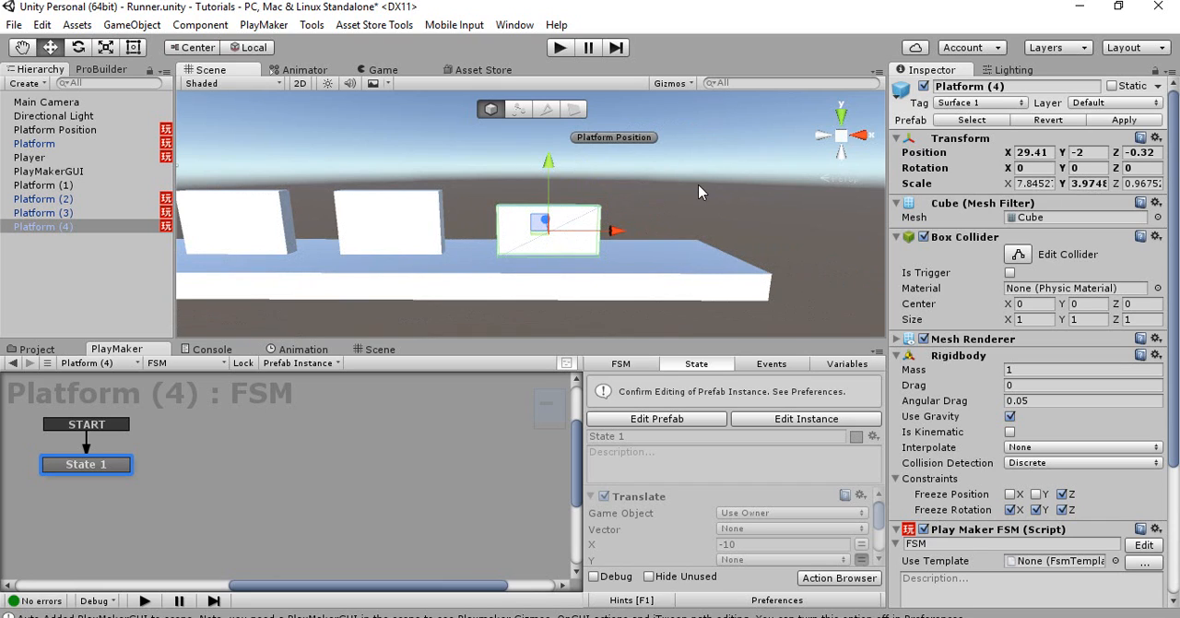
Make Platform (4) taller with a Y scale of about 6.03 and raise it to about Y -0.61
click(394, 212)
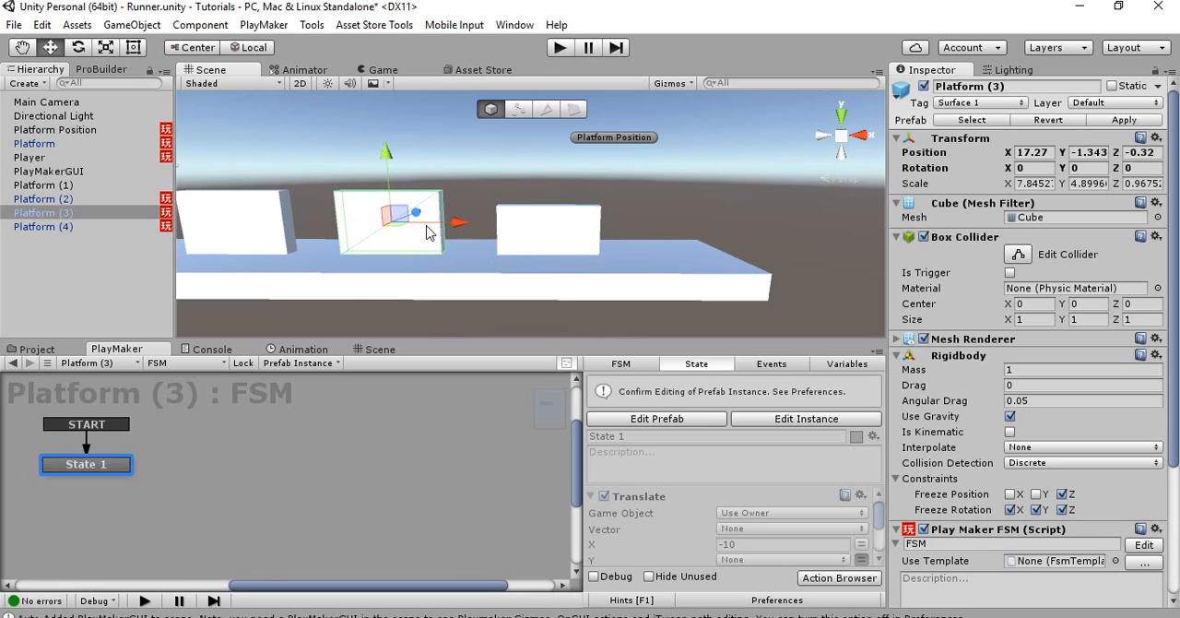
click(547, 227)
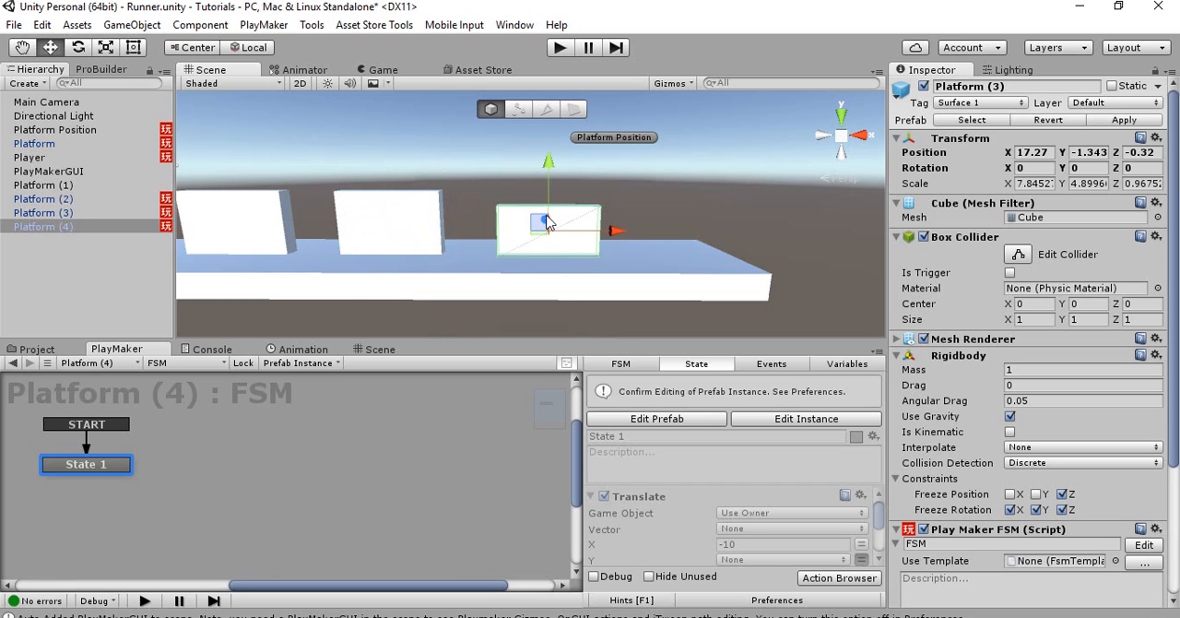
key(r)
key(w)
mouse_move(556, 136)
mouse_down()
mouse_move(550, 118)
mouse_move(541, 146)
mouse_up()
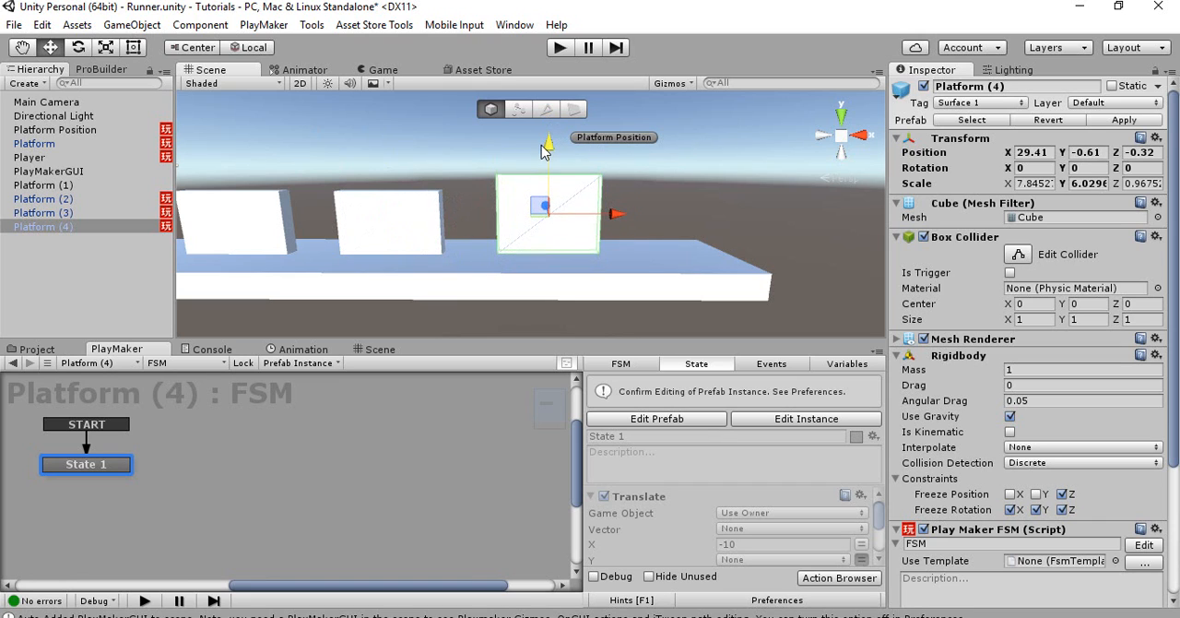
Compare Platform (3) with its taller copy, delete Platform (4) and reselect Platform (3)
click(445, 207)
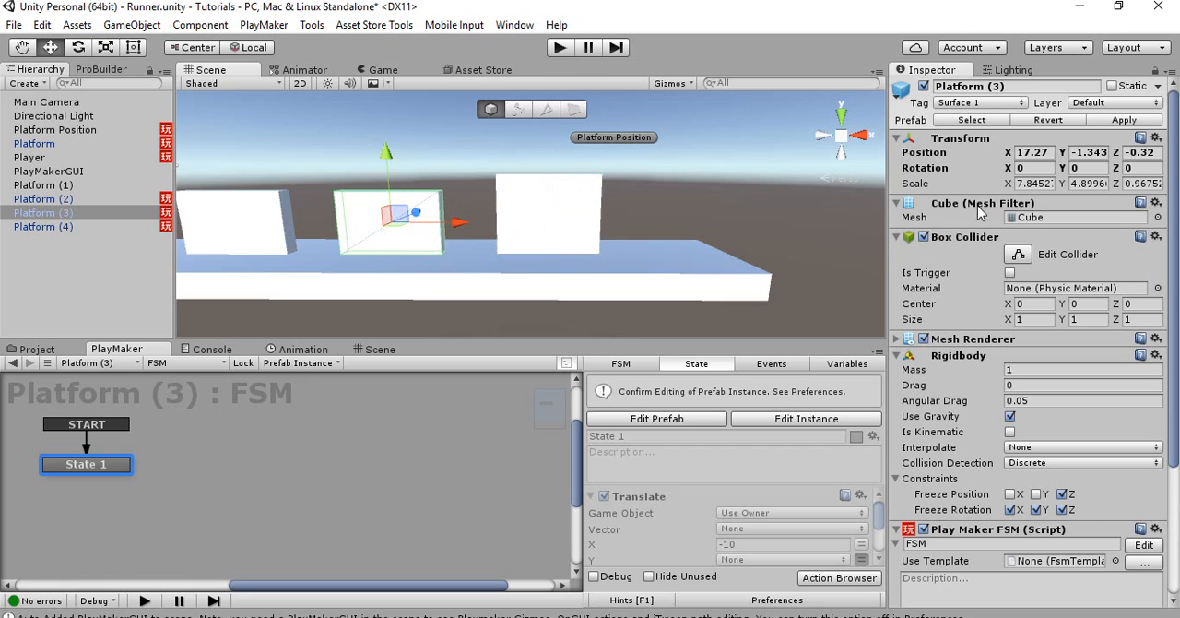
click(571, 208)
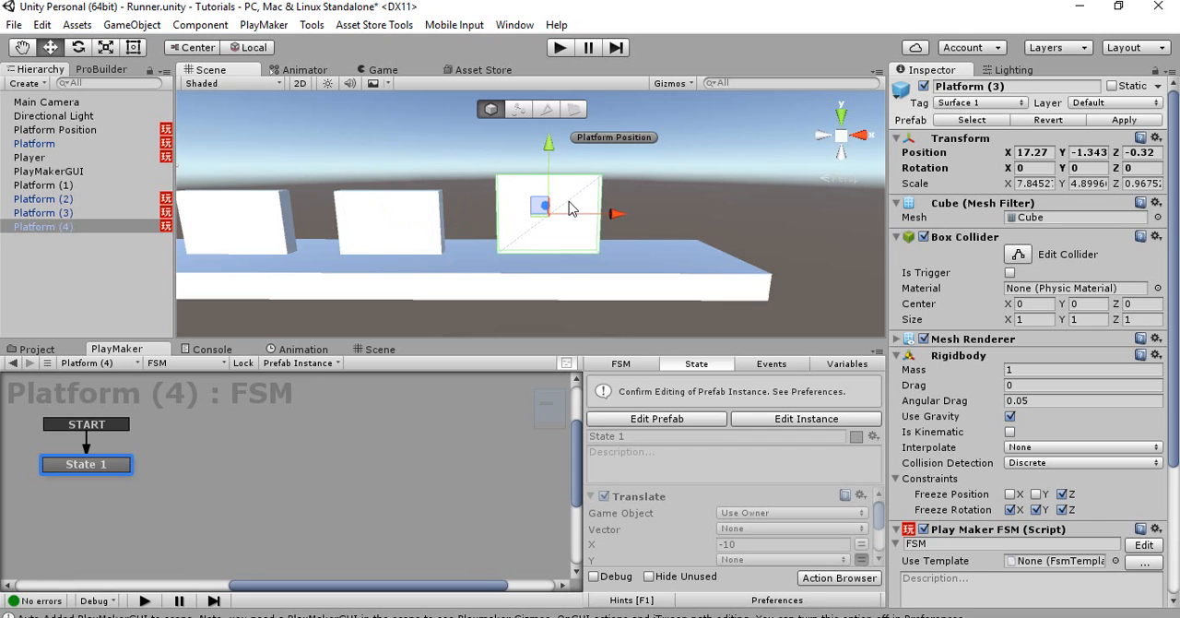
key(Delete)
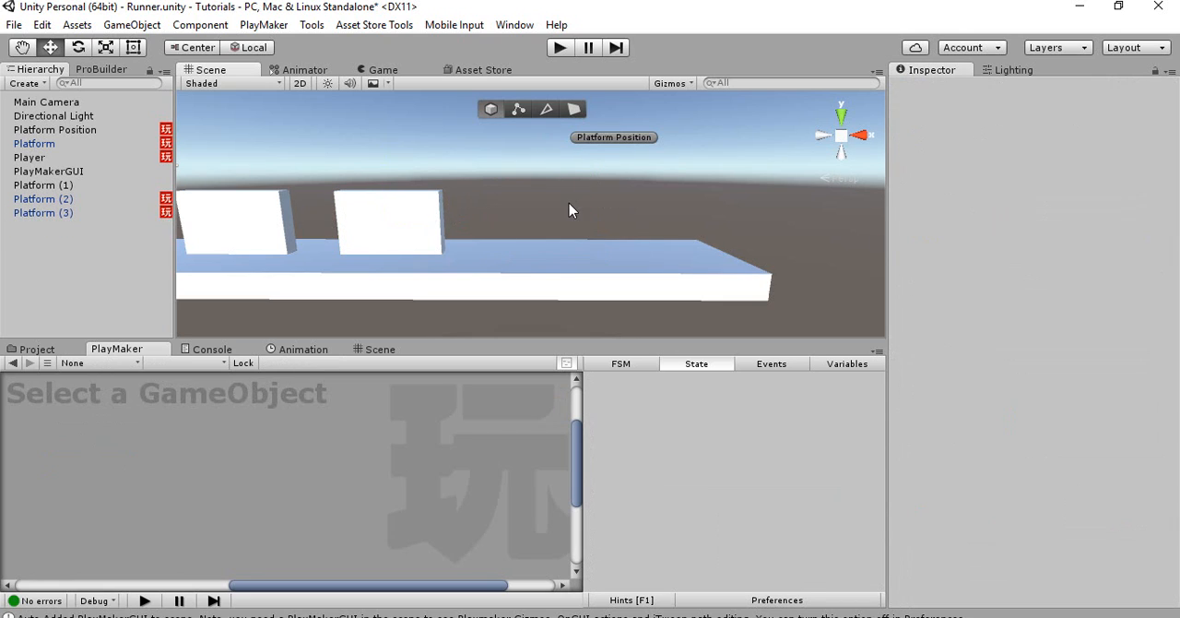
click(403, 220)
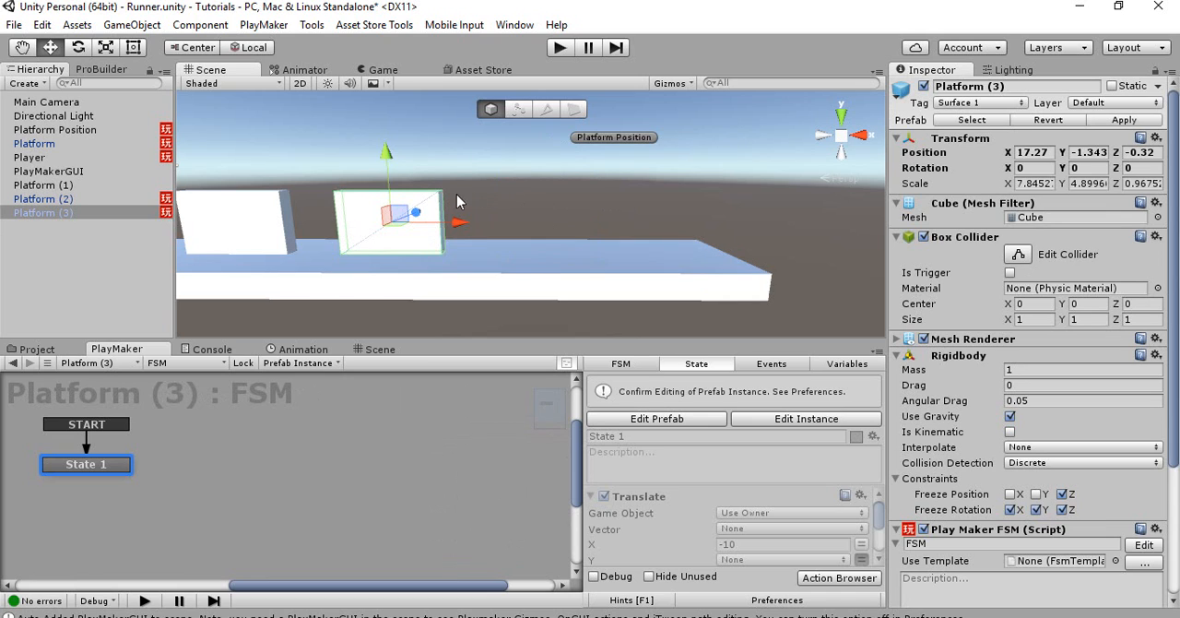
alt+drag(480, 188, 477, 189)
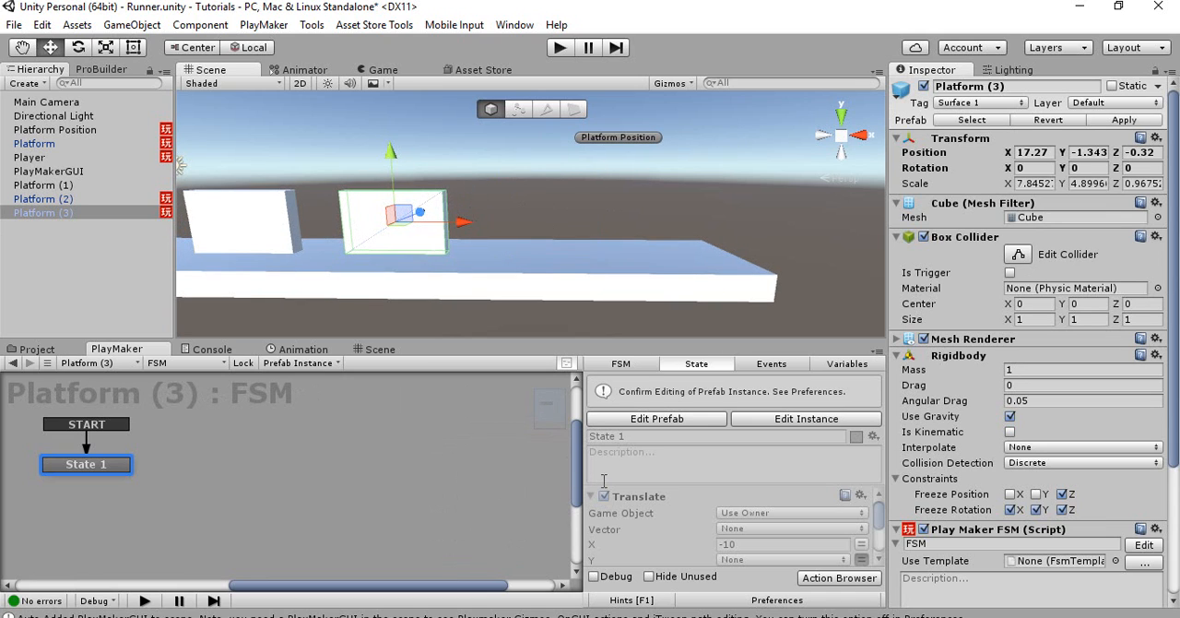
Add a Set Scale action to State 1 of the Platform Position FSM
click(44, 132)
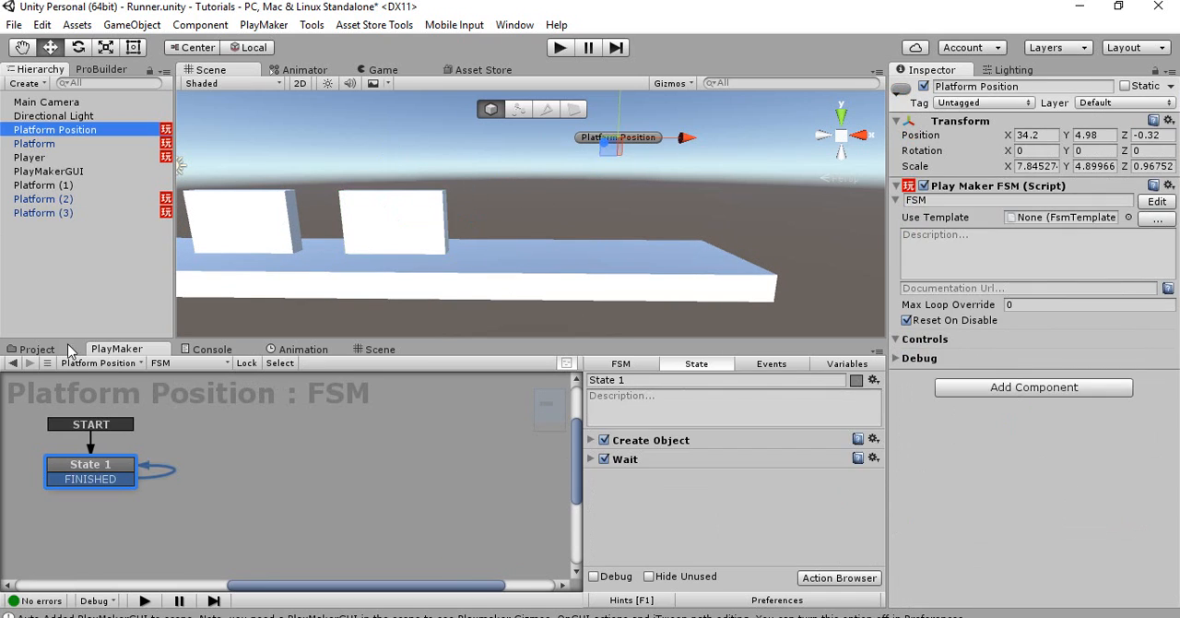
click(592, 440)
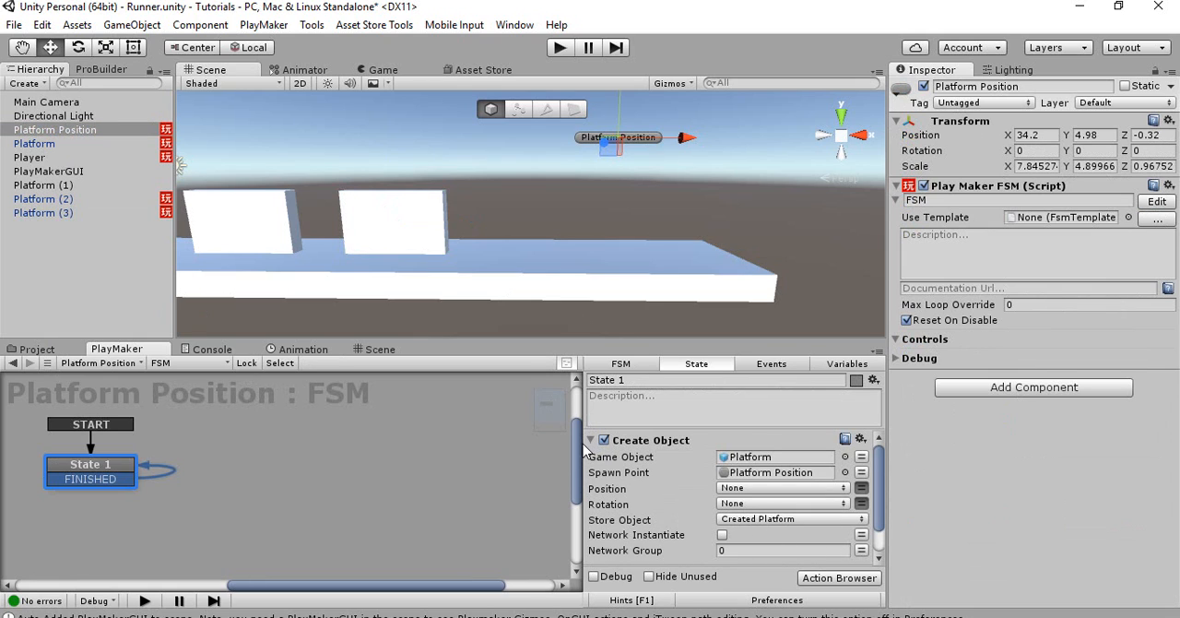
click(592, 440)
right_click(639, 503)
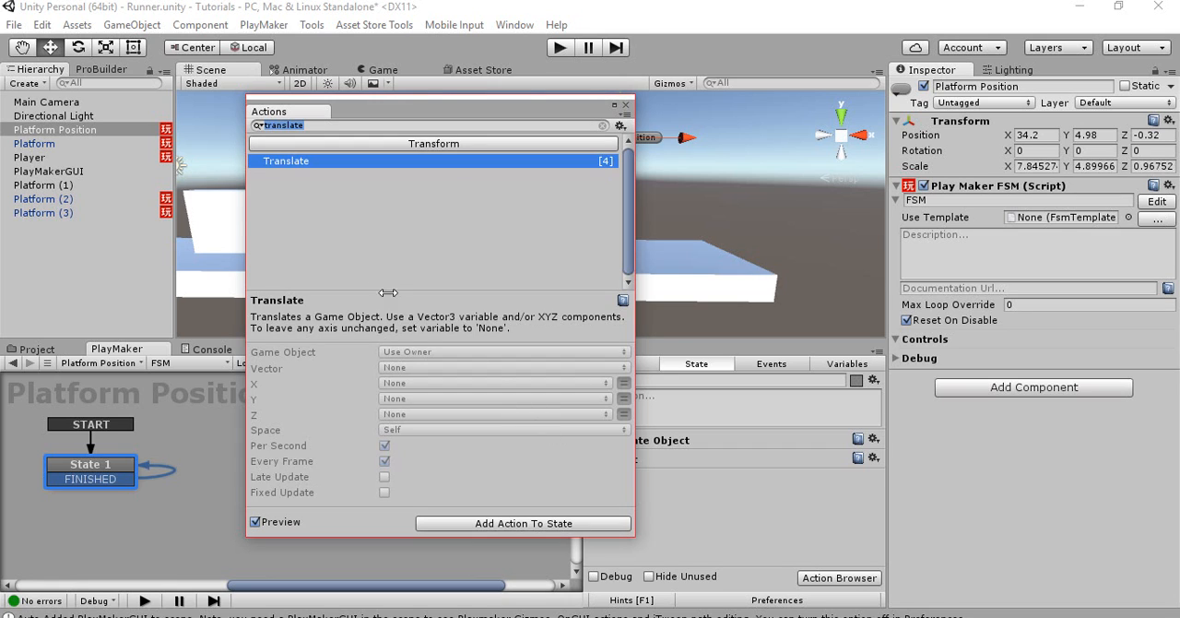
text(set scale)
click(321, 230)
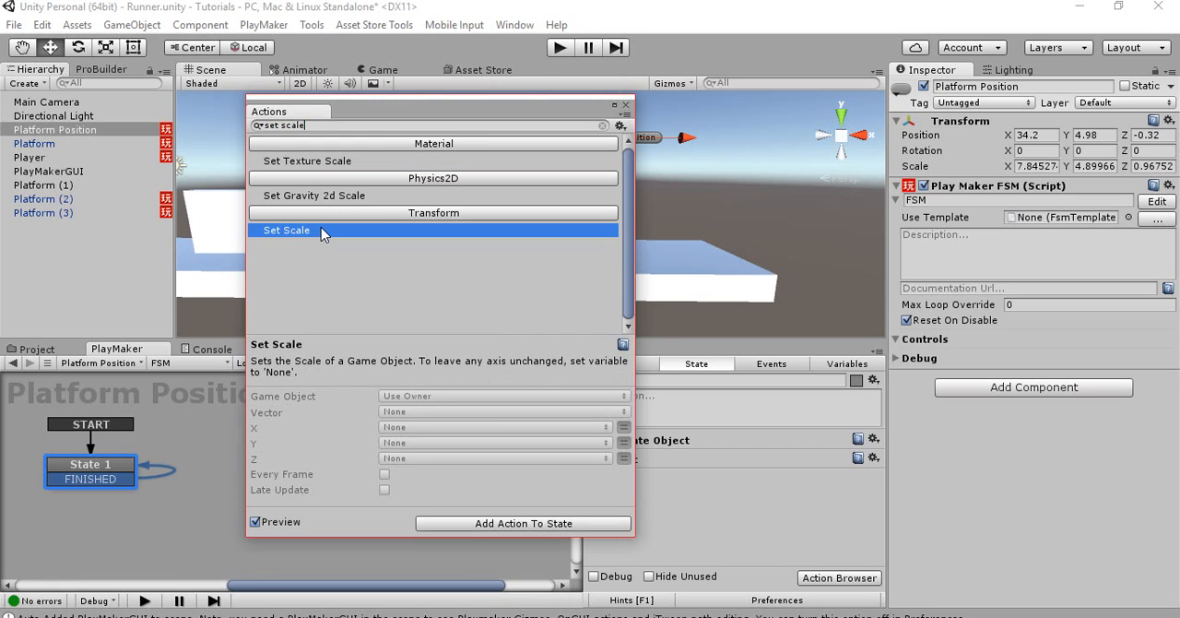
double_click(321, 230)
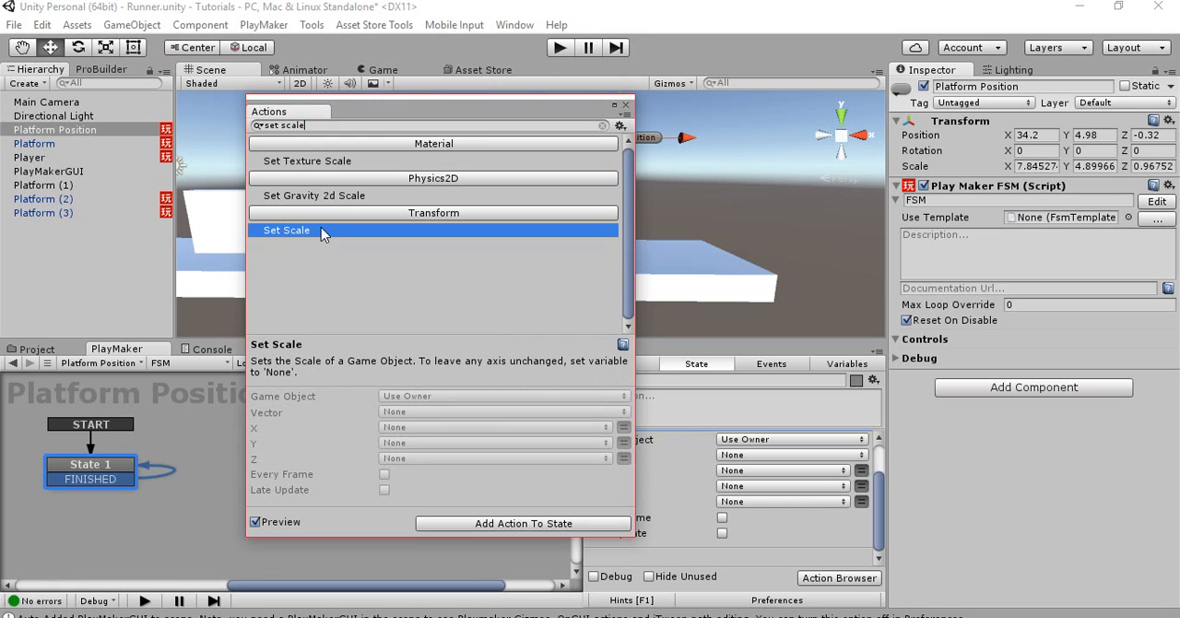
Make Set Scale target a specified game object, using the Created Platform variable
click(750, 441)
click(753, 439)
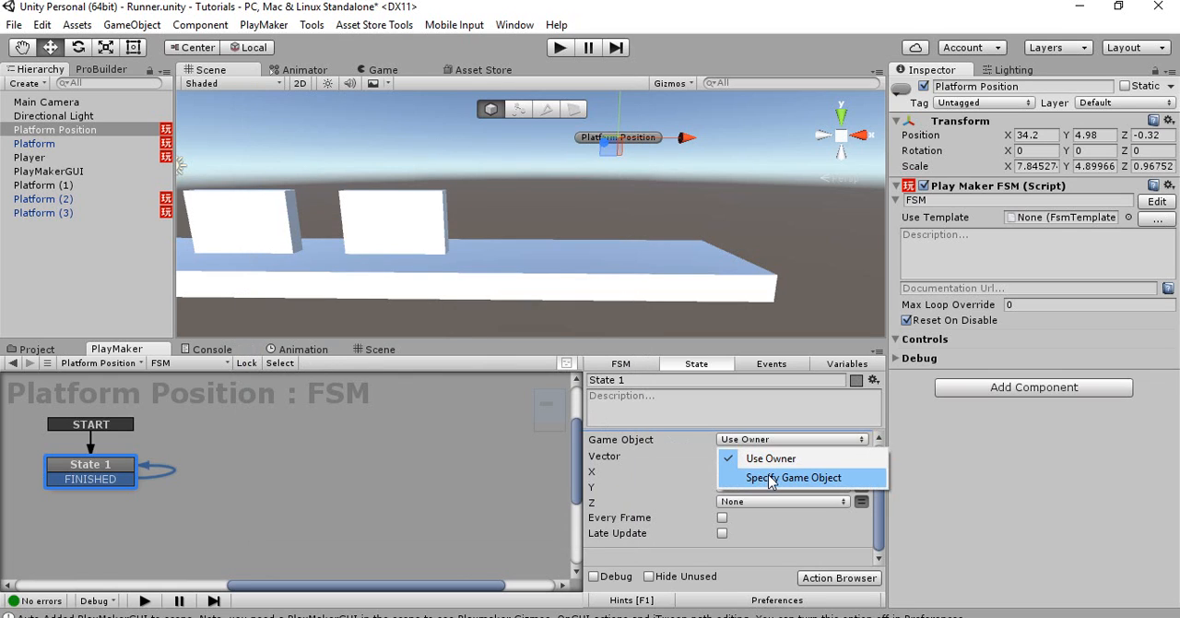
click(760, 478)
click(823, 457)
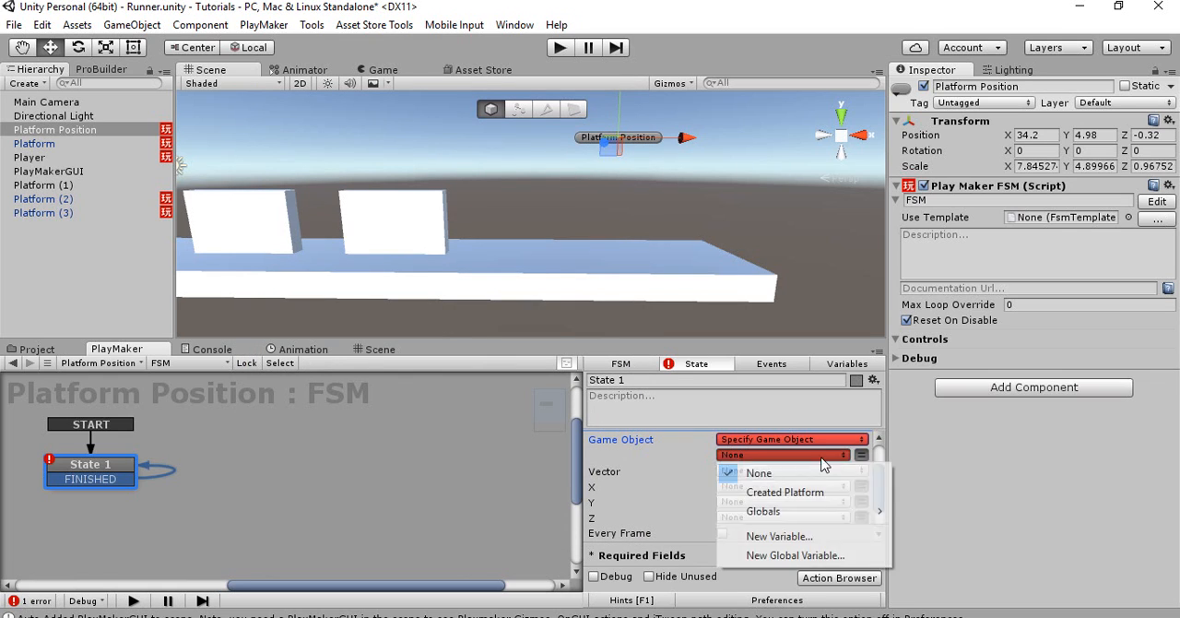
click(789, 493)
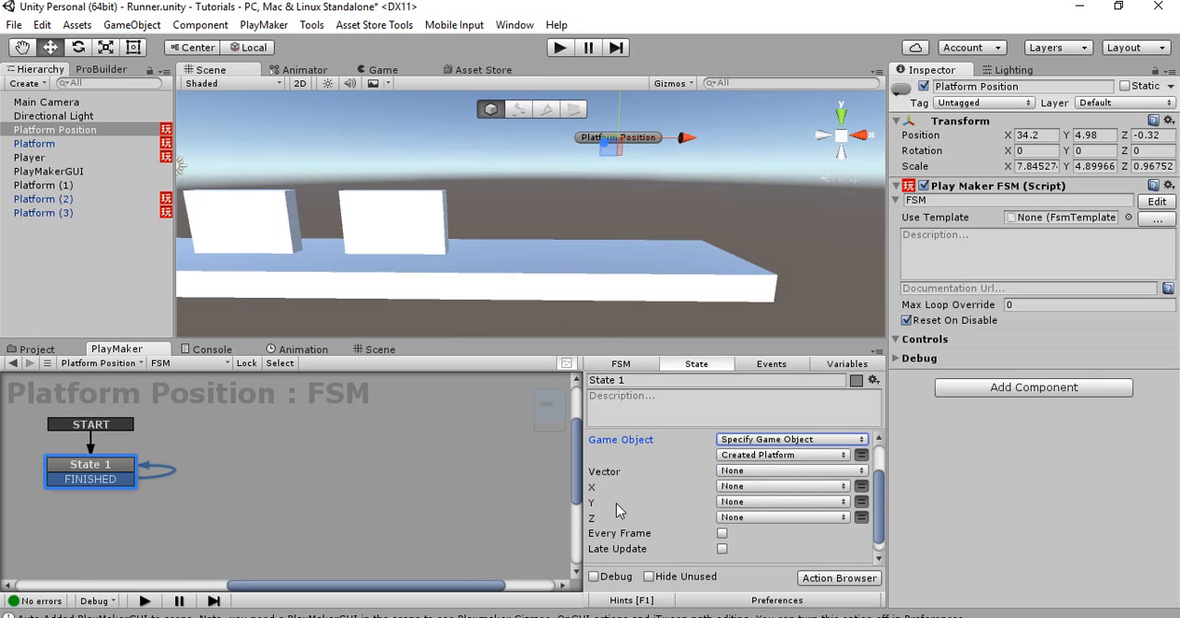
Assign a new variable named Random Number to the Y scale and enable Every Frame for Set Scale
click(736, 501)
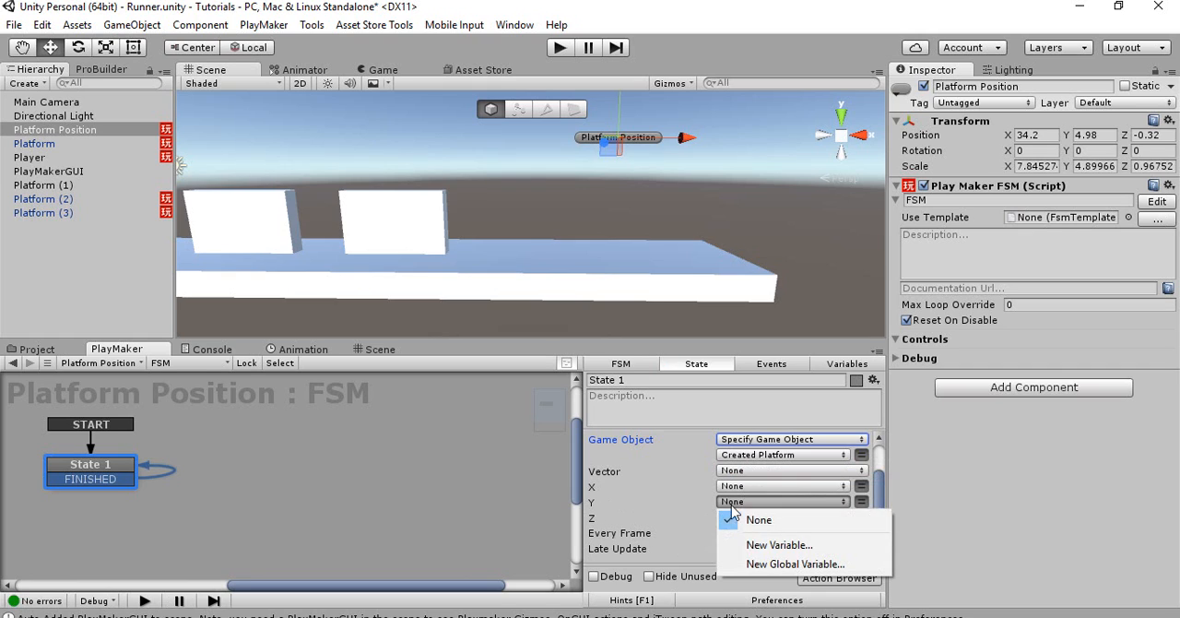
click(778, 545)
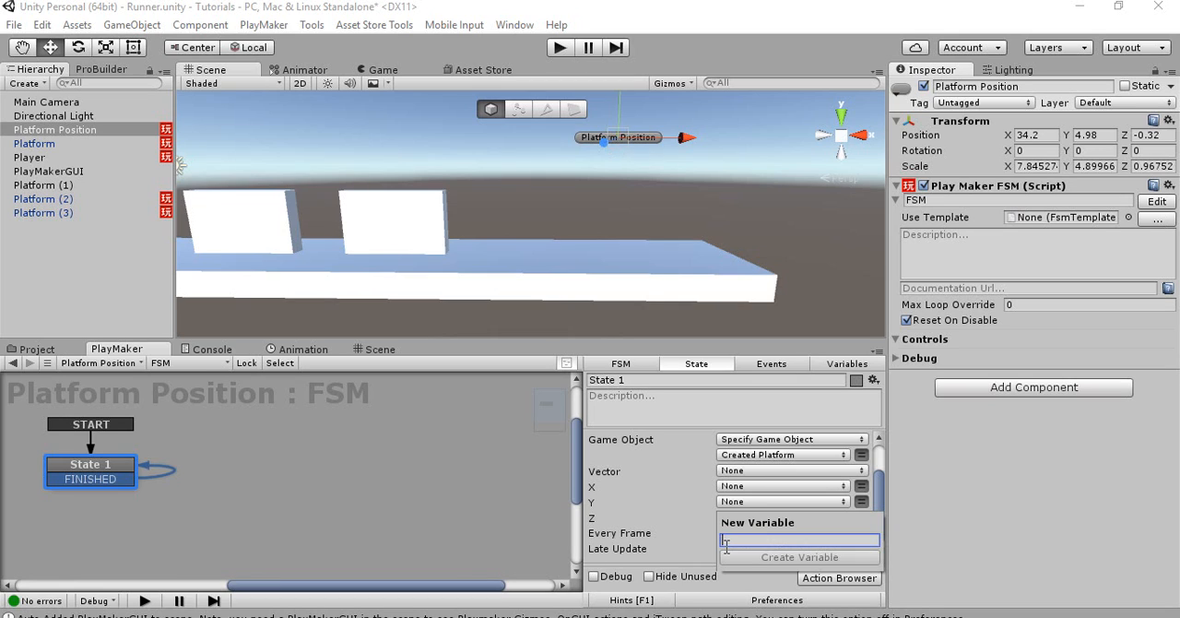
text(Pan)
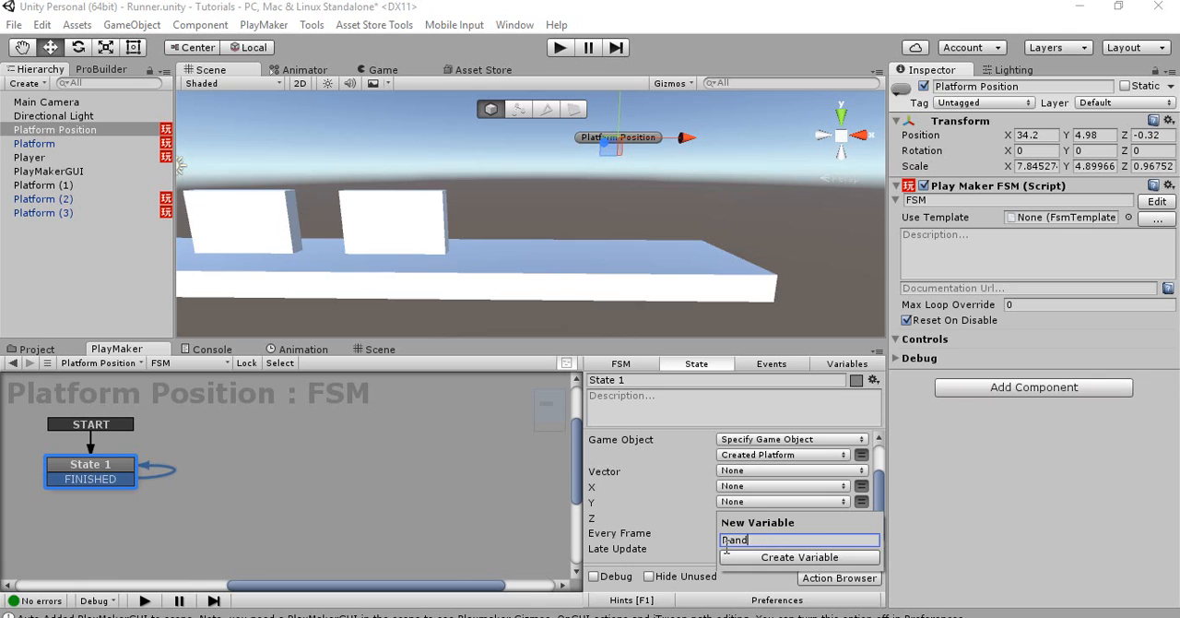
text(dom Number)
click(779, 559)
click(722, 533)
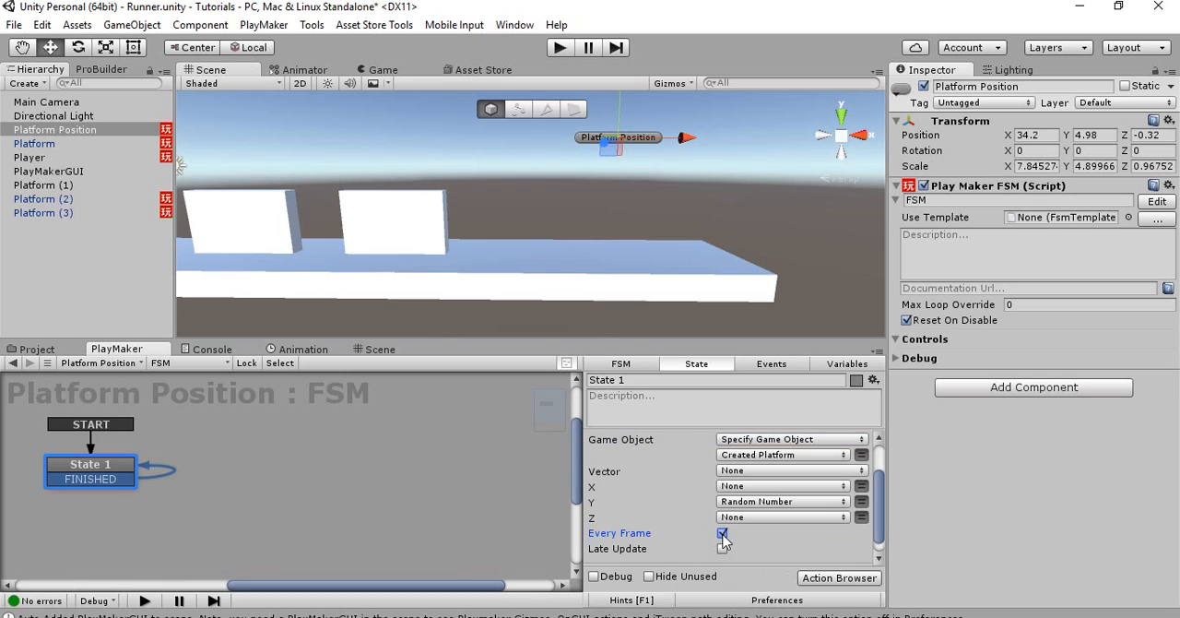
Collapse the Set Scale action and place it between Create Object and Wait
scroll(661, 515, up, 2)
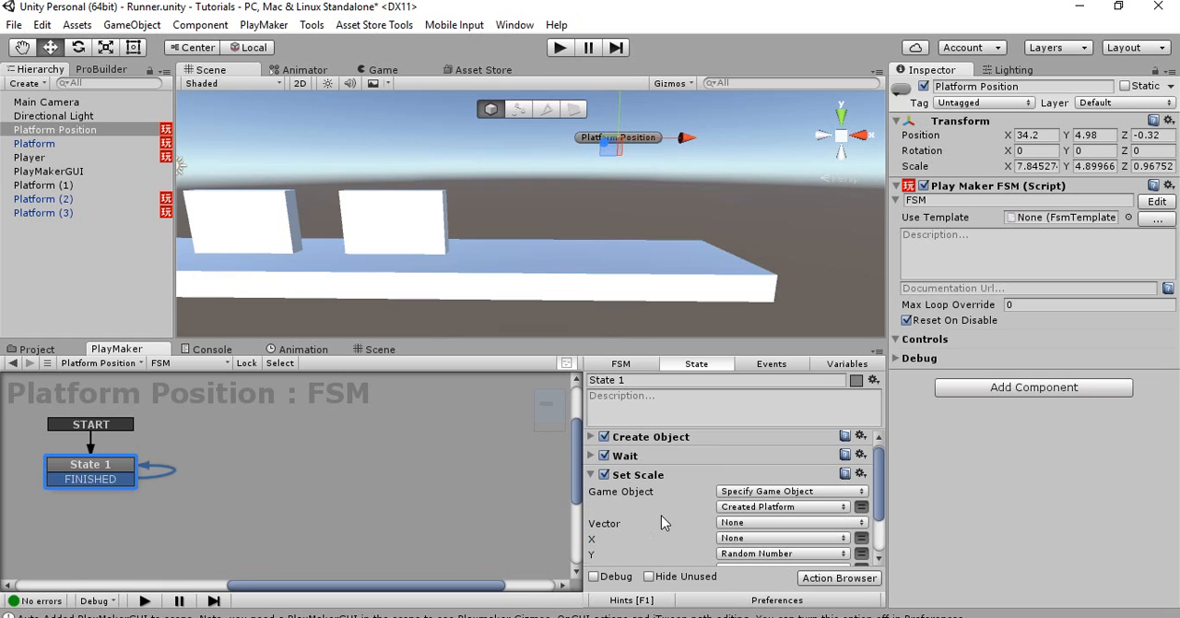
click(626, 481)
drag(634, 482, 643, 467)
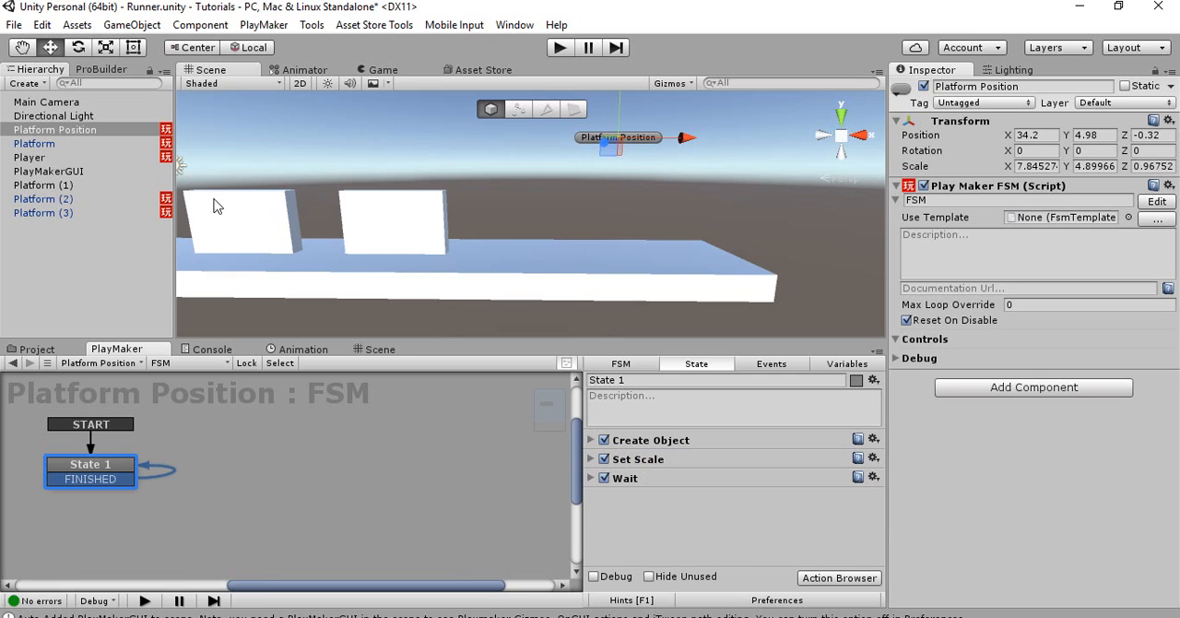
Check the Y scale of Platform (3), then return to the State 1 actions of Platform Position
click(414, 216)
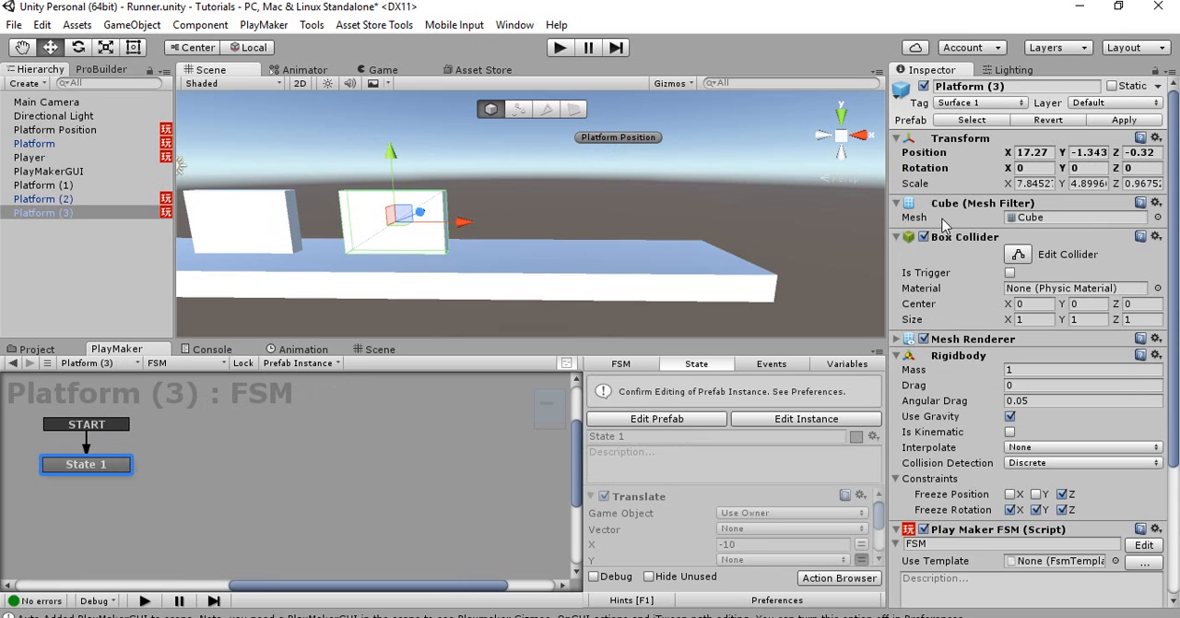
click(1074, 184)
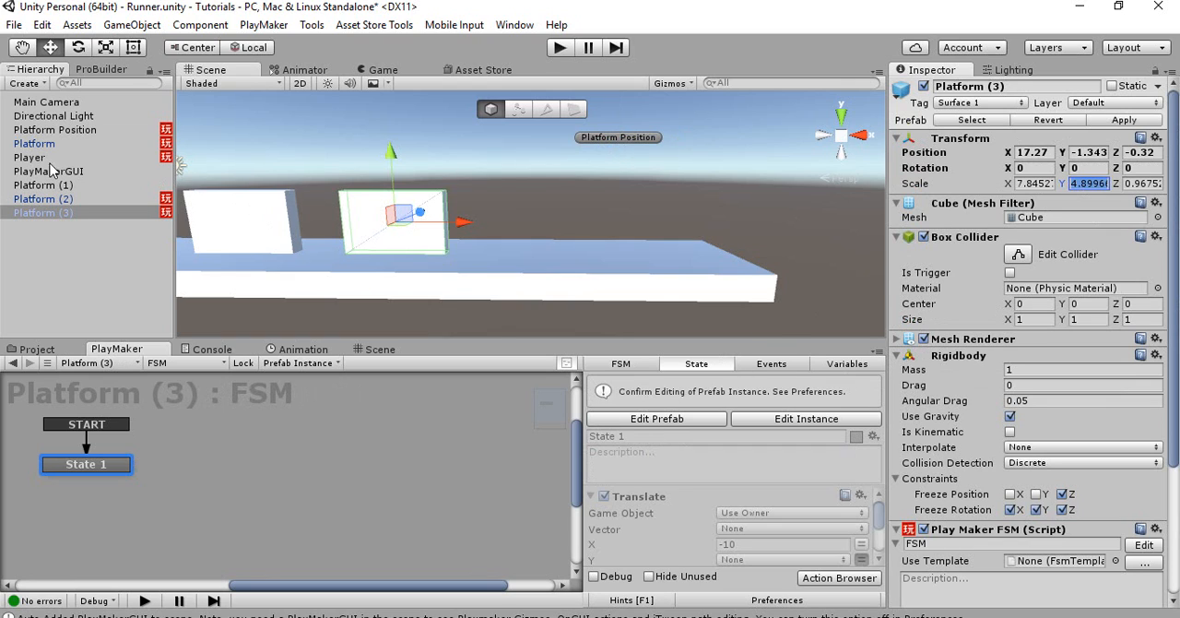
click(66, 131)
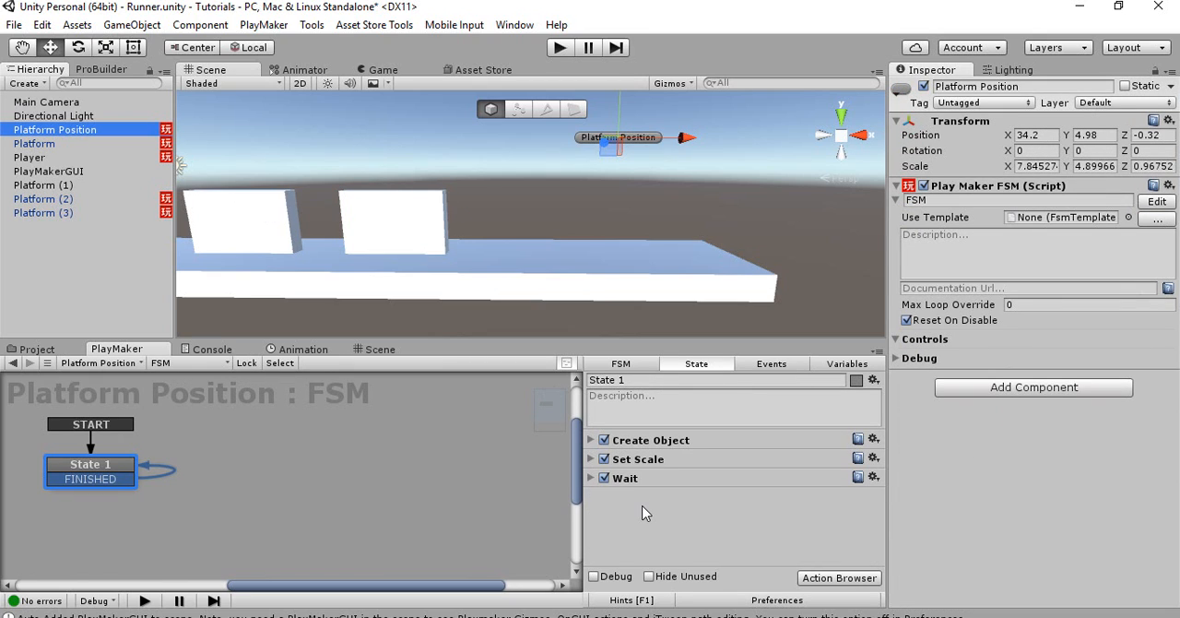
click(833, 365)
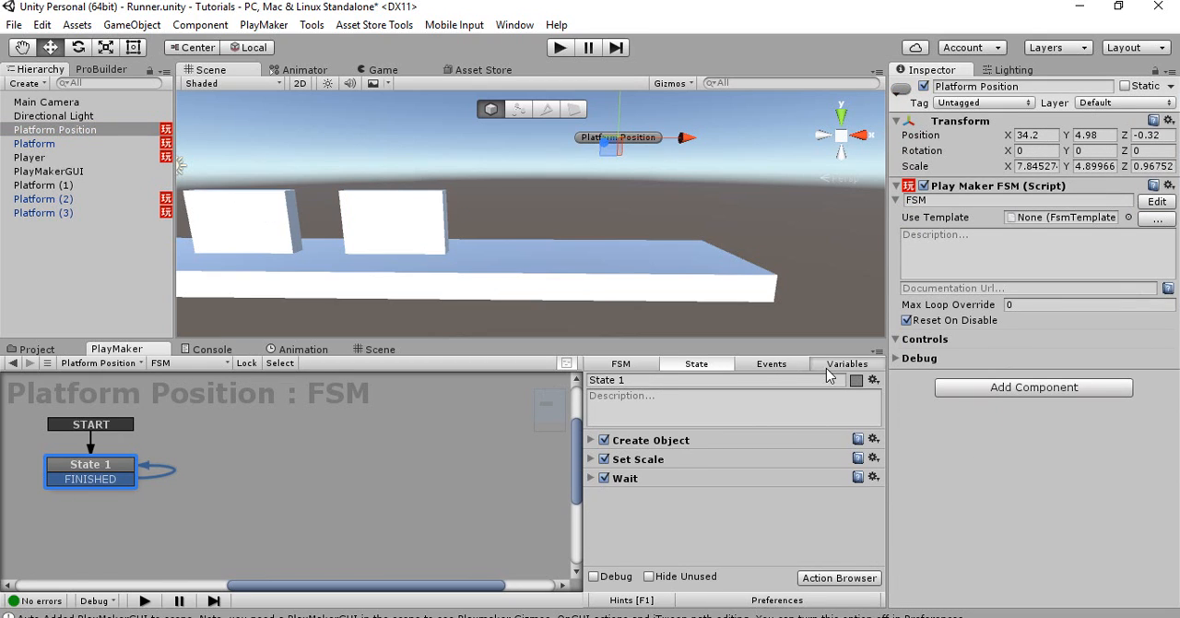
click(698, 365)
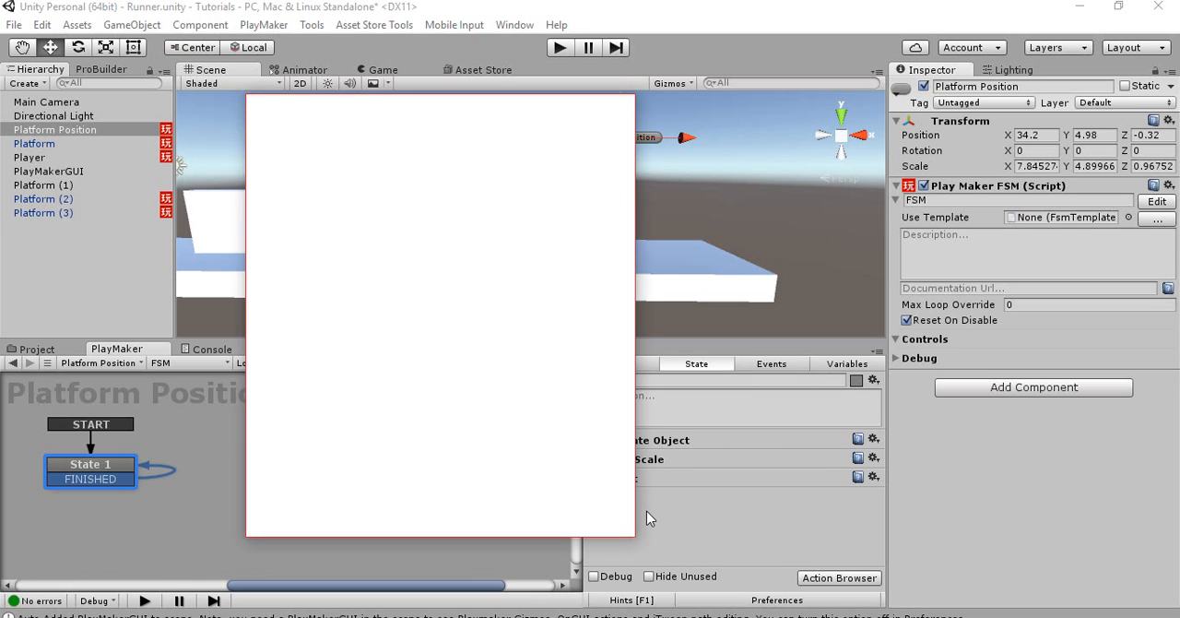
Find the Float Clamp action and add it to State 1 of Platform Position
text(clamp)
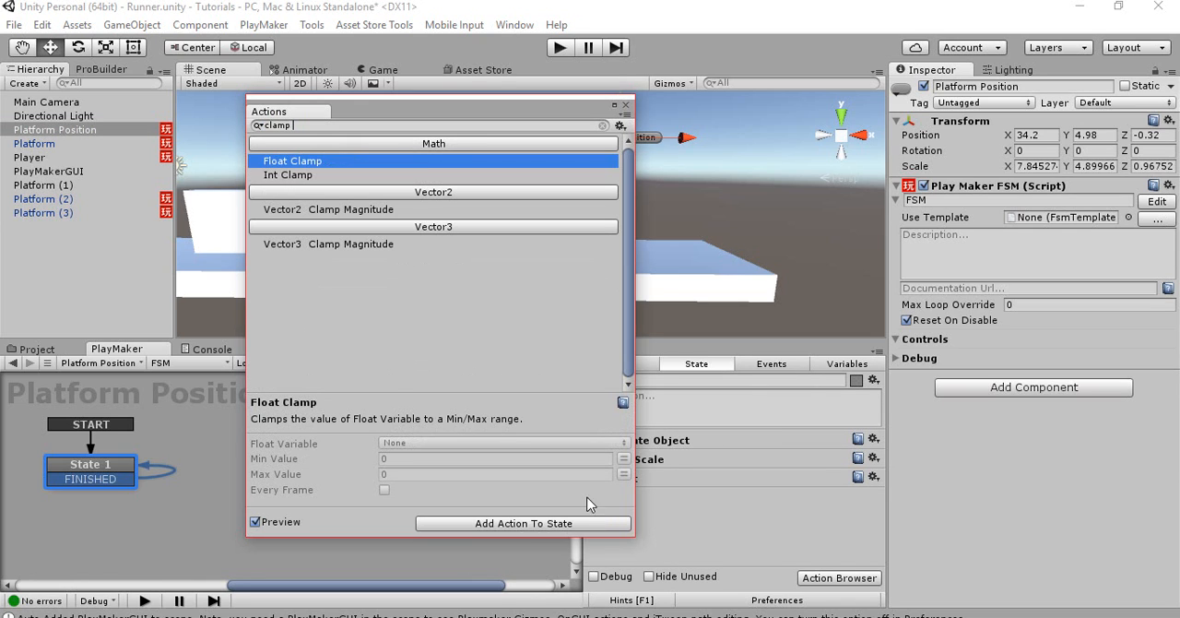
double_click(292, 161)
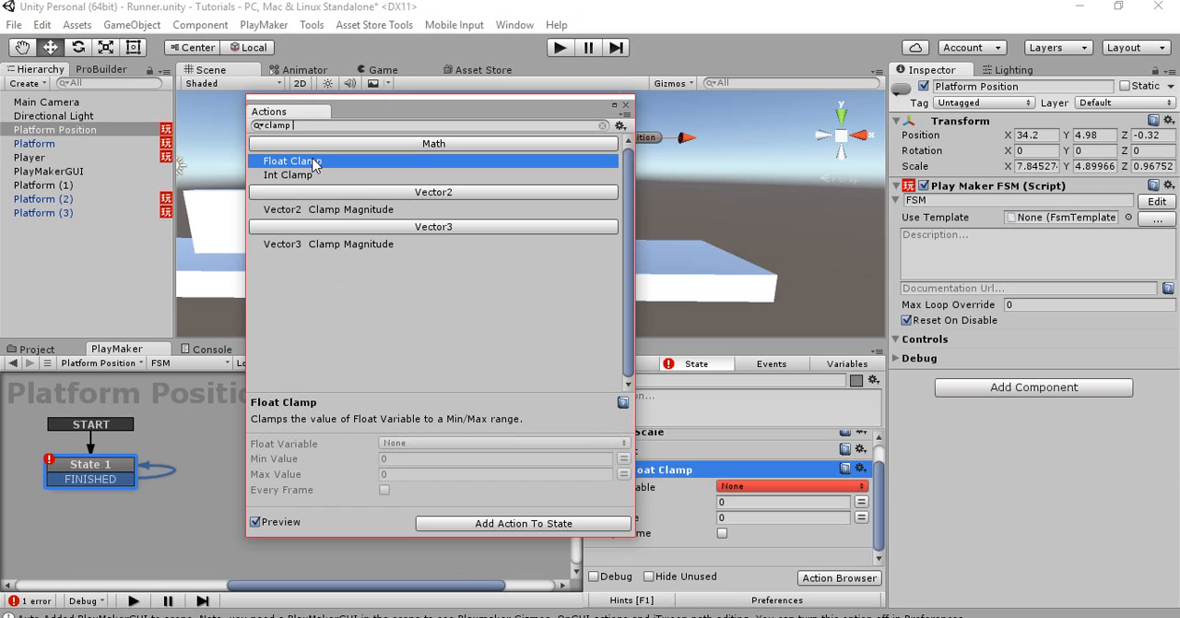
click(727, 461)
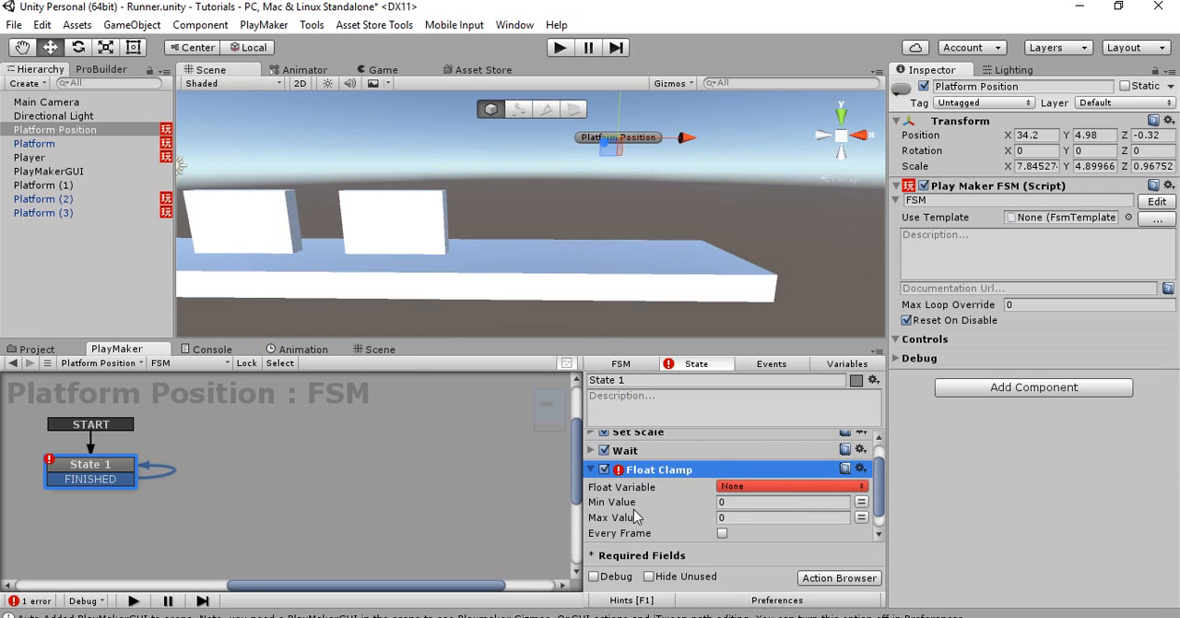
Clamp Random Number between 3 and 6 on every frame and place the Float Clamp action before Wait
click(741, 502)
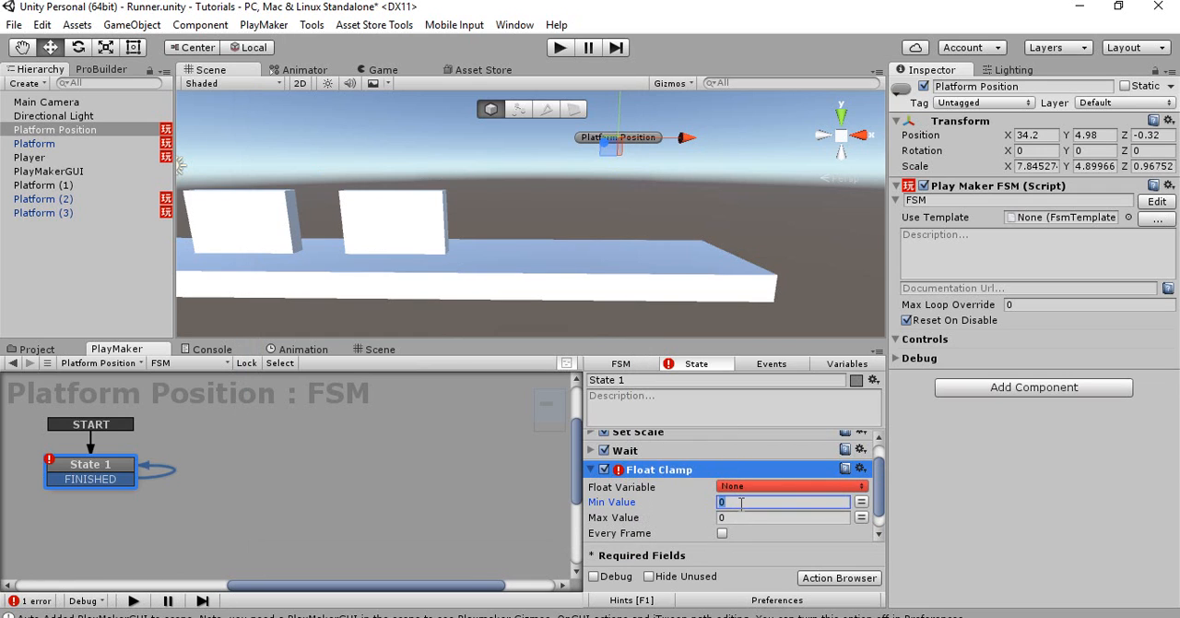
key(Tab)
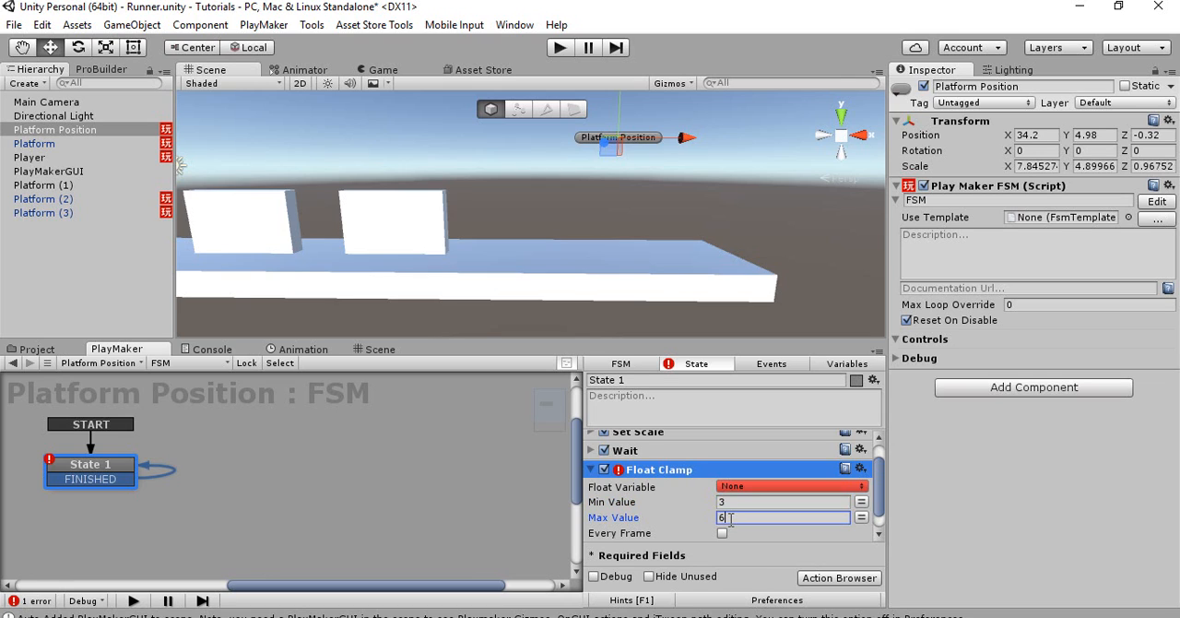
text(6)
click(861, 486)
click(899, 519)
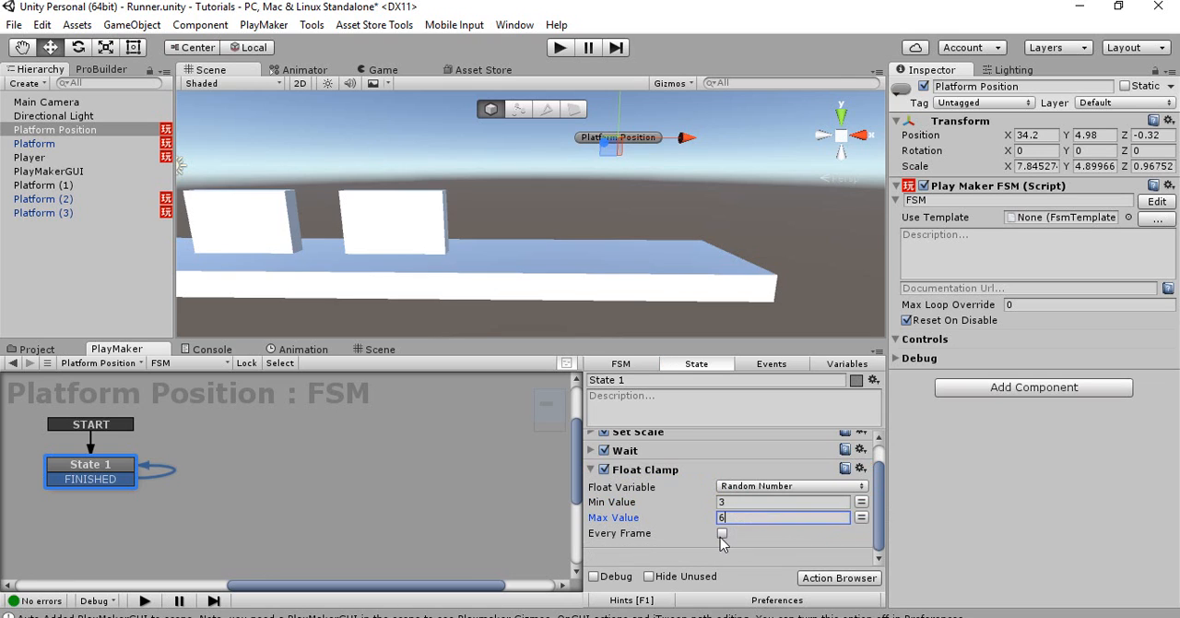
click(722, 534)
click(591, 470)
drag(662, 503, 648, 474)
Search the actions for random and add Random Float to State 1 of Platform Position
click(644, 526)
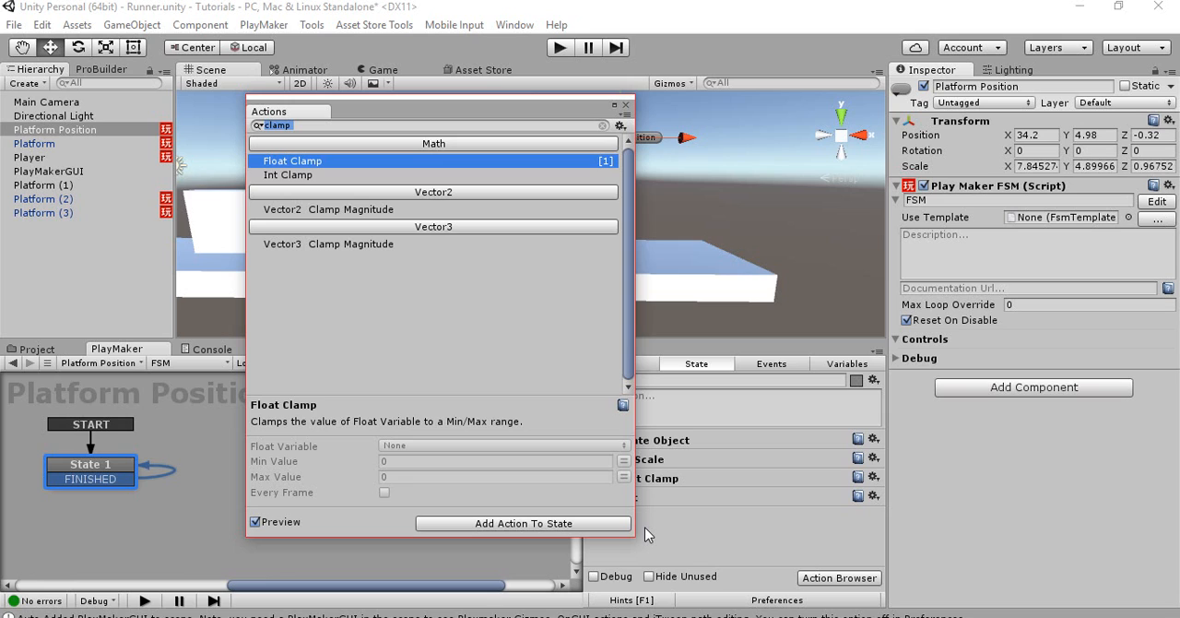
text(set random)
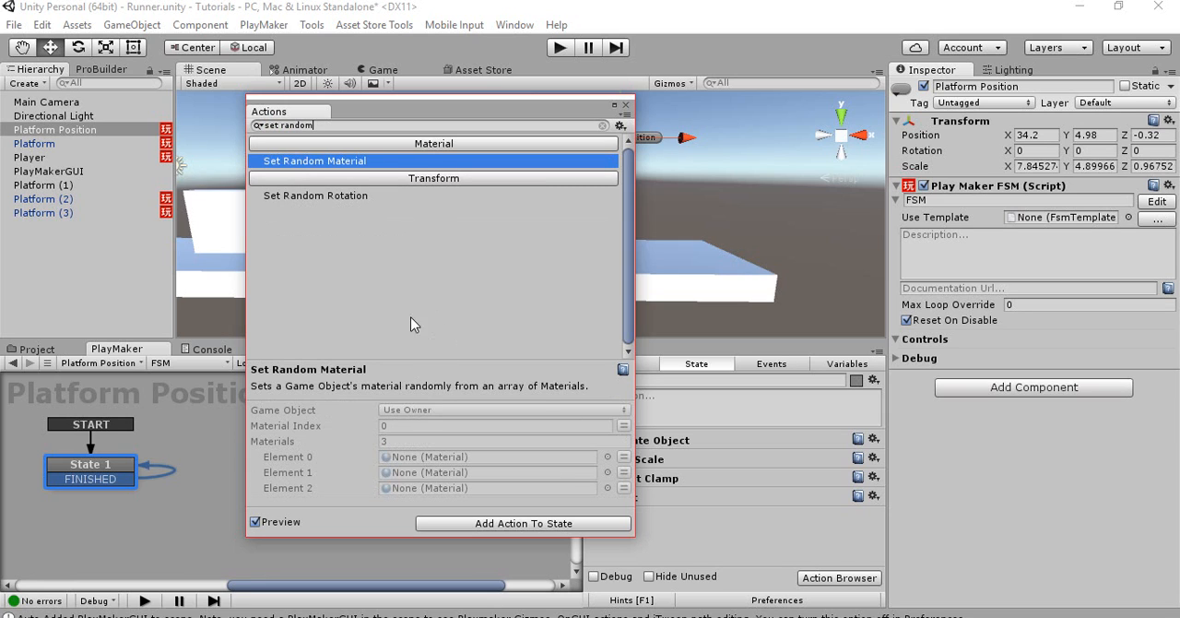
key(BackSpace)
key(BackSpace)
key(BackSpace)
key(BackSpace)
key(BackSpace)
key(BackSpace)
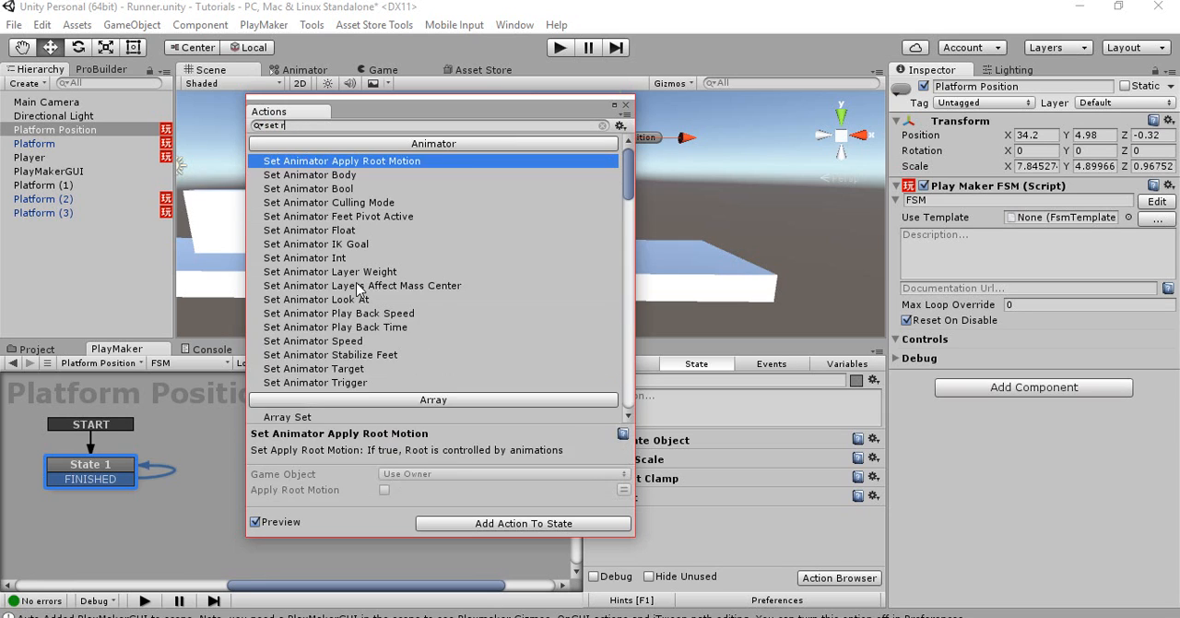
key(BackSpace)
key(BackSpace)
key(BackSpace)
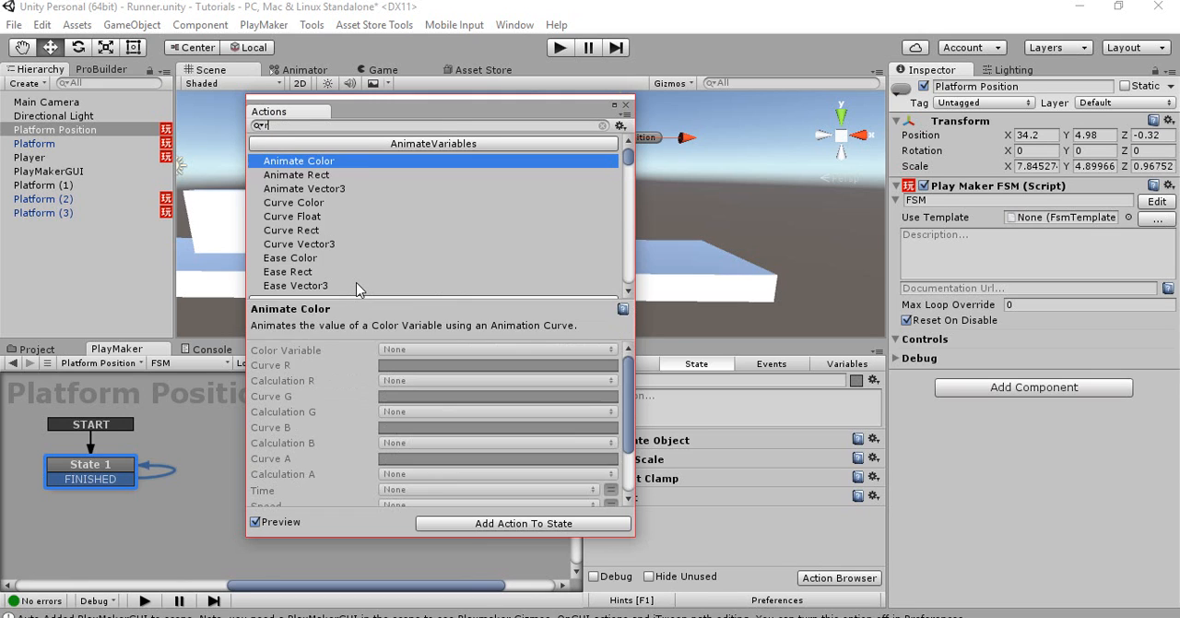
text(random)
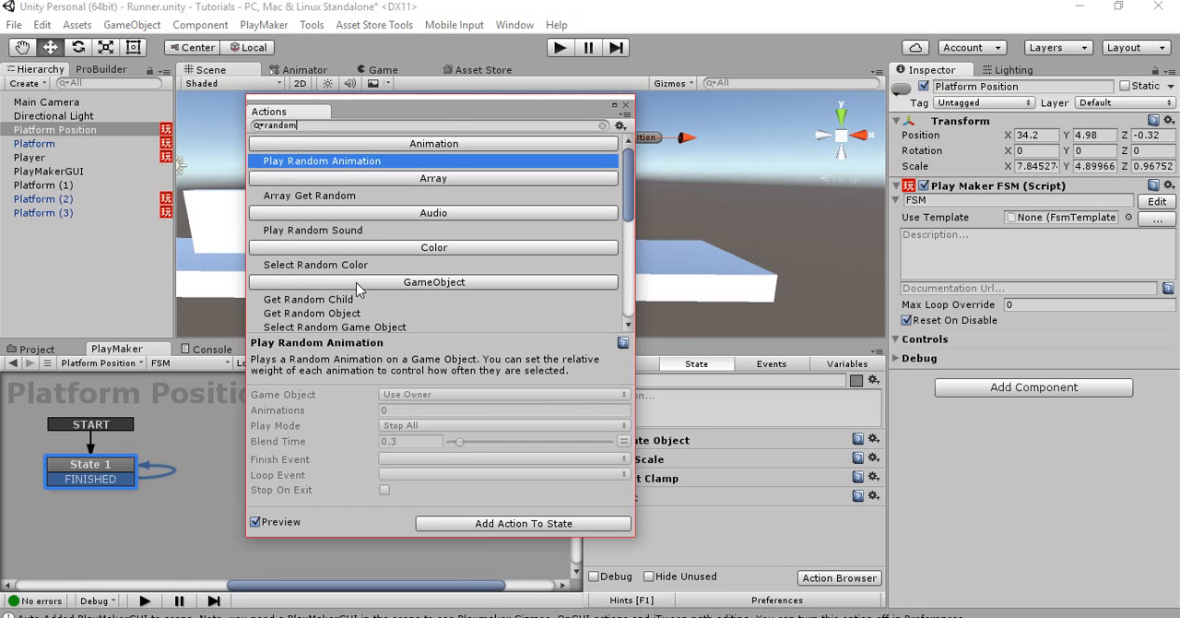
scroll(359, 289, down, 3)
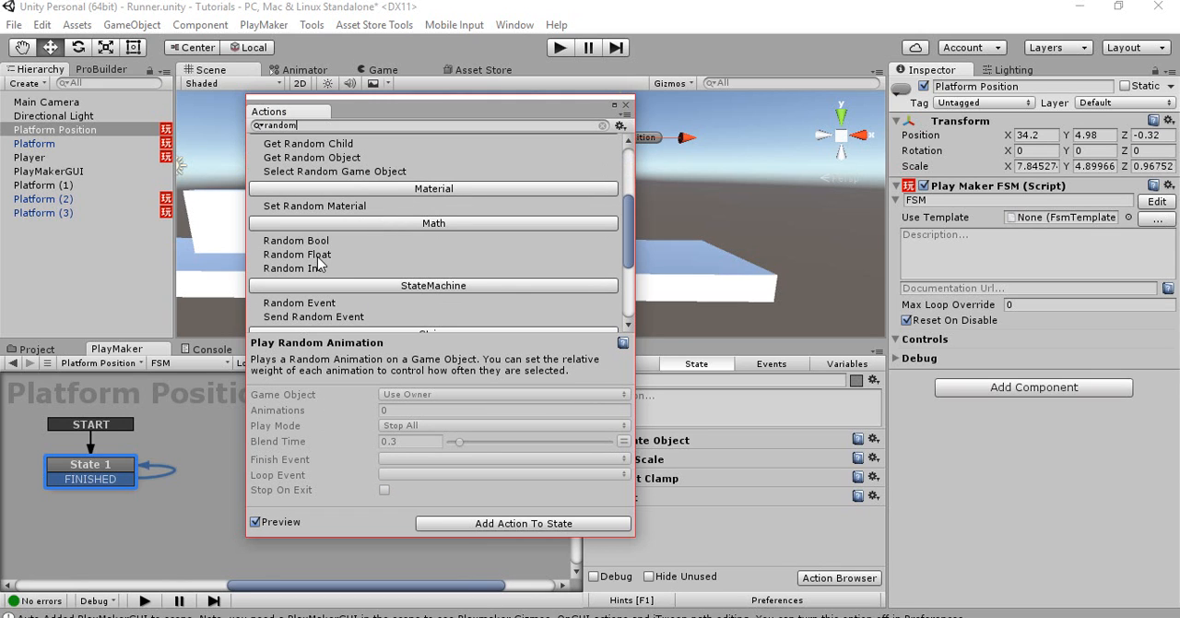
double_click(320, 255)
Set Random Float to Min 3 and Max 6, store it in Random Number, and place the action directly after Create Object
click(729, 505)
double_click(731, 504)
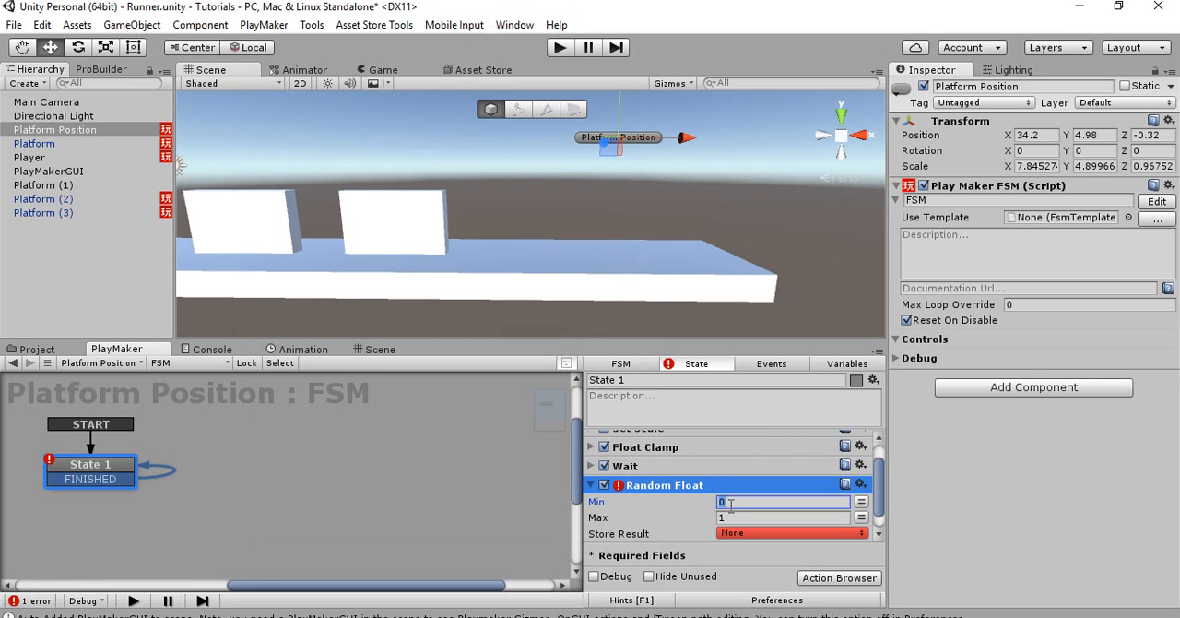
click(729, 517)
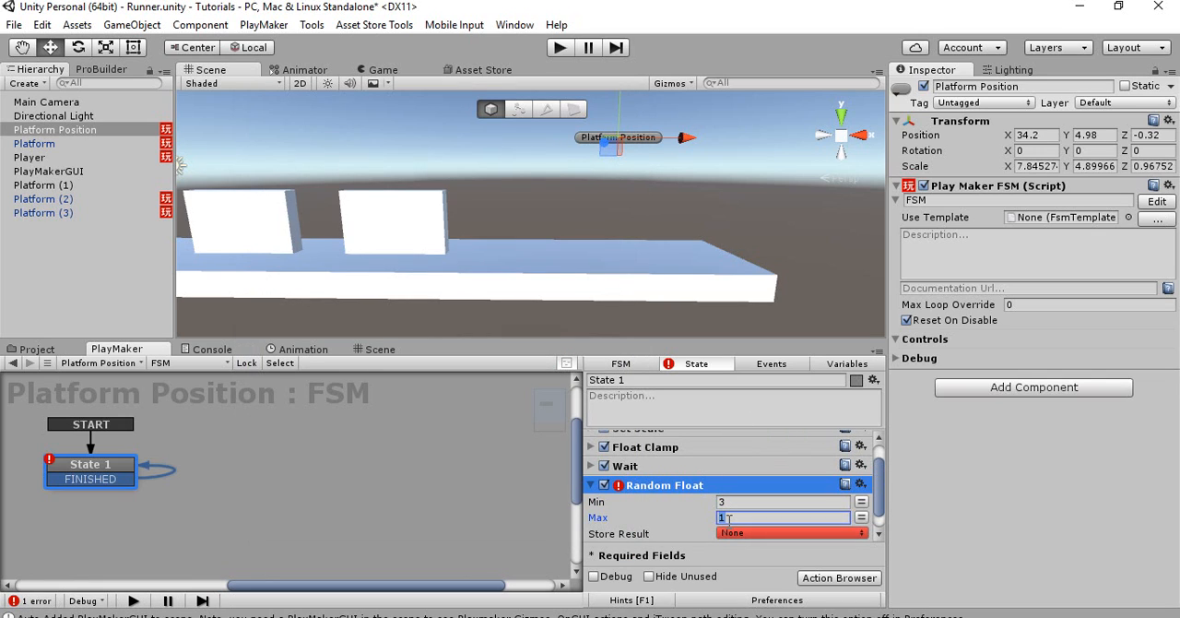
text(6)
click(735, 533)
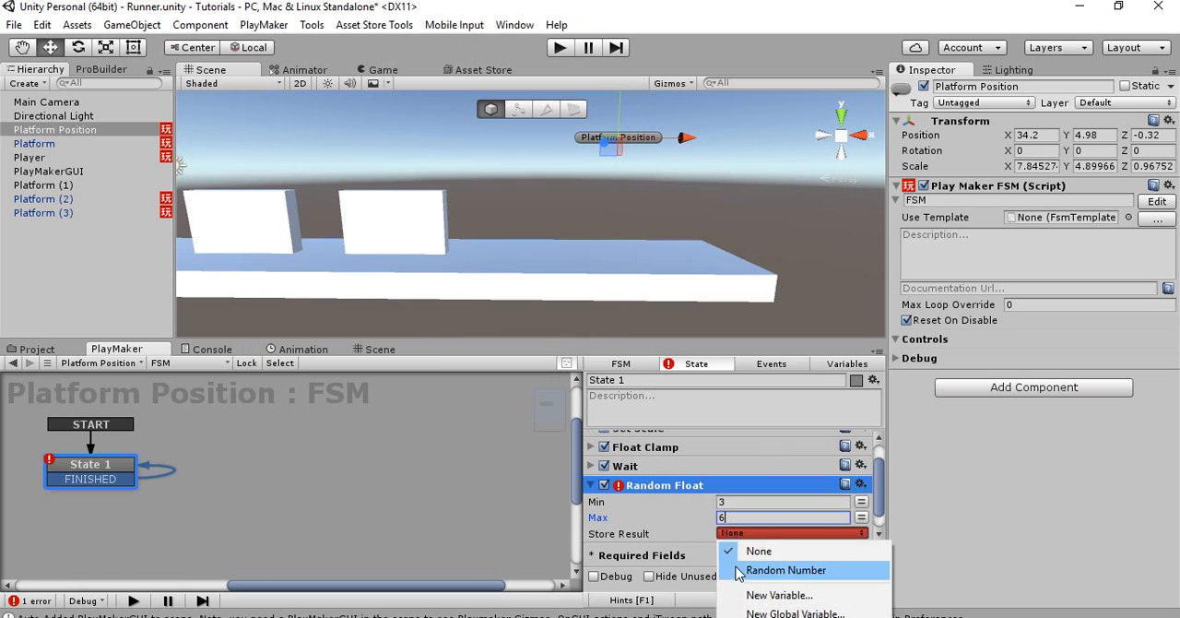
click(757, 570)
click(591, 485)
drag(637, 514, 649, 464)
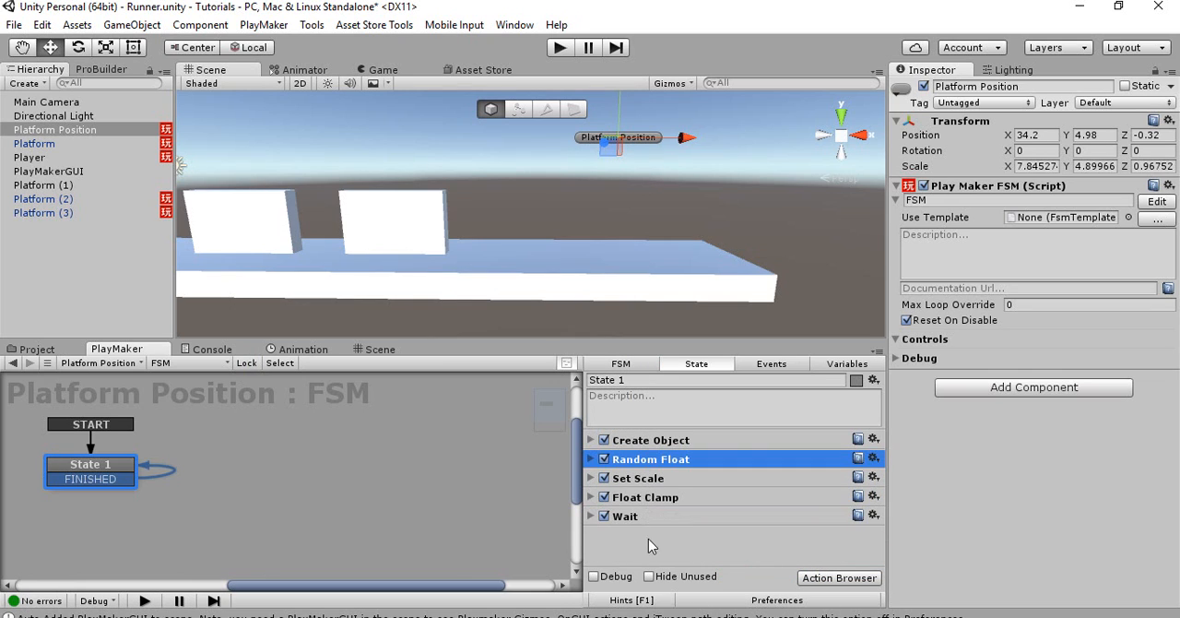
Play-test the runner to check the randomized heights of the spawned platforms, and stop the game
click(560, 51)
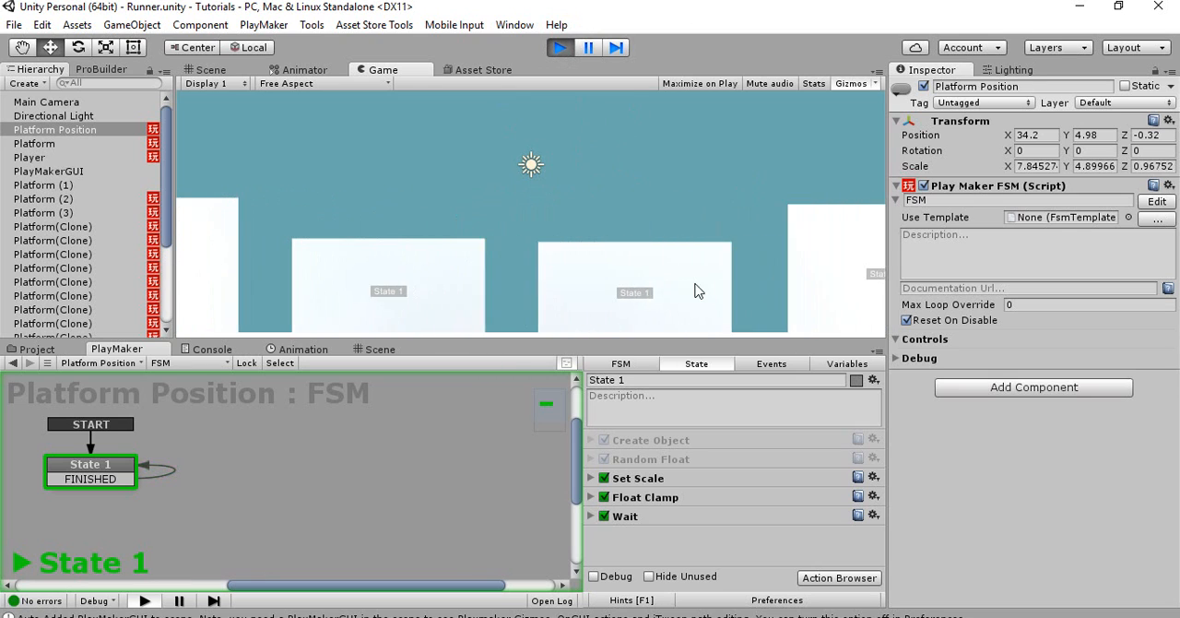
click(560, 48)
Rename Platform (1), the long ground slab, as Base
right_drag(466, 233, 519, 266)
key(a)
click(547, 238)
click(510, 271)
scroll(572, 274, down, 5)
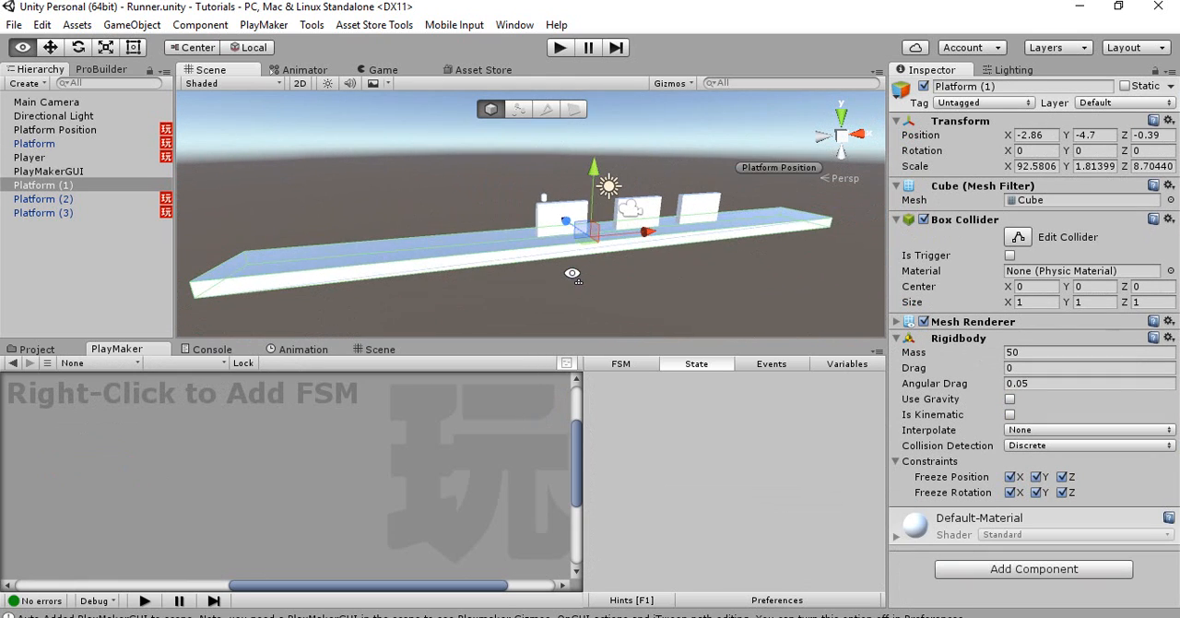
click(150, 184)
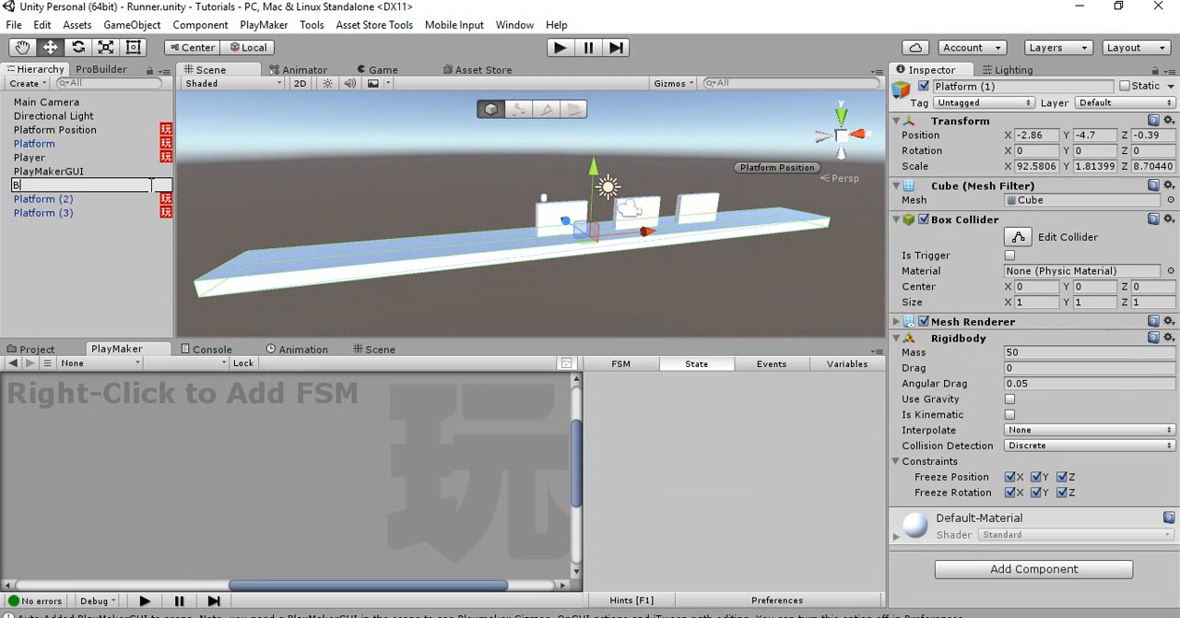
key(Return)
click(101, 185)
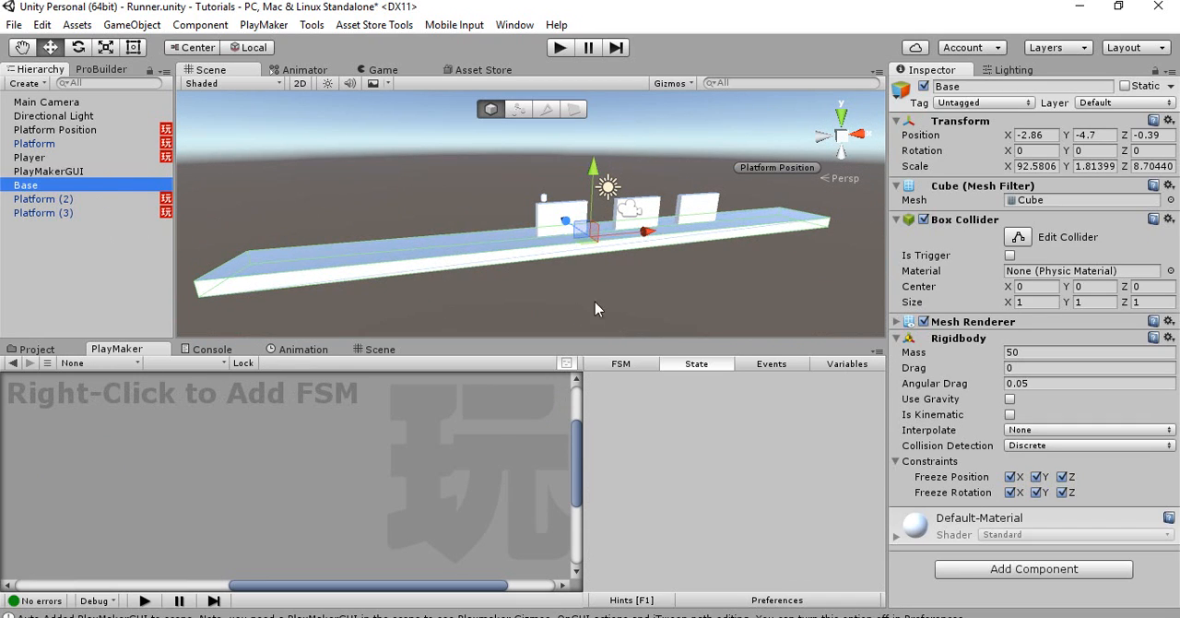
Duplicate Base and shape the copy into a floating block about 7 wide at X -23.5, Y 2.8
key(ctrl+d)
drag(591, 172, 593, 129)
key(r)
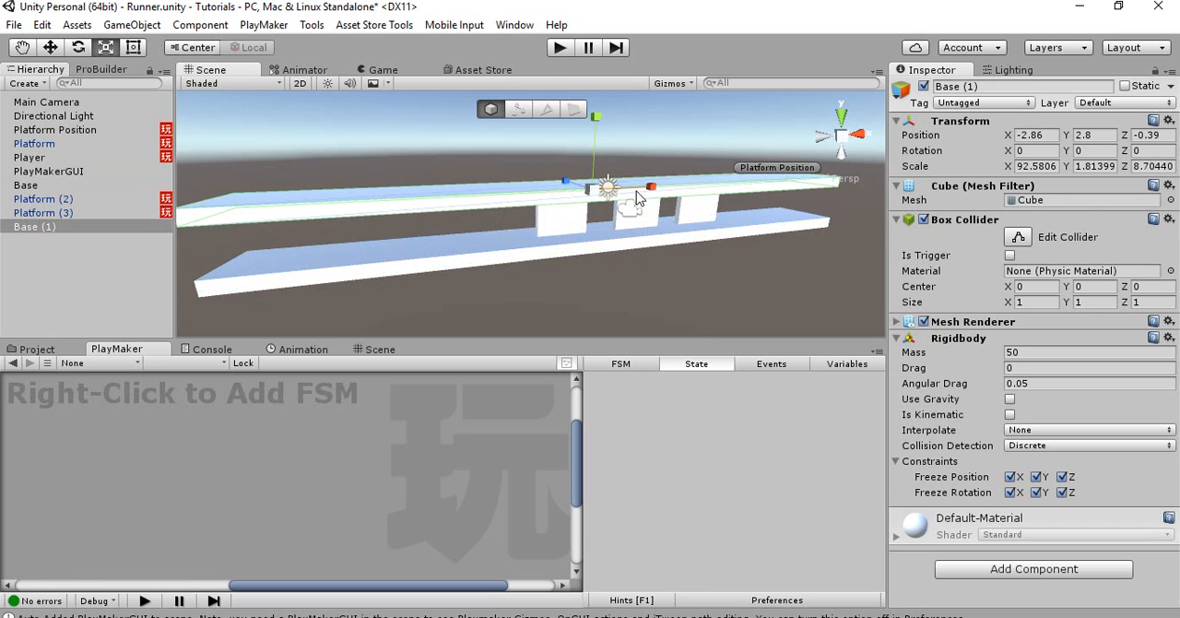
drag(650, 190, 491, 168)
key(w)
key(r)
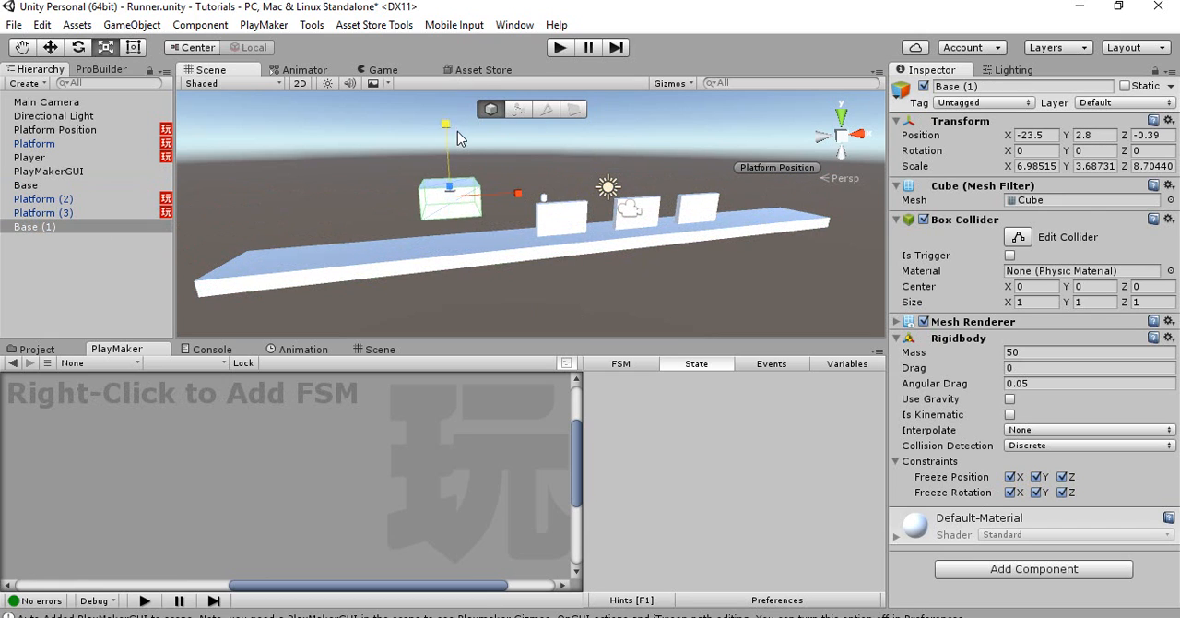
Enlarge the block to about 9.2 wide and 11.8 high, place it at X -30, Y 1.1, and check it in the game view
key(w)
drag(451, 131, 453, 69)
key(r)
drag(450, 154, 449, 132)
alt+drag(466, 187, 436, 192)
key(w)
click(378, 70)
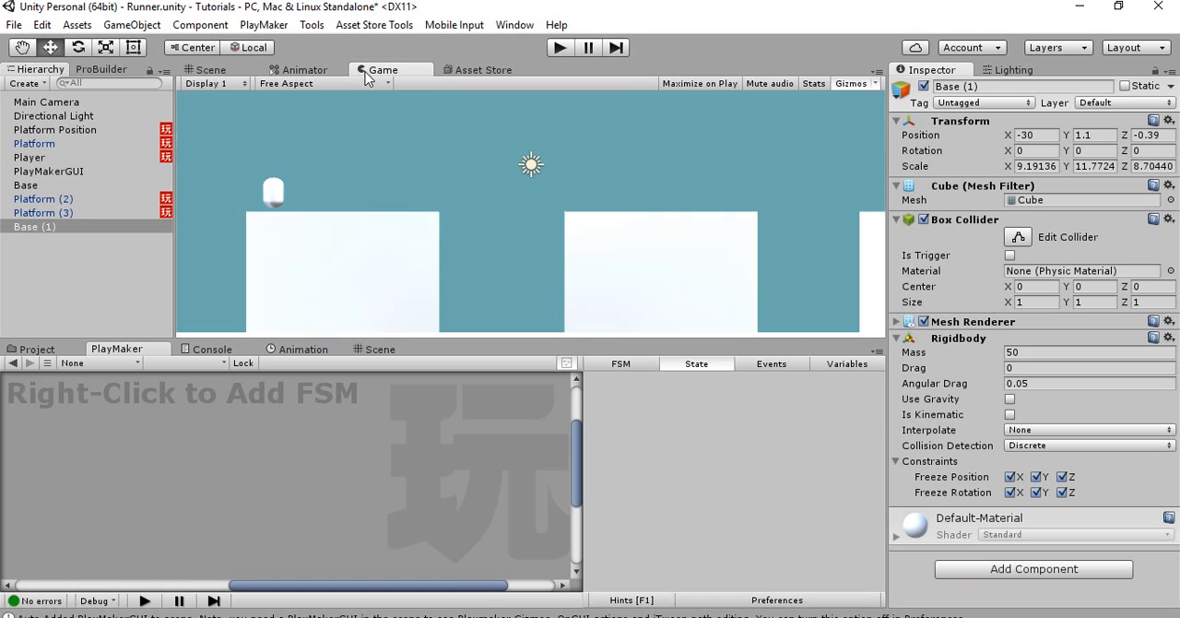
click(211, 70)
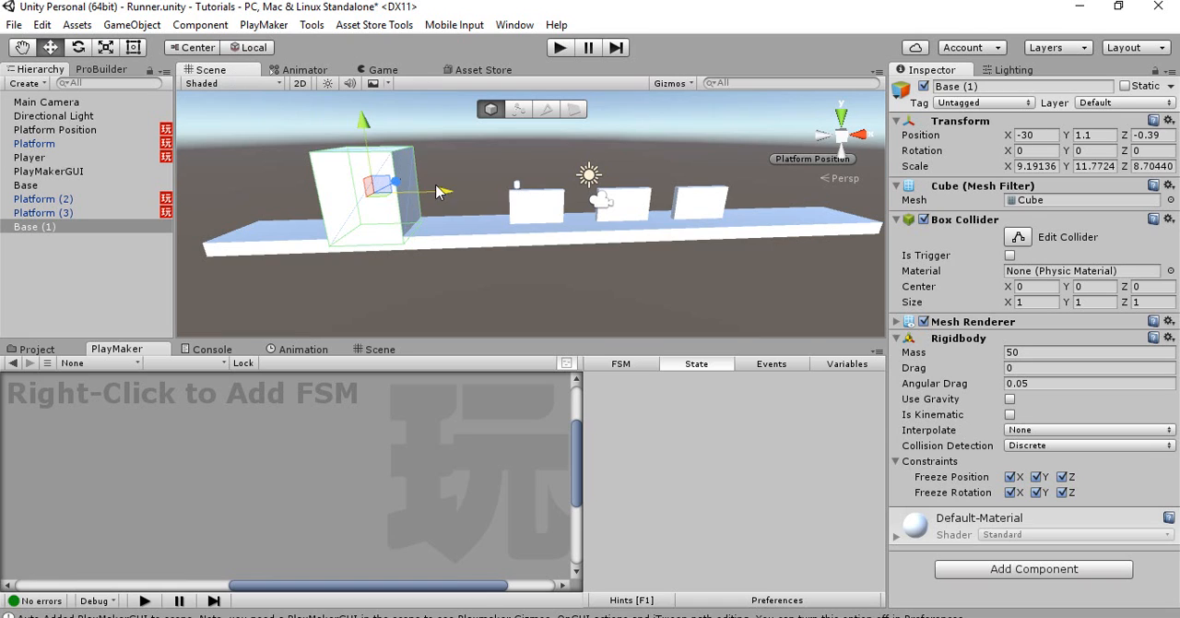
Widen the block to an X scale of about 26.57 and check that it stays outside the game camera's view
key(r)
drag(438, 191, 474, 192)
click(361, 73)
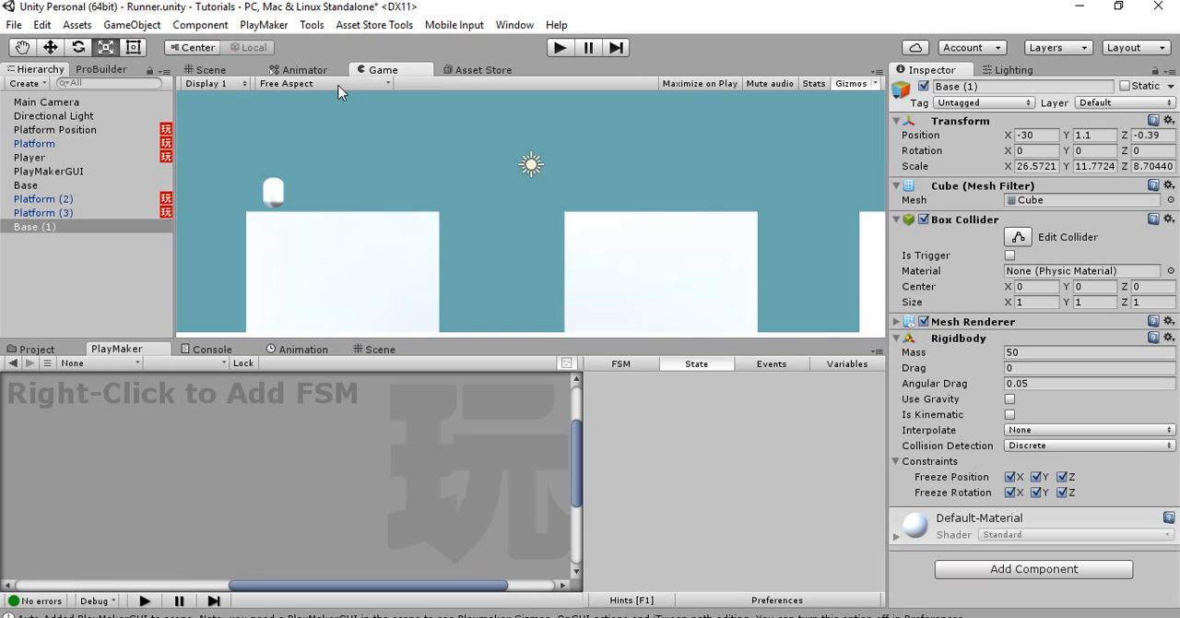
click(228, 72)
Rename the Base (1) block as Trigger Death
click(138, 217)
click(135, 234)
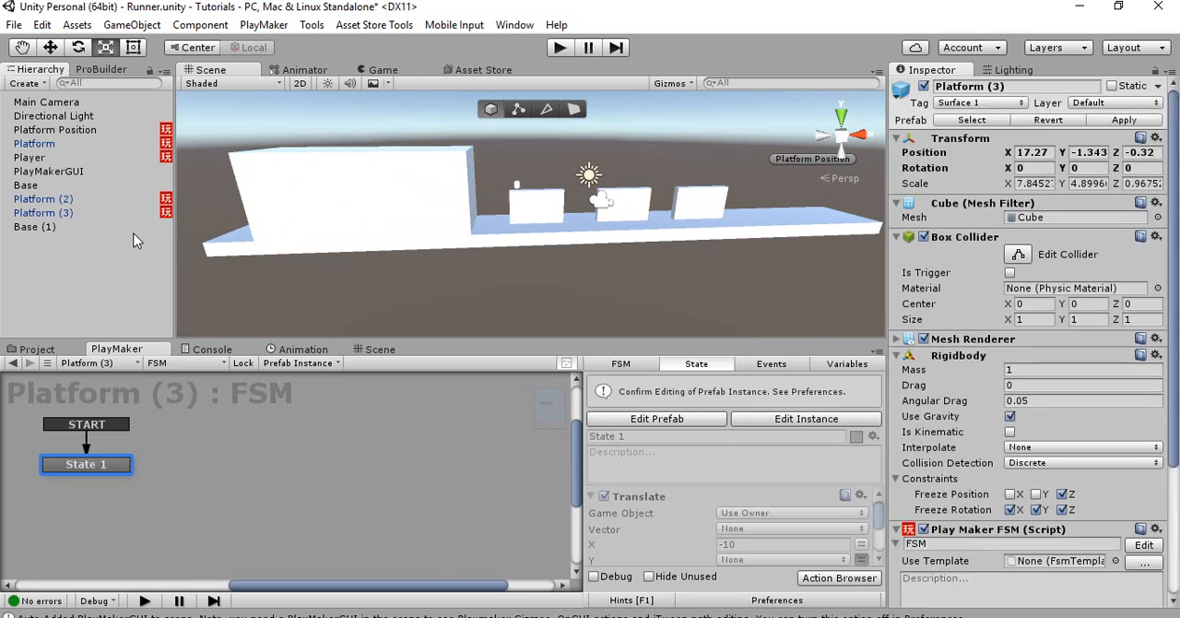
click(123, 229)
key(F2)
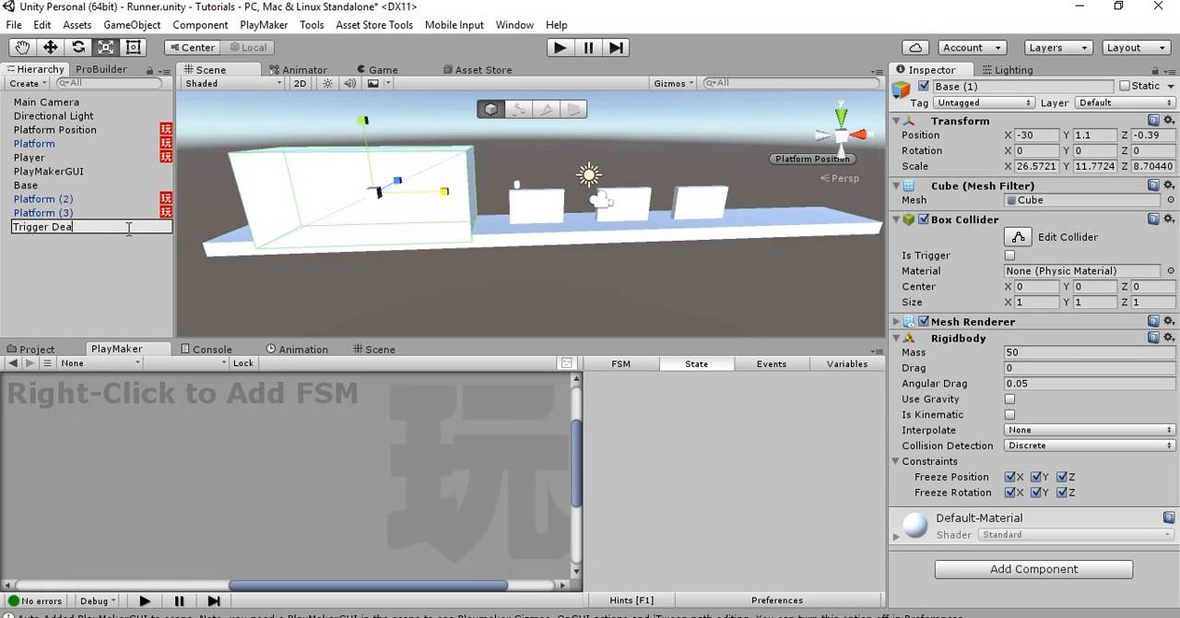
text(Trigger Death)
click(109, 260)
Add an FSM to Trigger Death and add the Trigger Event action to its State 1
click(83, 228)
right_click(138, 431)
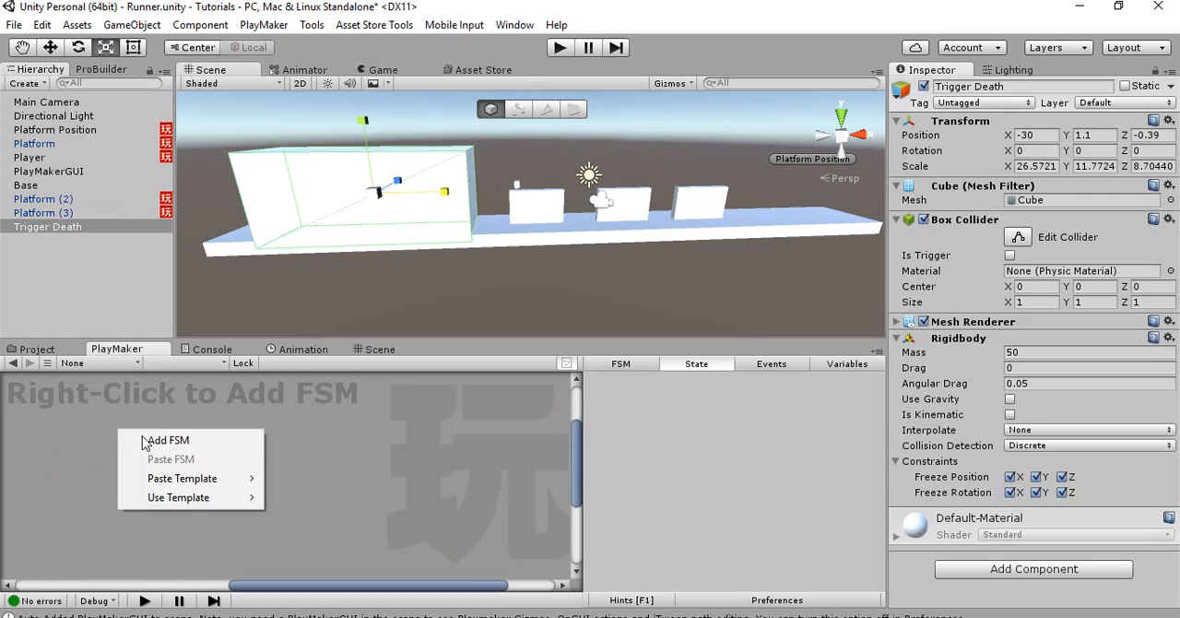
click(161, 437)
double_click(610, 461)
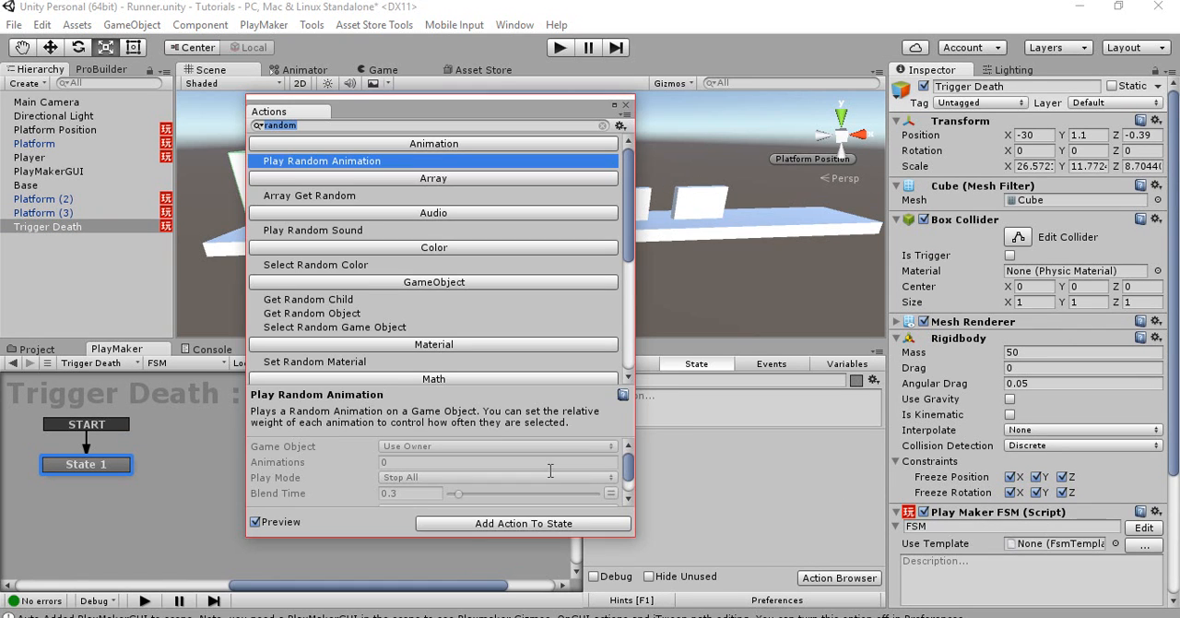
text(trigger enter)
key(BackSpace)
key(BackSpace)
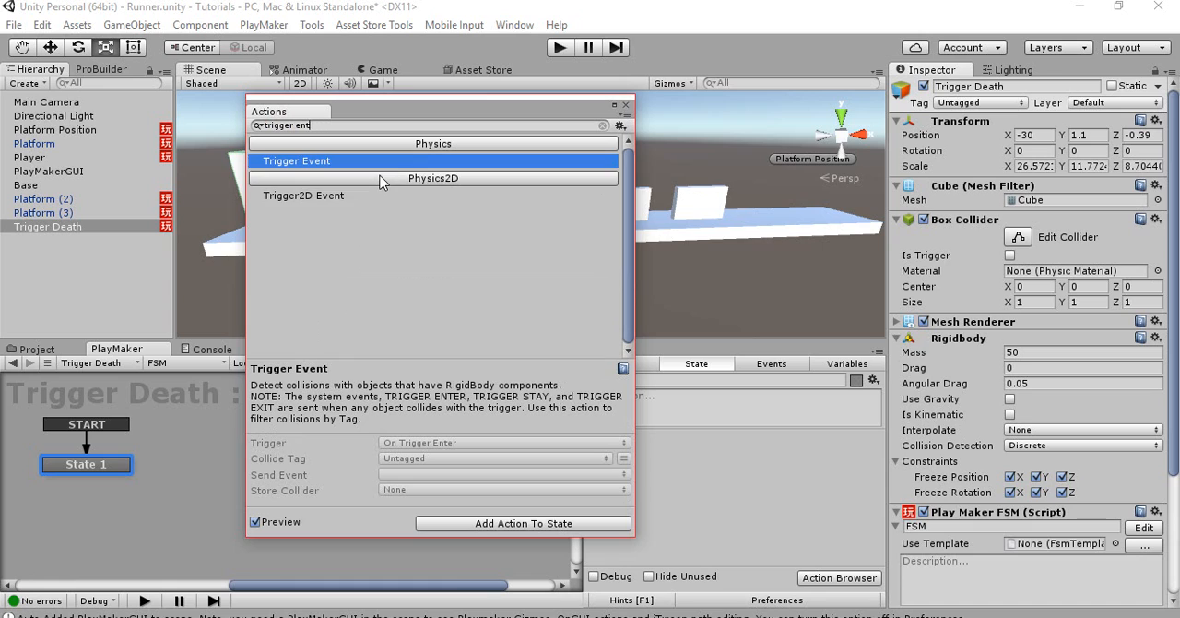
key(BackSpace)
double_click(367, 160)
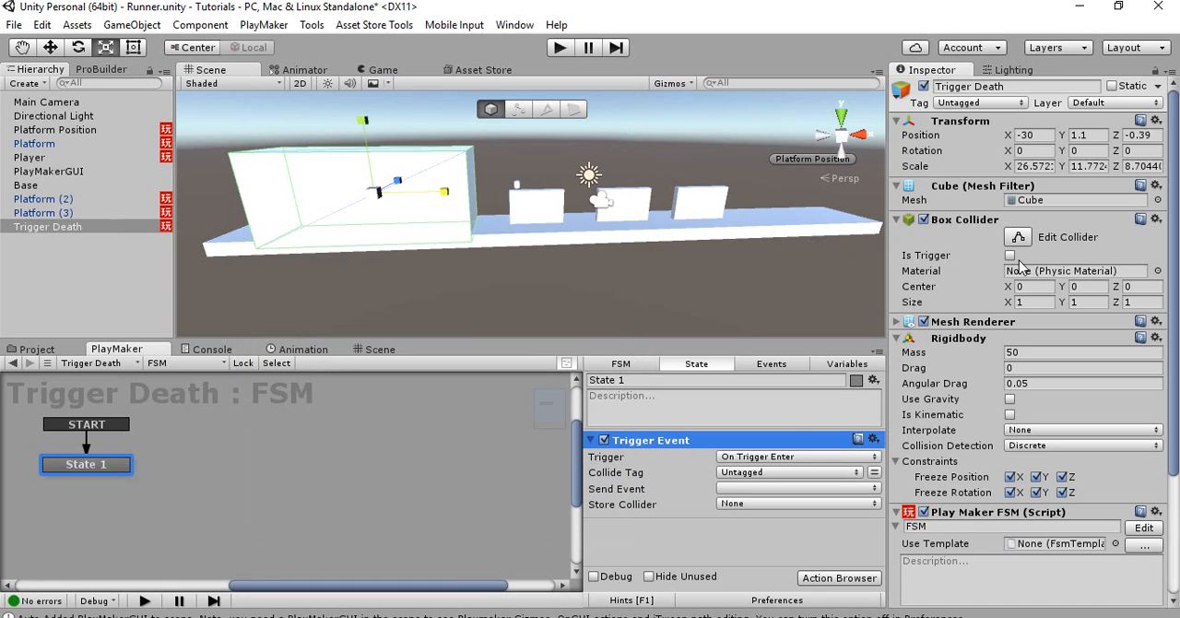
Enable Is Trigger on Trigger Death's box collider and set the Trigger Event's Collide Tag to Surface 2
click(770, 470)
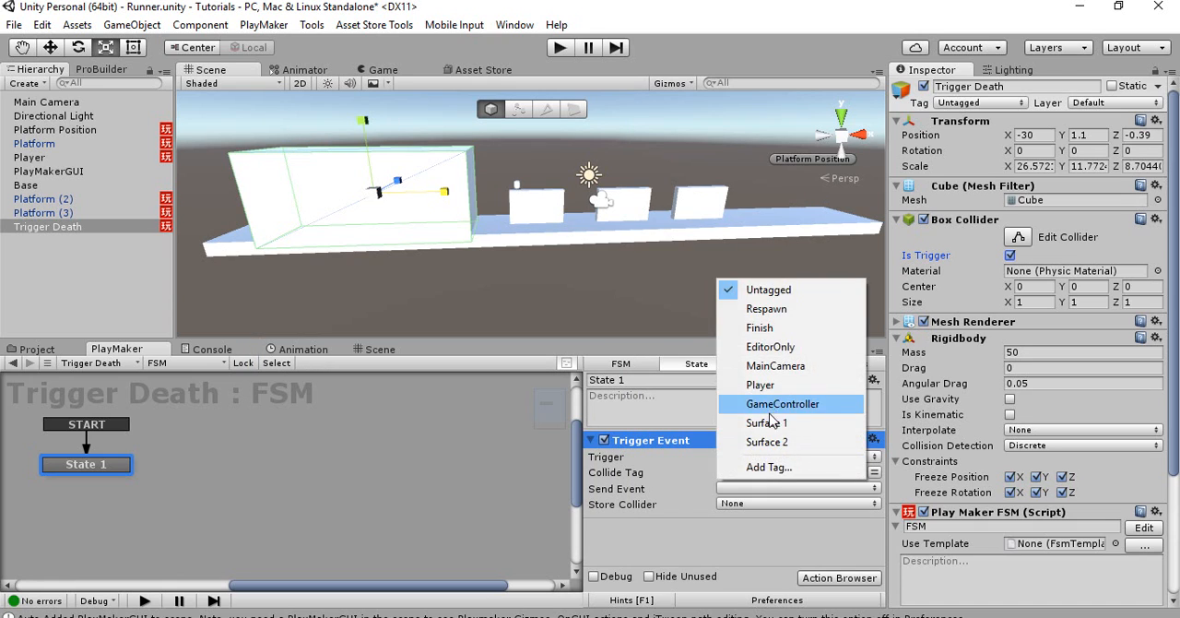
click(774, 425)
click(743, 472)
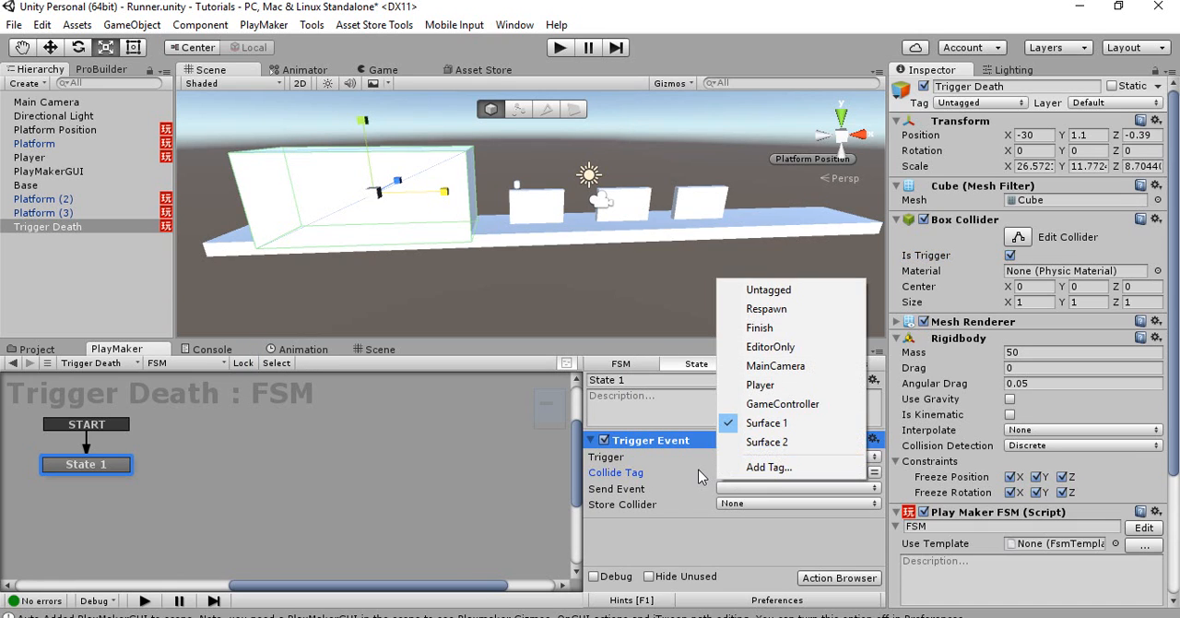
click(756, 443)
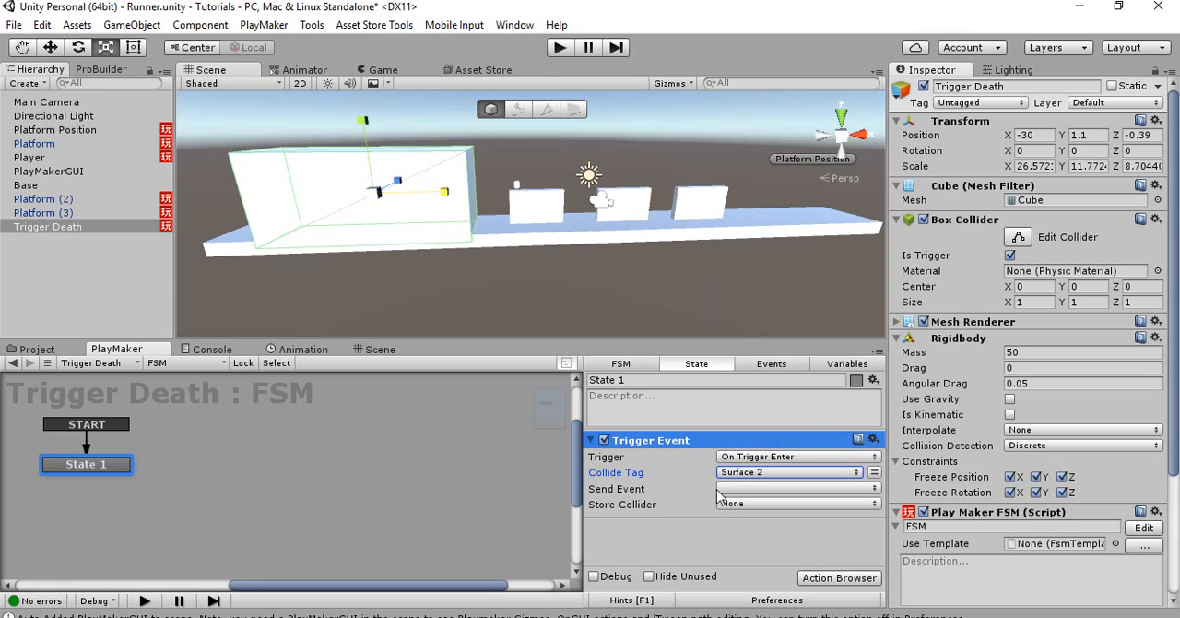
Check the tags of the three platforms and set the Trigger Event's Collide Tag to Surface 1
click(108, 144)
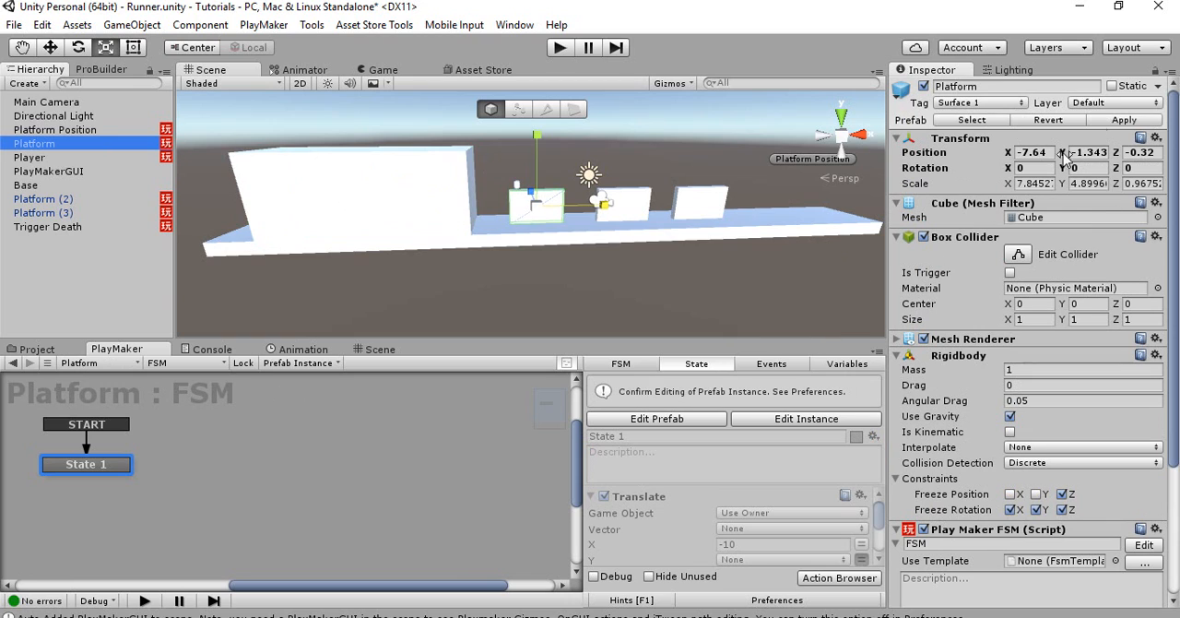
click(138, 200)
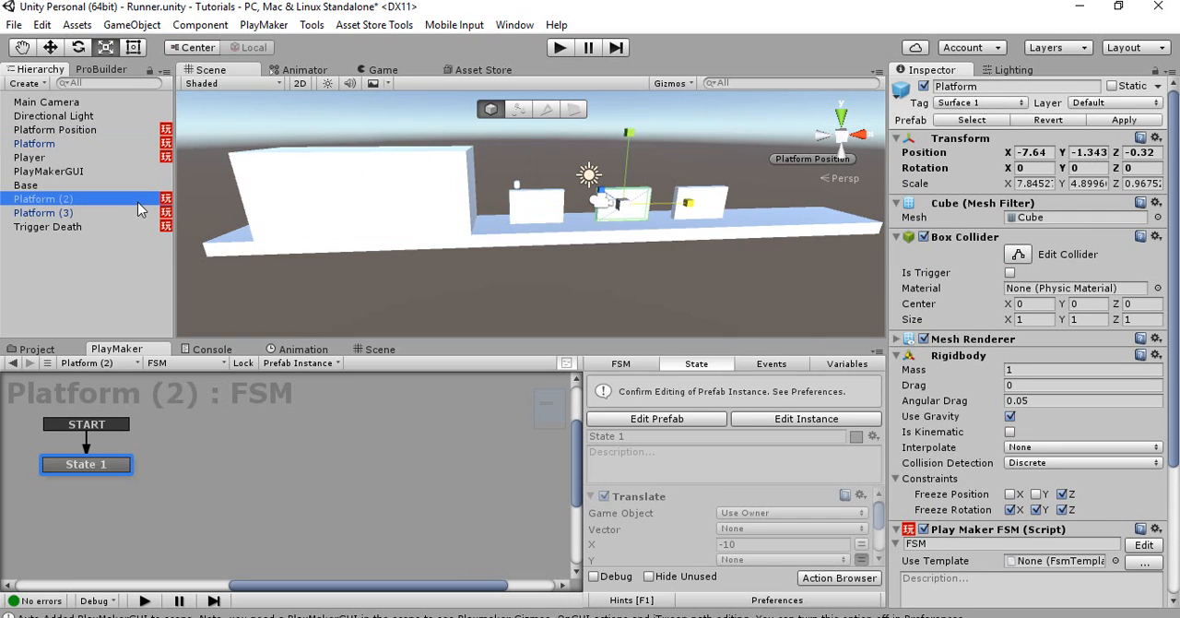
click(125, 214)
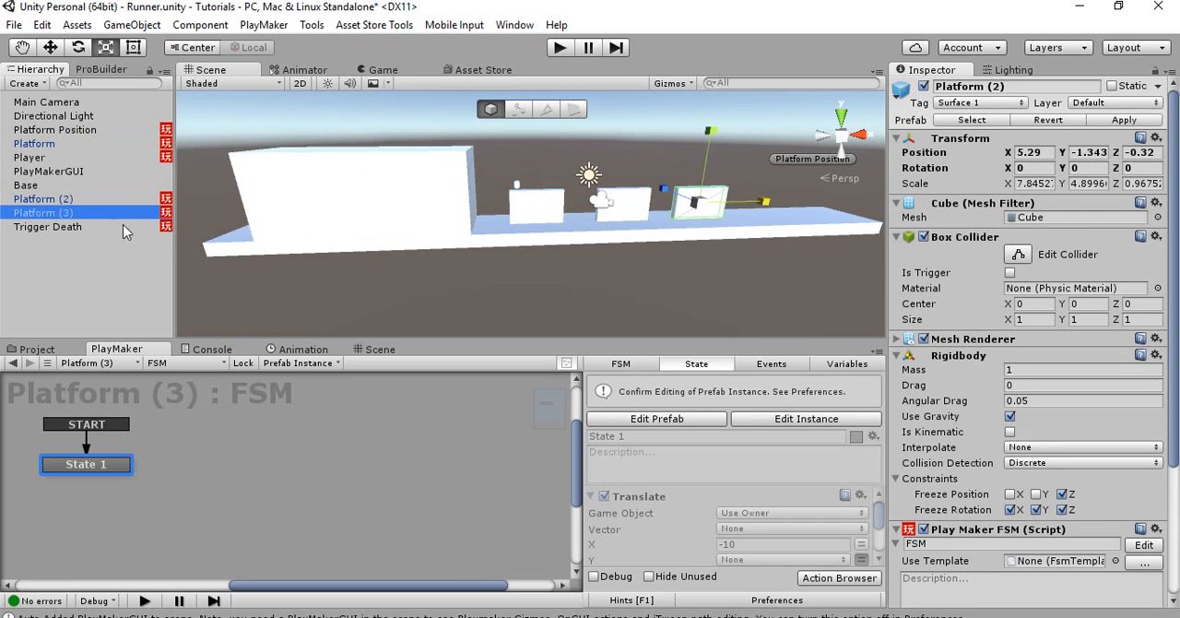
click(69, 227)
click(755, 473)
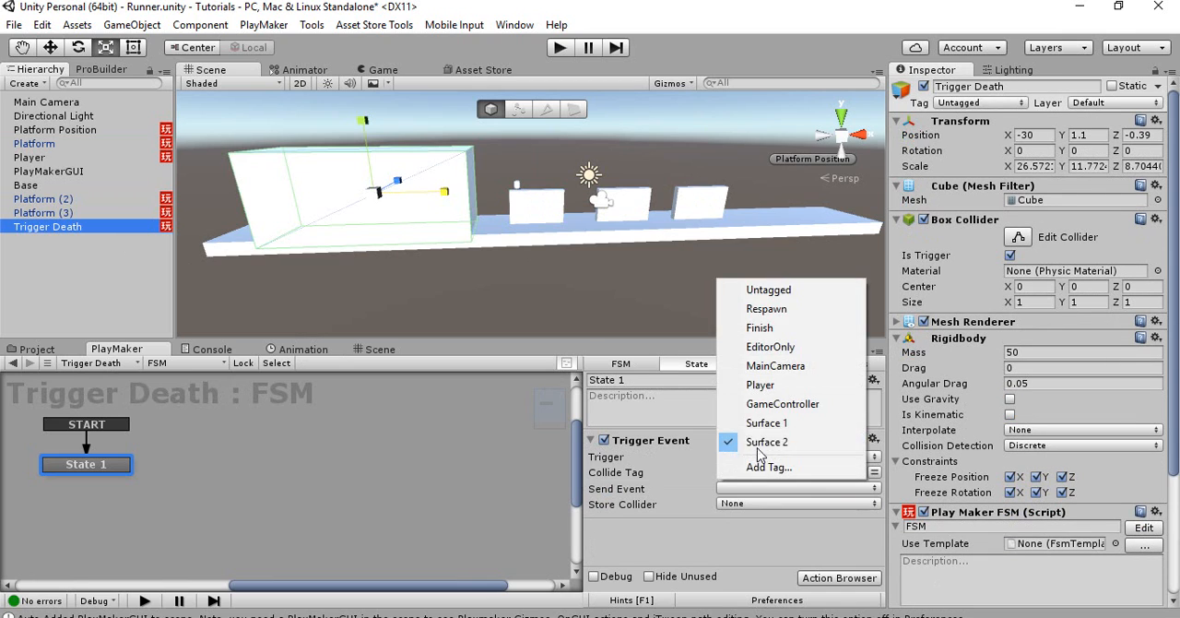
click(762, 422)
click(748, 489)
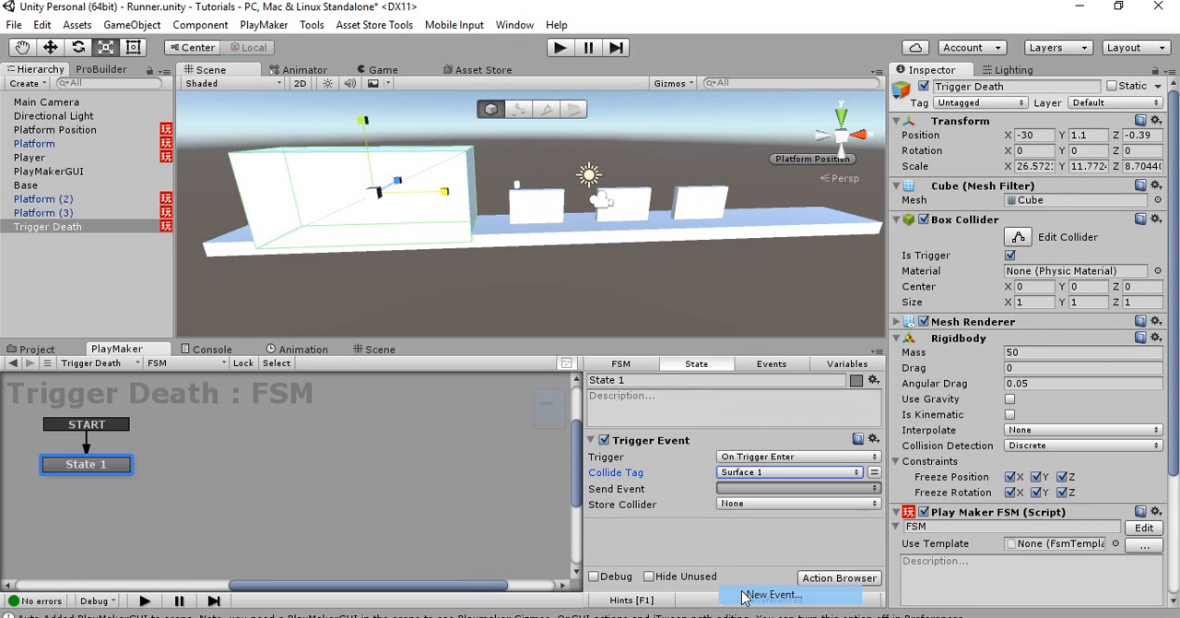
click(775, 593)
key(Escape)
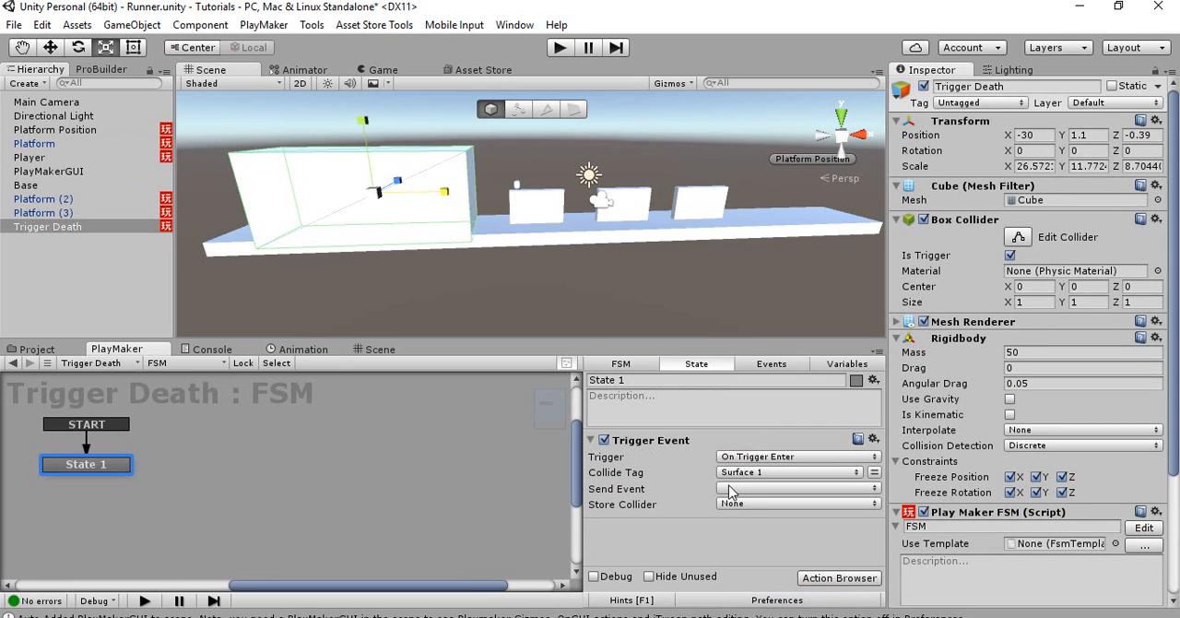
click(729, 490)
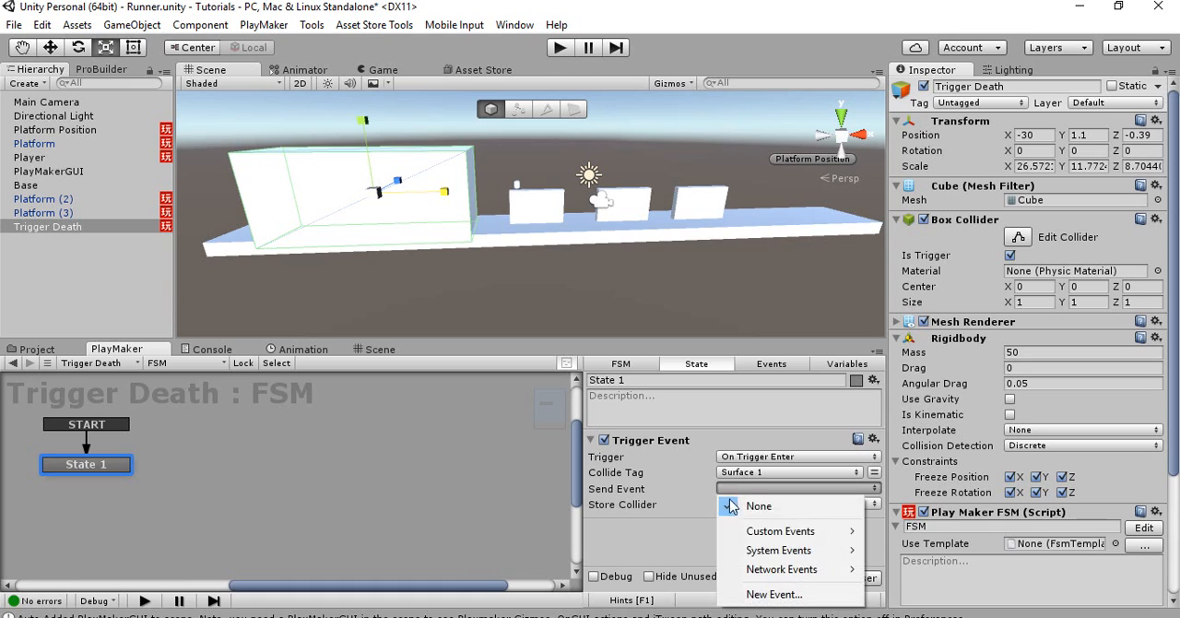
click(685, 538)
mouse_move(518, 250)
right_down()
mouse_move(485, 239)
mouse_move(503, 244)
right_up()
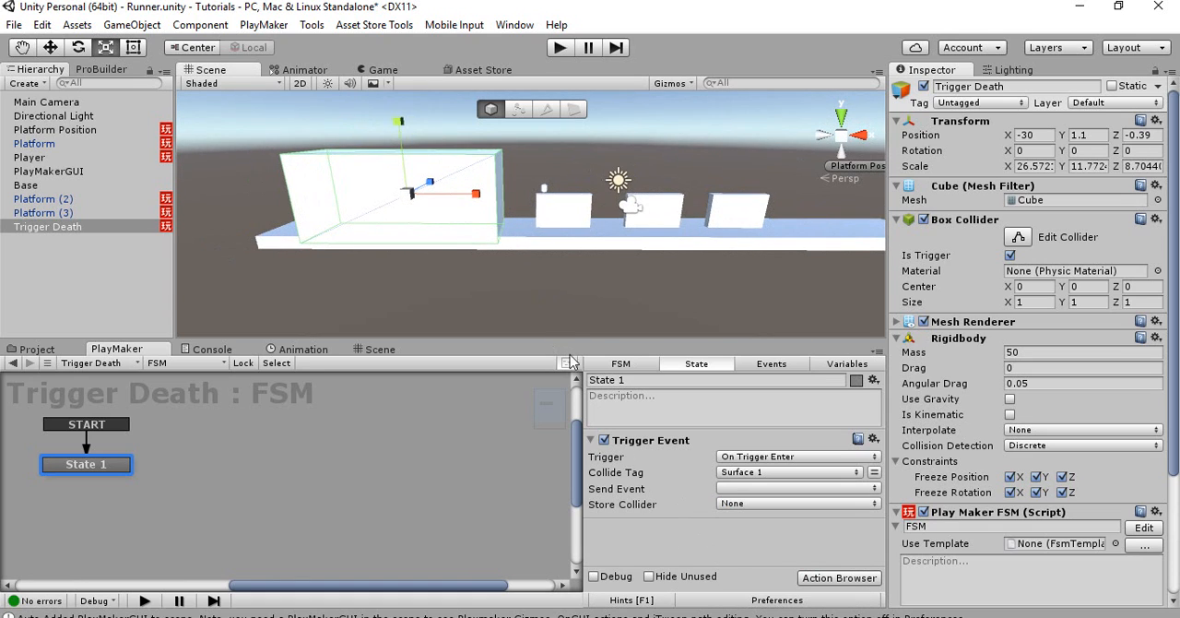
Create a new event named Kill as the Trigger Event's Send Event
click(728, 489)
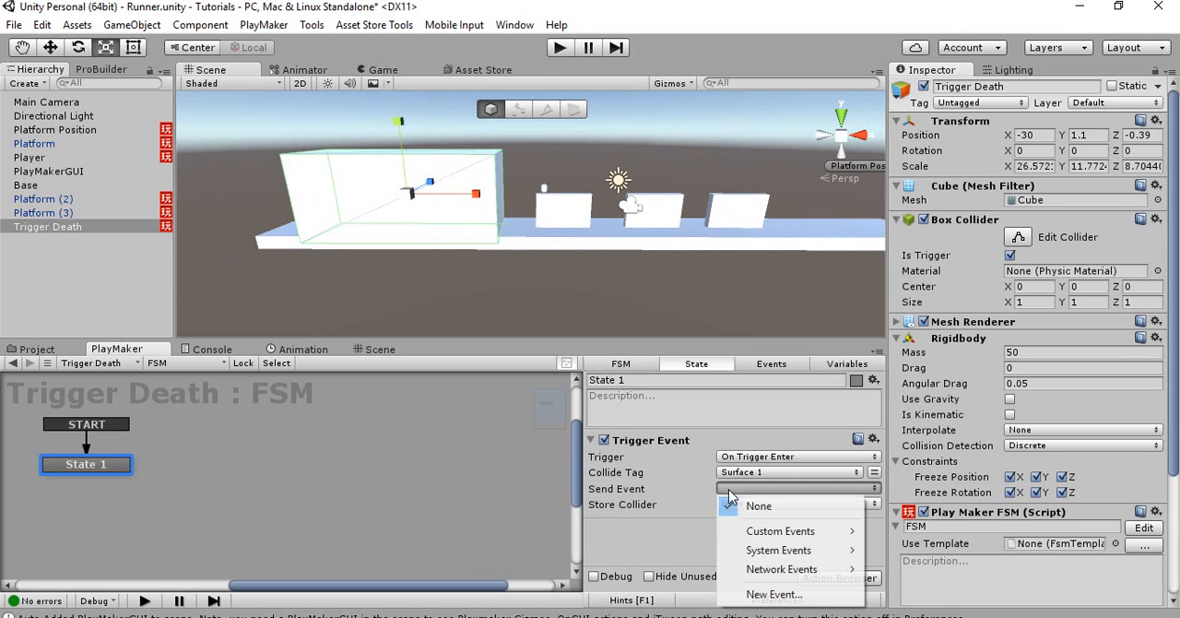
click(733, 597)
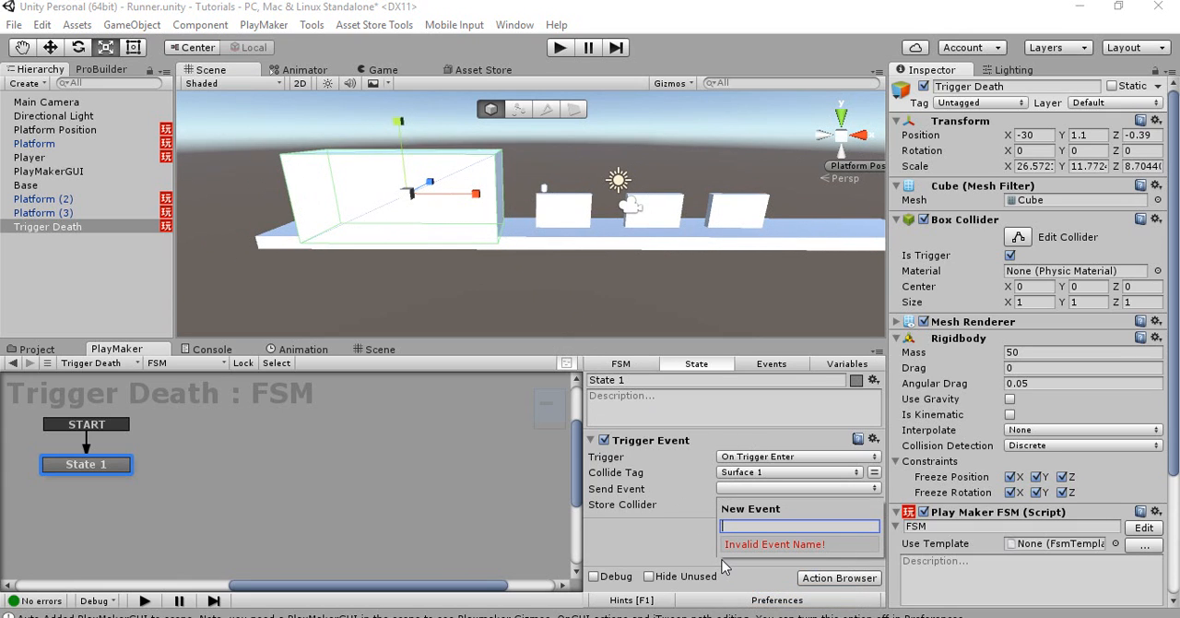
text(Kill)
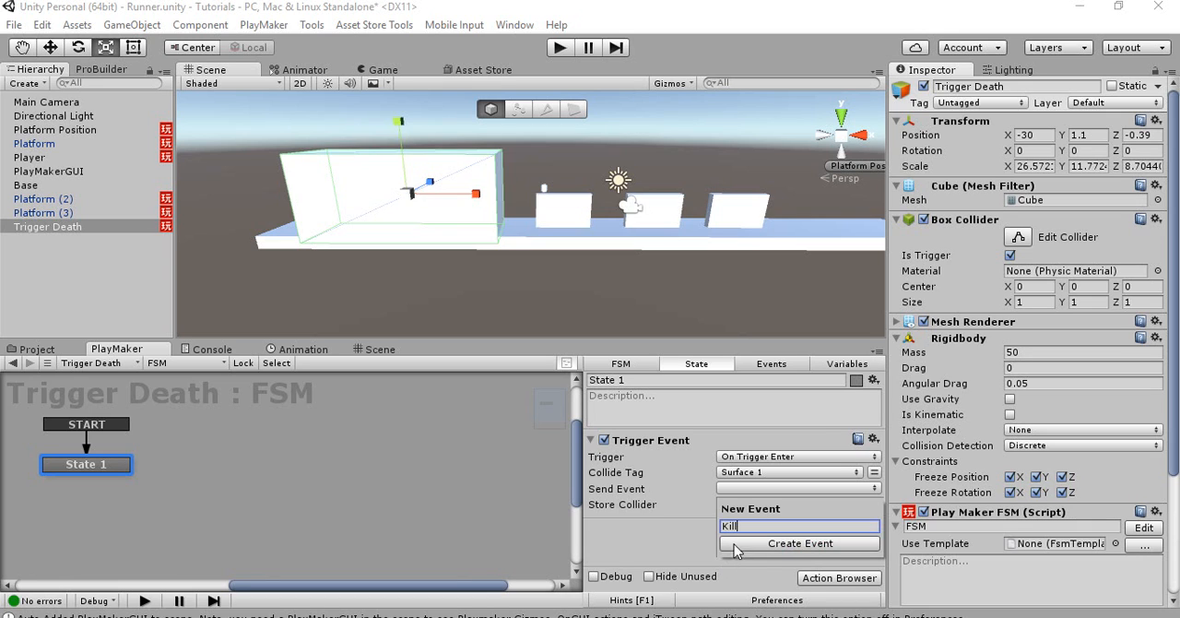
click(735, 547)
click(732, 522)
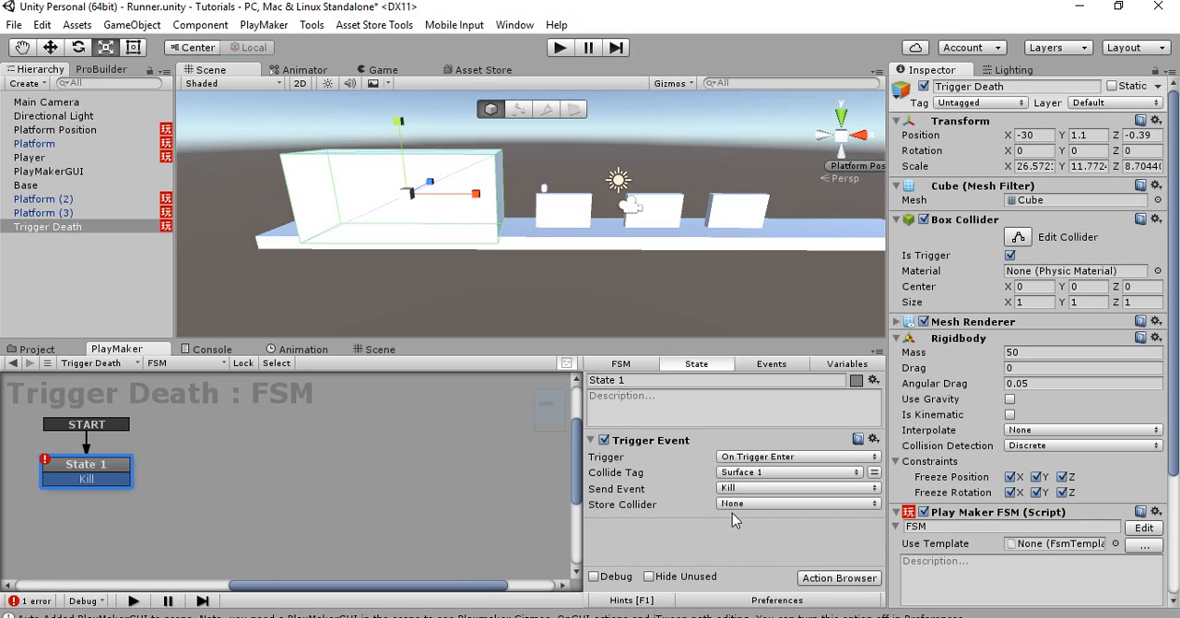
Store the Trigger Event's collider in a new variable named Platform
click(736, 504)
click(751, 567)
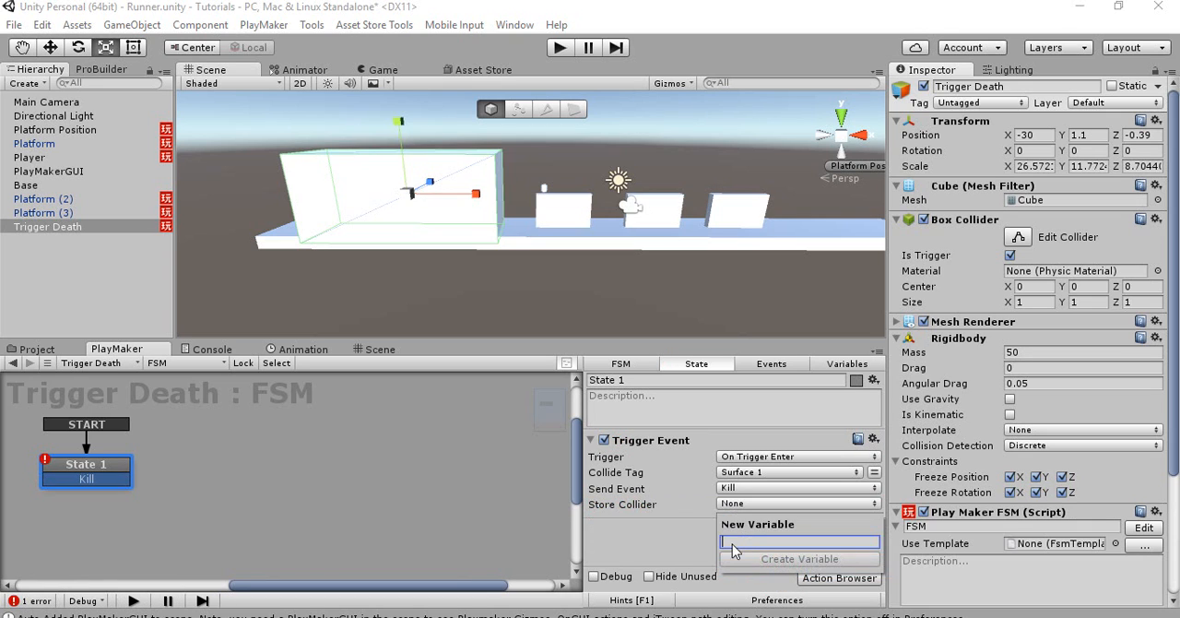
text(Platform)
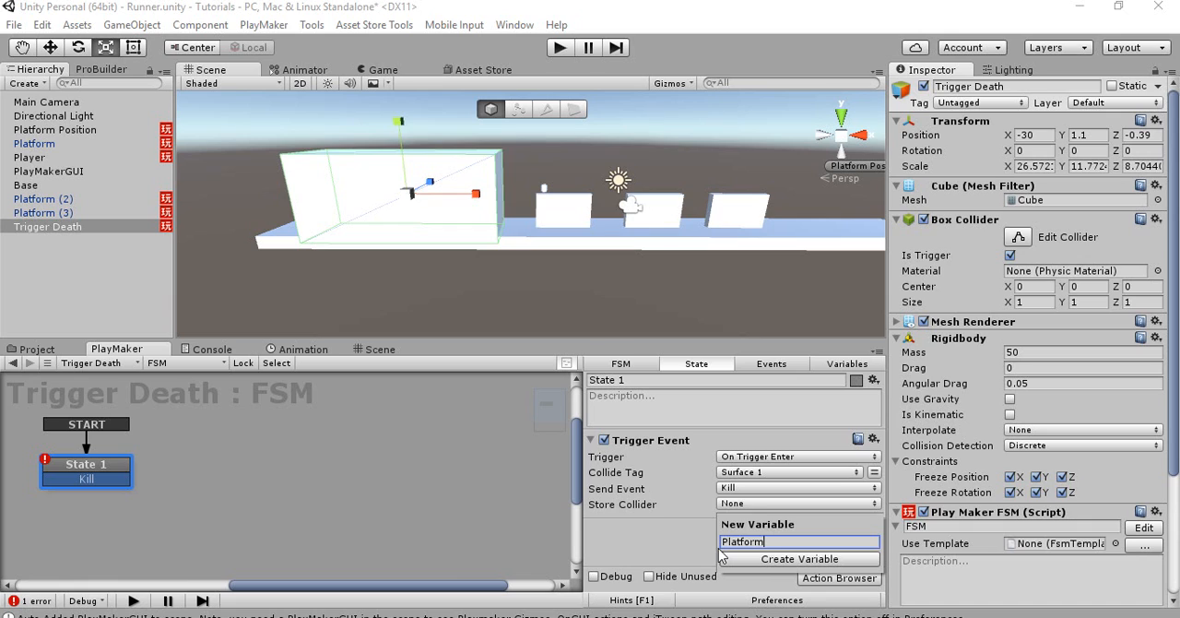
click(722, 557)
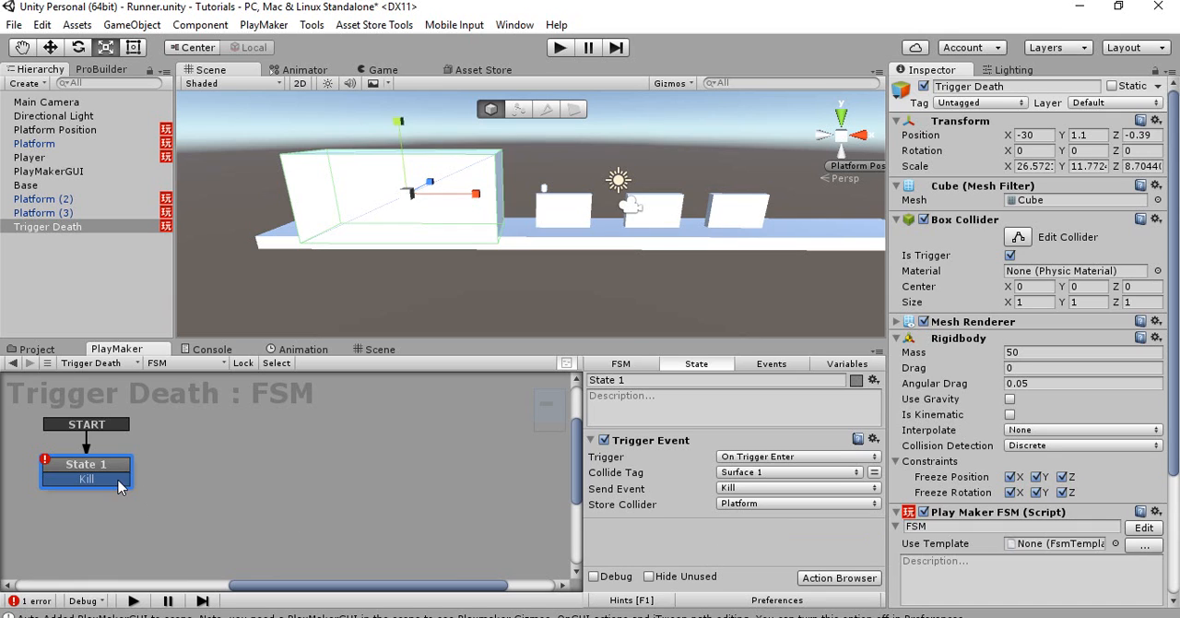
Link State 1's Kill event to a new State 2 and add a Destroy Object action there targeting the Platform variable
drag(120, 486, 230, 487)
key(grave)
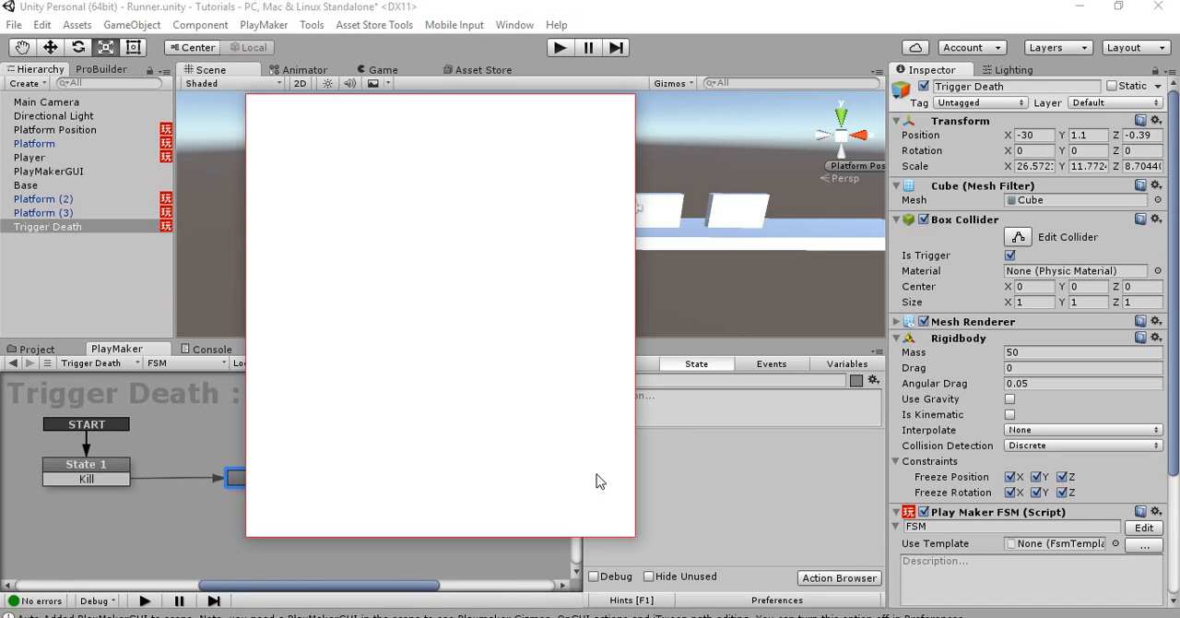
text(destro)
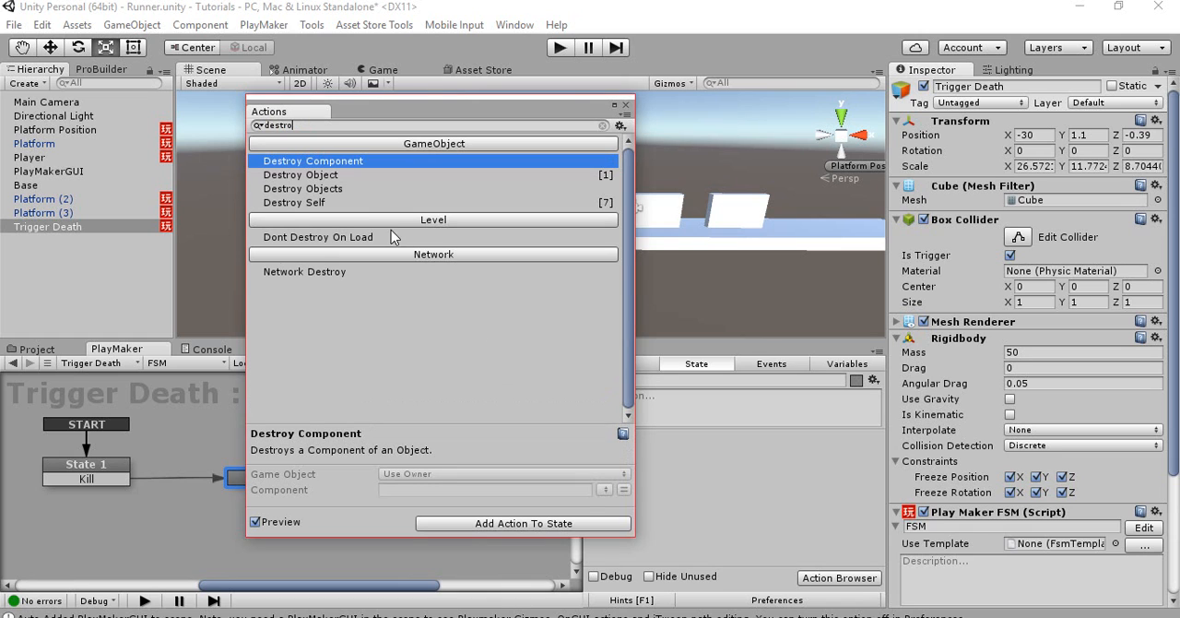
double_click(354, 175)
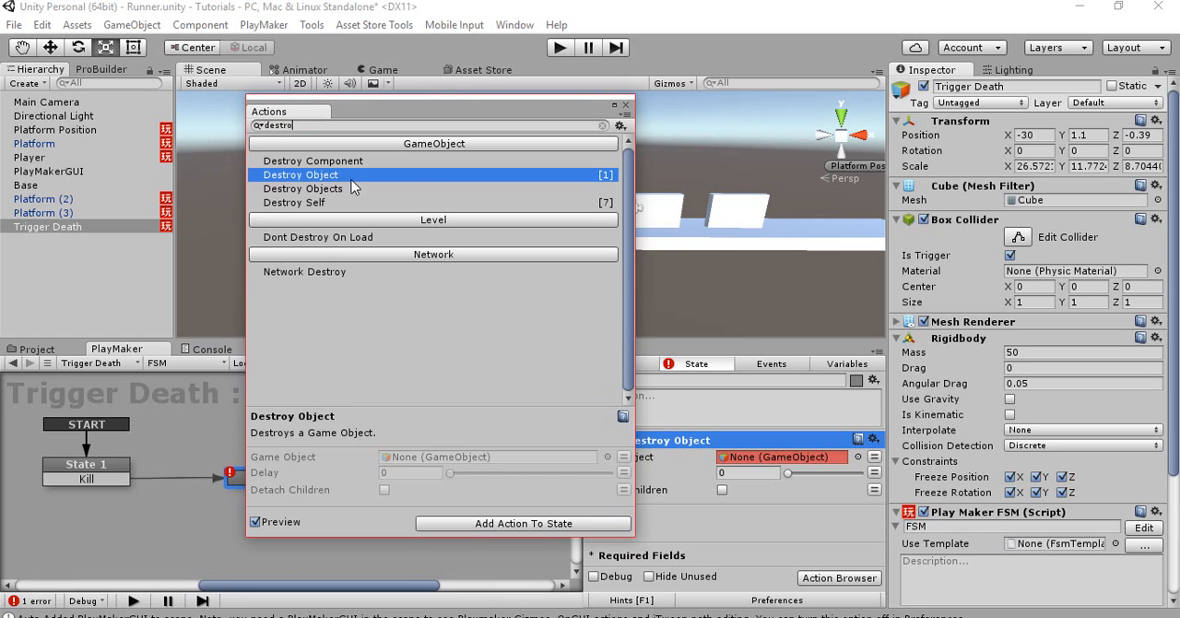
click(860, 457)
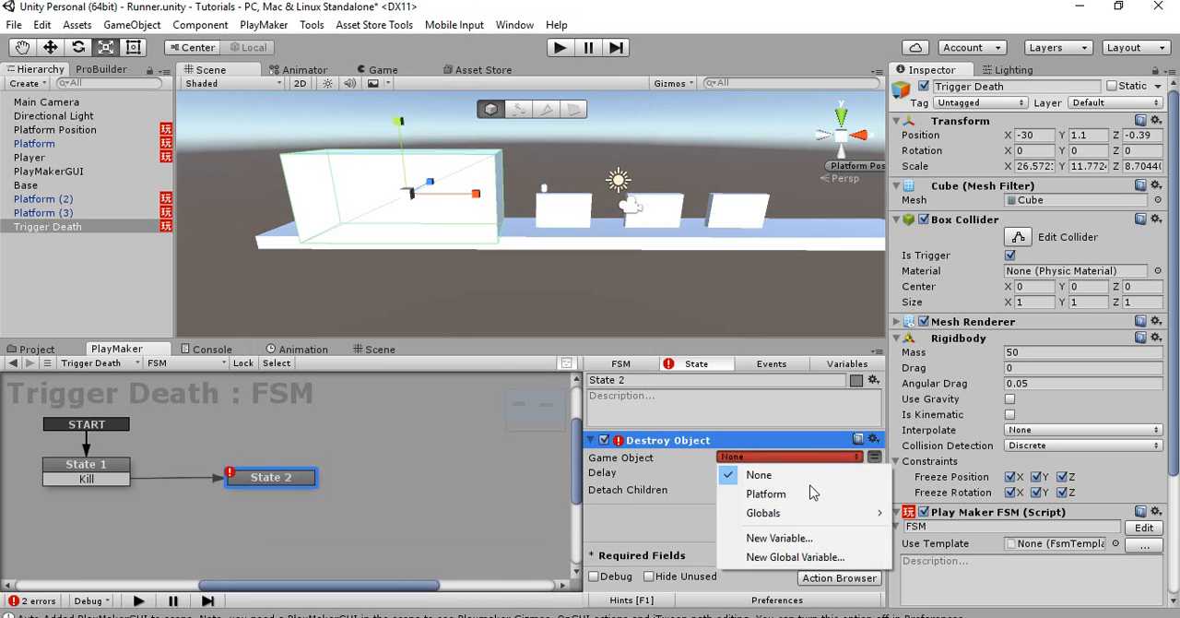
click(751, 492)
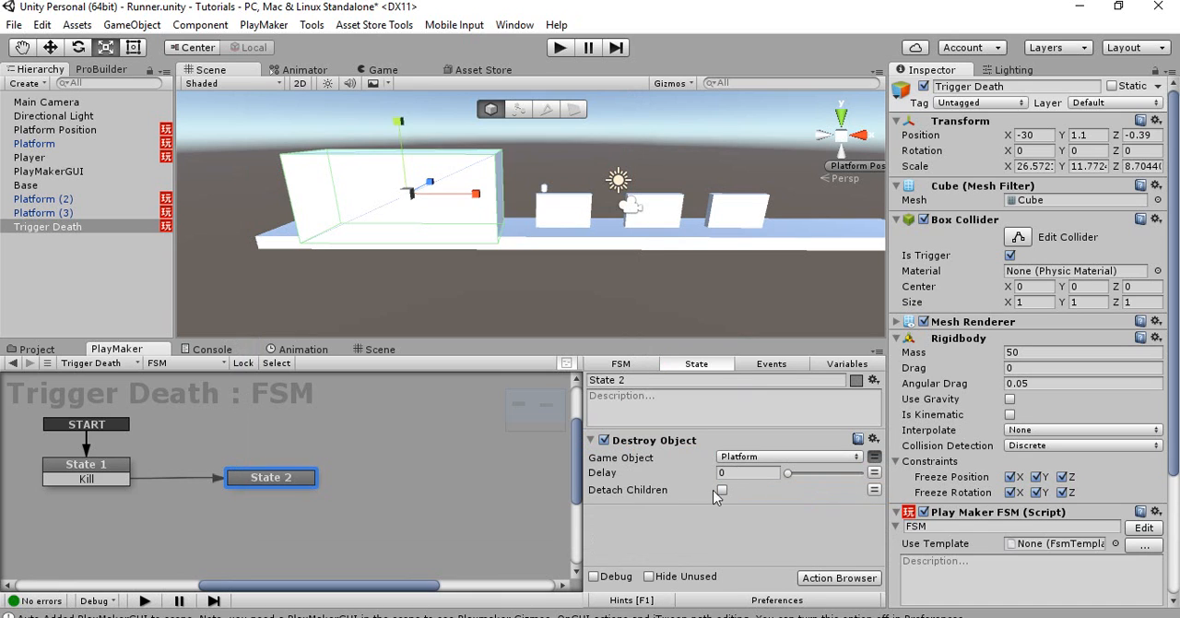
Add a Next Frame Event sending FINISHED to State 2 and link its FINISHED transition back to State 1
key(grave)
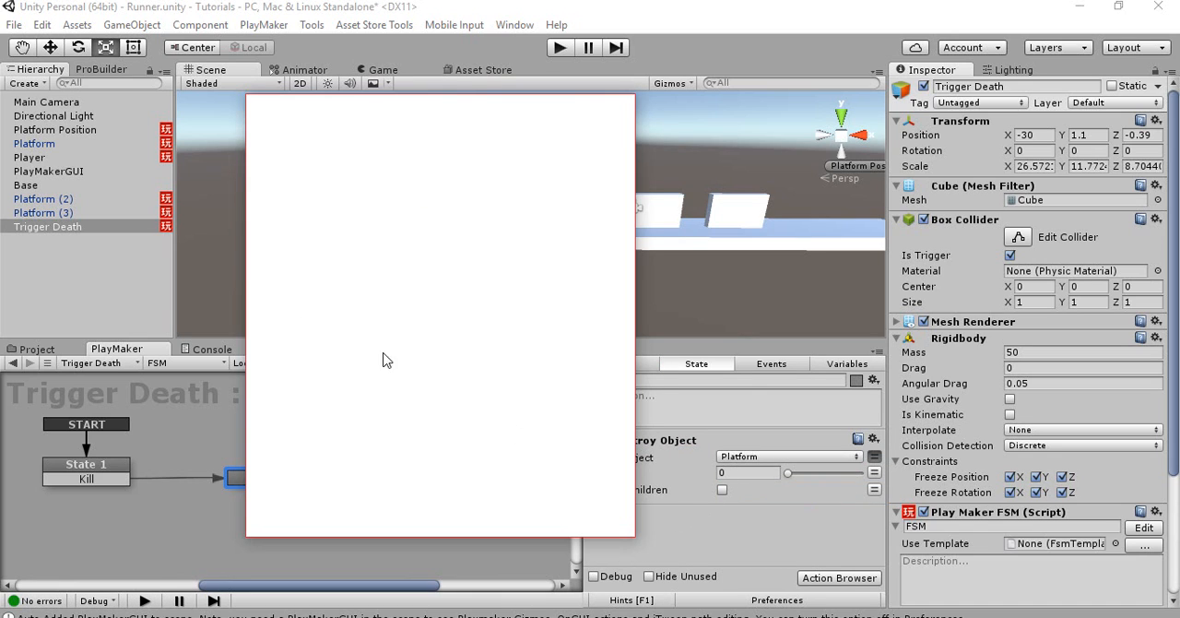
text(frame)
double_click(300, 160)
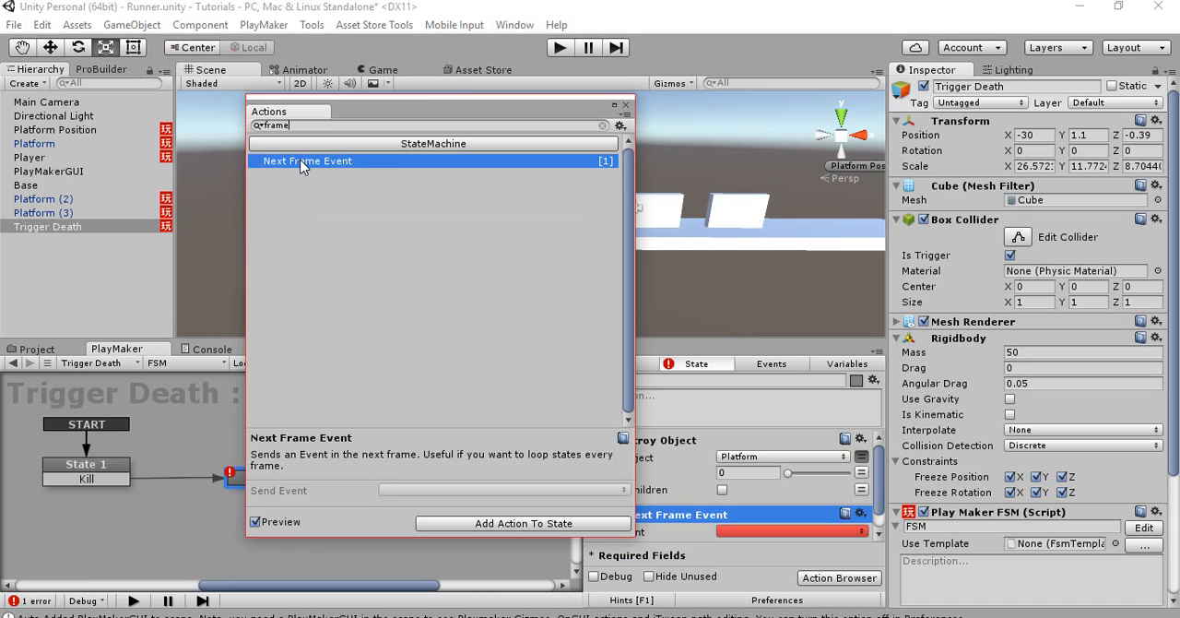
ctrl+click(311, 478)
drag(297, 493, 127, 470)
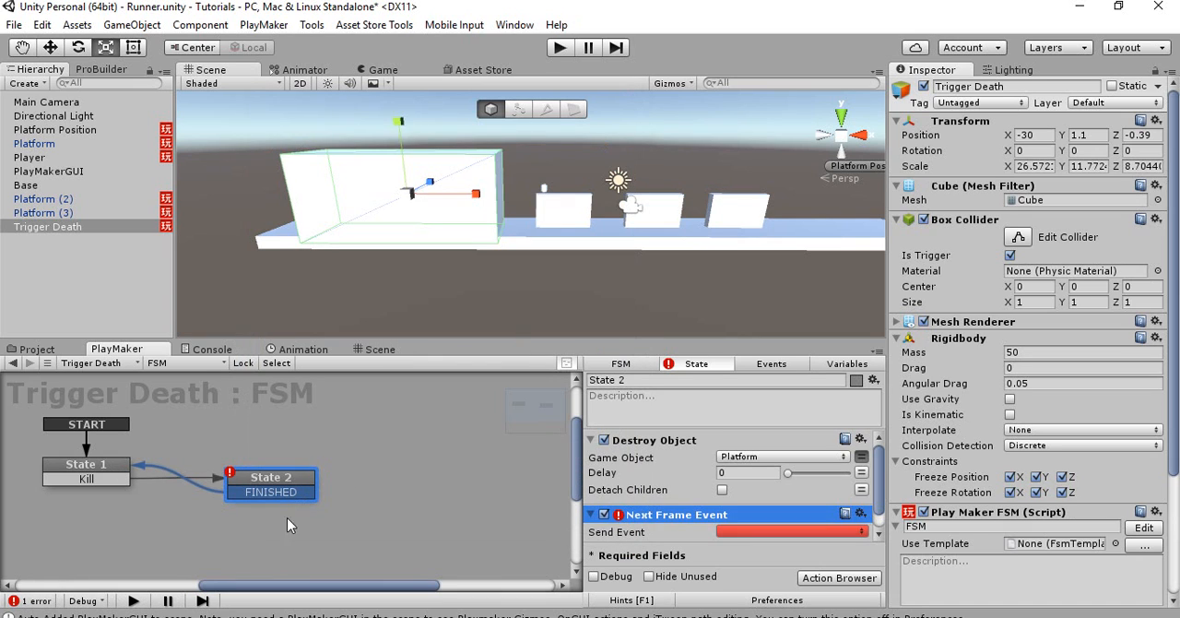
click(732, 533)
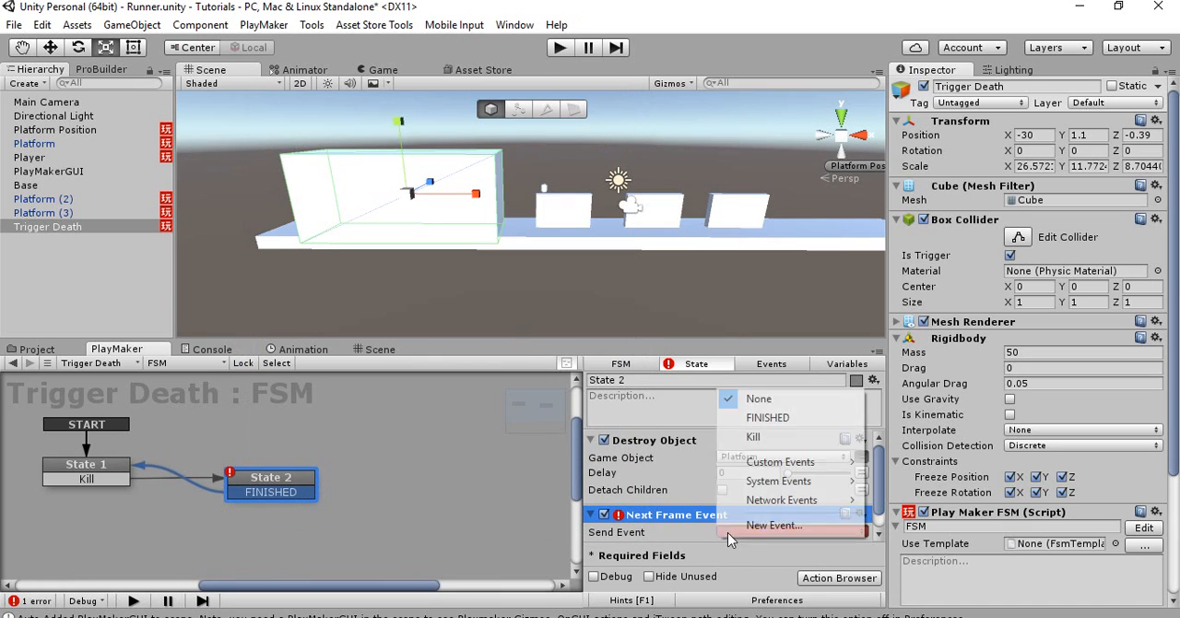
click(749, 418)
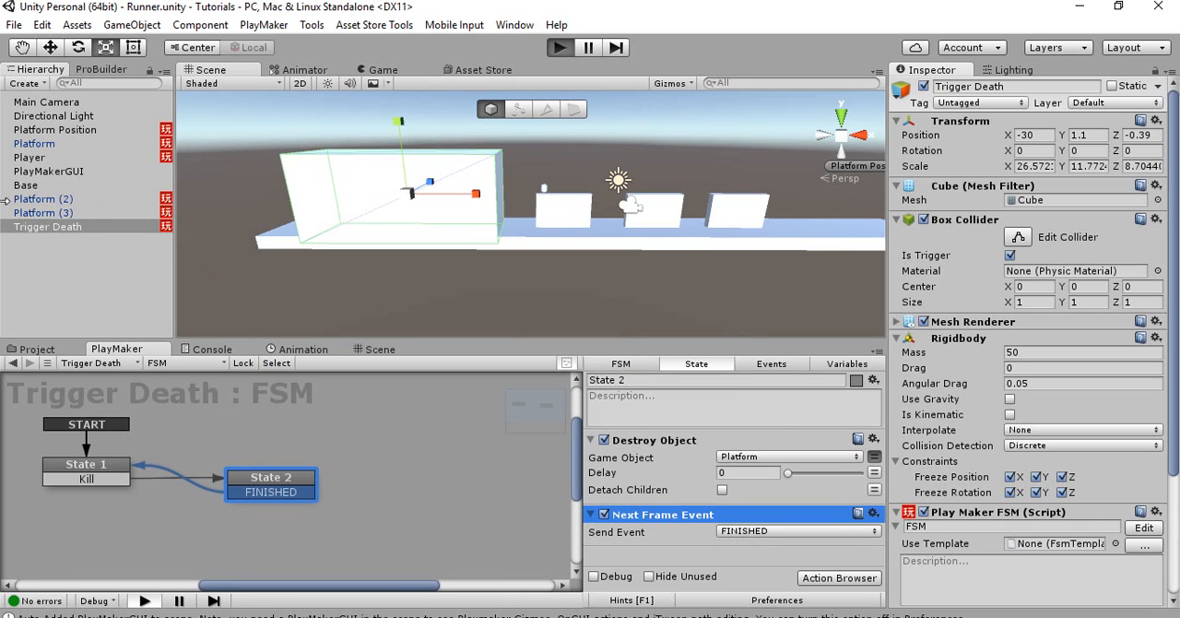
Play-test the runner with a jump and watch Trigger Death's effect on the platforms in the Scene view
key(ctrl+p)
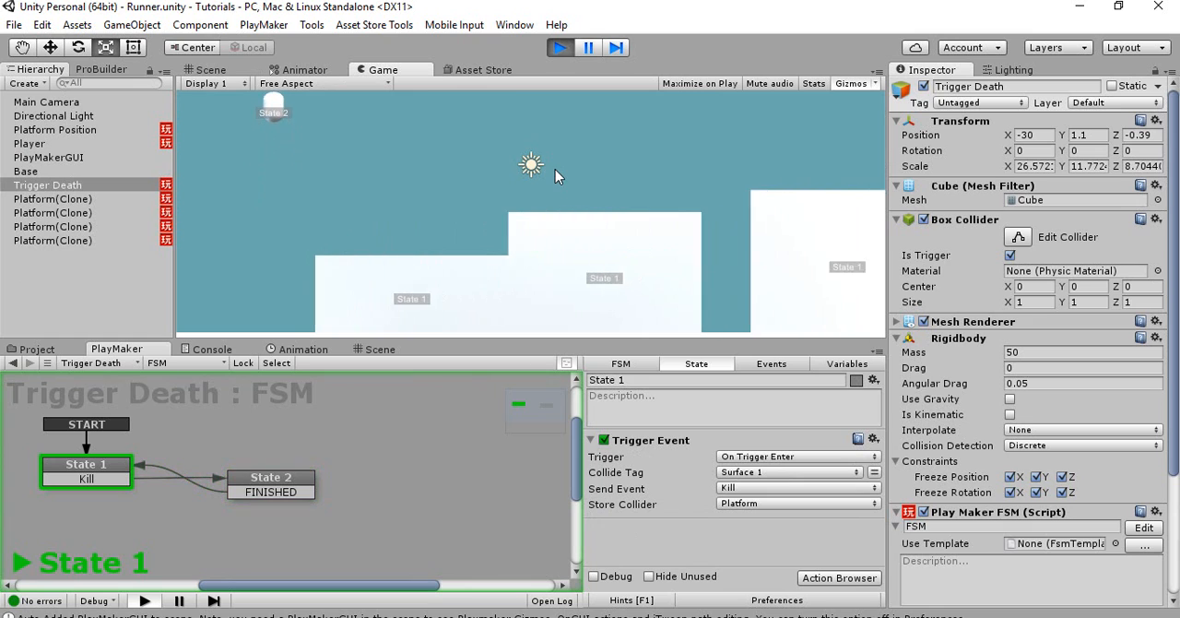
key(space)
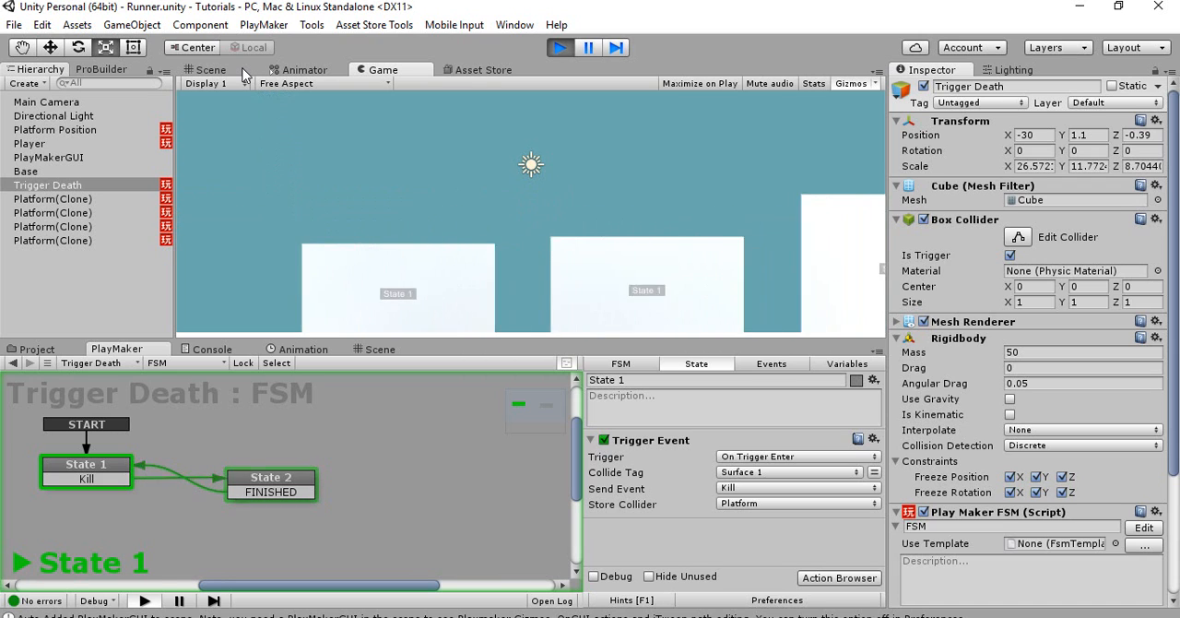
click(211, 69)
alt+drag(461, 207, 409, 192)
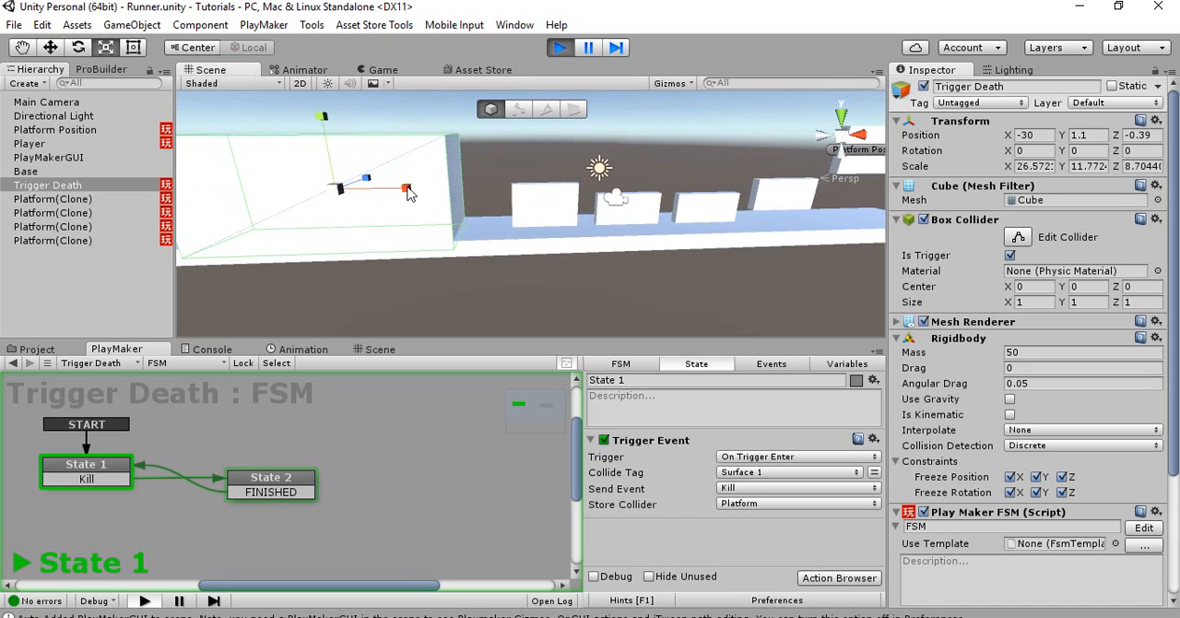
click(561, 47)
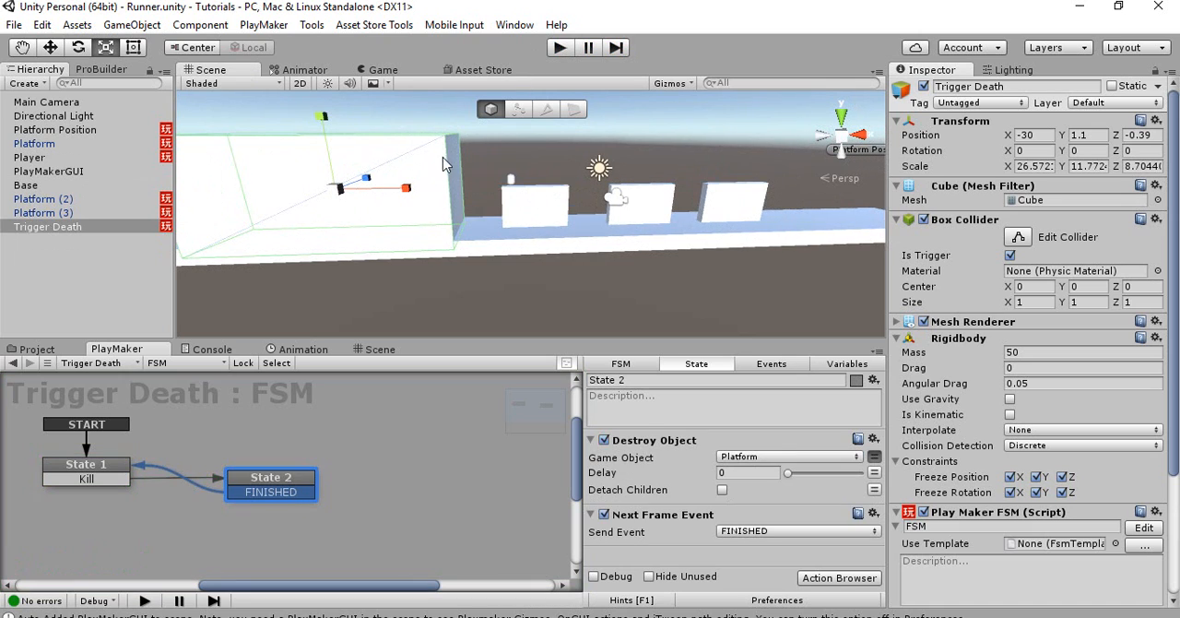
Scale Trigger Death down along X to about 13.8 and run the game to test the smaller zone
drag(391, 192, 417, 190)
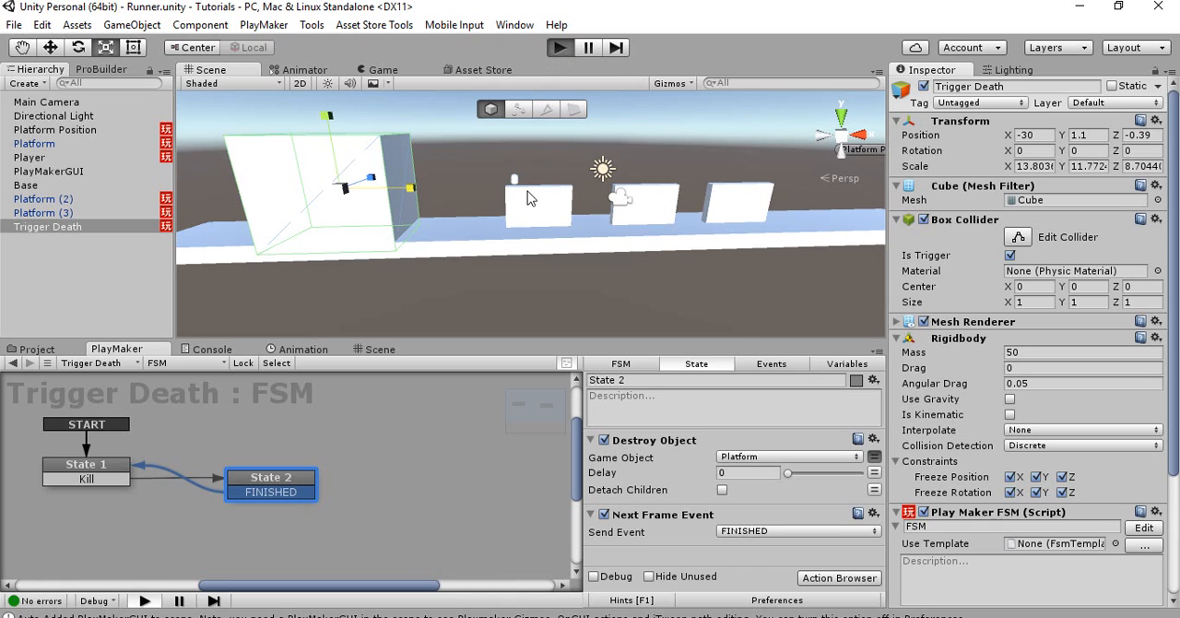
key(ctrl+p)
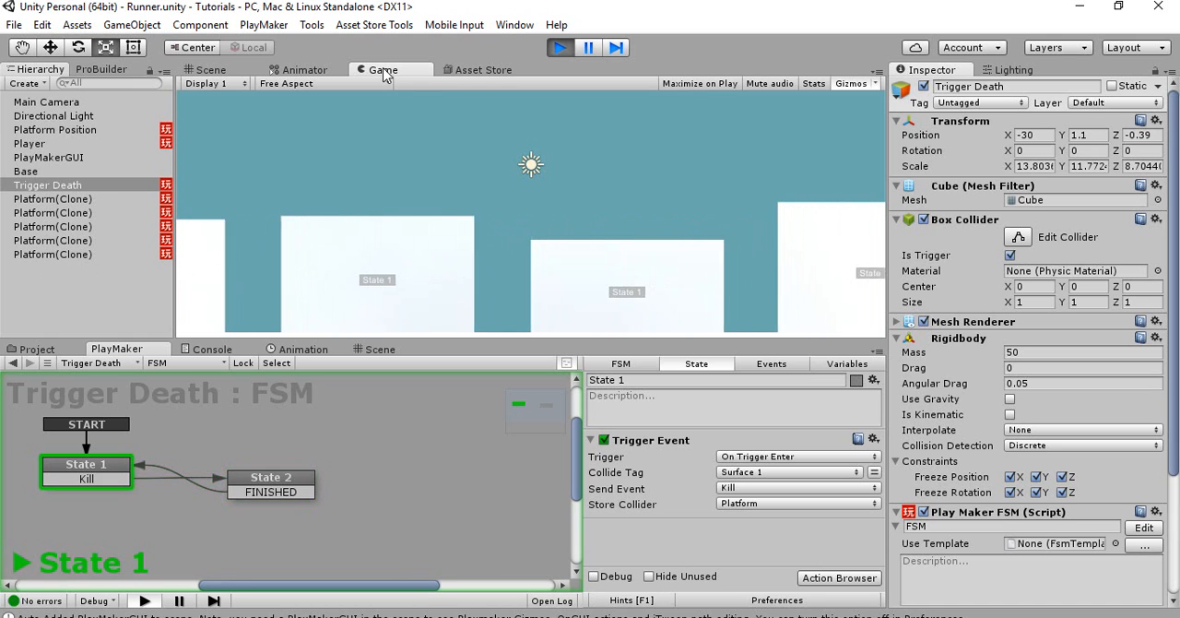
click(212, 70)
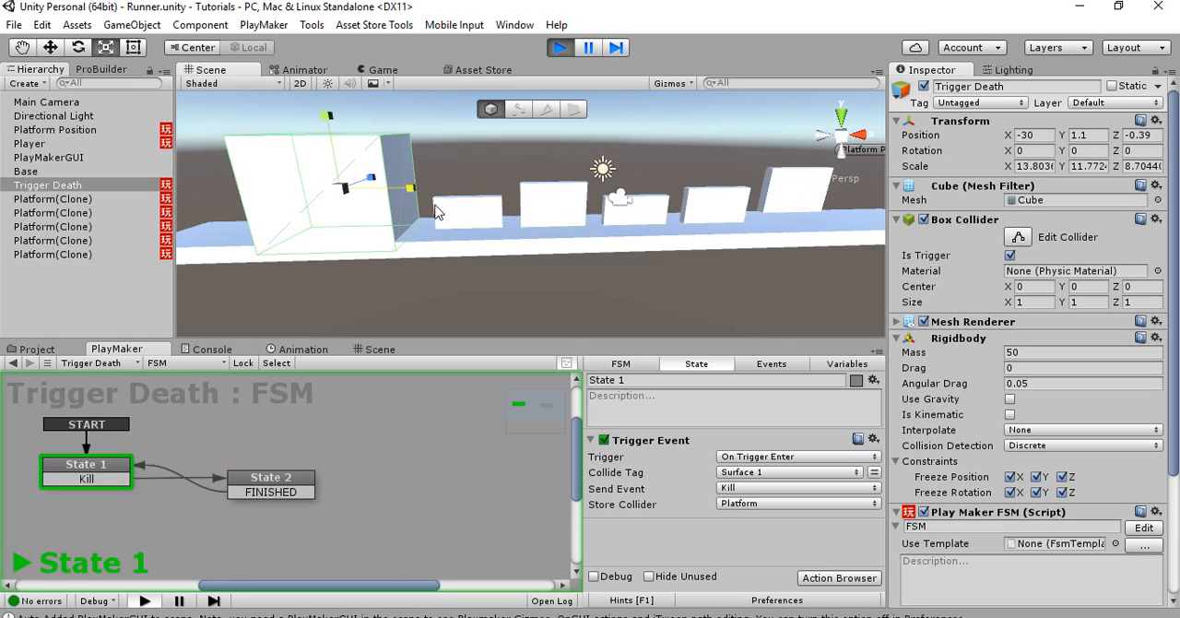
Examine in the running scene how platforms spawn at Platform Position and travel toward Trigger Death, and end play mode
alt+drag(395, 203, 473, 196)
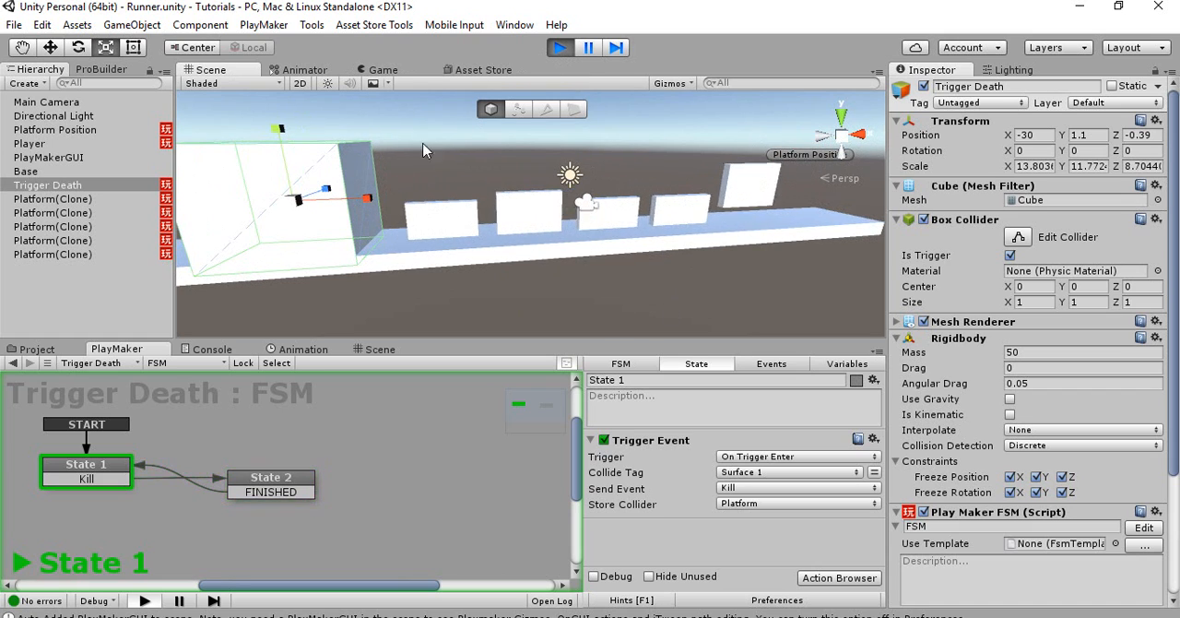
alt+drag(557, 241, 530, 199)
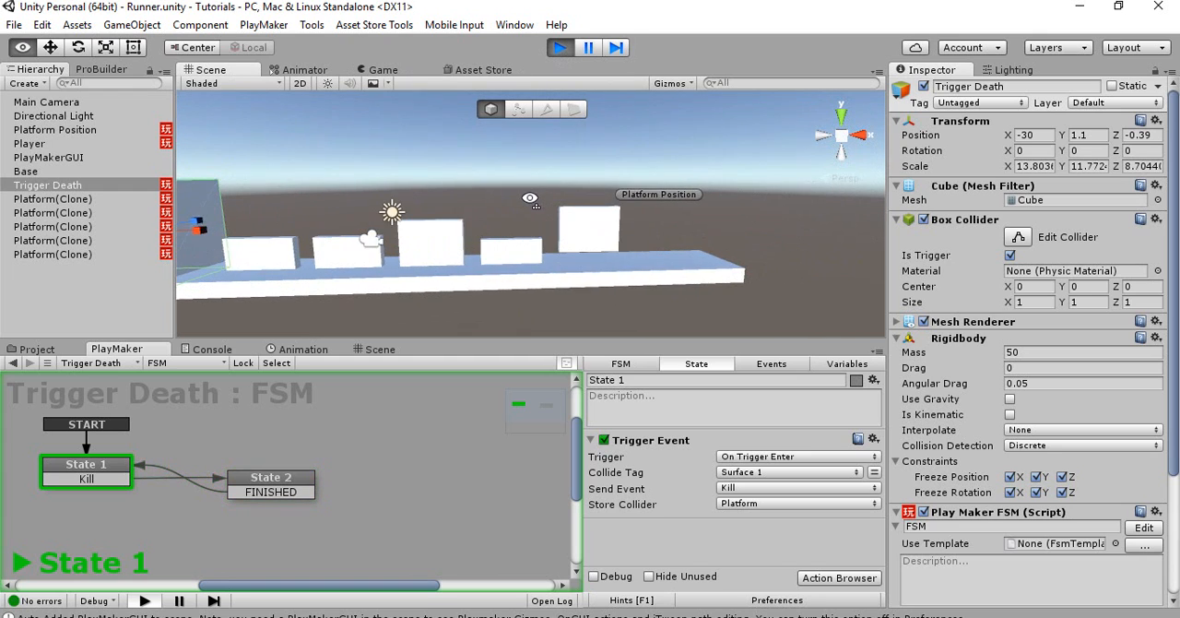
key(w)
right_drag(530, 198, 529, 197)
key(d)
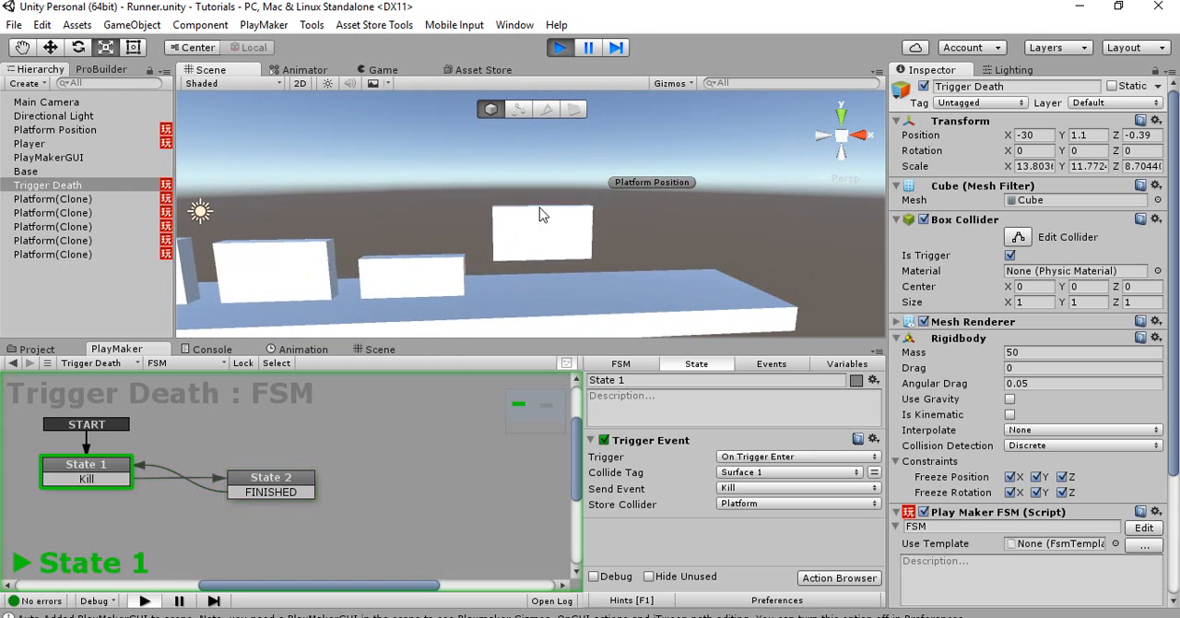
right_drag(456, 236, 474, 234)
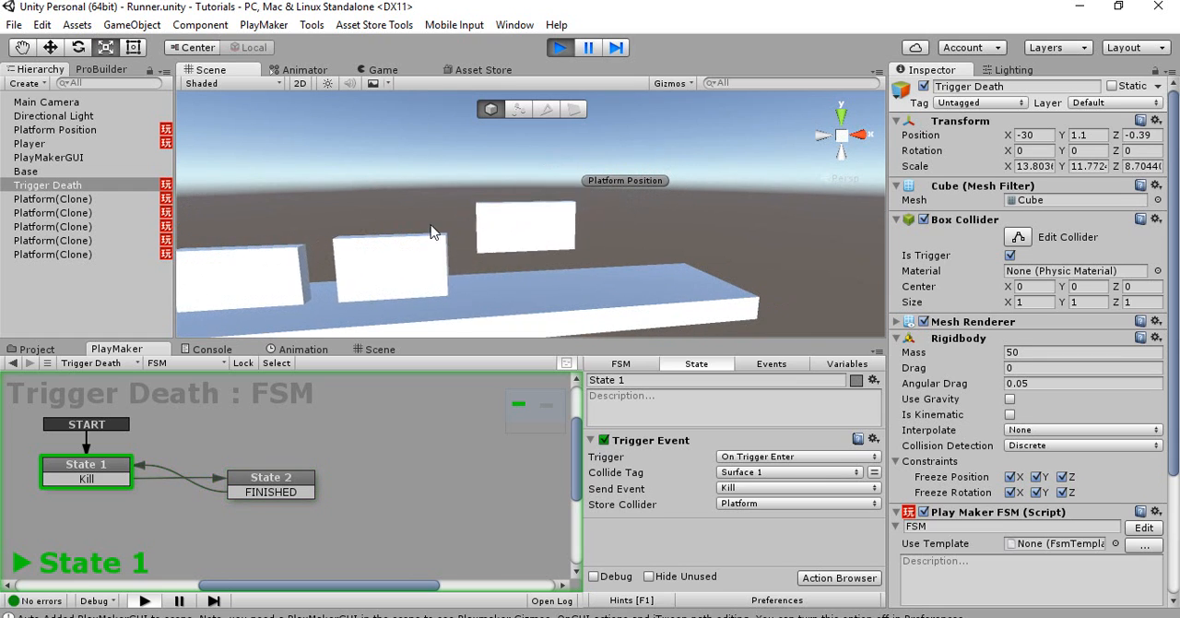
right_drag(568, 217, 521, 230)
key(w)
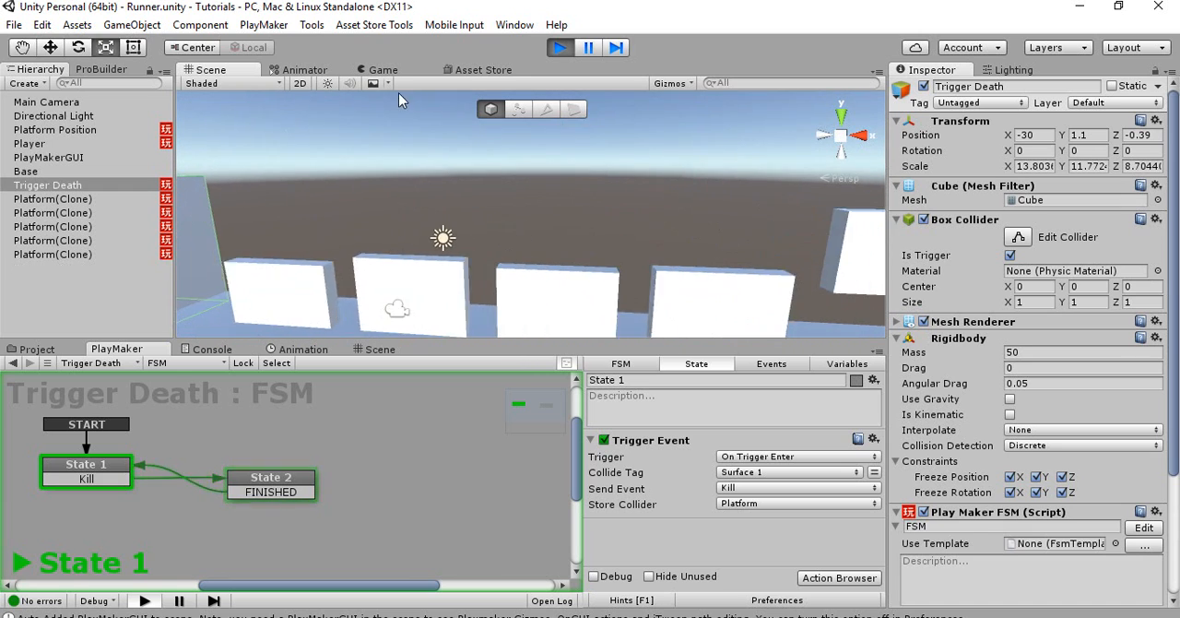
click(382, 70)
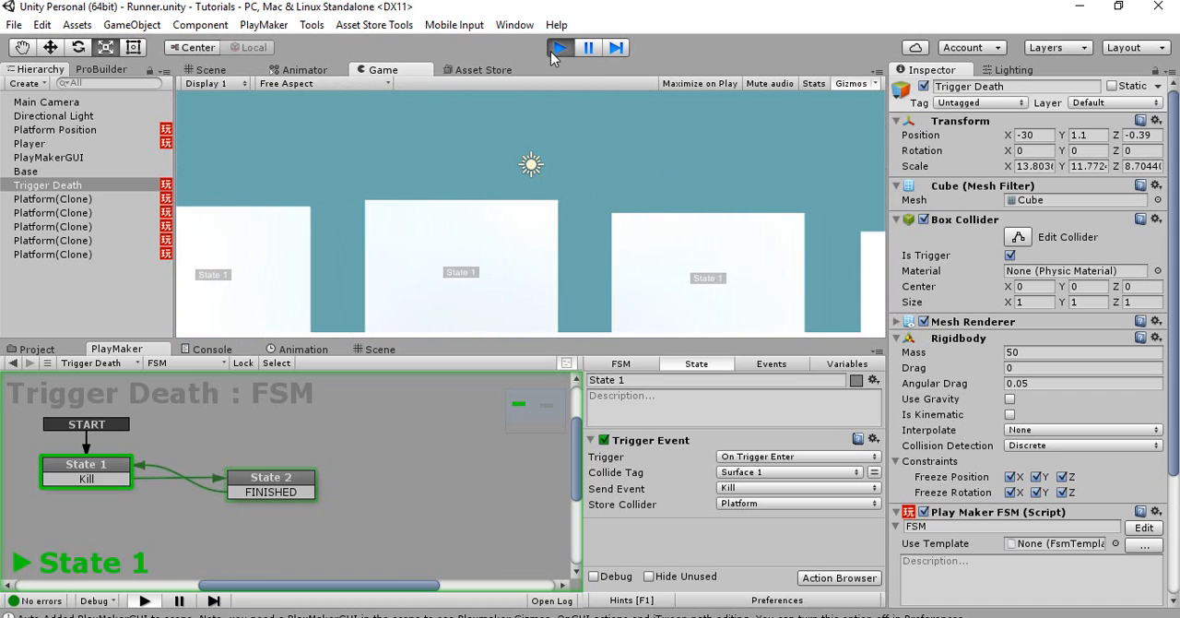
click(558, 48)
Move Platform Position farther along the X axis, away from the platforms, to about X 39.31
right_drag(601, 185, 561, 208)
click(559, 204)
key(w)
drag(615, 201, 677, 197)
Play-test the runner in the Game view with the relocated platform spawn point
click(378, 70)
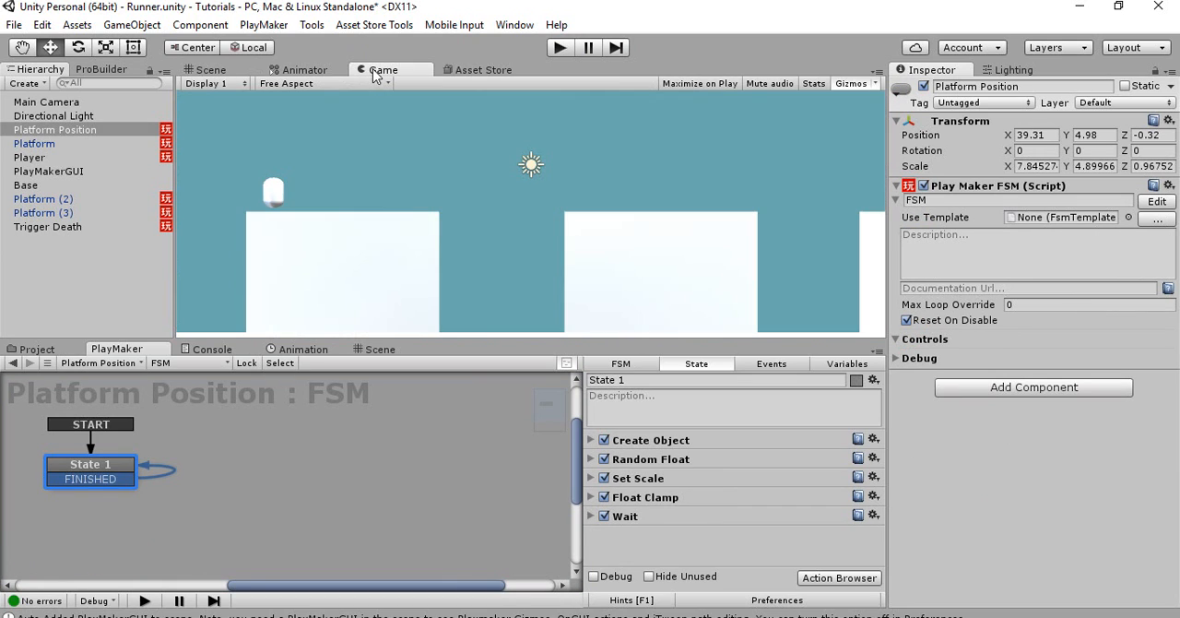
click(569, 47)
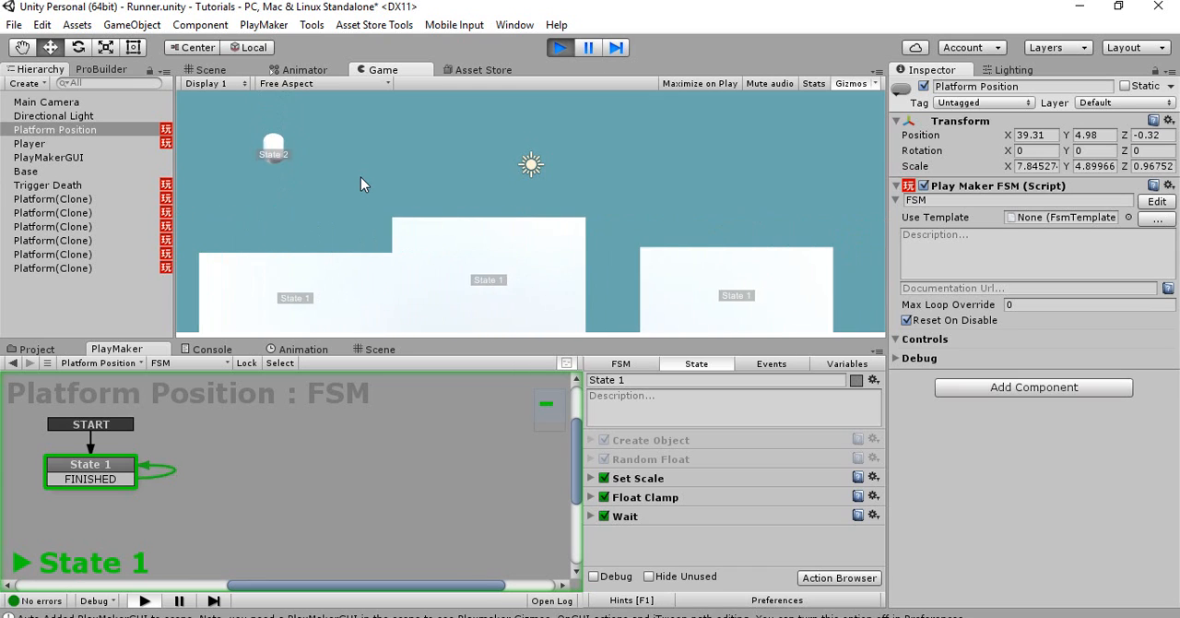
click(560, 48)
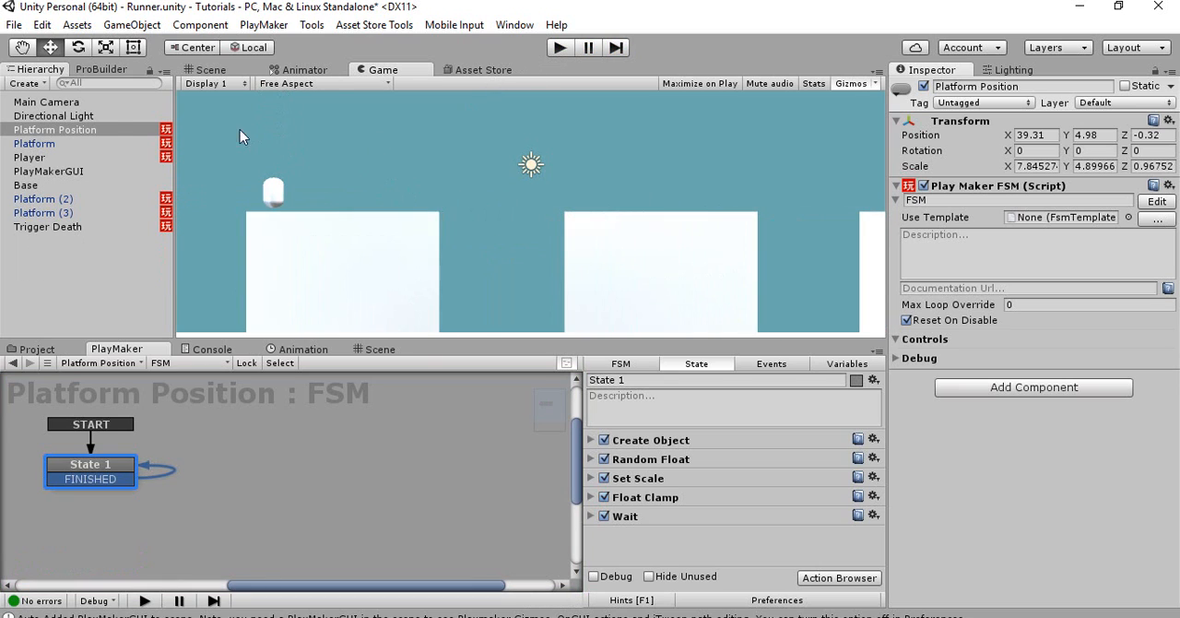
Set the Y force of the Add Force action in the Player's State 2 to 300
click(87, 144)
click(83, 157)
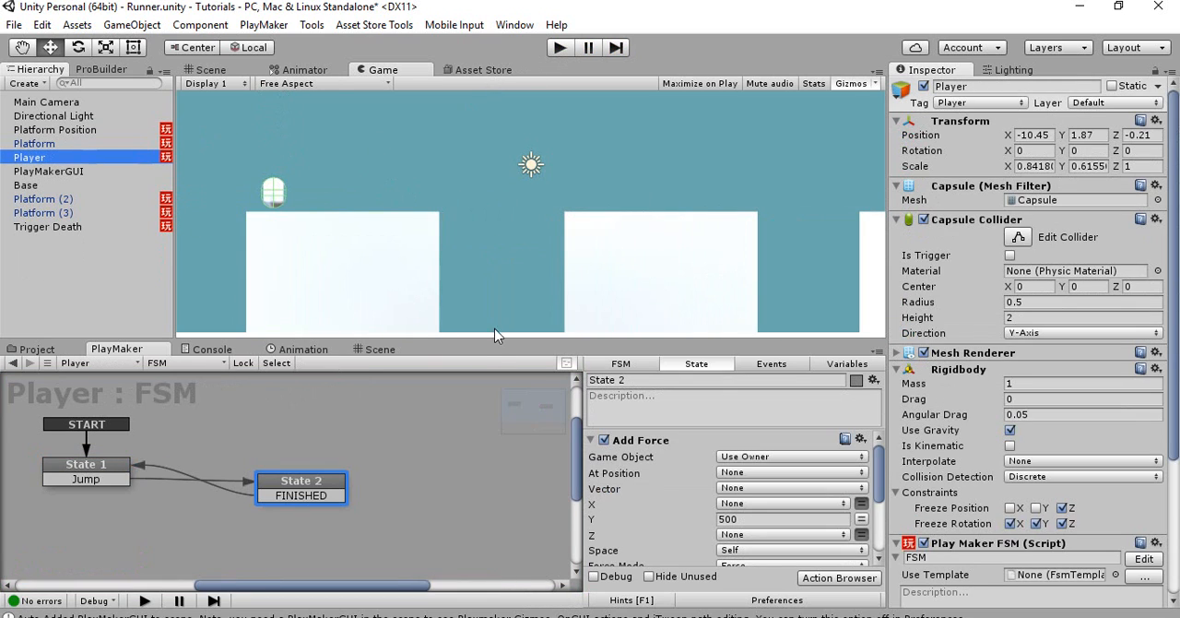
scroll(650, 458, down, 4)
scroll(653, 458, up, 2)
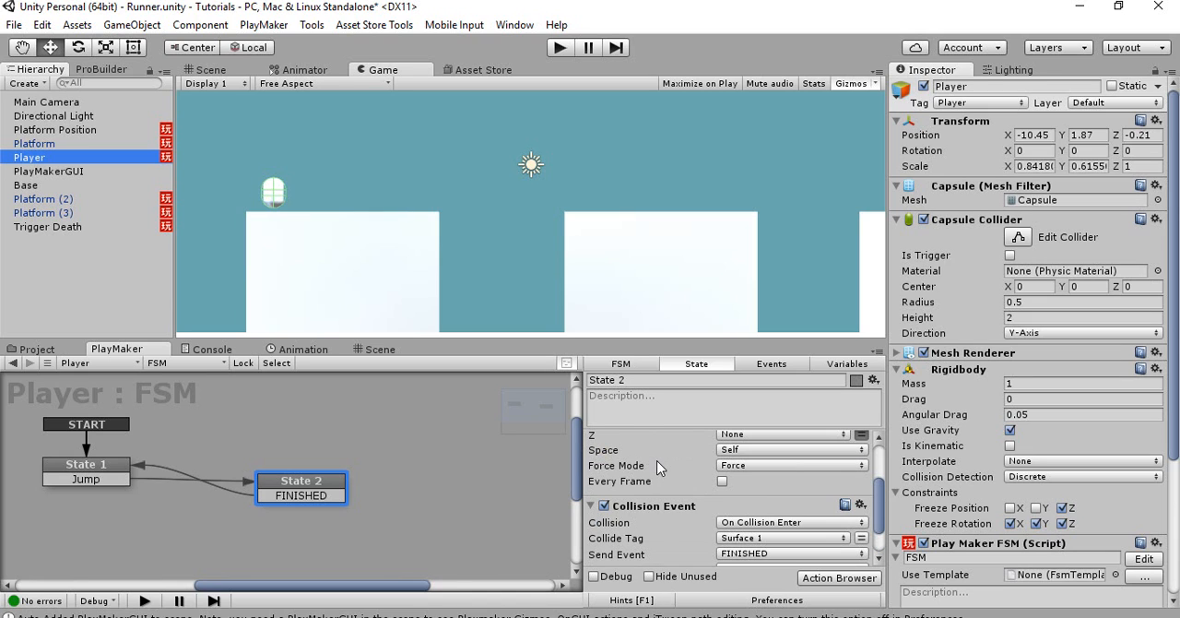
scroll(696, 485, up, 2)
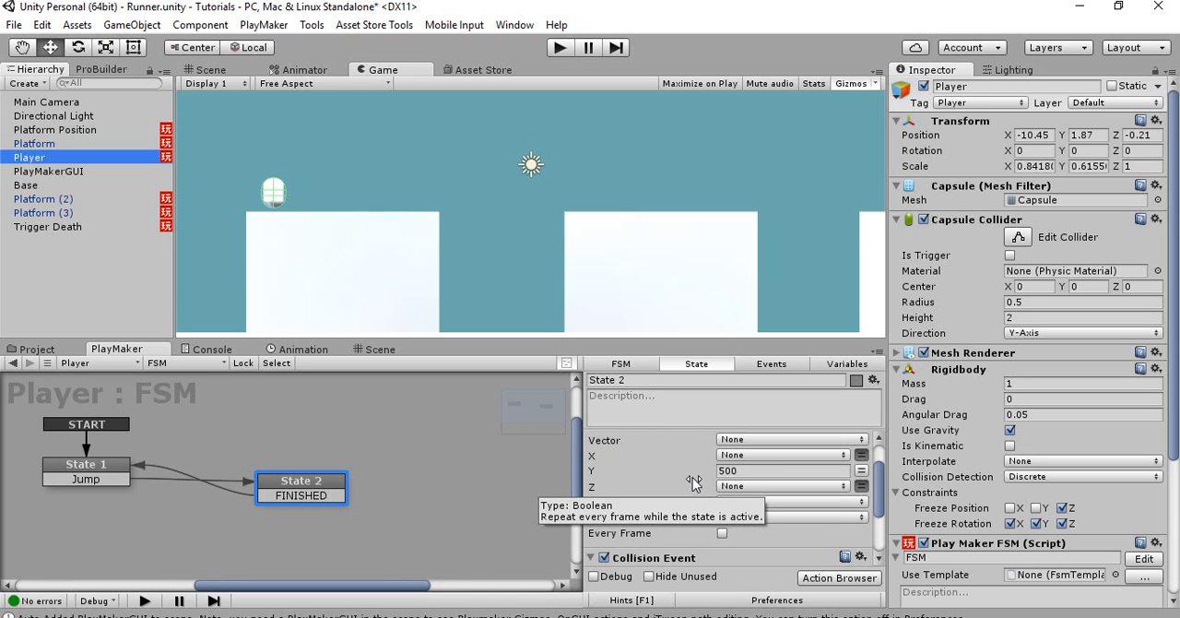
click(738, 471)
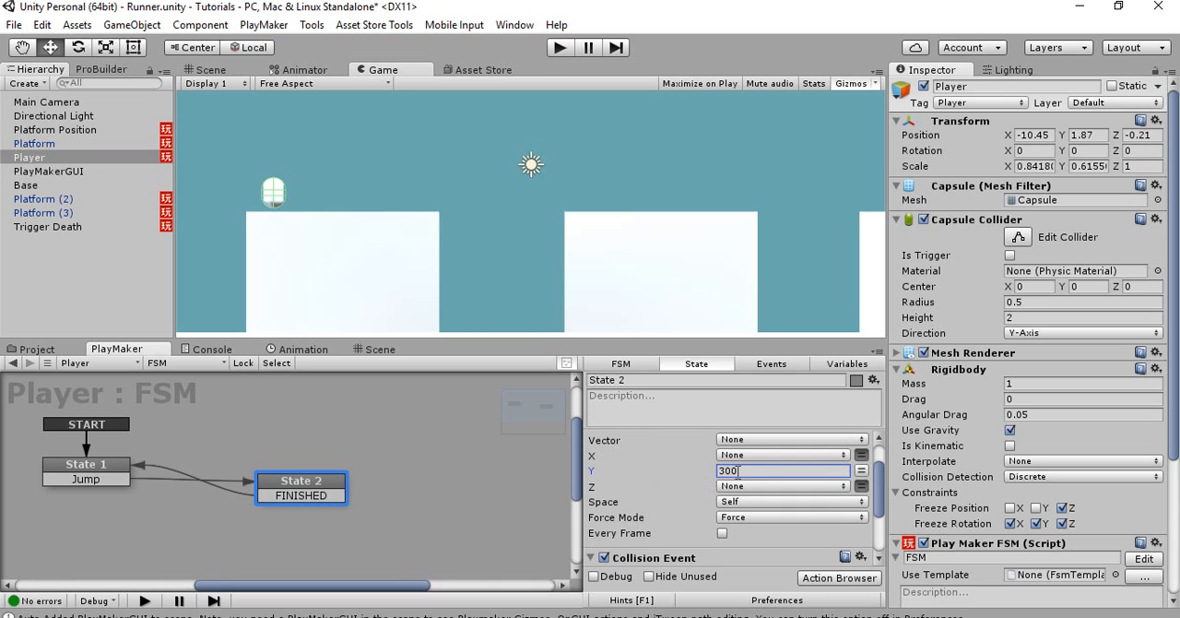
Play-test the Player's jump with the new Y force and stop the game
click(553, 48)
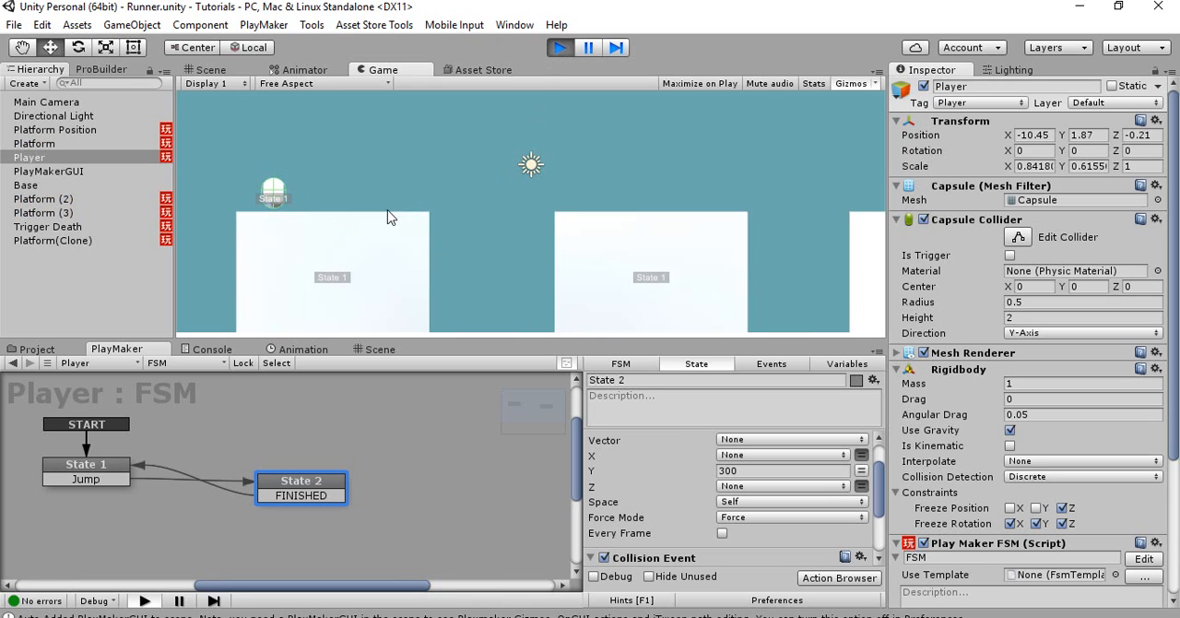
key(space)
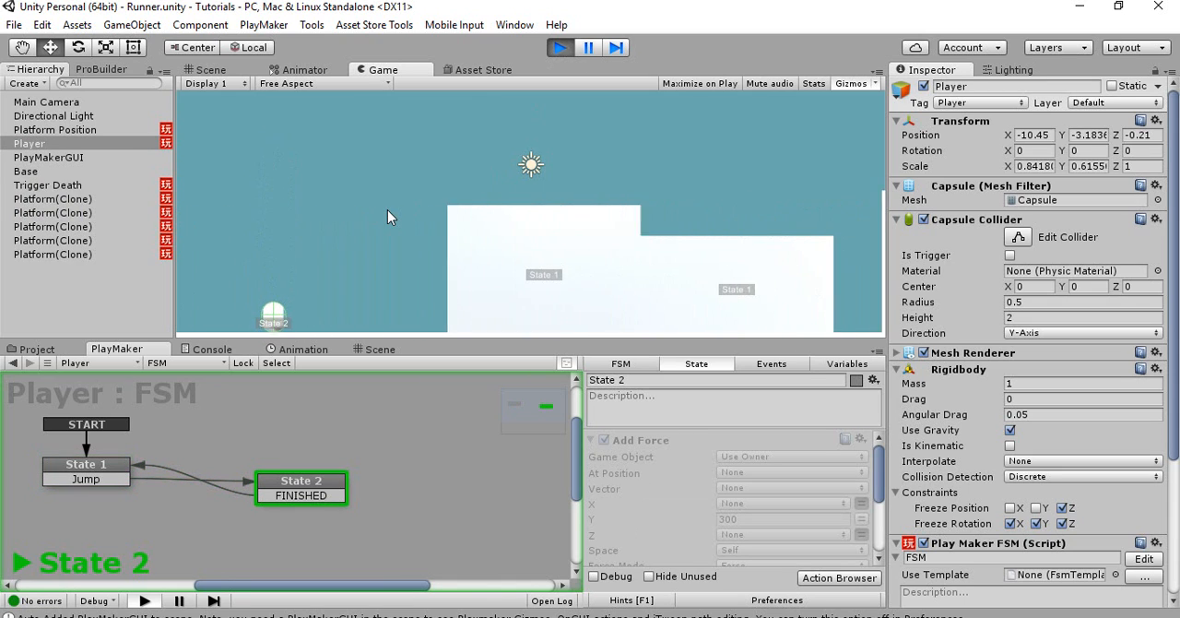
click(557, 49)
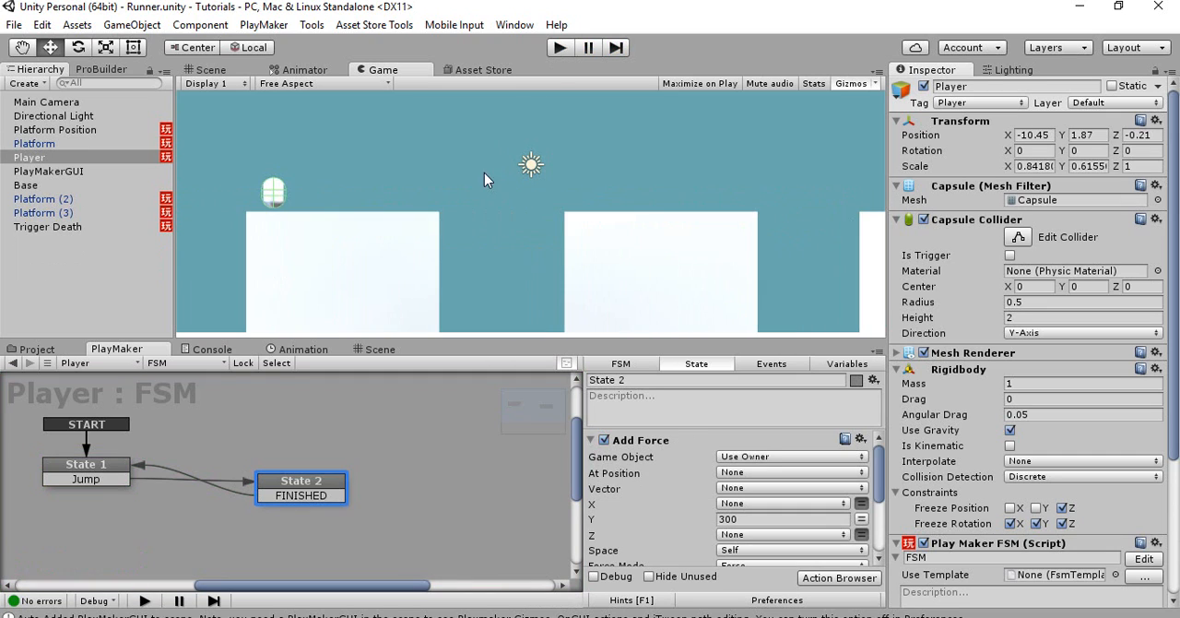
Examine the spacing between Platform (2) and Platform (3) and their distance from the Platform Position spawn point in the Scene view
click(235, 67)
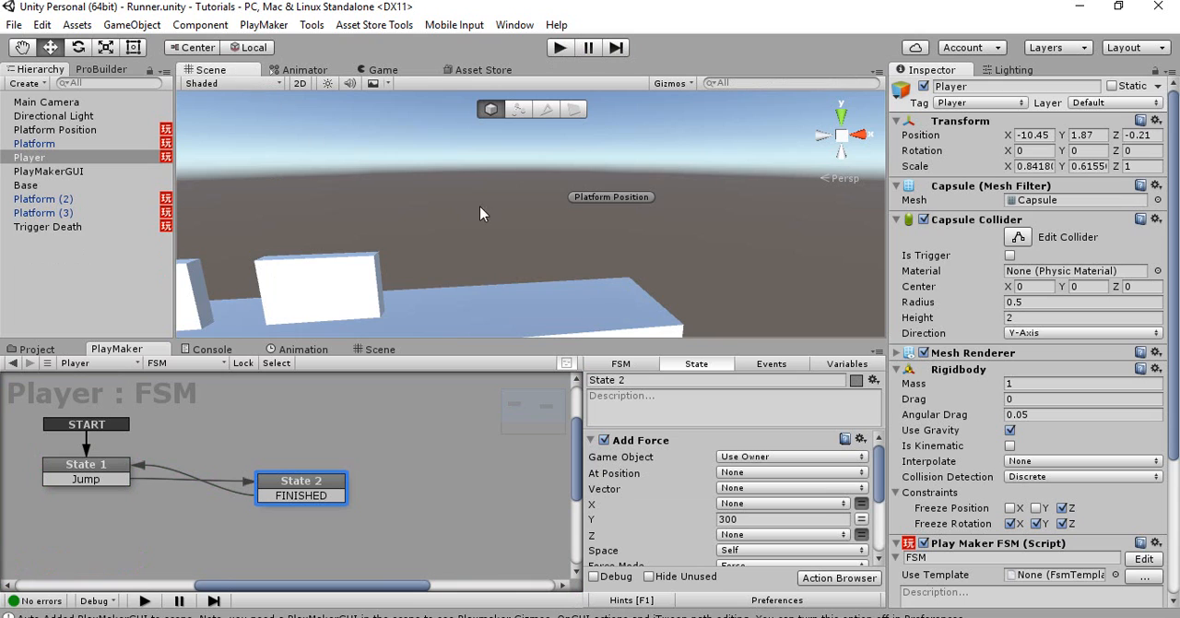
right_drag(479, 205, 471, 253)
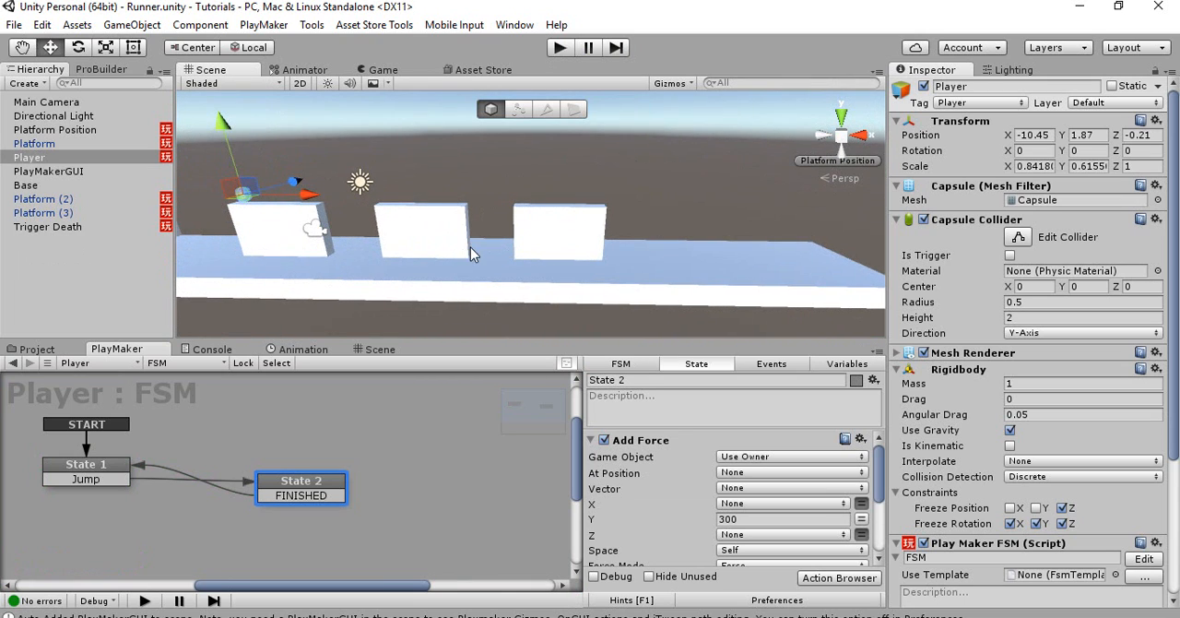
click(539, 230)
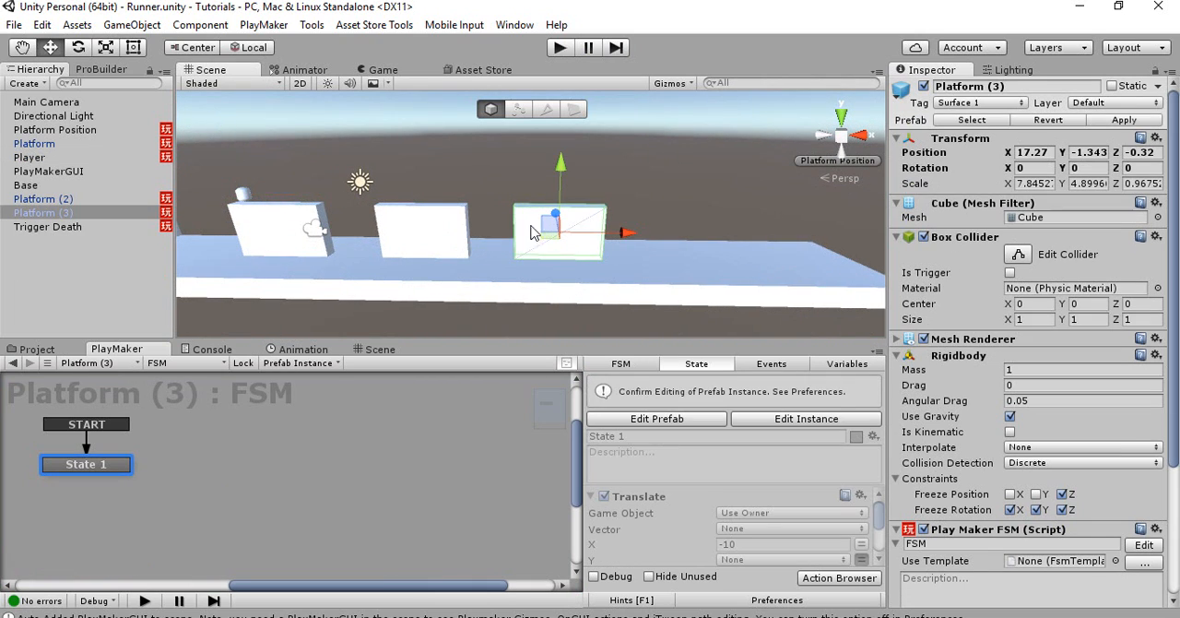
click(451, 239)
click(522, 238)
click(456, 240)
click(539, 239)
click(440, 243)
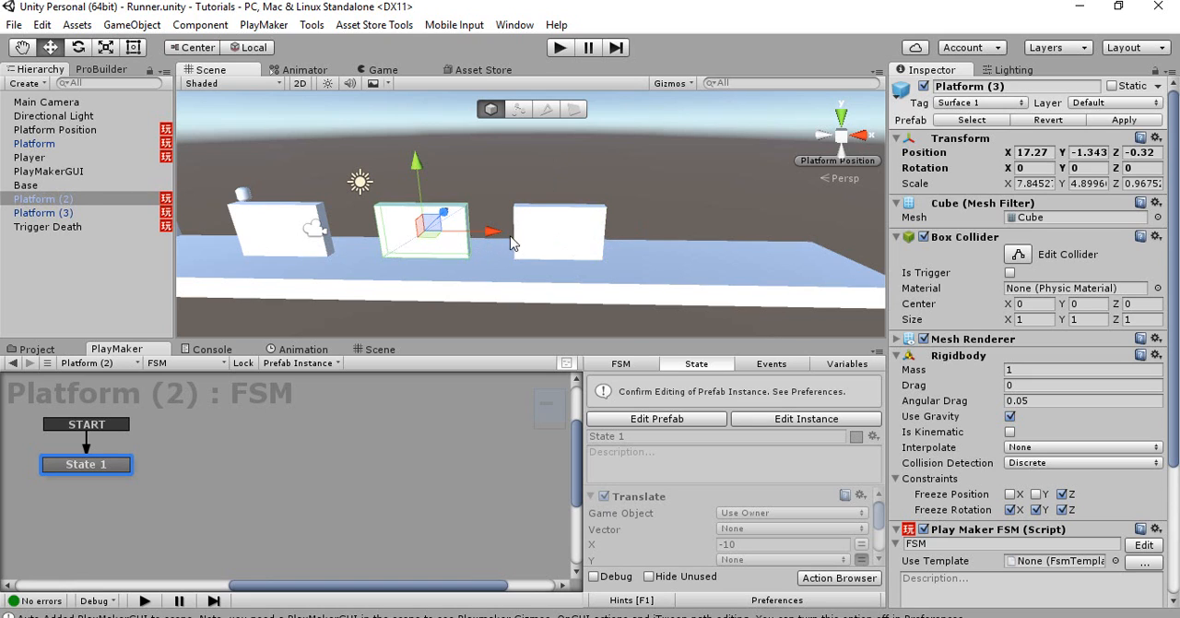
click(541, 234)
click(455, 242)
click(548, 227)
click(446, 246)
alt+drag(542, 222, 798, 160)
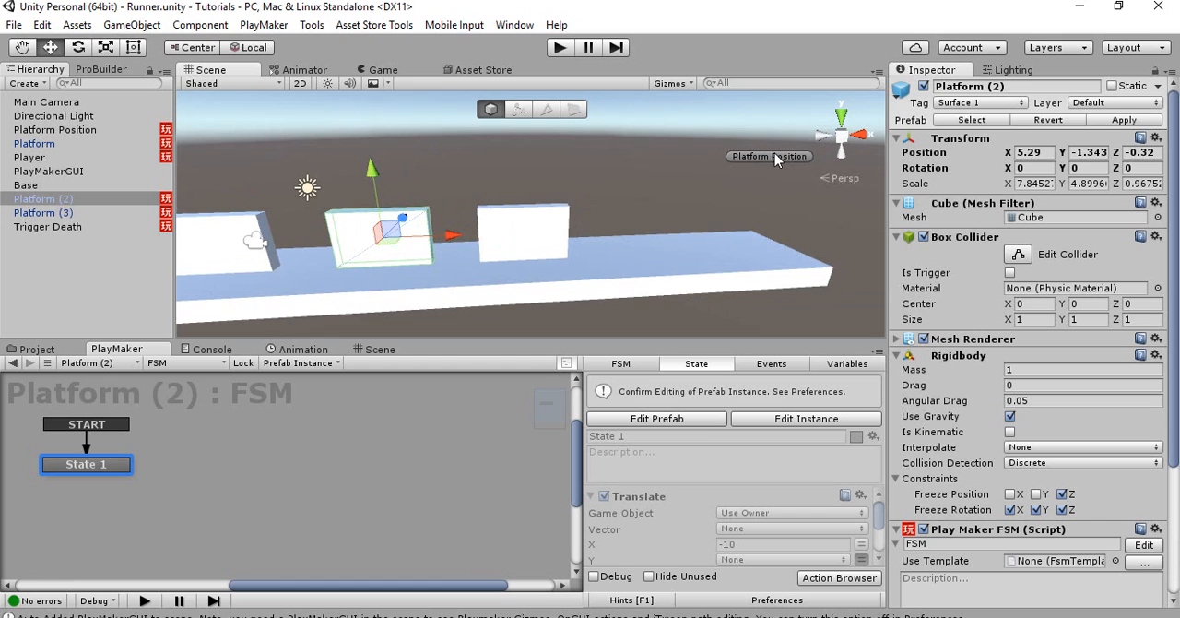
right_drag(630, 210, 449, 198)
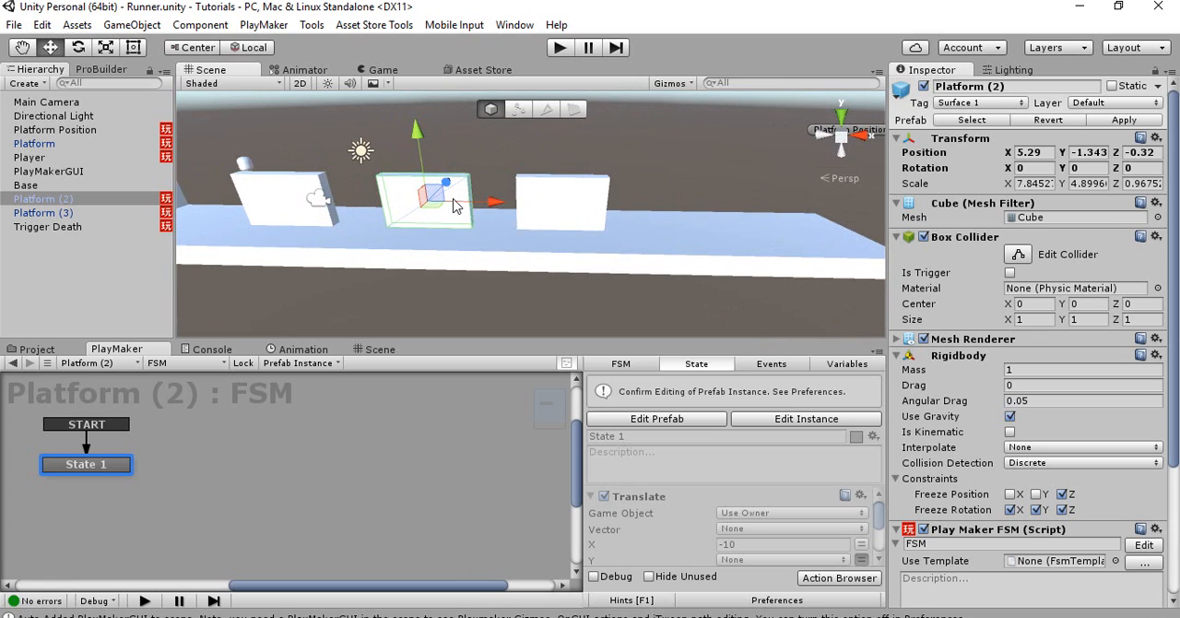
right_drag(622, 191, 636, 193)
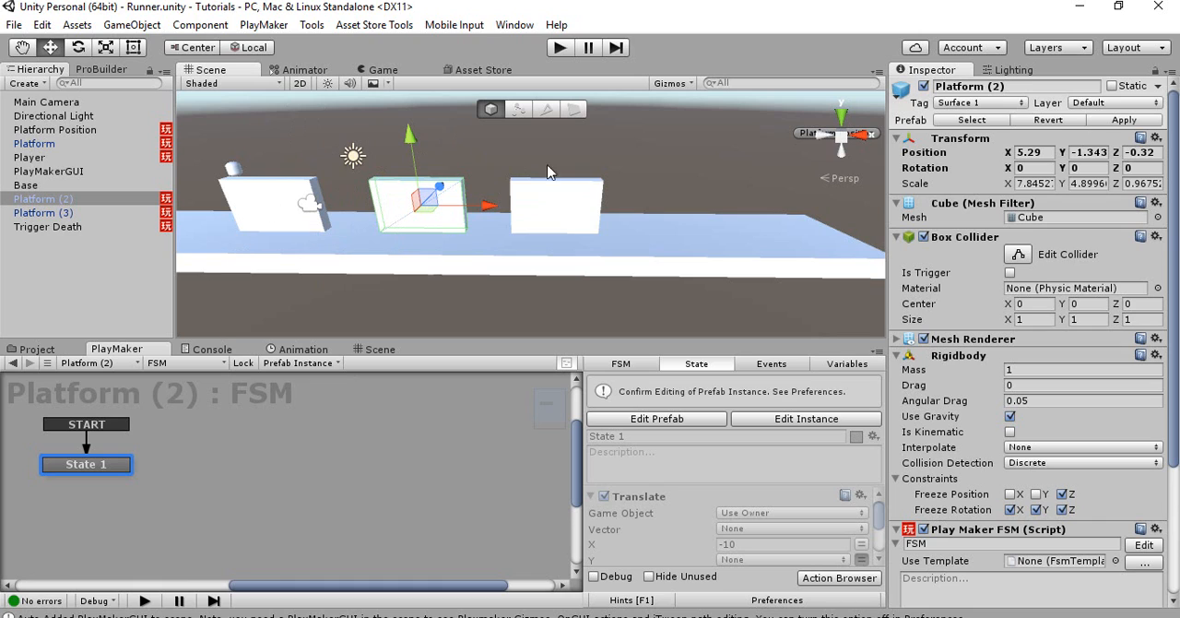
Delete the three pre-placed platforms, Platform, Platform (2) and Platform (3), from the scene
alt+drag(571, 202, 488, 162)
key(Delete)
click(567, 201)
key(Delete)
alt+scroll(422, 177, up, 5)
click(410, 194)
key(Delete)
Enable Is Kinematic on the Player's Rigidbody, reposition the Player to about X -6.61, Y 3.65, and check its placement in the Game view
click(386, 149)
alt+scroll(495, 159, down, 3)
alt+drag(500, 209, 548, 200)
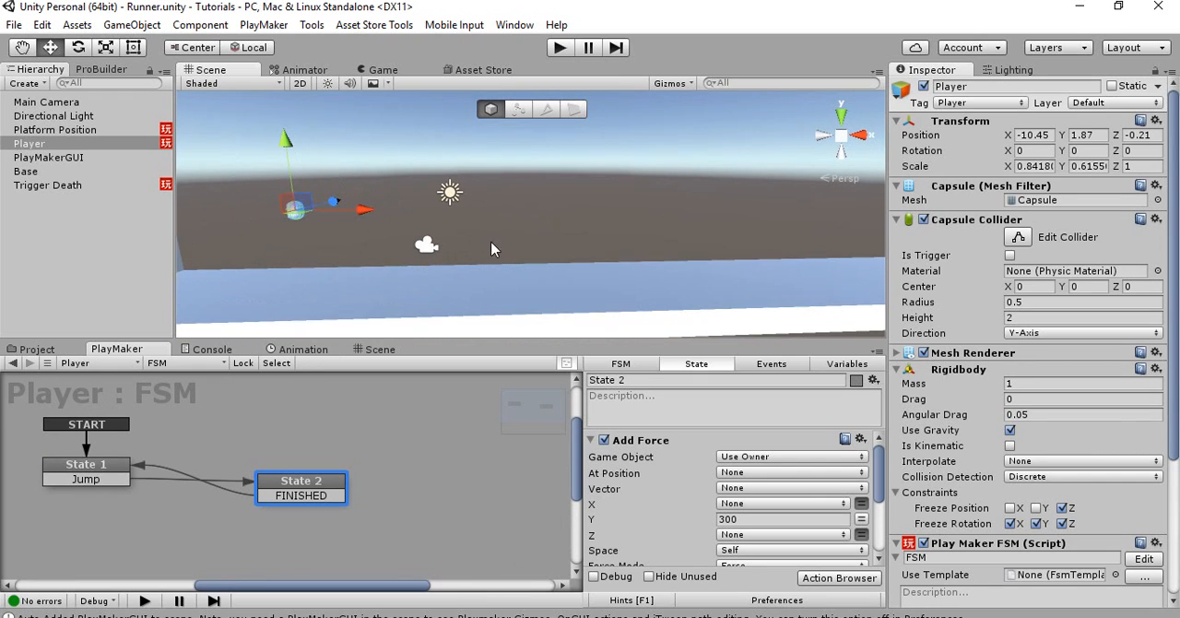
click(1010, 447)
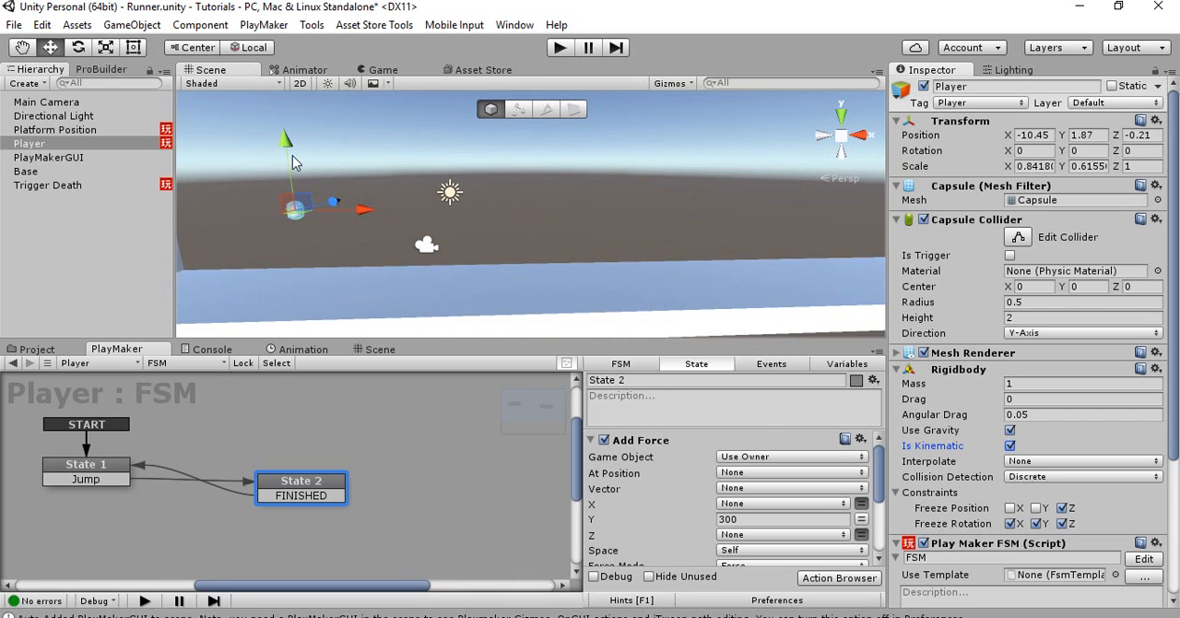
drag(293, 163, 311, 152)
drag(359, 190, 410, 167)
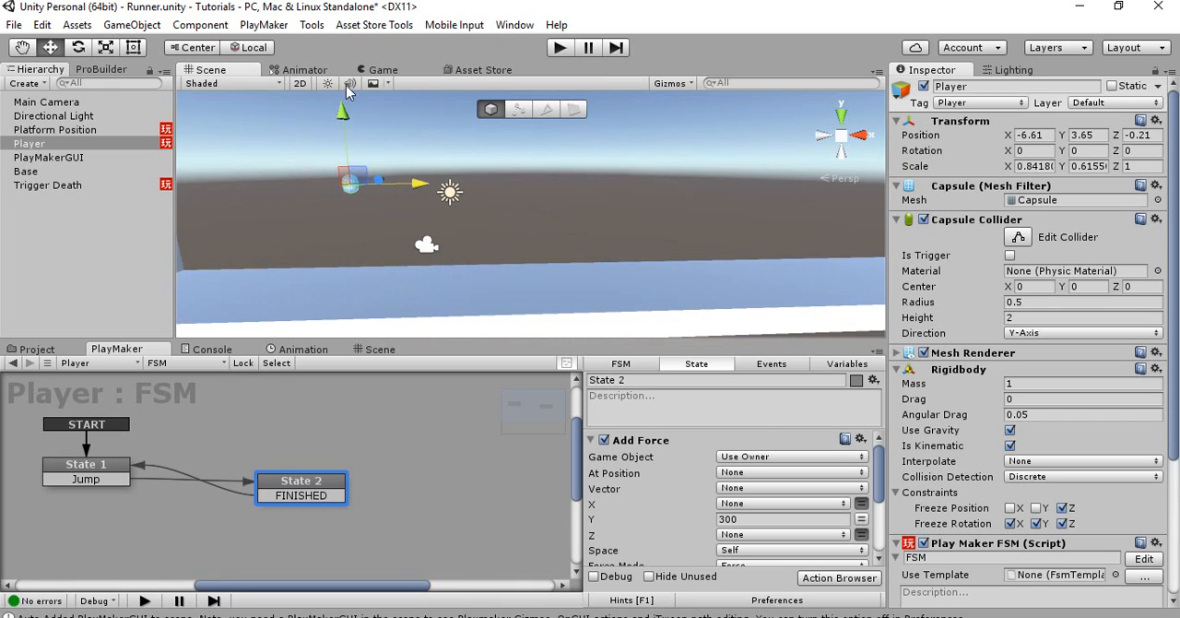
click(378, 70)
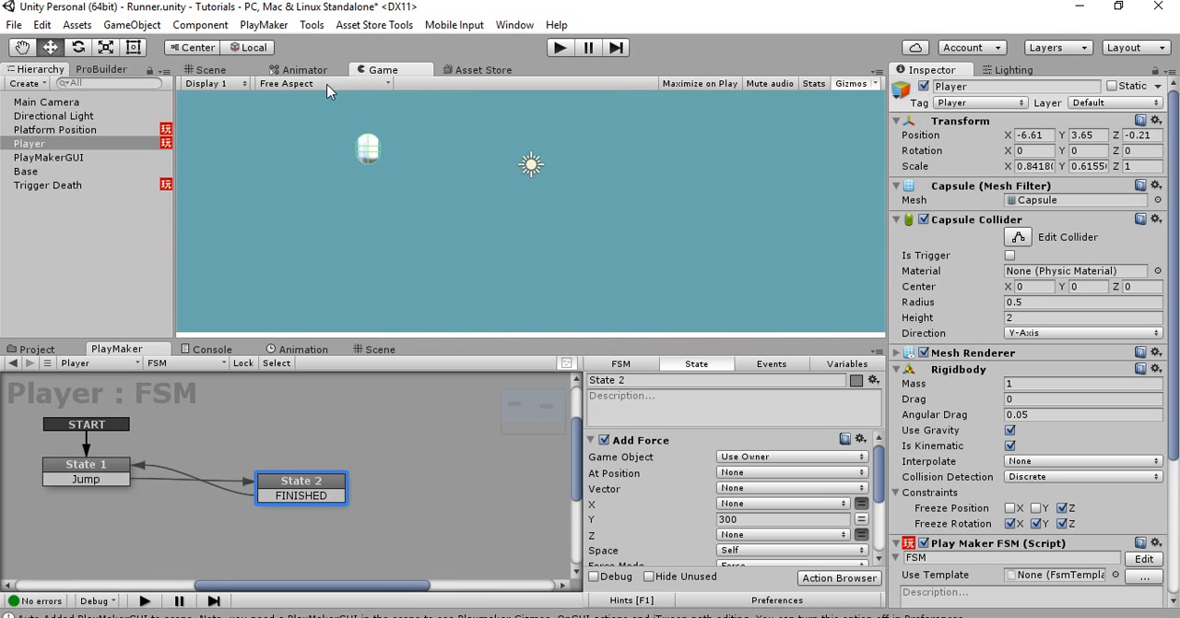
Duplicate the Trigger Death cube and move the copy beneath the Player
click(242, 70)
right_drag(468, 196, 337, 196)
click(215, 177)
key(ctrl+d)
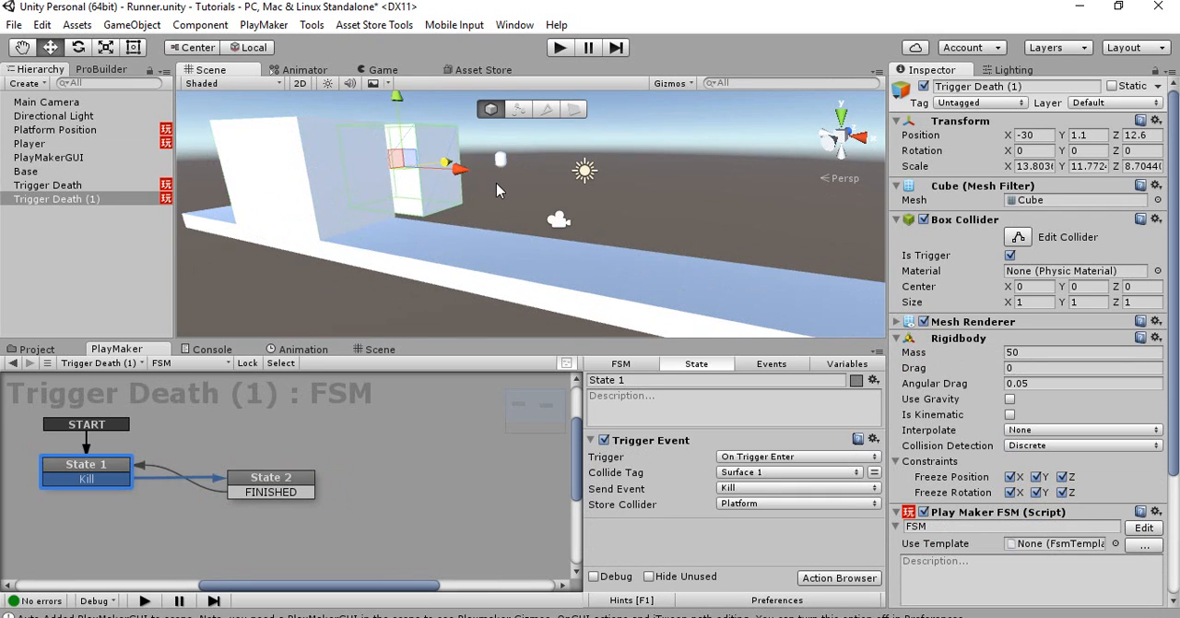
right_drag(422, 191, 432, 191)
key(a)
drag(398, 182, 602, 204)
Scale the duplicated trigger's height down to about 5.42 and position it below the Player at about X -6.24, Y -1.45
key(r)
drag(567, 127, 565, 159)
key(w)
click(568, 153)
click(565, 181)
drag(632, 214, 661, 224)
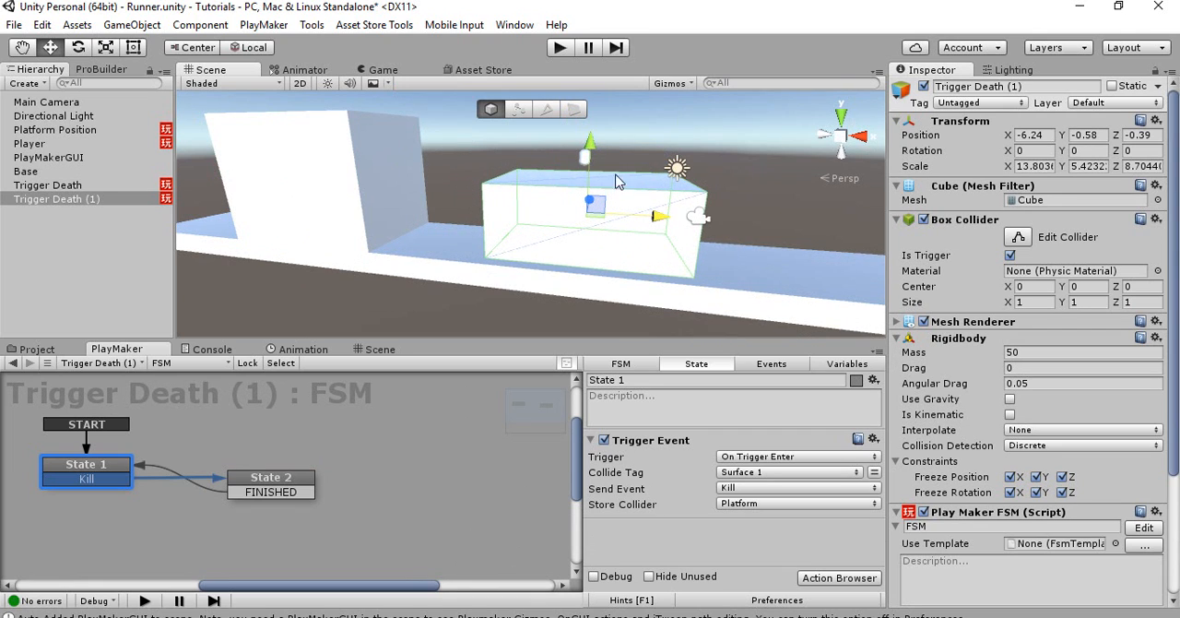
drag(592, 146, 585, 160)
Narrow the duplicated trigger to an X scale of about 6.67 and center it under the Player at about X -6.57
key(f)
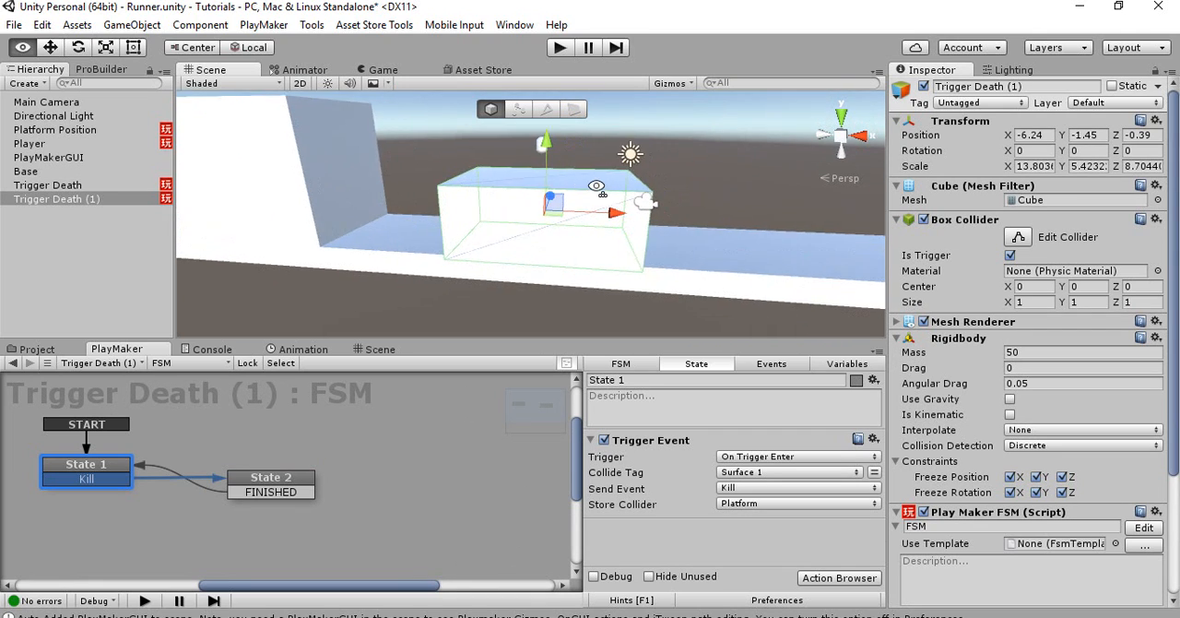
key(r)
mouse_move(611, 211)
mouse_down()
mouse_move(579, 217)
mouse_move(608, 213)
mouse_up()
key(w)
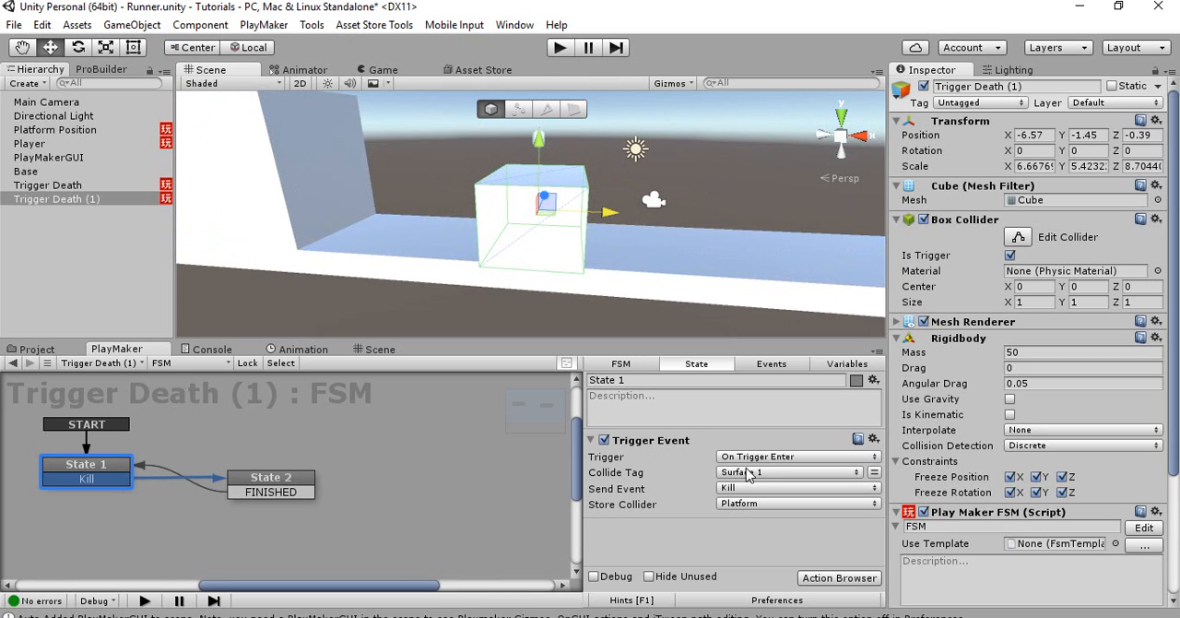
Remove the Destroy Object and Next Frame Event actions from State 2 of the duplicated trigger's FSM
click(301, 494)
right_click(643, 452)
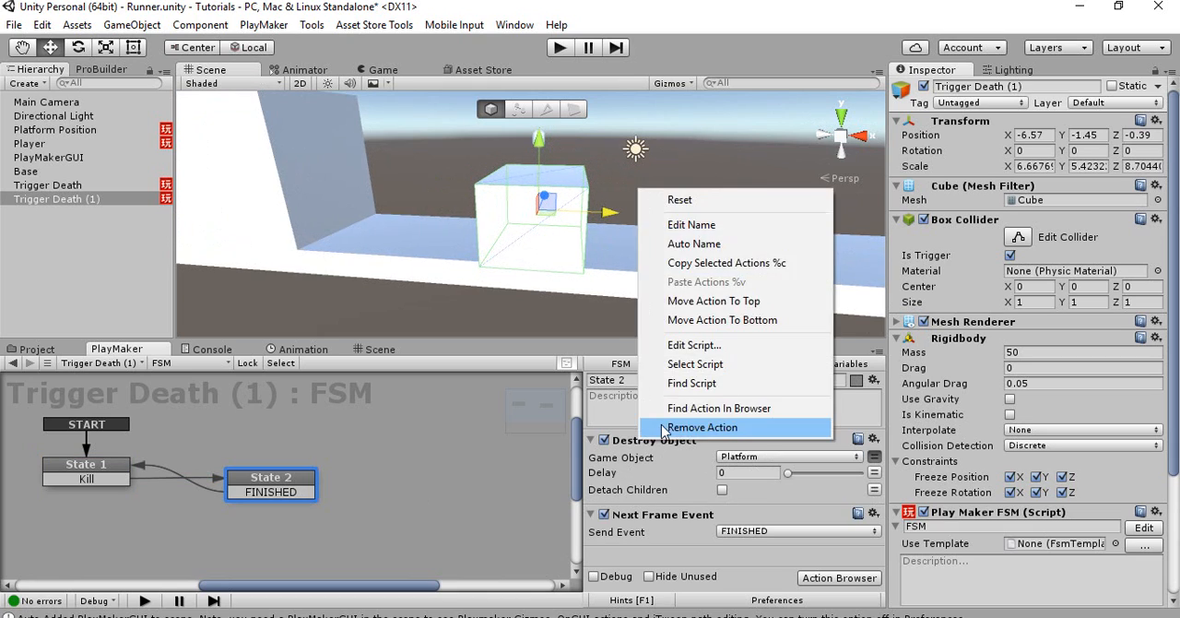
click(647, 452)
right_click(644, 450)
click(657, 429)
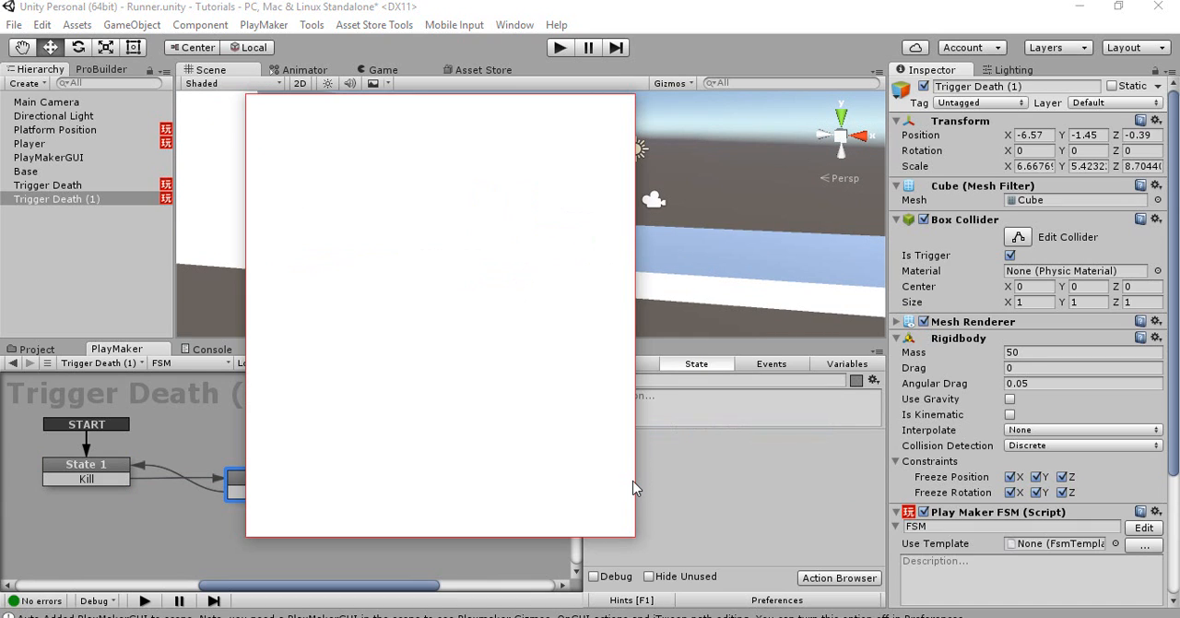
Add a Set Is Kinematic action to State 2 of the duplicated trigger, specify Player as its Game Object, and collapse the action
text(set)
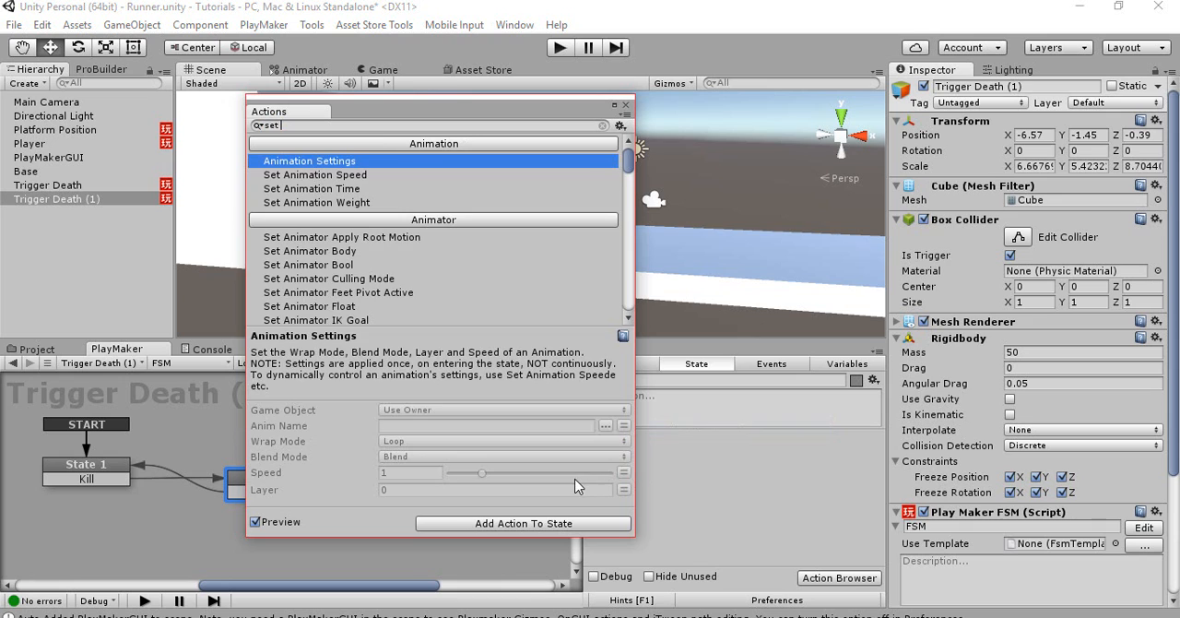
text( is)
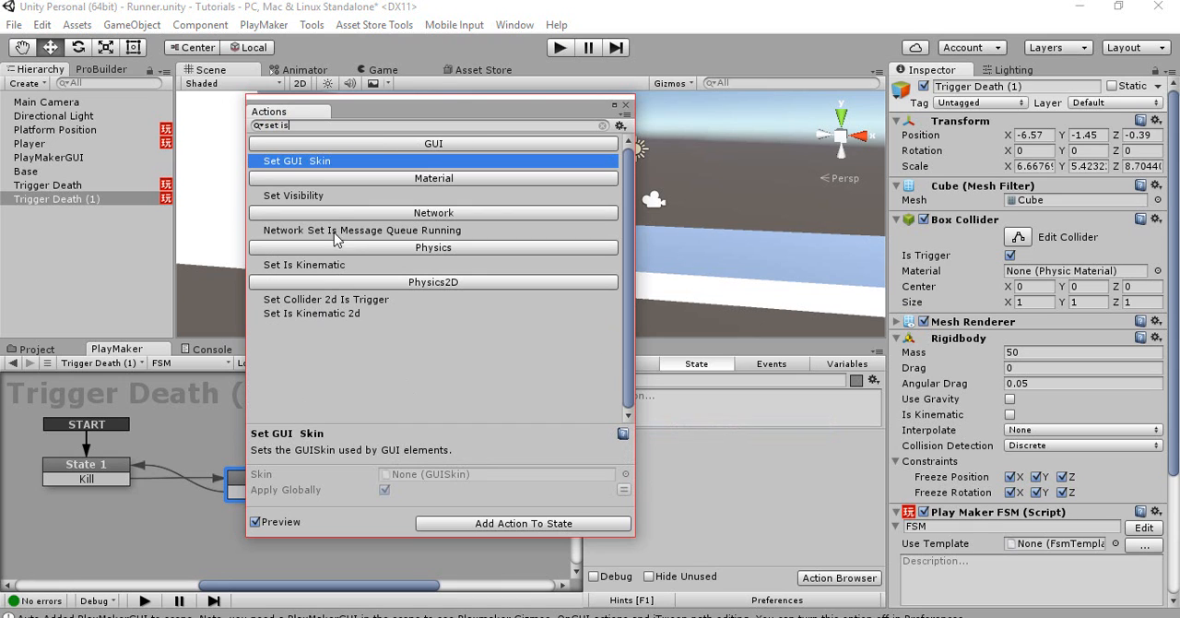
double_click(323, 265)
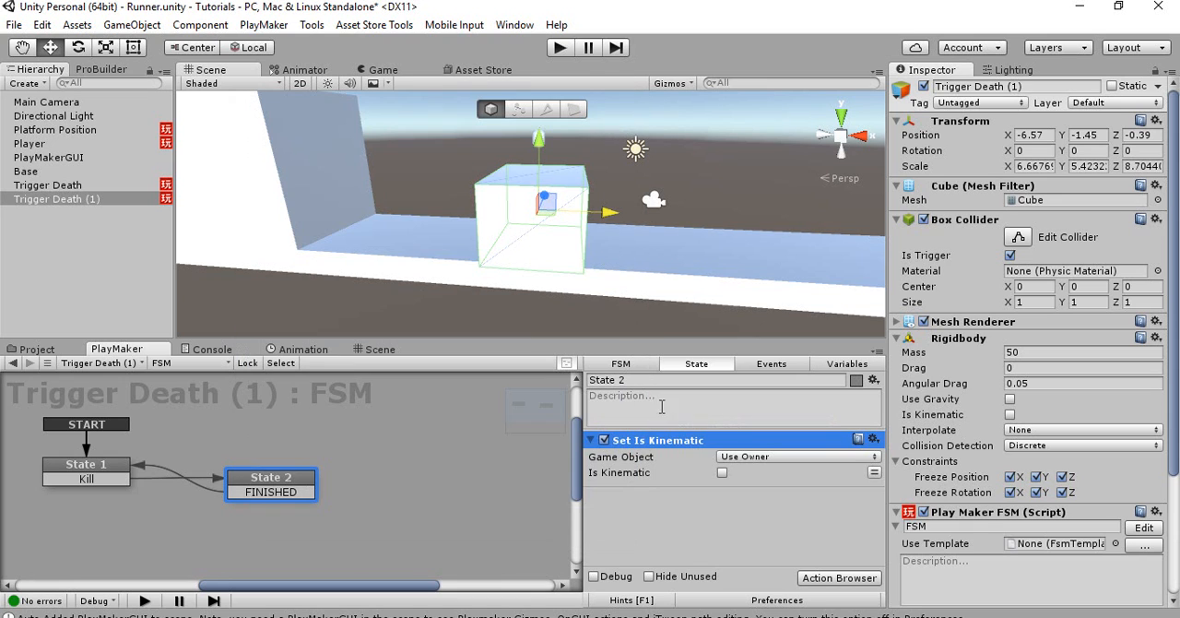
click(760, 459)
click(765, 492)
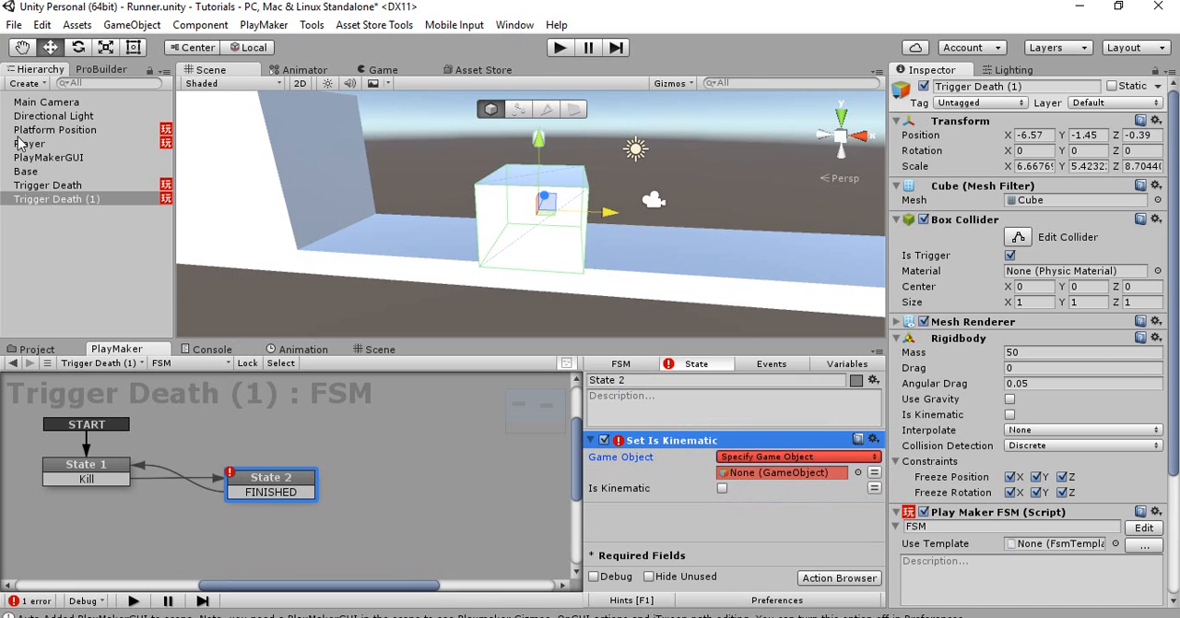
drag(29, 144, 724, 474)
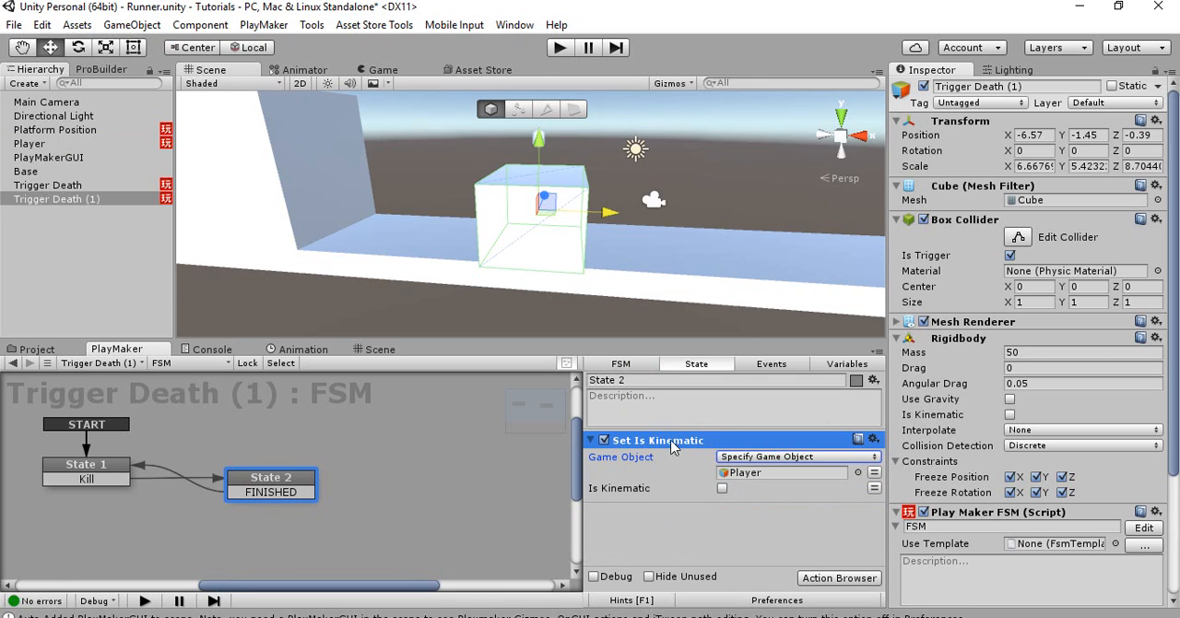
click(594, 441)
click(626, 499)
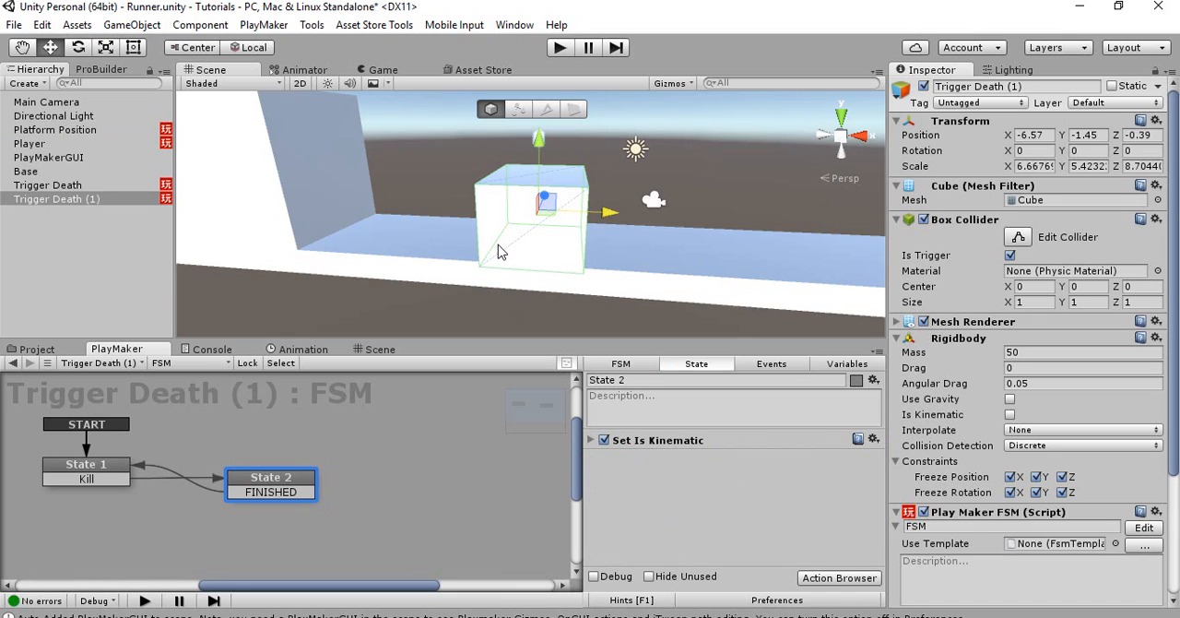
Disable the Mesh Renderer of the duplicated trigger under the Player
mouse_move(530, 236)
right_down()
mouse_move(552, 221)
mouse_move(540, 210)
mouse_move(518, 225)
right_up()
key(w)
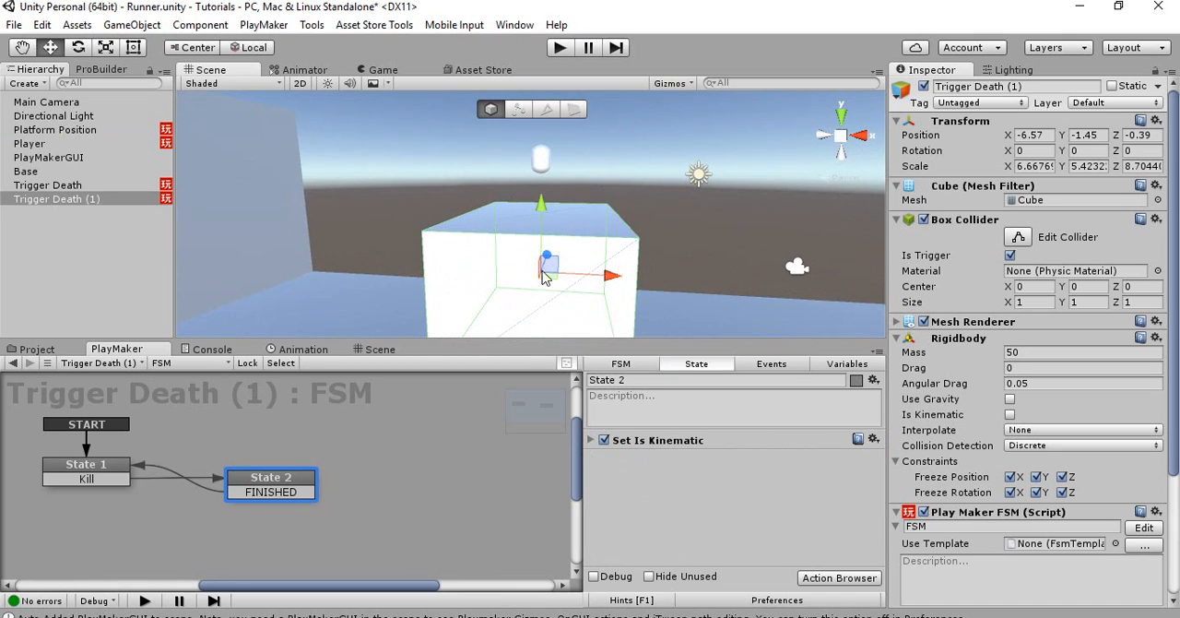
click(923, 321)
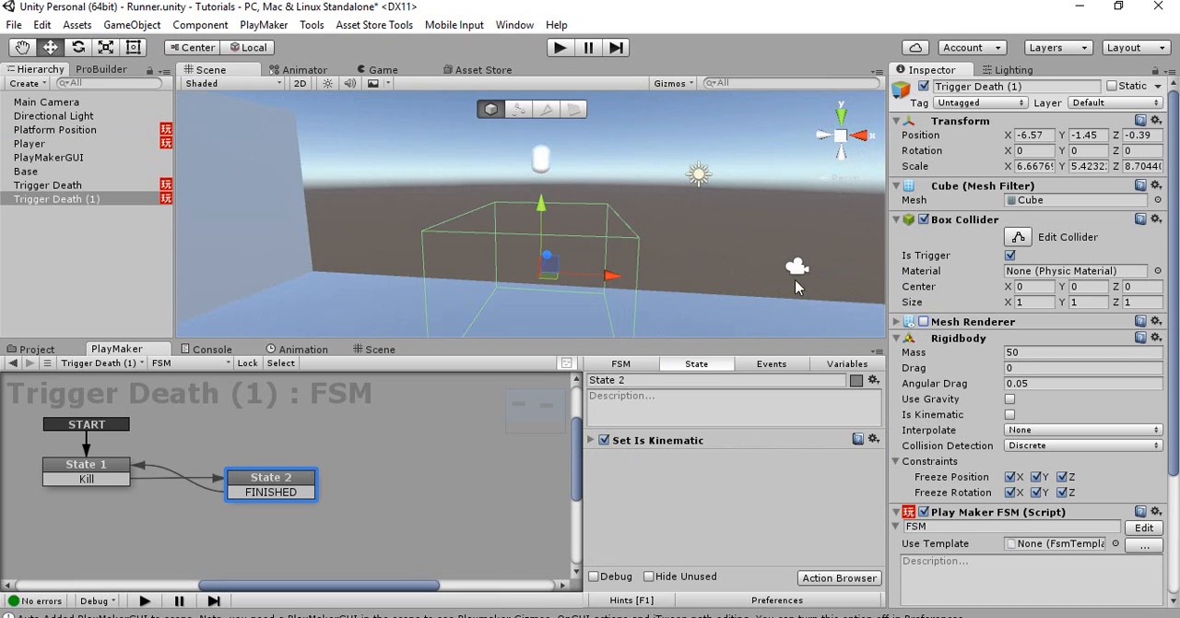
Play-test the runner, making the Player jump across the spawned platforms with the new trigger beneath it
click(560, 47)
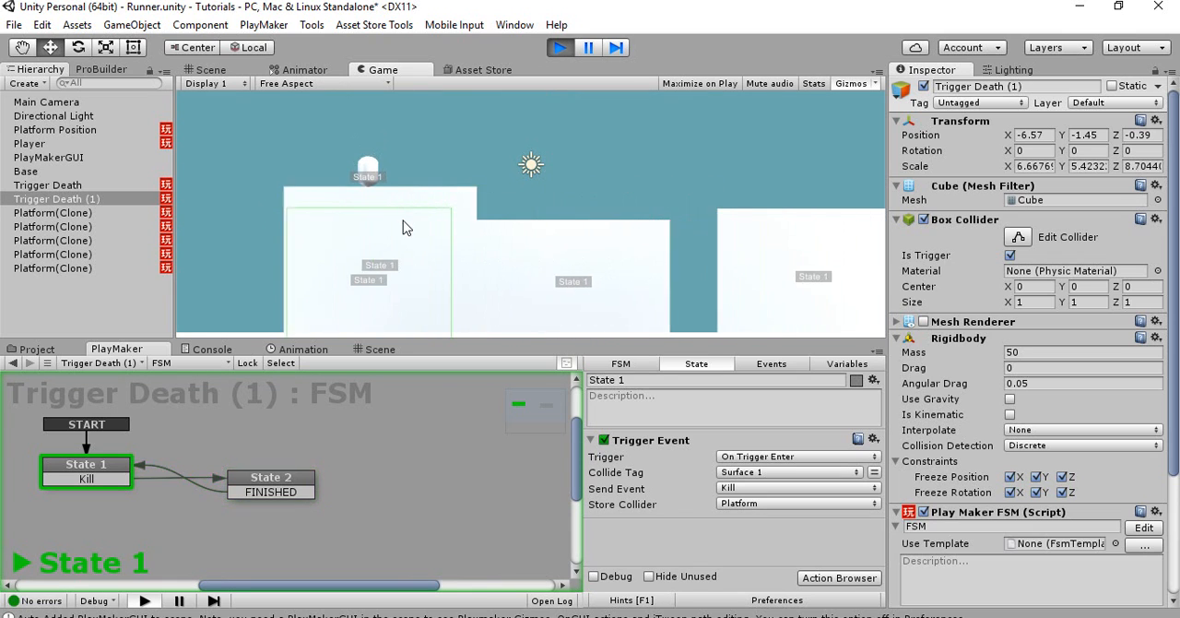
click(406, 234)
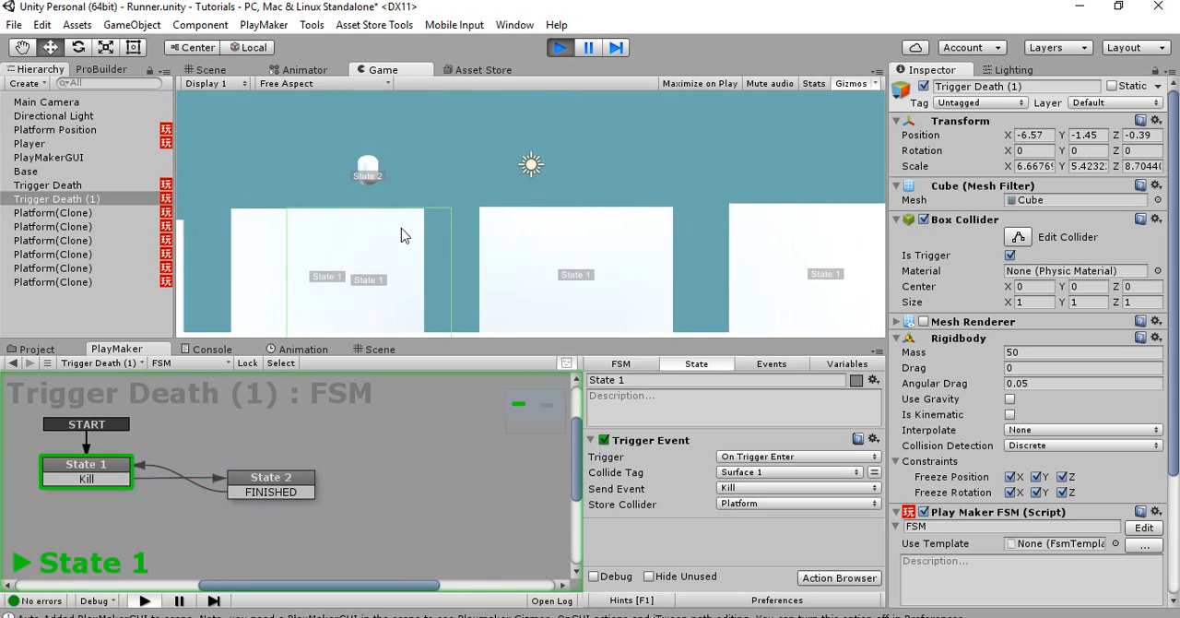
click(402, 236)
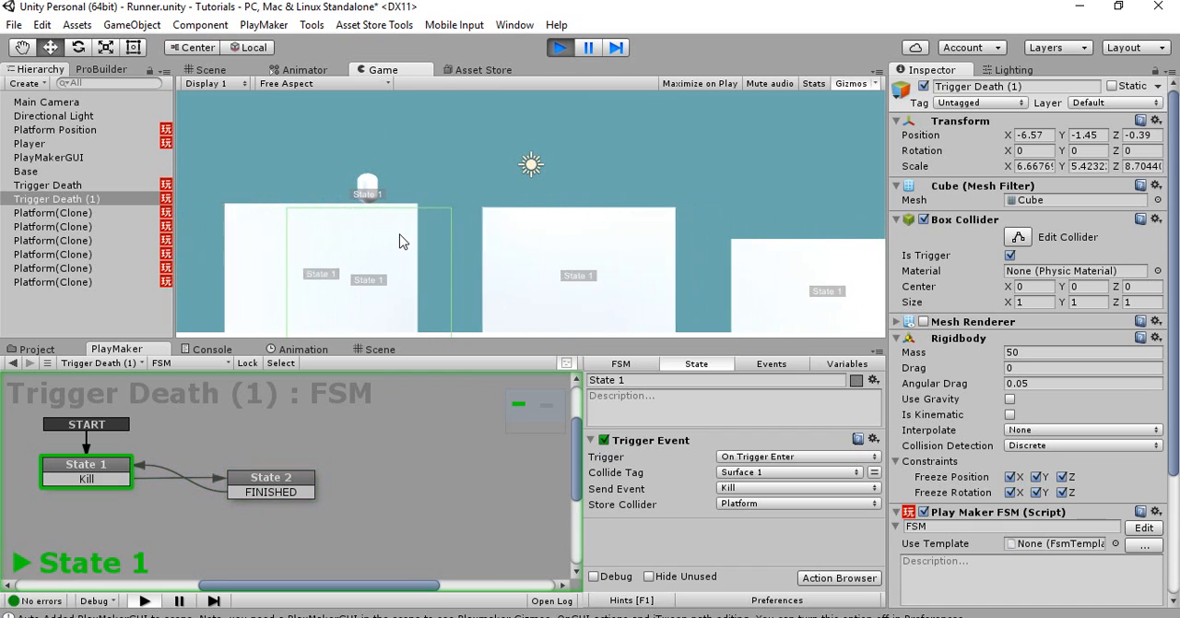
click(401, 242)
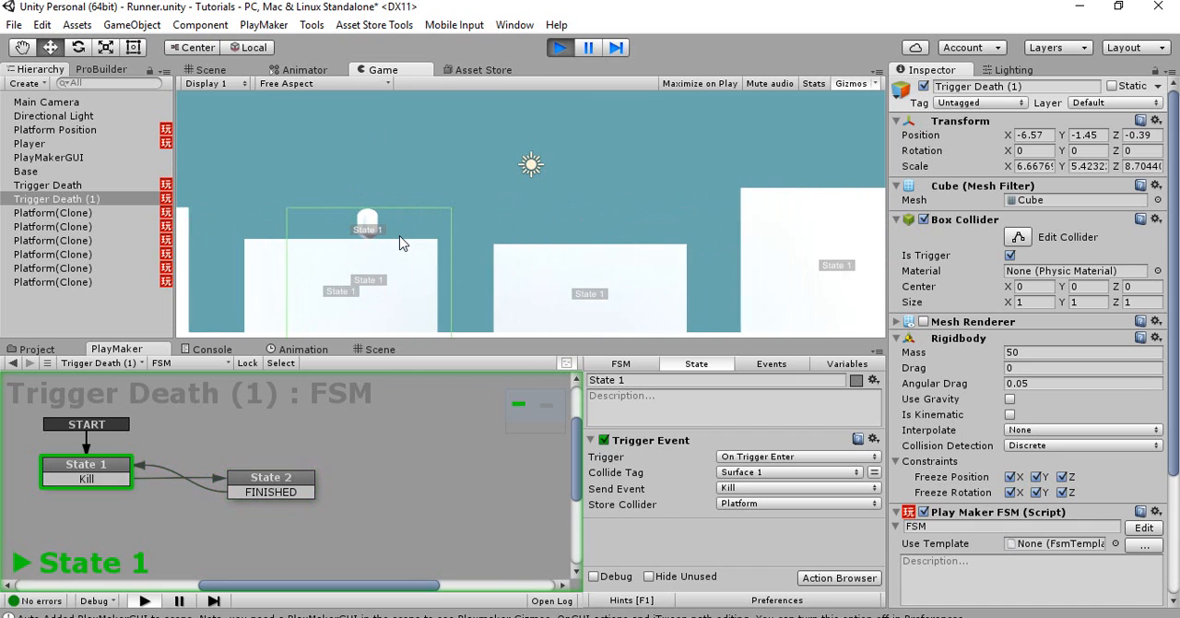
click(401, 237)
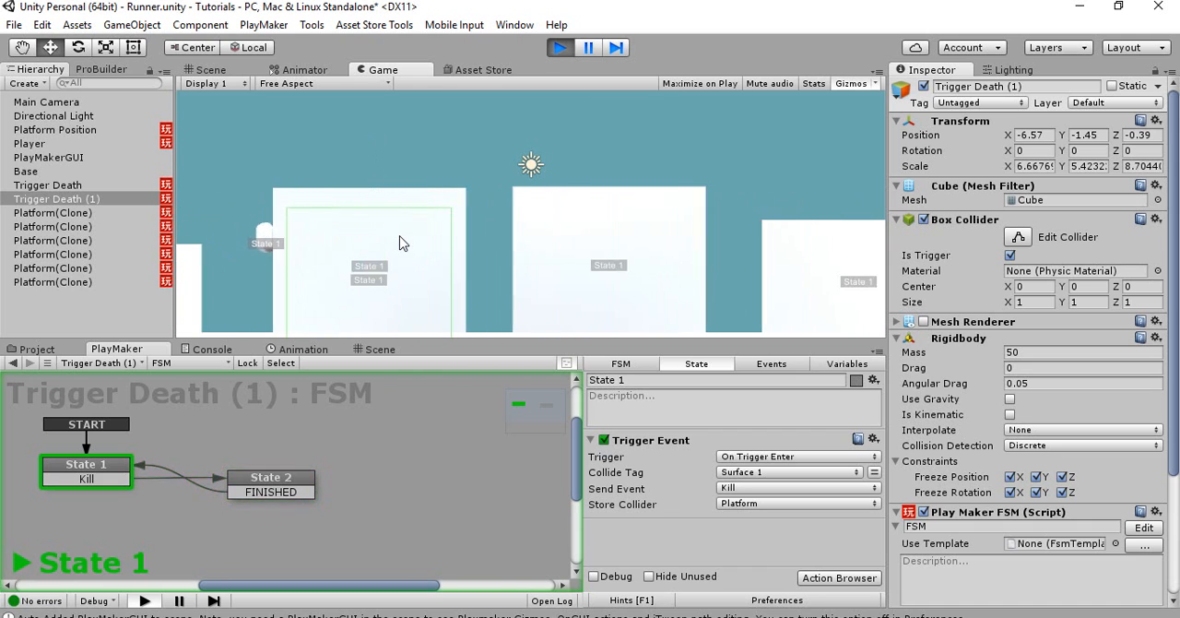
click(399, 236)
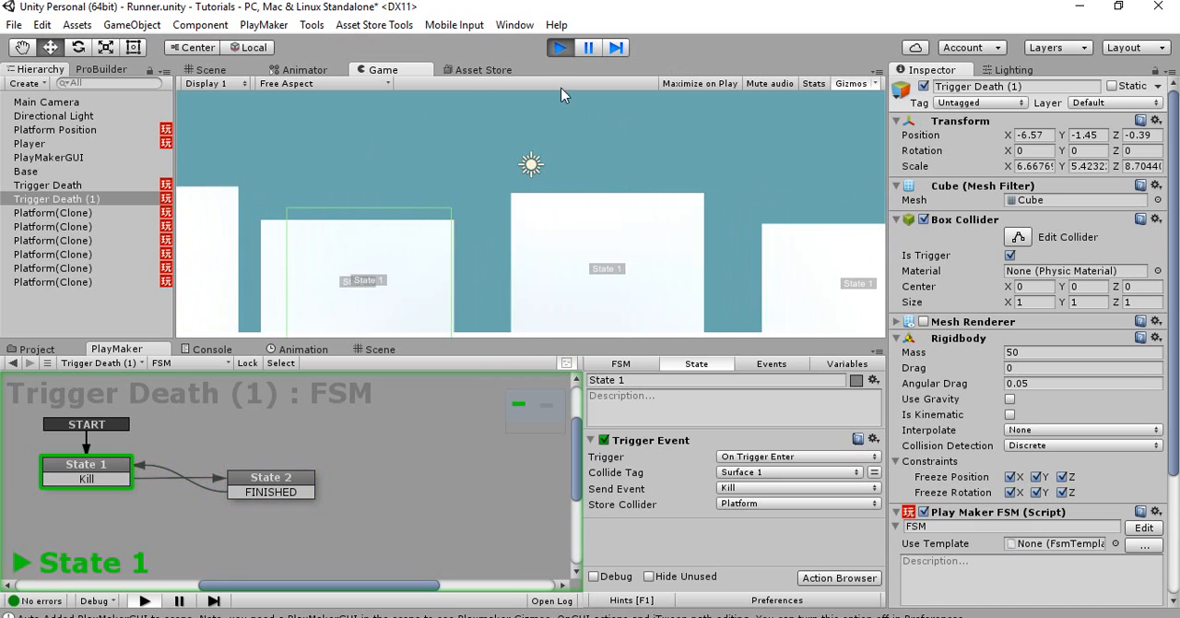